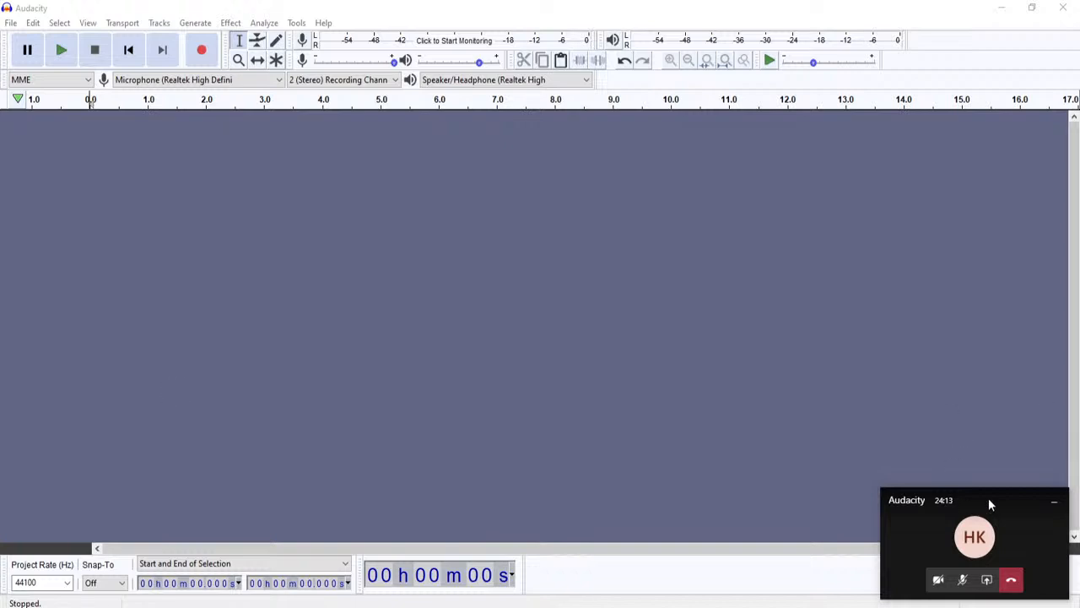
Minimize the floating call window covering part of the workspace.
click(1054, 502)
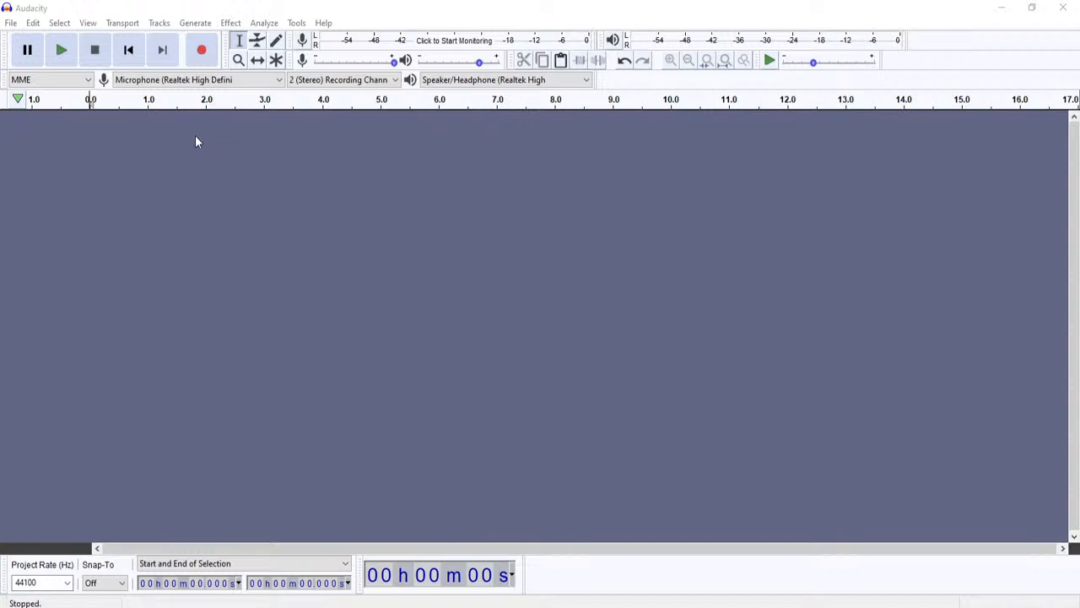
Browse for an audio file to open, going to Tutorials > Maya > the Maya Animation For Beginners folder > MP3 on the F: drive.
click(13, 24)
key(Right)
key(Left)
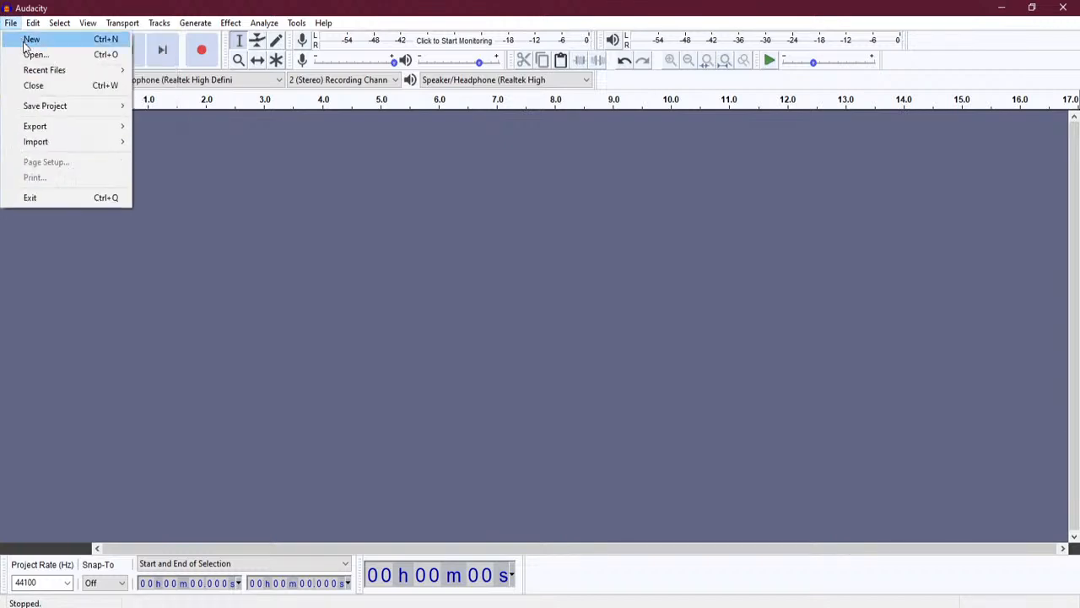
click(29, 53)
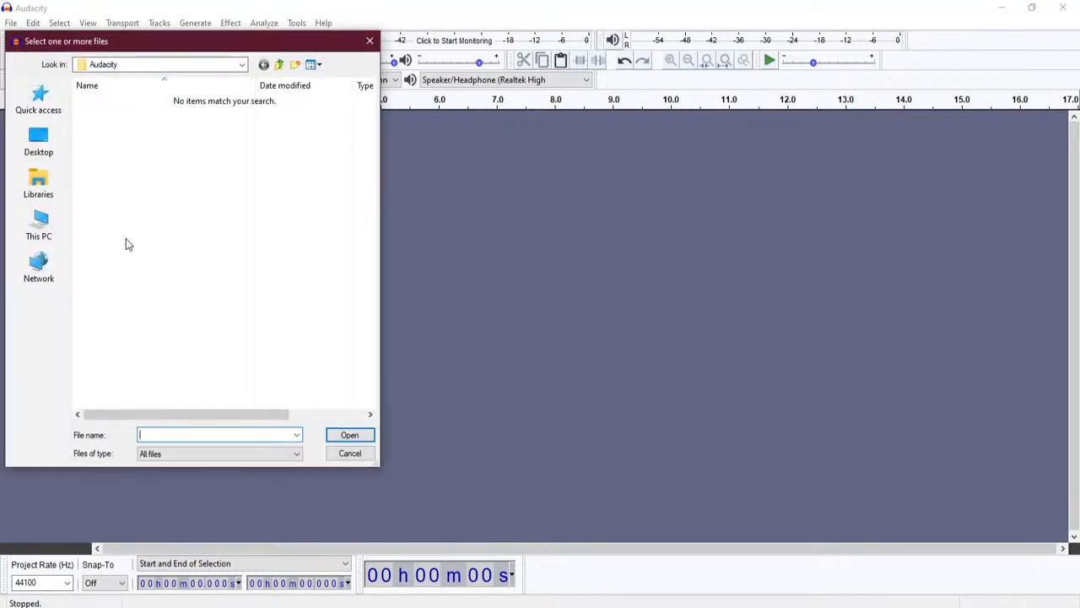
click(61, 232)
scroll(186, 287, down, 1)
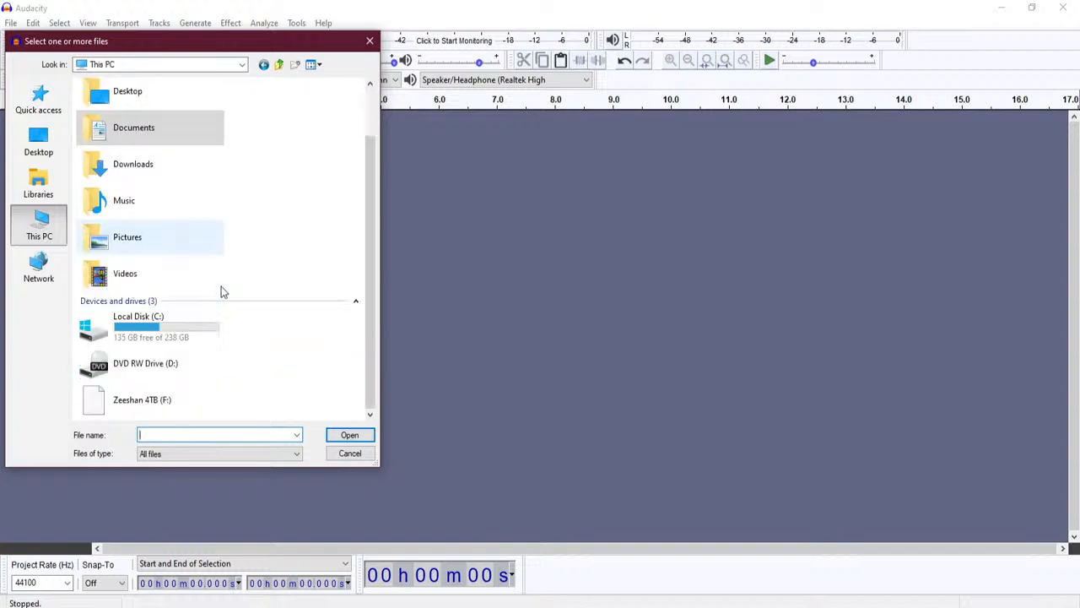
double_click(187, 395)
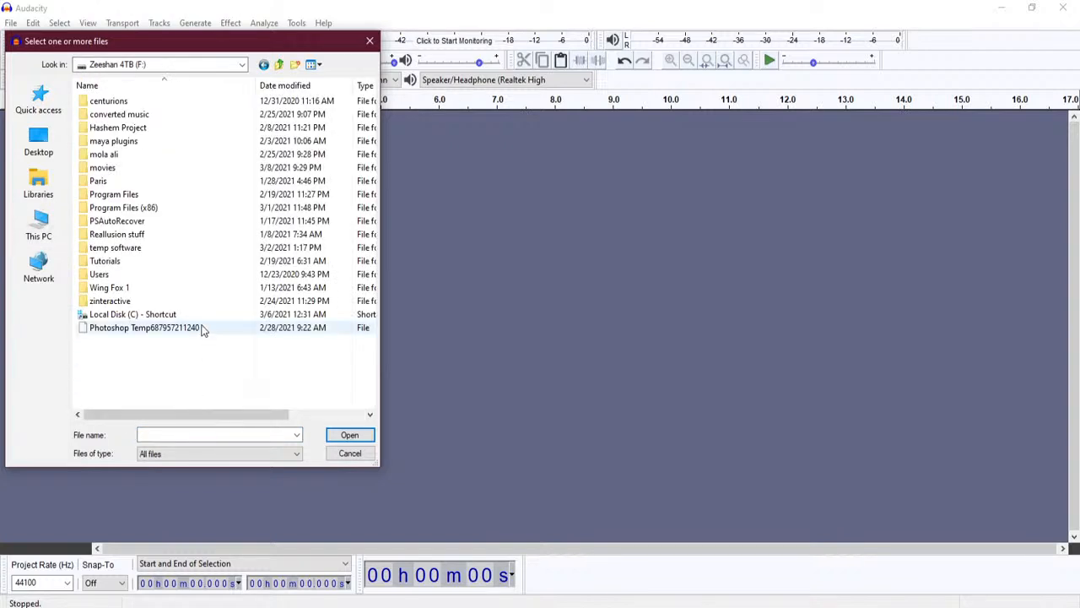
double_click(169, 262)
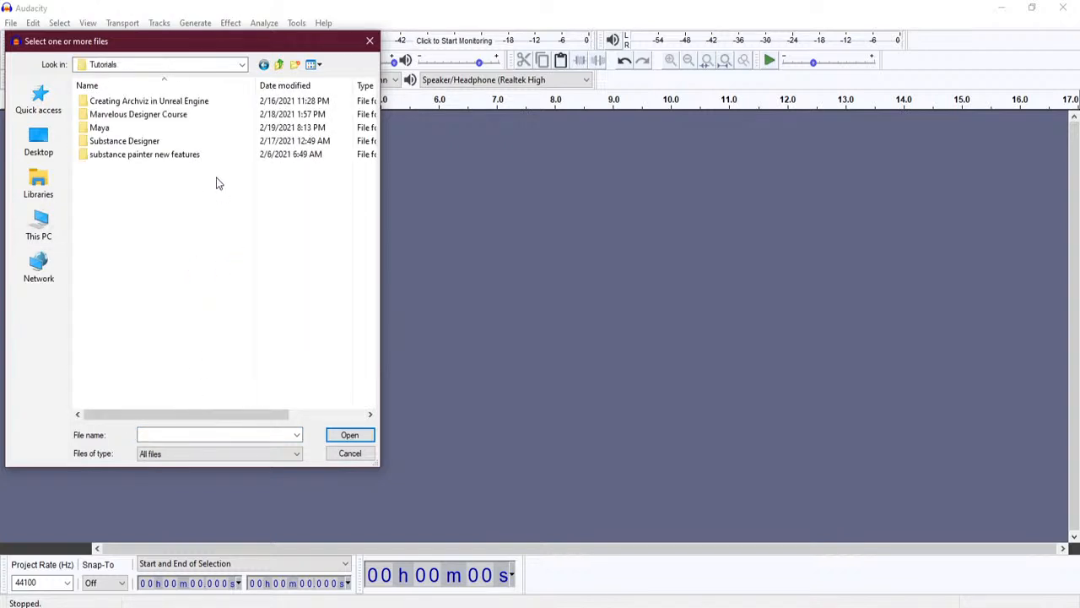
double_click(180, 129)
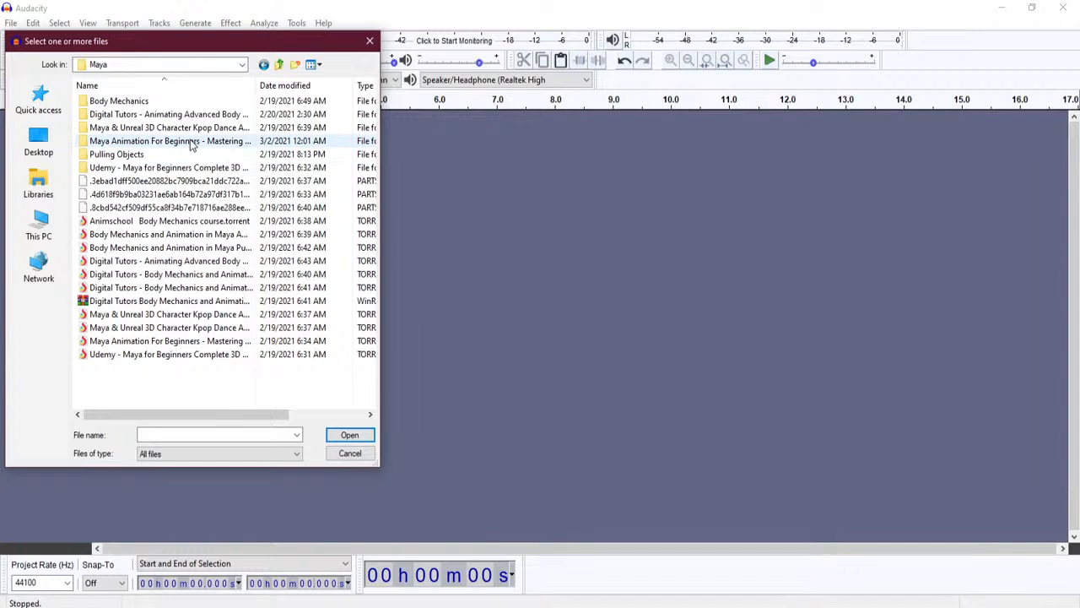
double_click(192, 145)
double_click(117, 128)
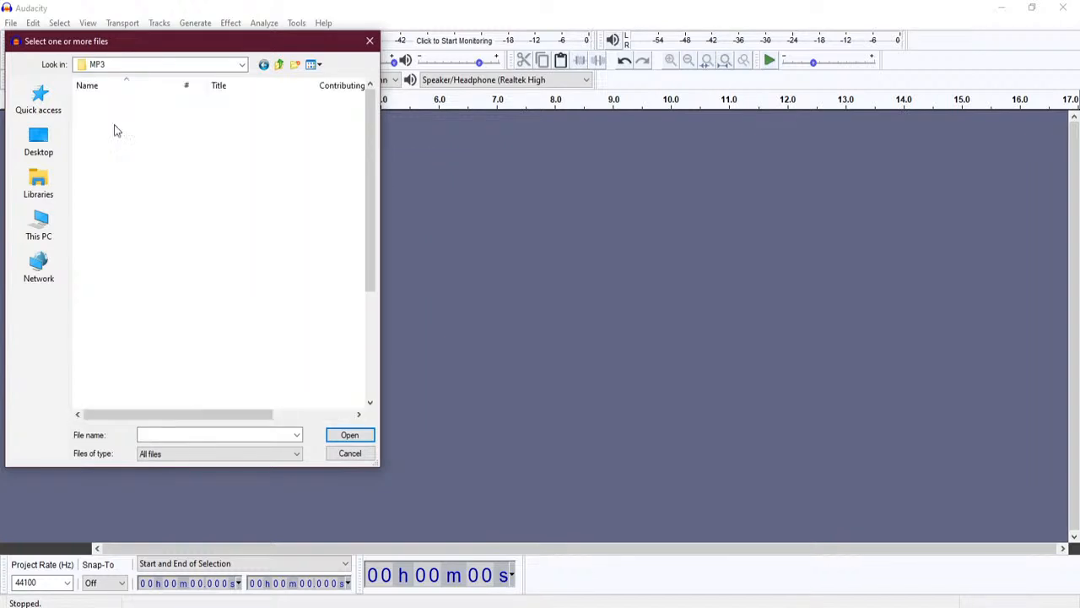
Open the audio file 09. The Motion Trail Tool.mp3, reviewing the supported file types beforehand.
click(138, 141)
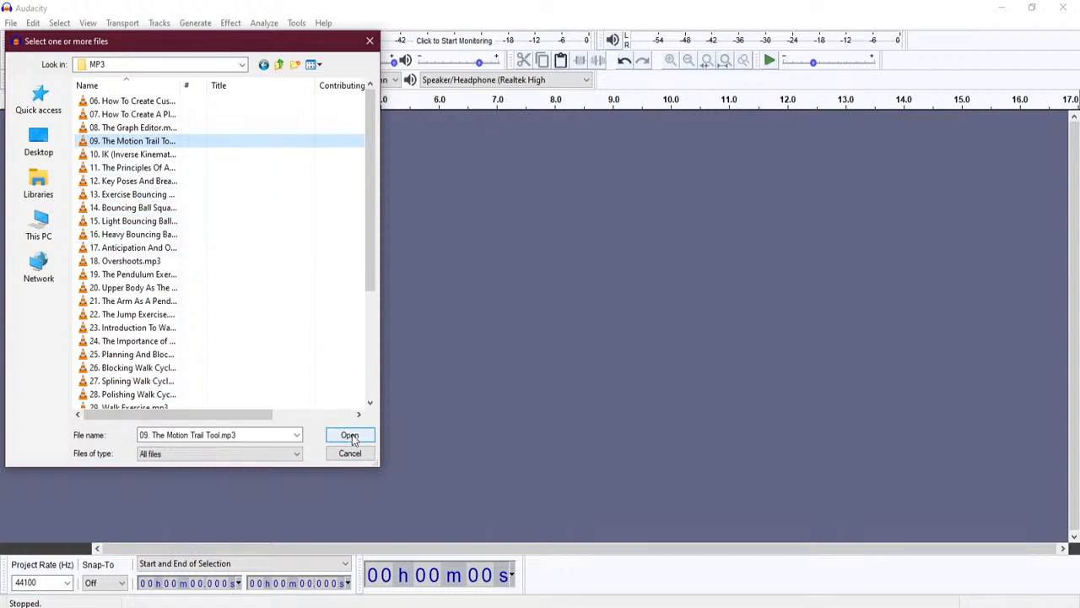
click(289, 457)
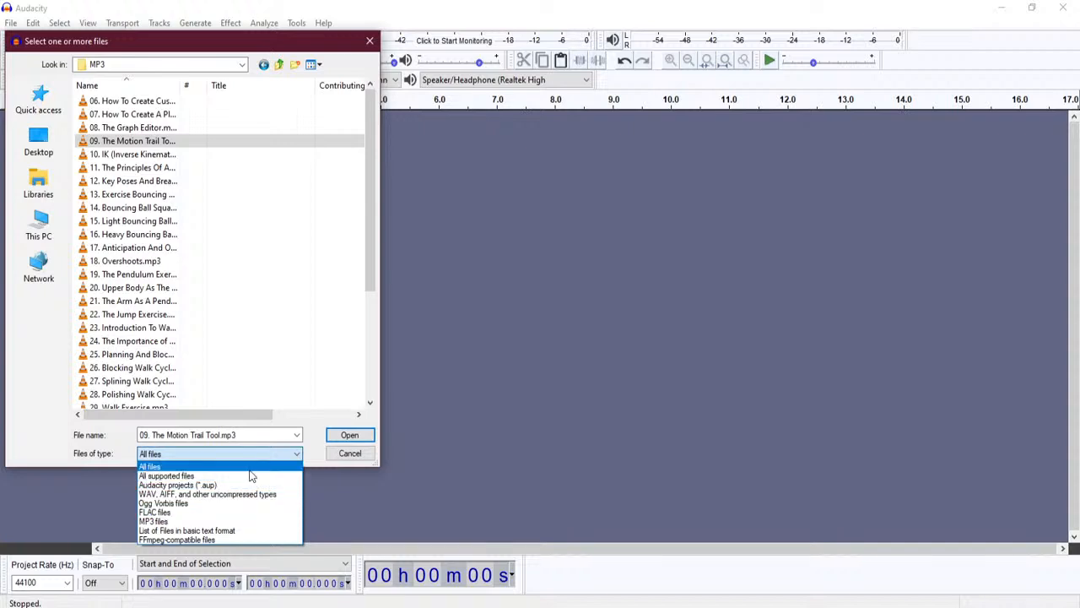
click(210, 143)
click(350, 435)
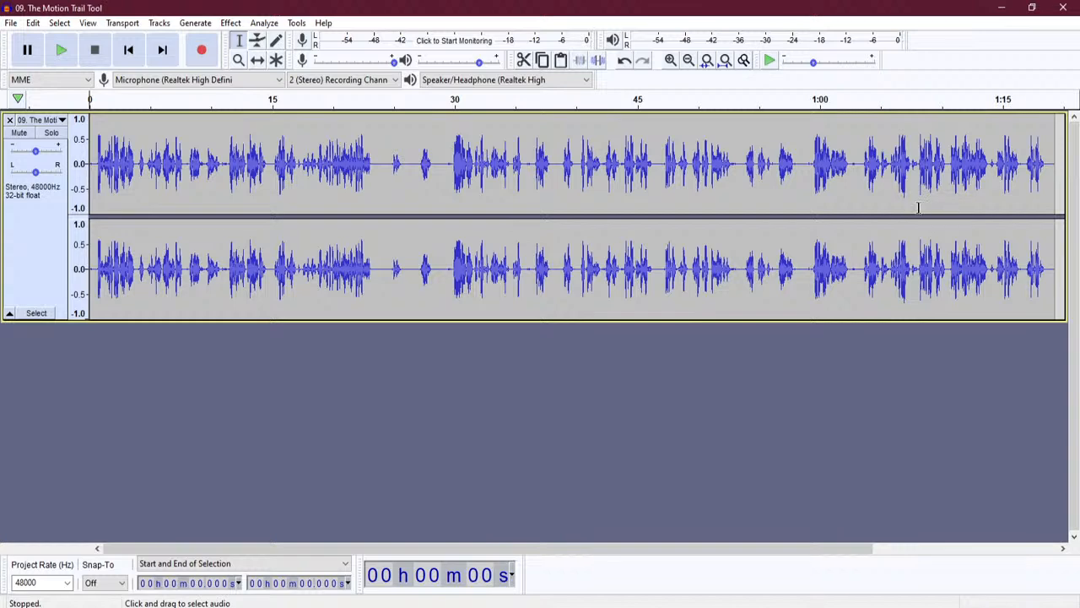
Close the Motion Trail Tool project without saving it.
drag(848, 15, 806, 108)
click(1016, 100)
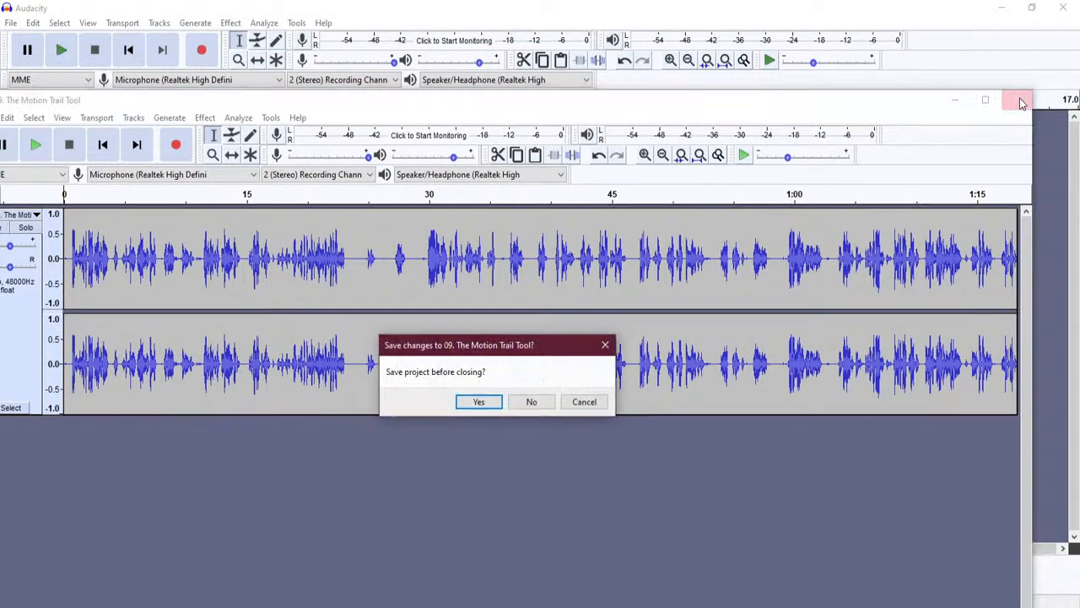
click(532, 403)
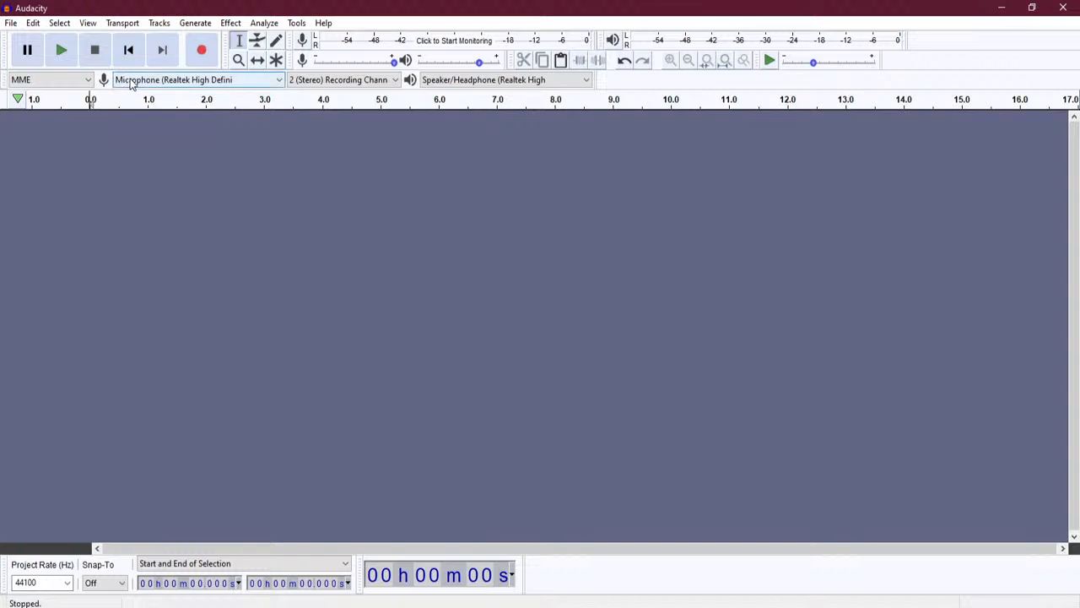
Choose Microphone (Realtek High Defini) as the recording device with 2 (Stereo) Recording Channels.
click(164, 80)
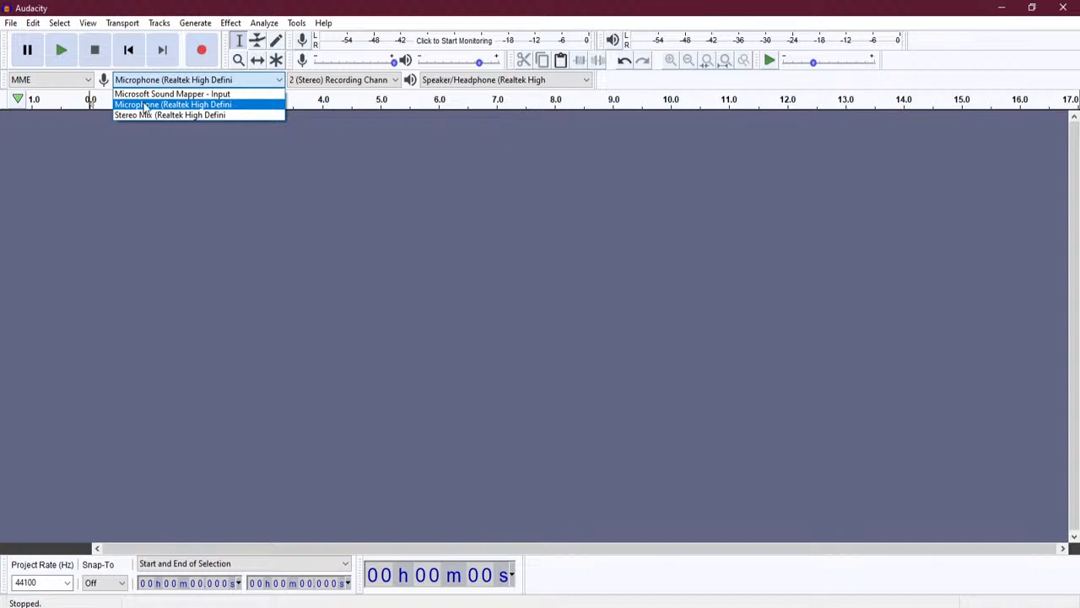
click(225, 106)
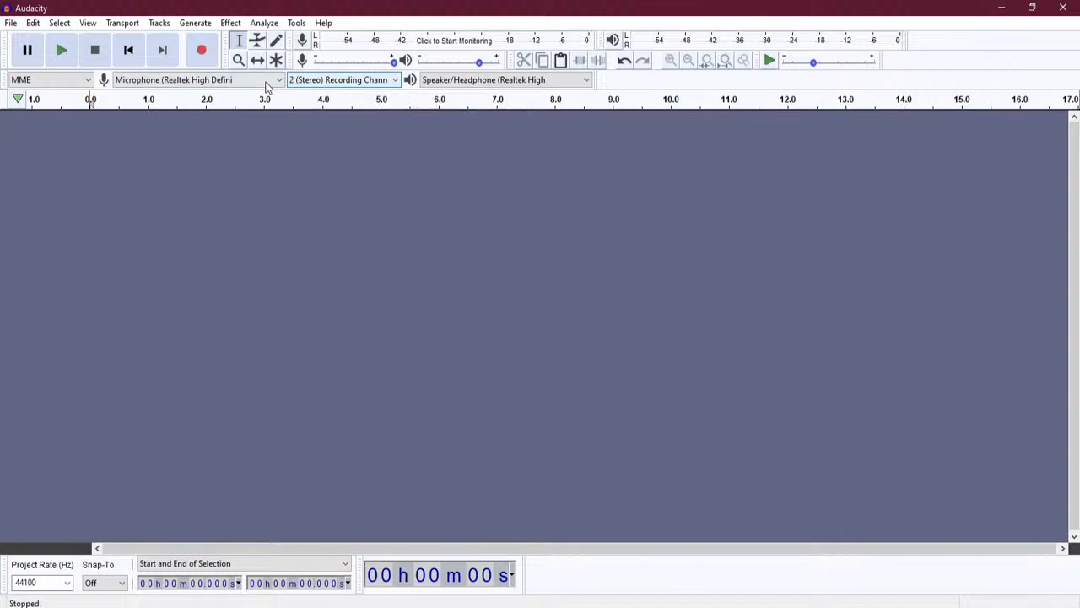
click(342, 83)
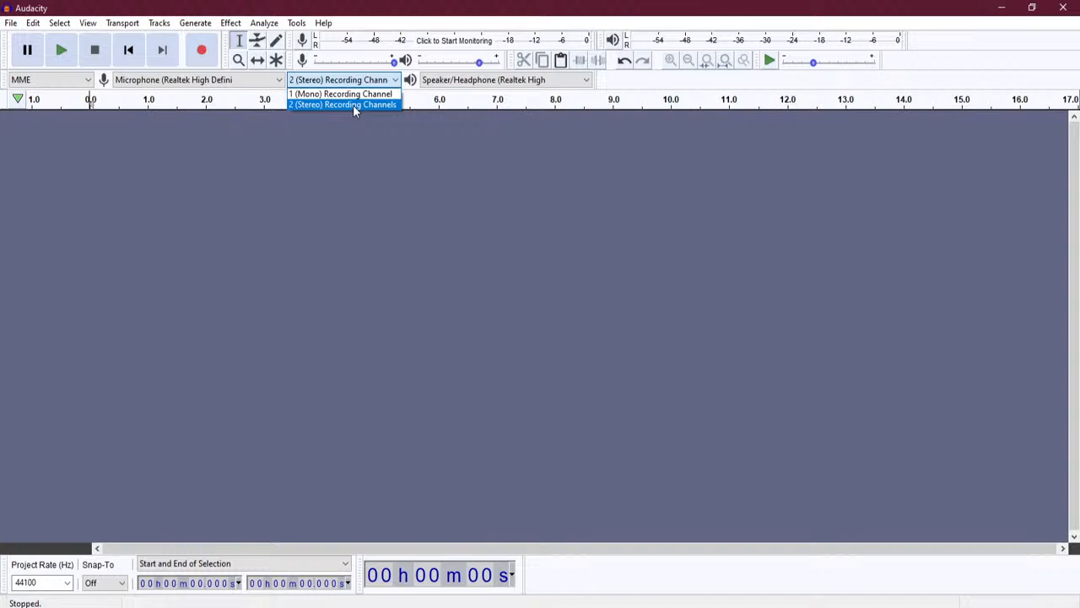
click(398, 133)
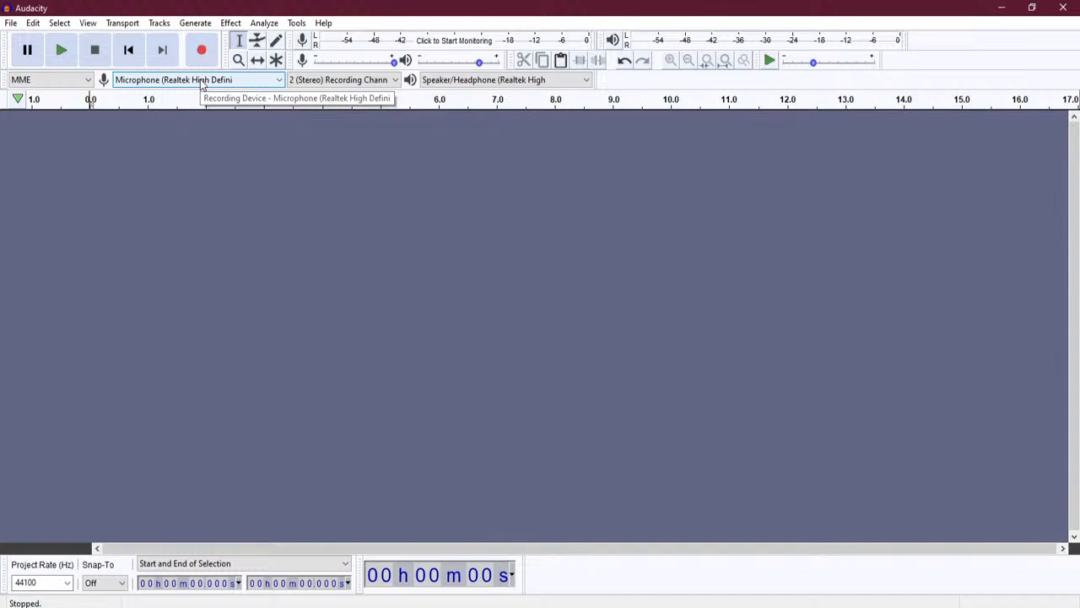
click(321, 81)
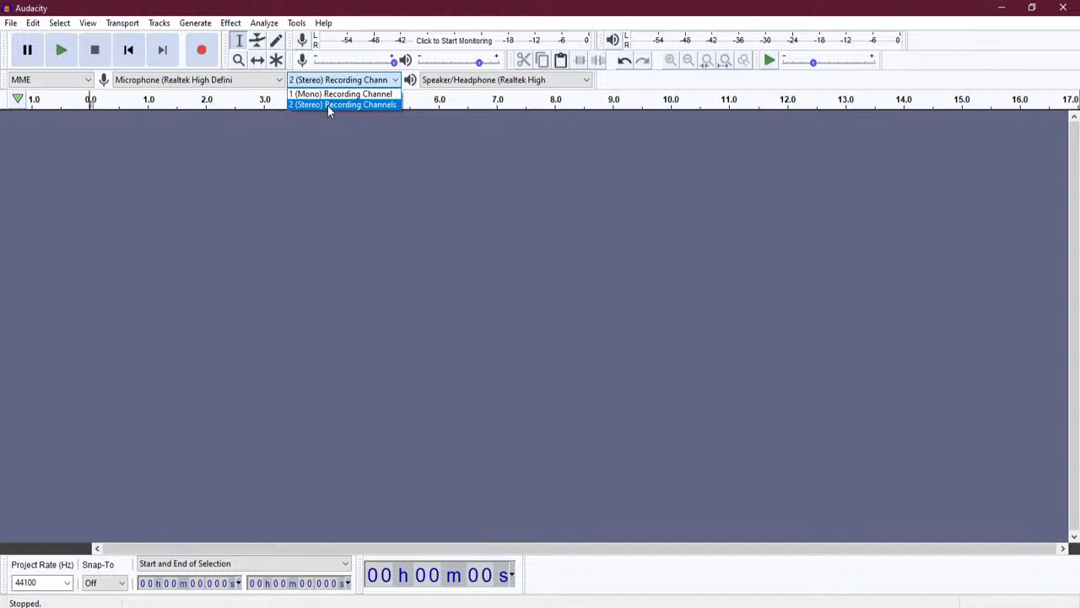
click(327, 106)
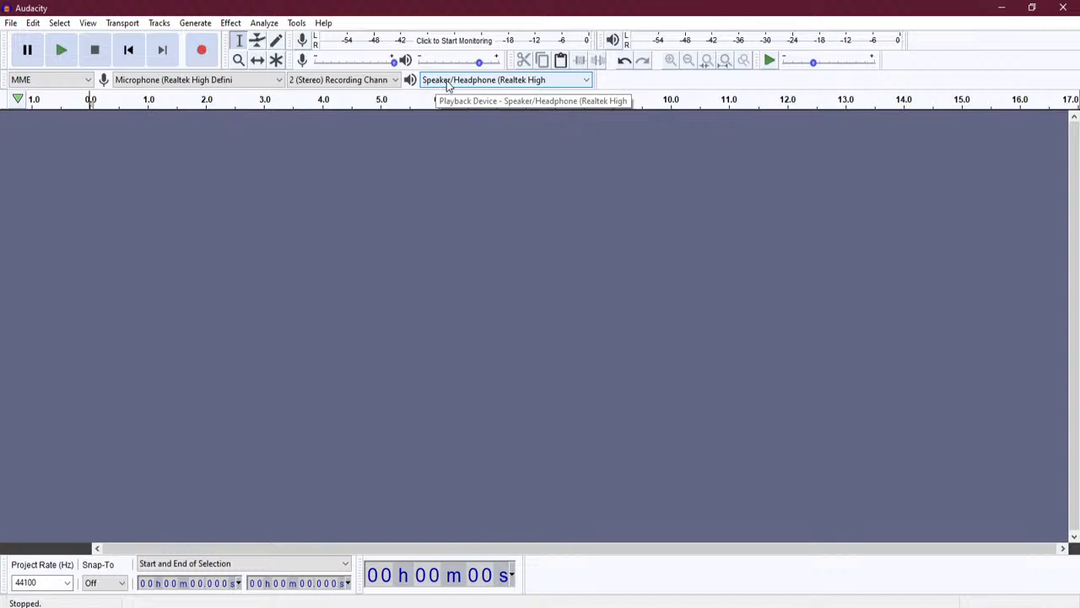
Review the available playback devices without choosing another one.
click(509, 82)
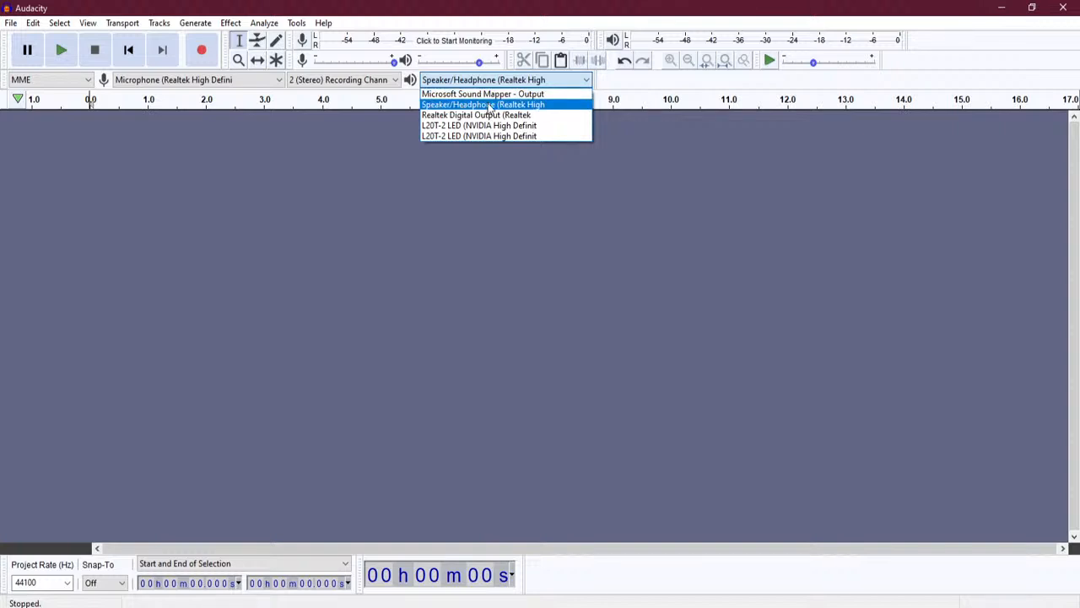
click(617, 100)
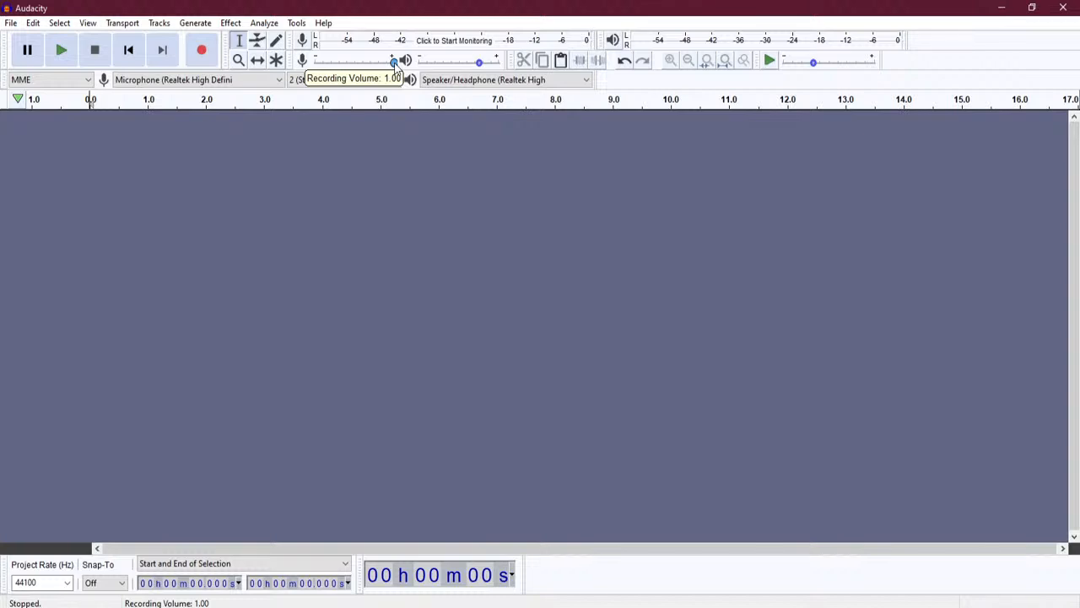
Lower the recording volume to 0.88.
drag(394, 63, 386, 63)
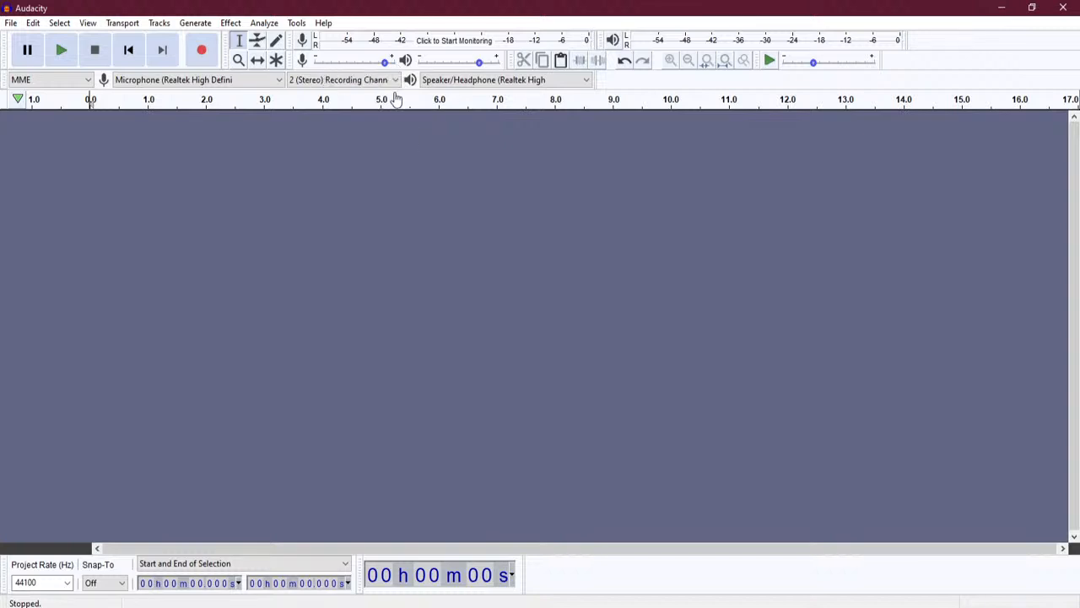
mouse_move(481, 66)
mouse_move(803, 69)
Start monitoring the microphone input level and raise the recording volume to its maximum of 1.00.
click(460, 48)
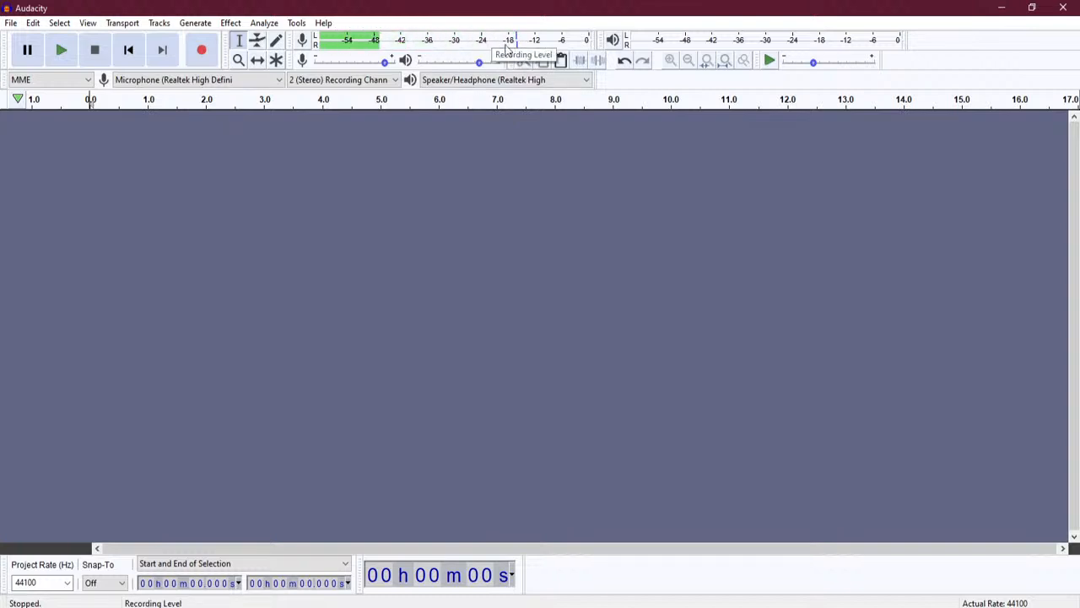
mouse_move(385, 65)
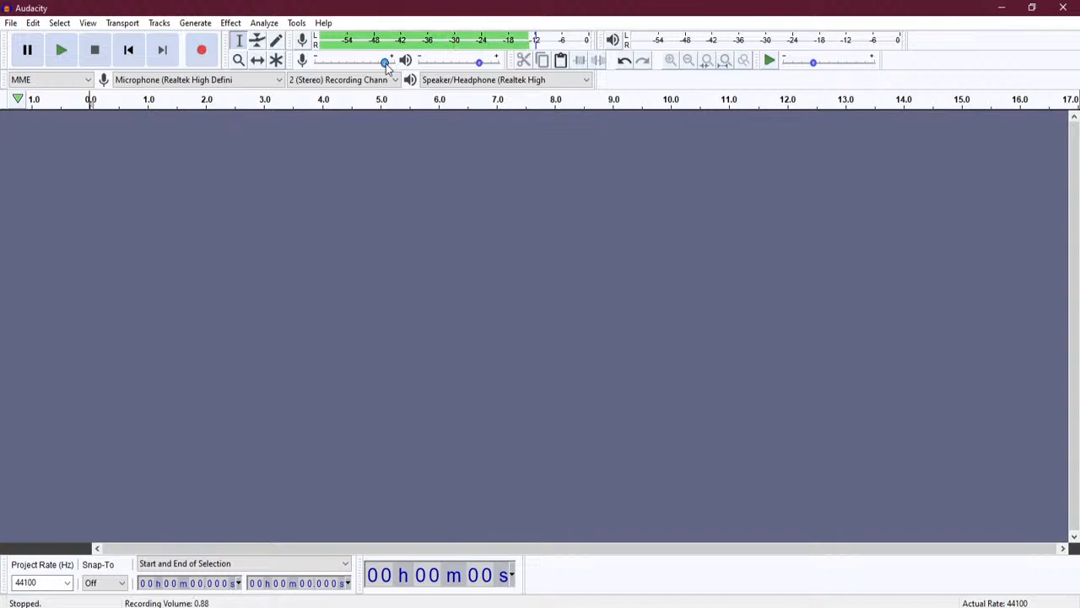
drag(386, 65, 394, 66)
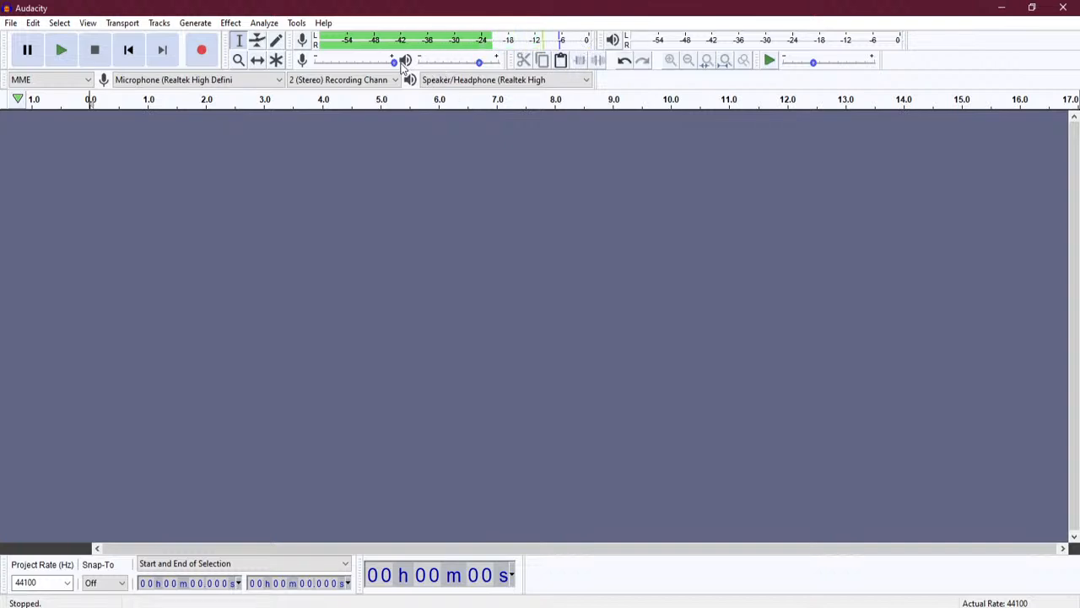
mouse_move(395, 63)
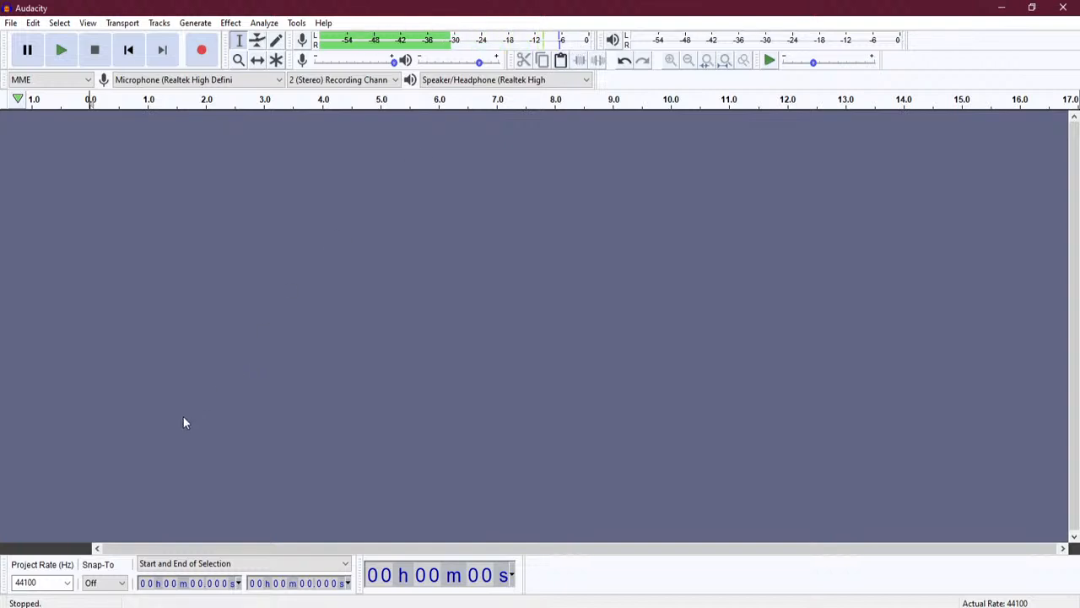
Switch to the Windows Settings, launch the Sound Control Panel from the system's sound settings, and close Settings.
click(12, 606)
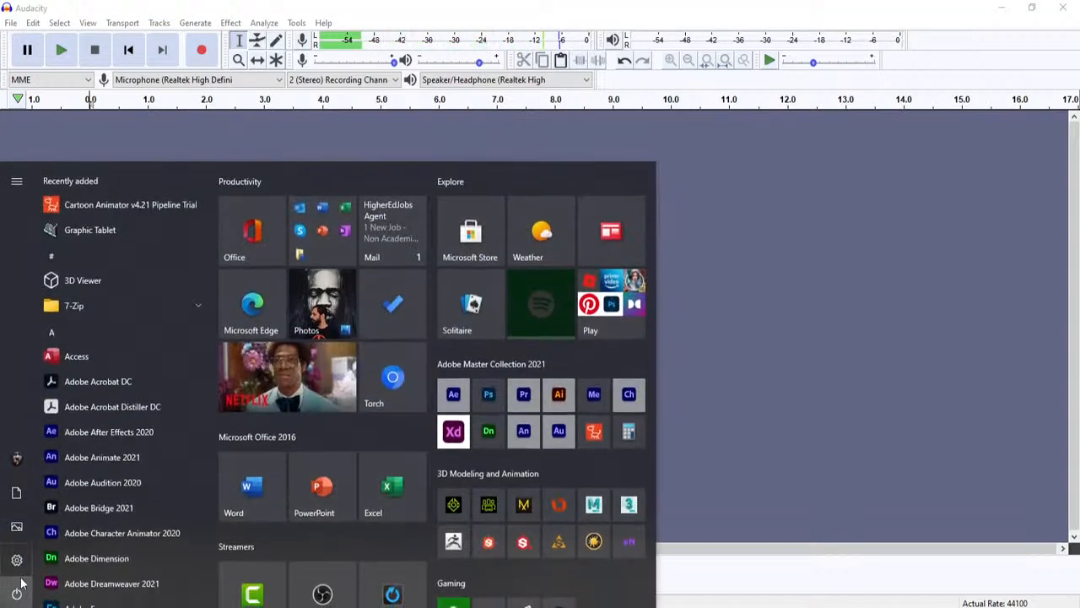
click(26, 567)
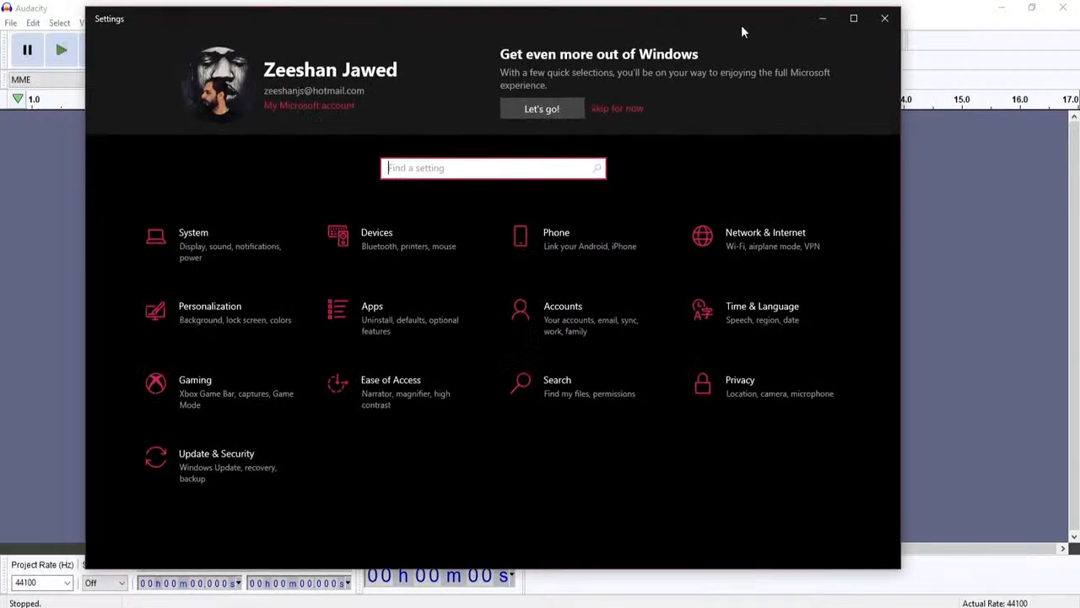
drag(741, 25, 700, 24)
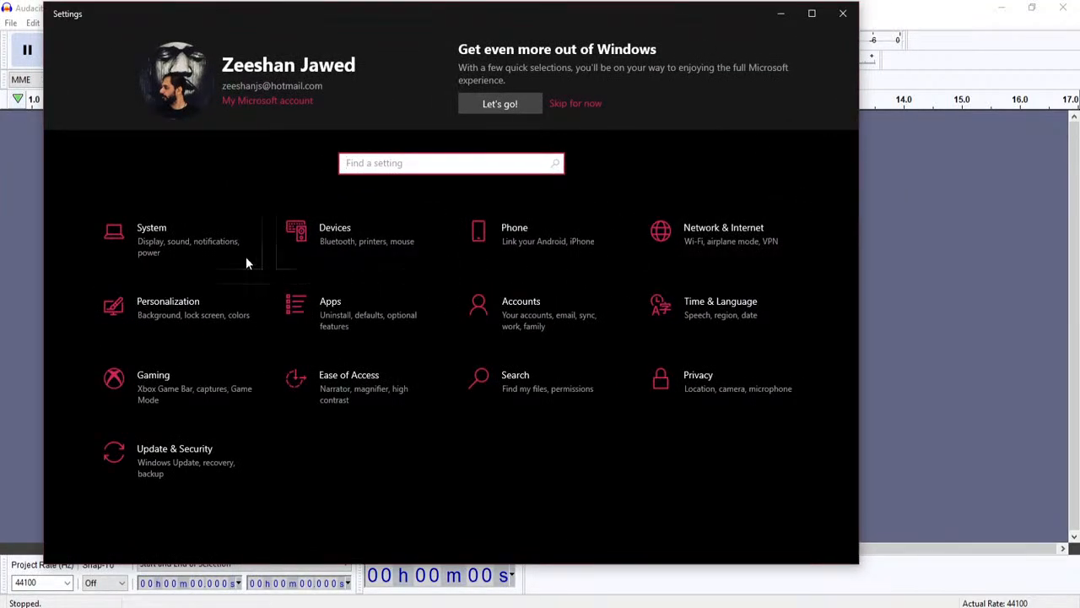
click(162, 243)
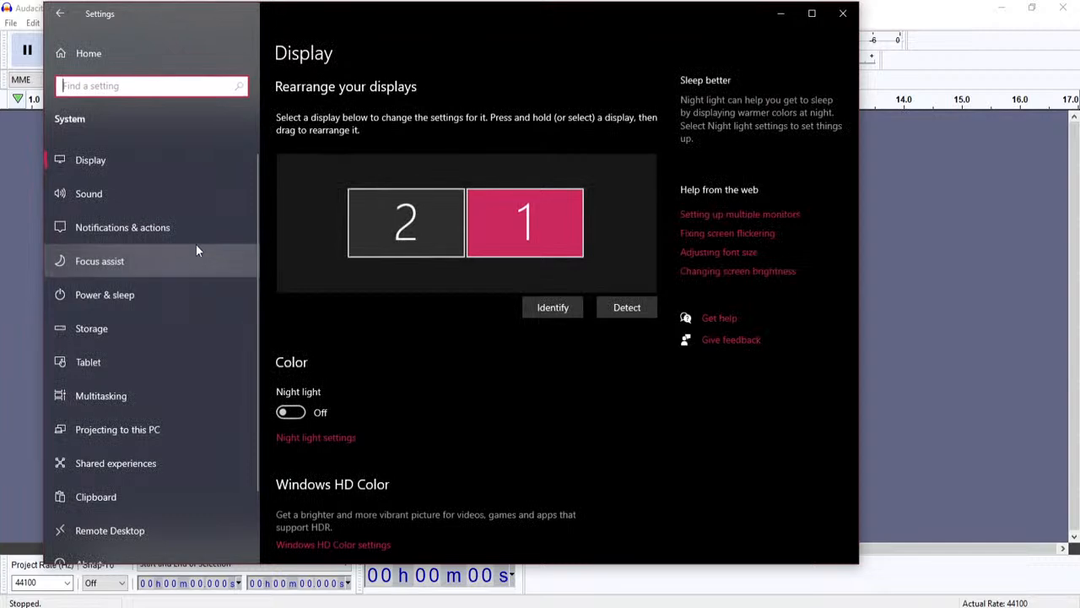
click(111, 203)
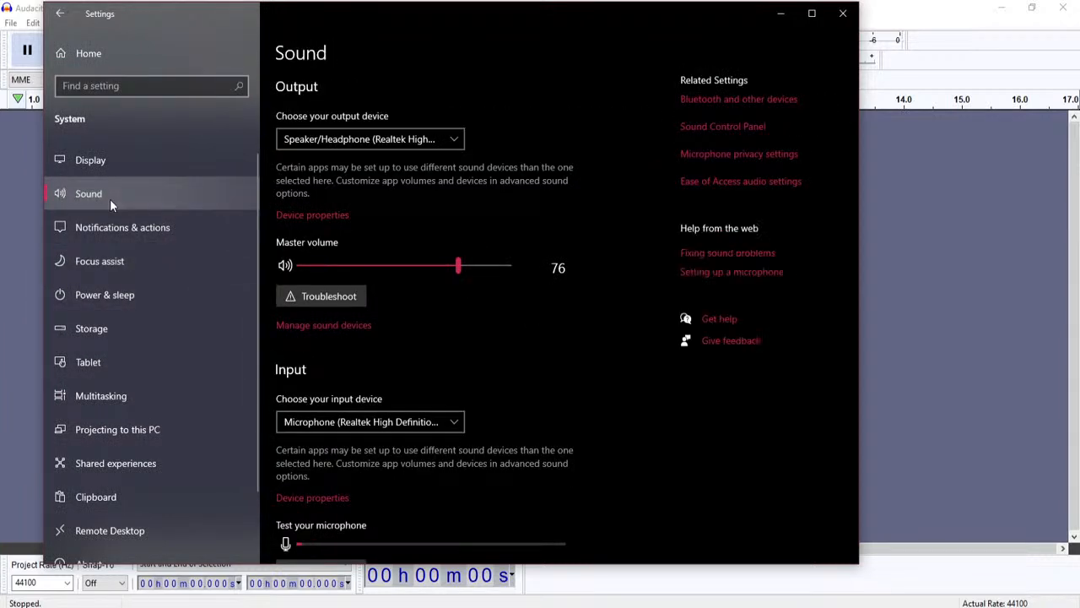
click(739, 129)
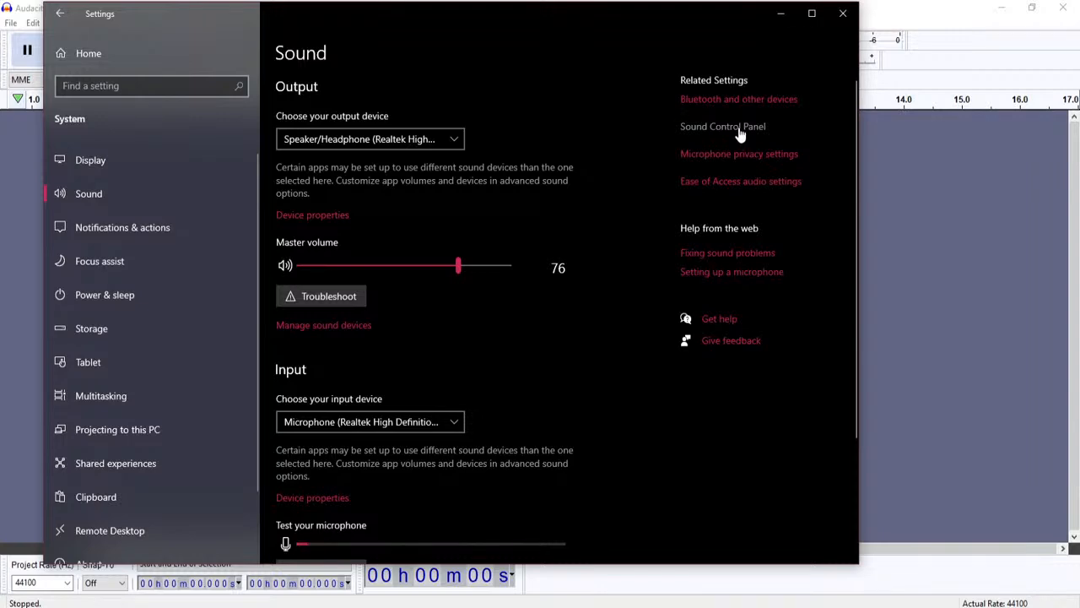
click(838, 22)
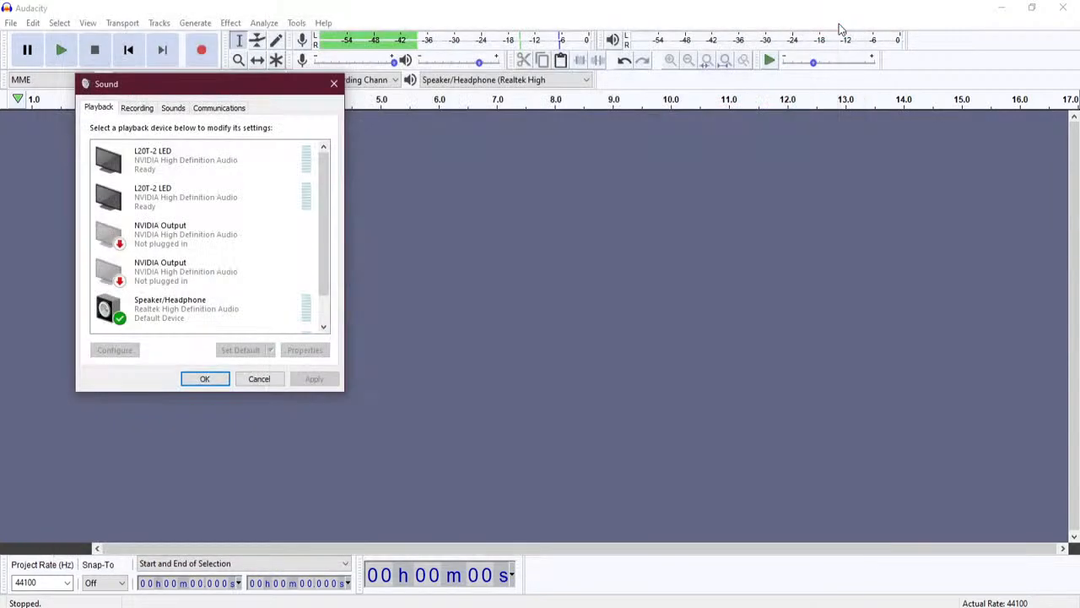
Open the level settings of the default Realtek microphone among the recording devices.
click(139, 109)
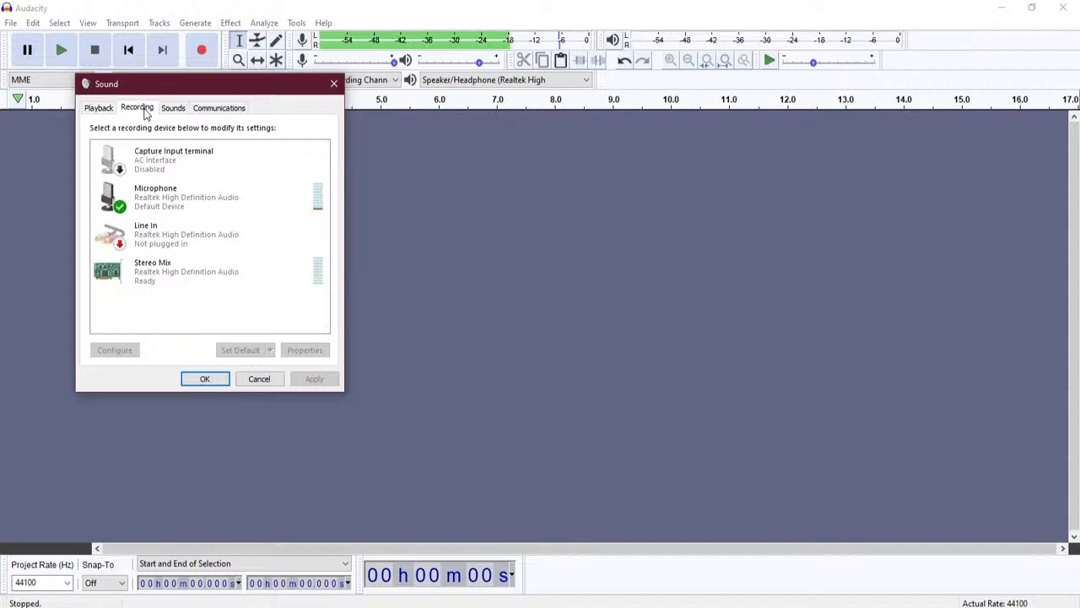
click(191, 199)
double_click(189, 199)
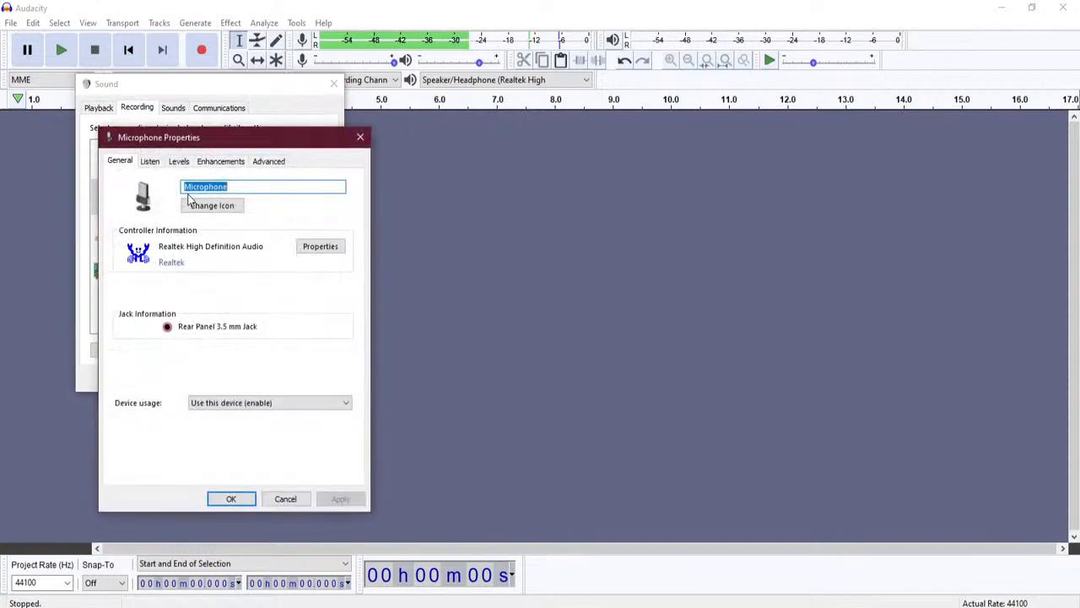
drag(232, 140, 379, 133)
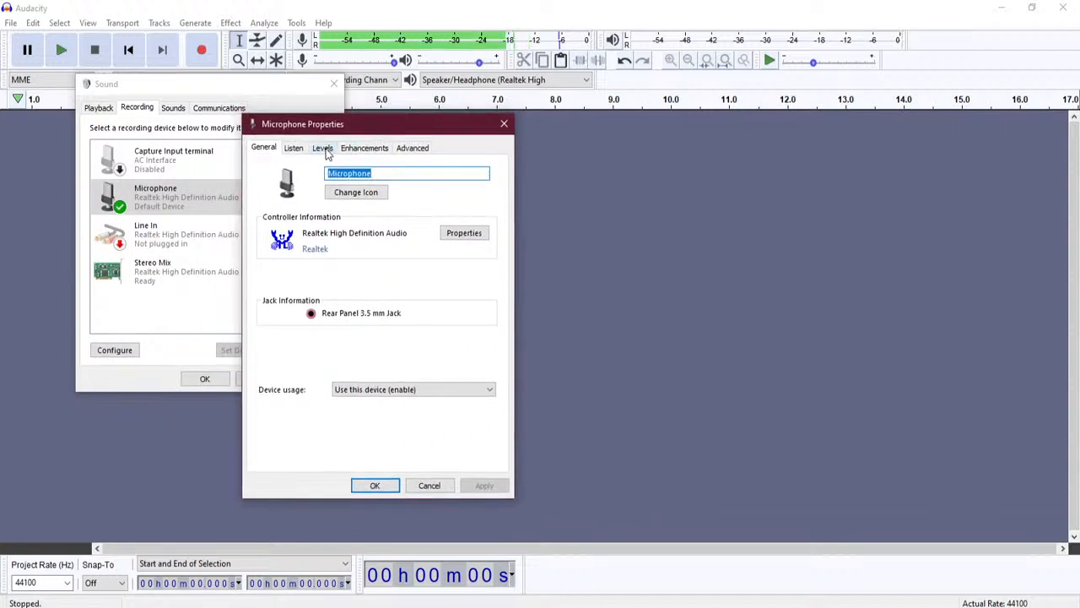
click(325, 150)
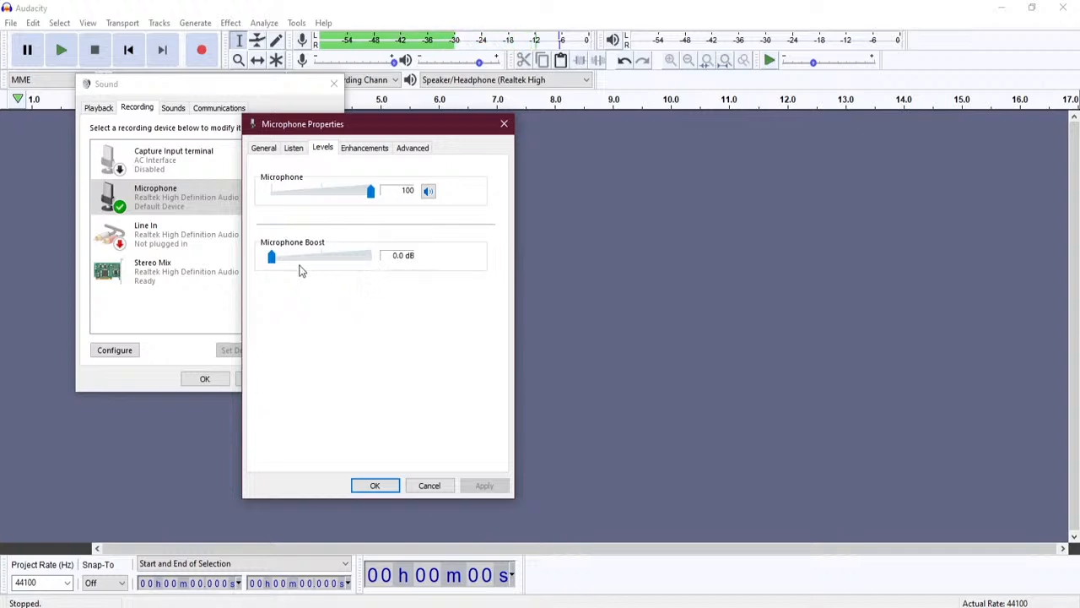
Raise the Microphone Boost to +10.0 dB and lower Audacity's recording volume to about 0.89.
drag(273, 263, 289, 266)
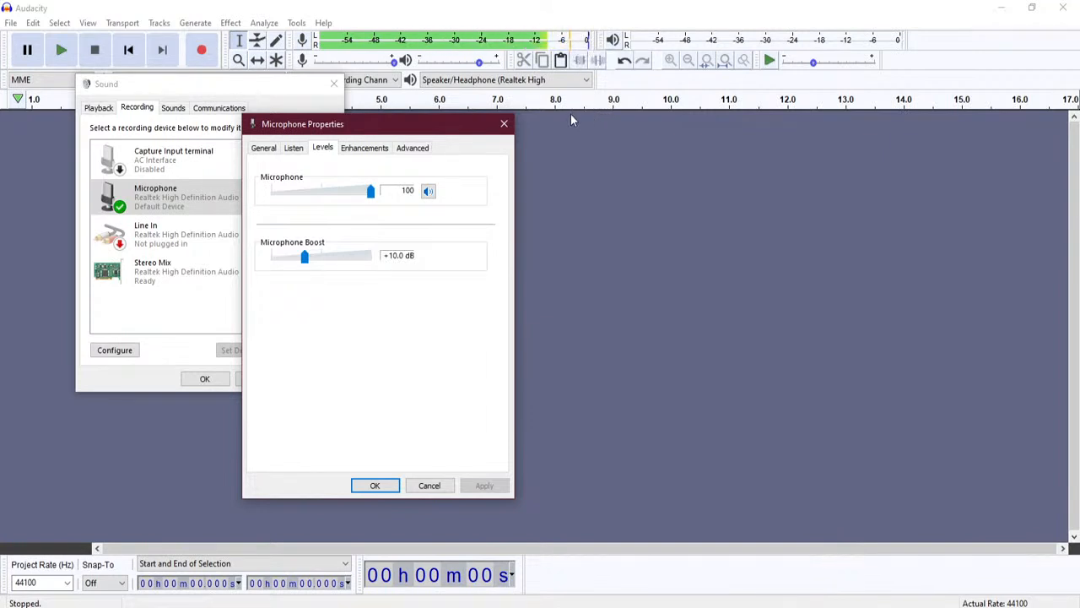
click(394, 67)
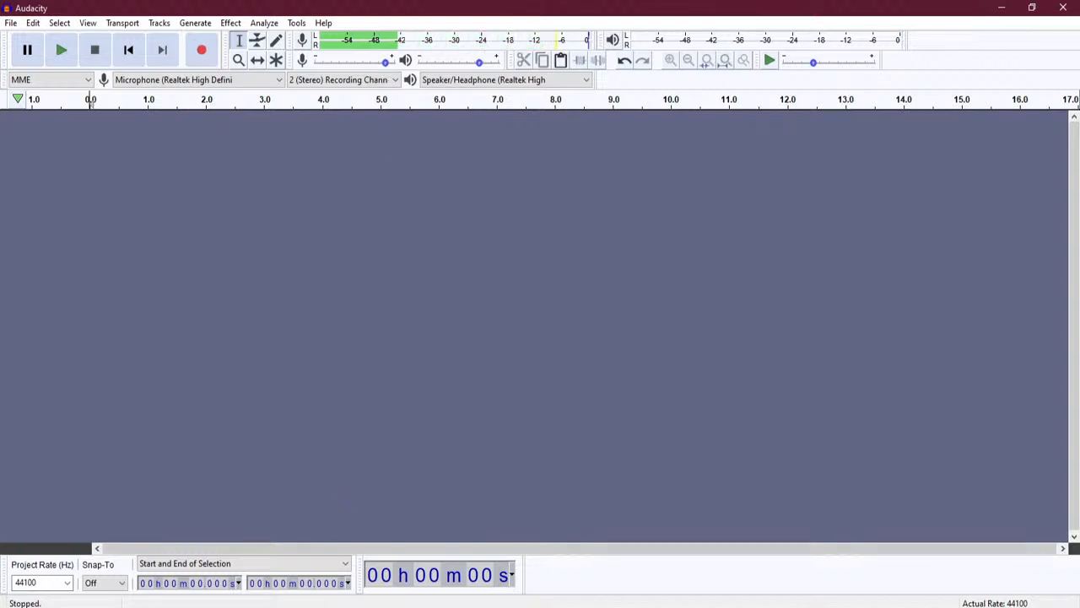
Return to the microphone properties, set Microphone Boost to 0.0 dB, accept it, and dismiss the Sound window.
key(alt+Tab)
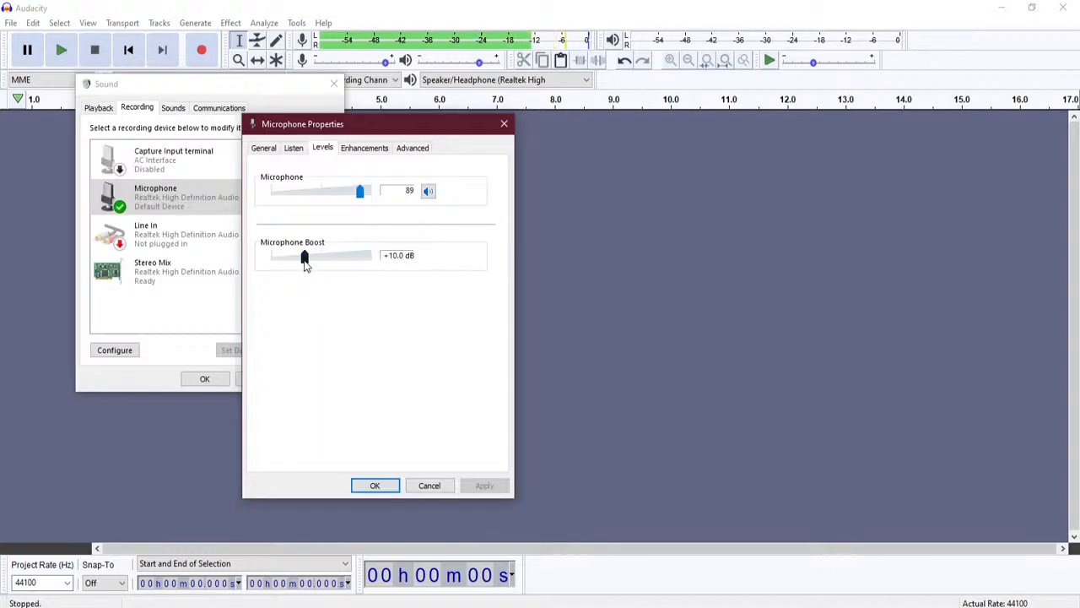
drag(305, 257, 271, 258)
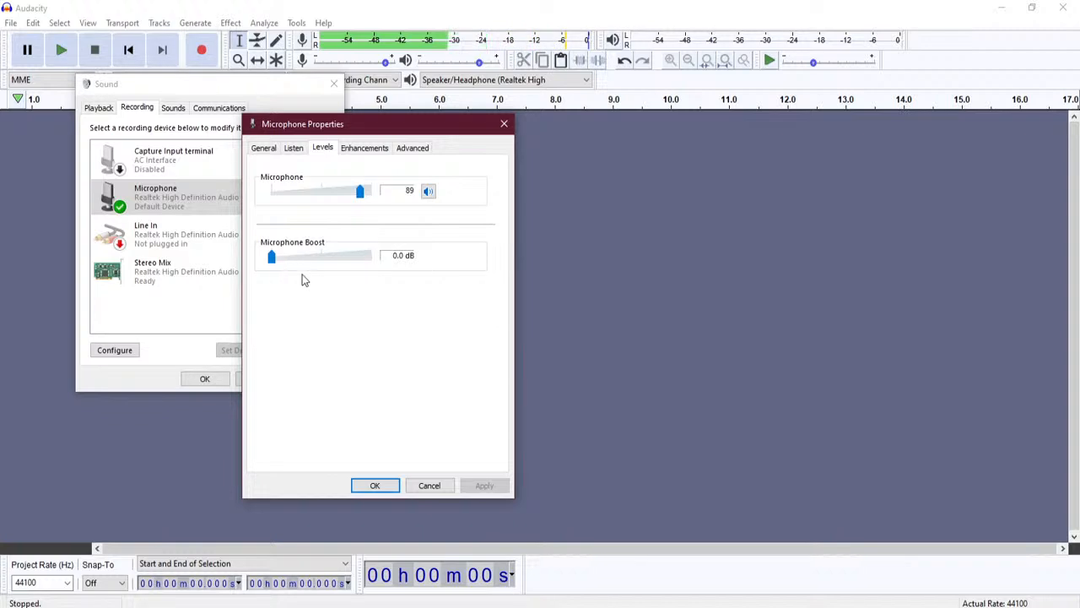
click(376, 487)
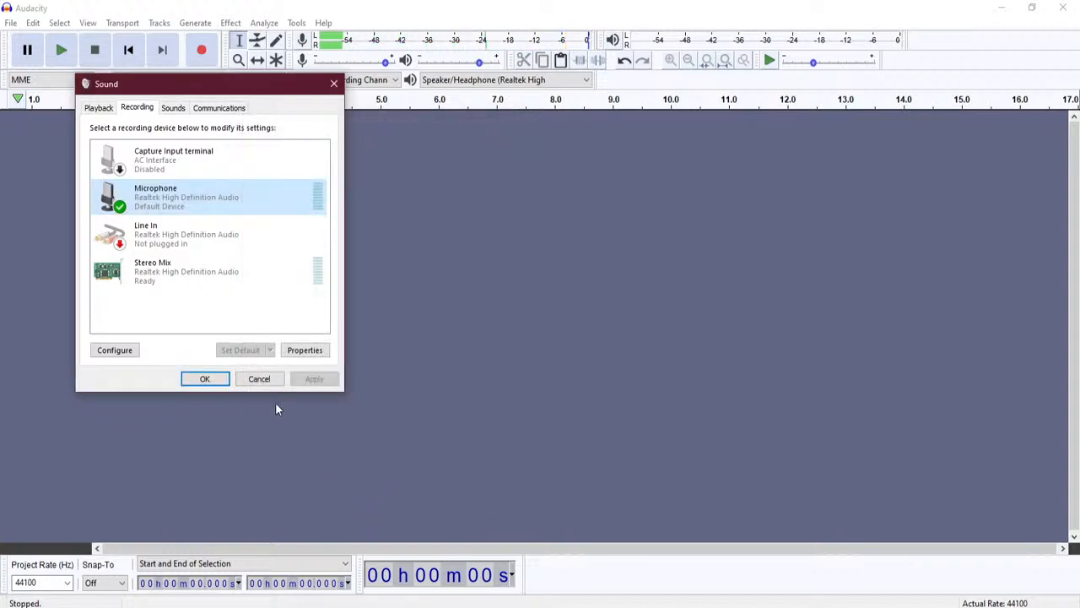
click(259, 380)
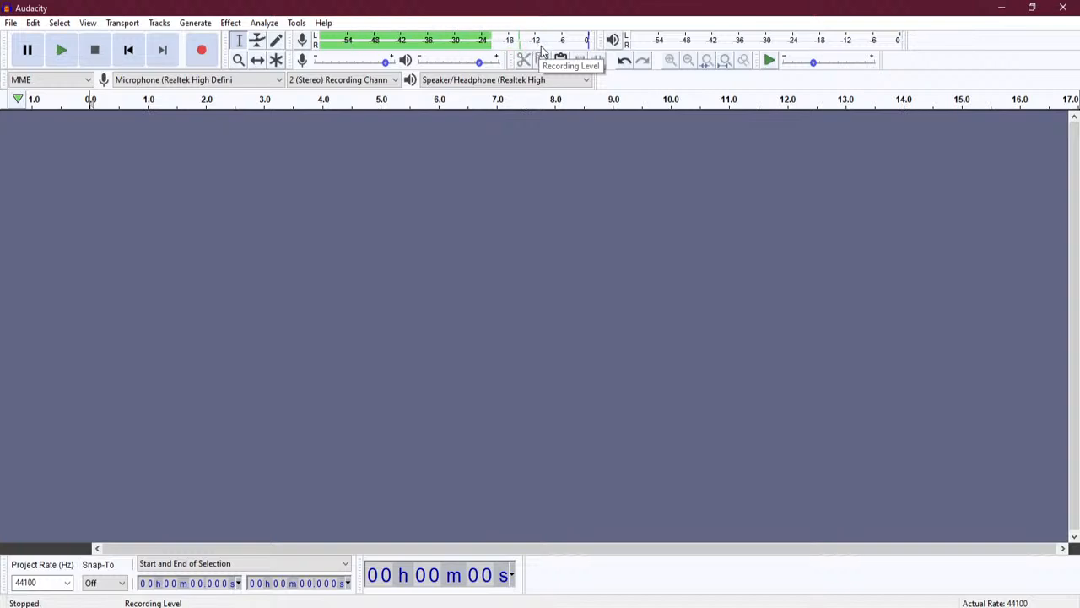
Raise the recording volume to its maximum and record a stereo voice track of about 14 seconds.
drag(386, 62, 395, 66)
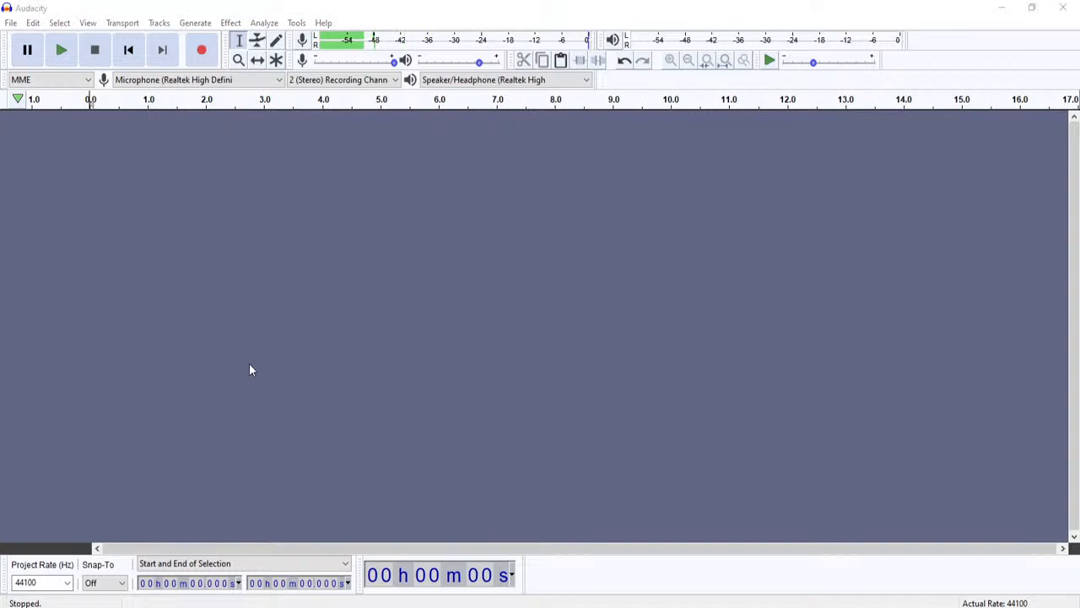
click(229, 6)
click(202, 51)
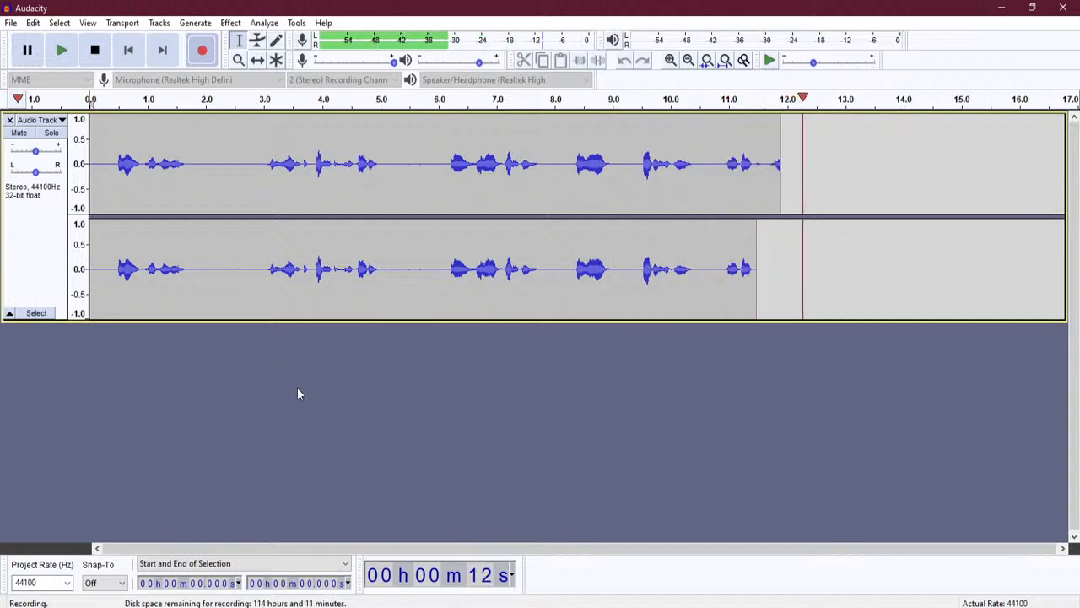
key(space)
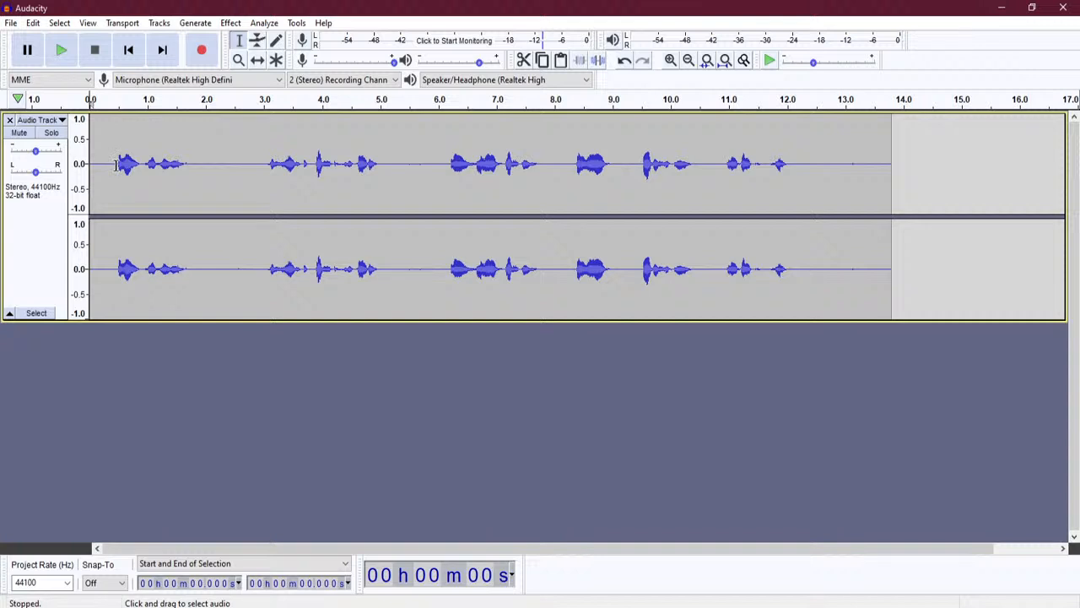
Play the recorded track from the start and pause playback at about 4 seconds.
click(91, 99)
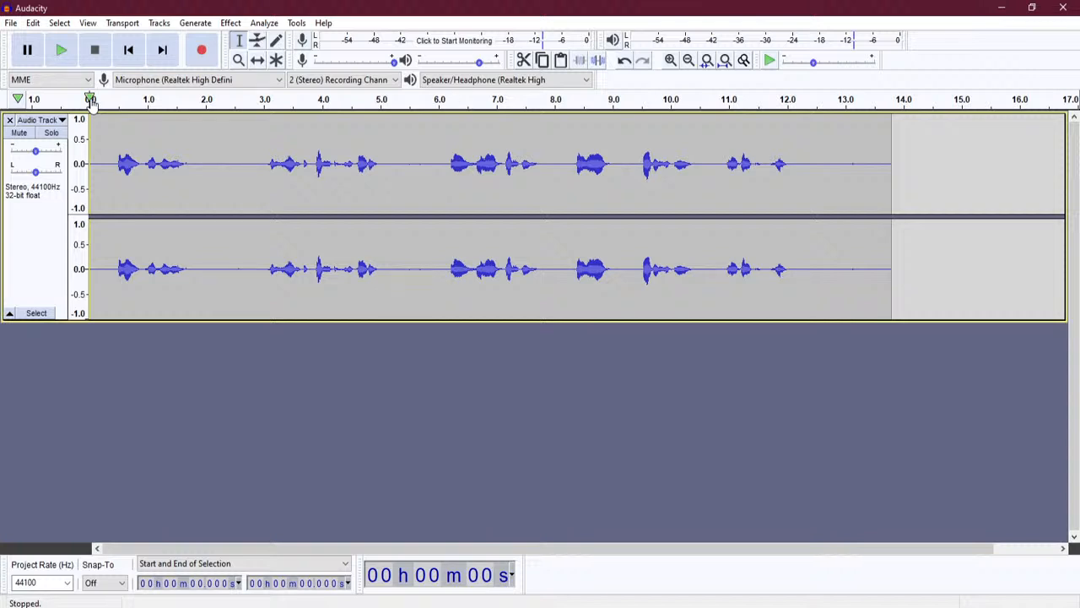
click(91, 100)
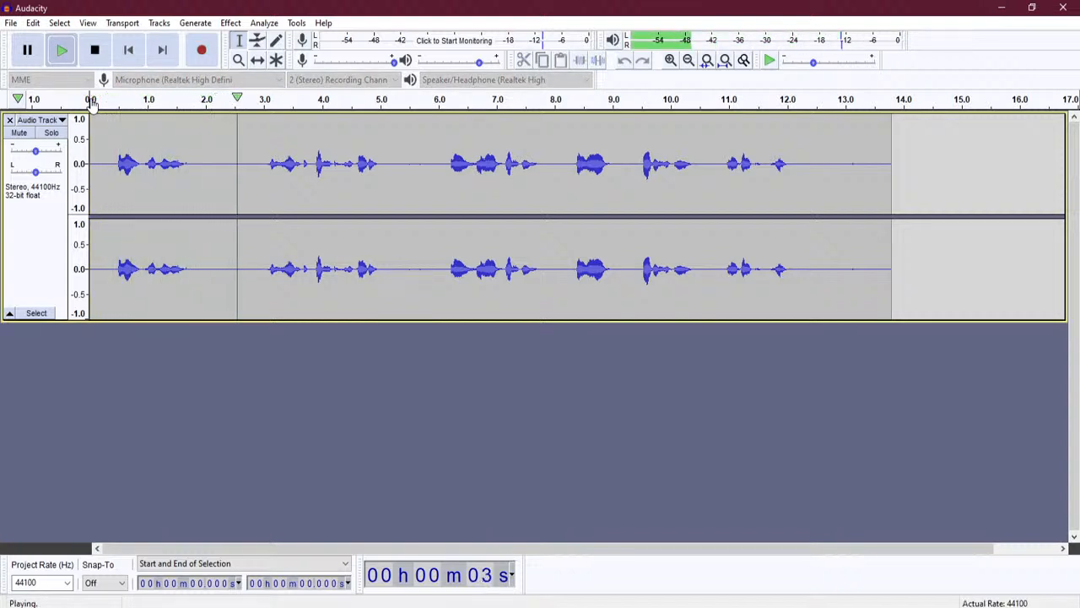
key(p)
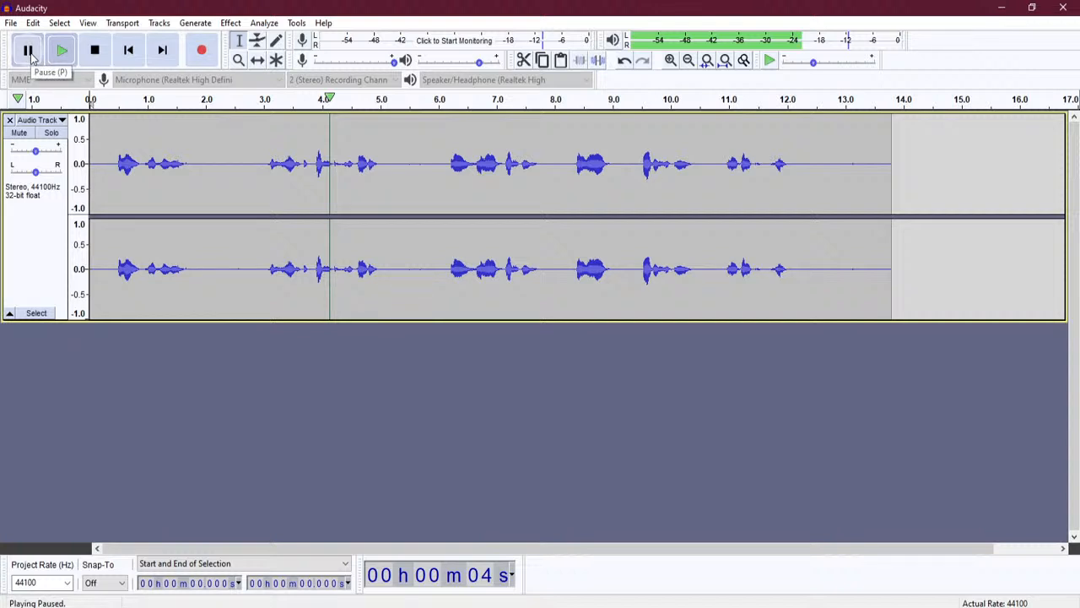
Record about 2.5 seconds onto a new second track and delete that track.
key(shift+r)
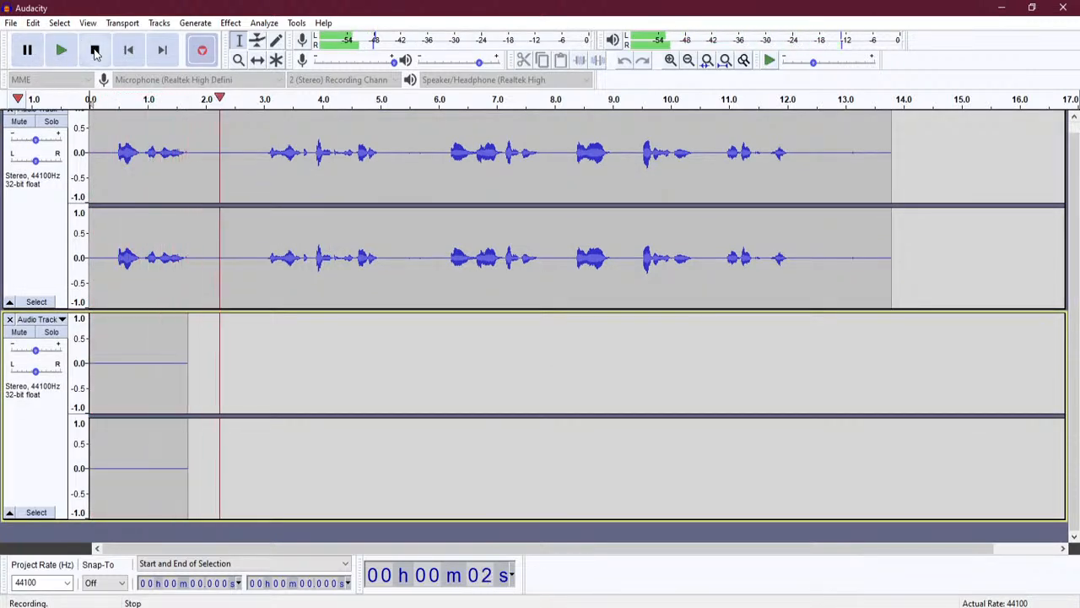
key(space)
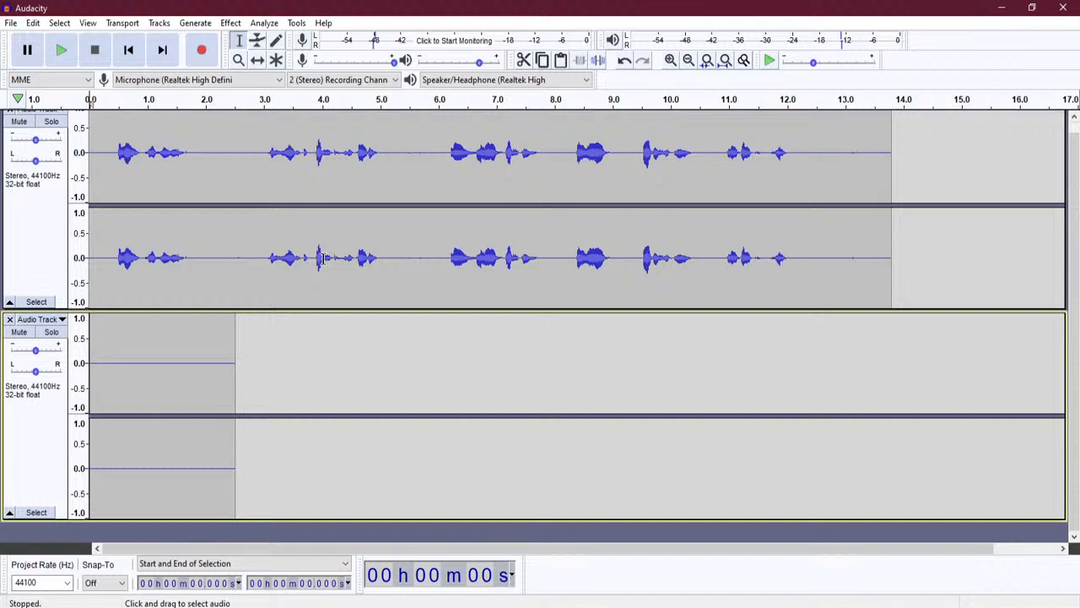
scroll(325, 258, up, 1)
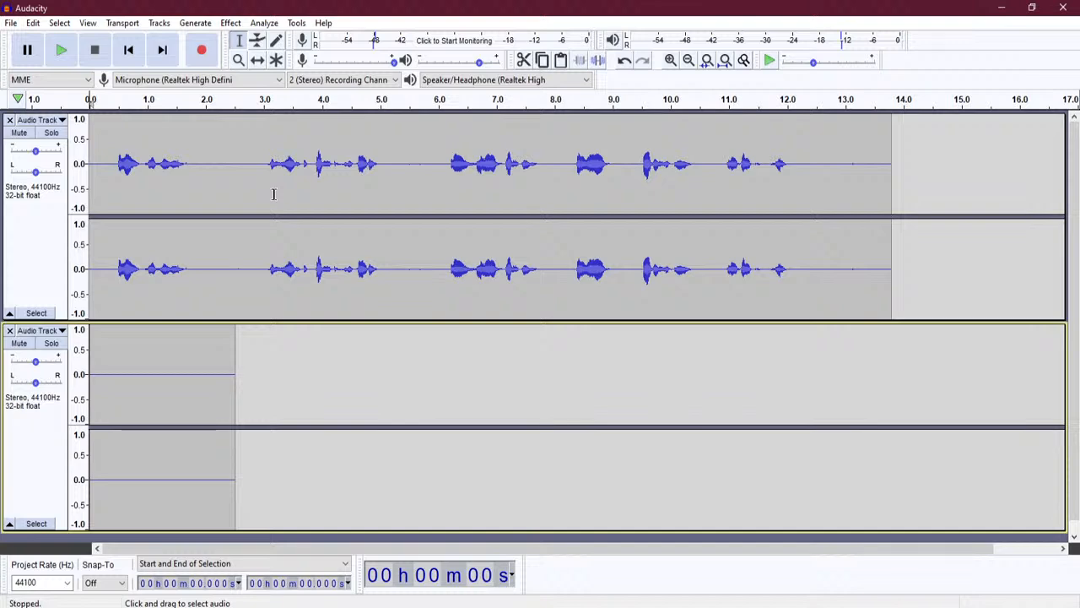
click(9, 330)
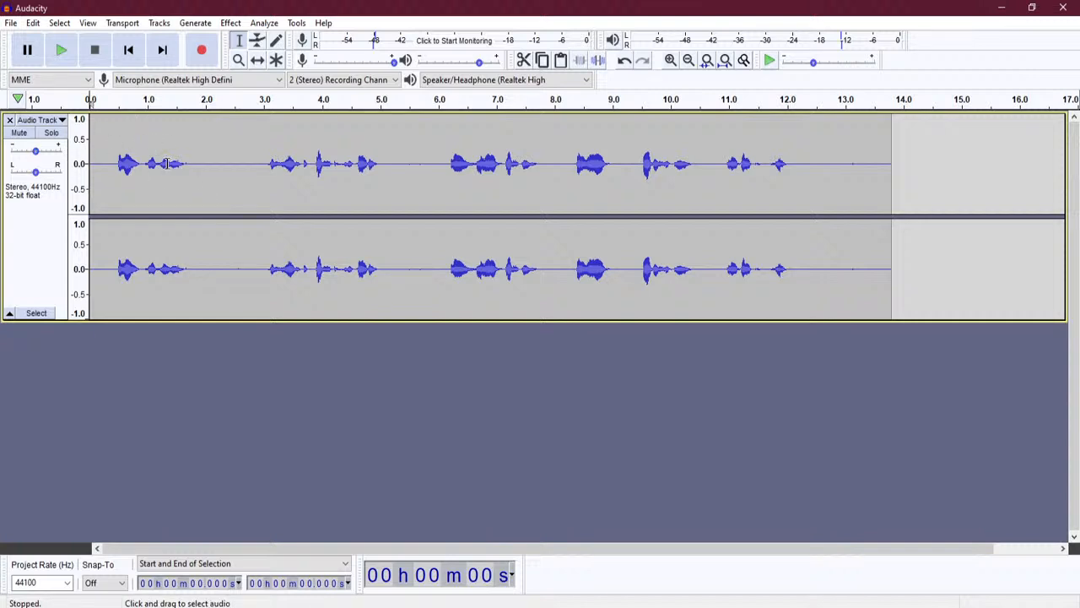
Mute the first track and record about 15 seconds of voice onto a new second track, pausing and resuming at about 9.5 seconds.
click(23, 138)
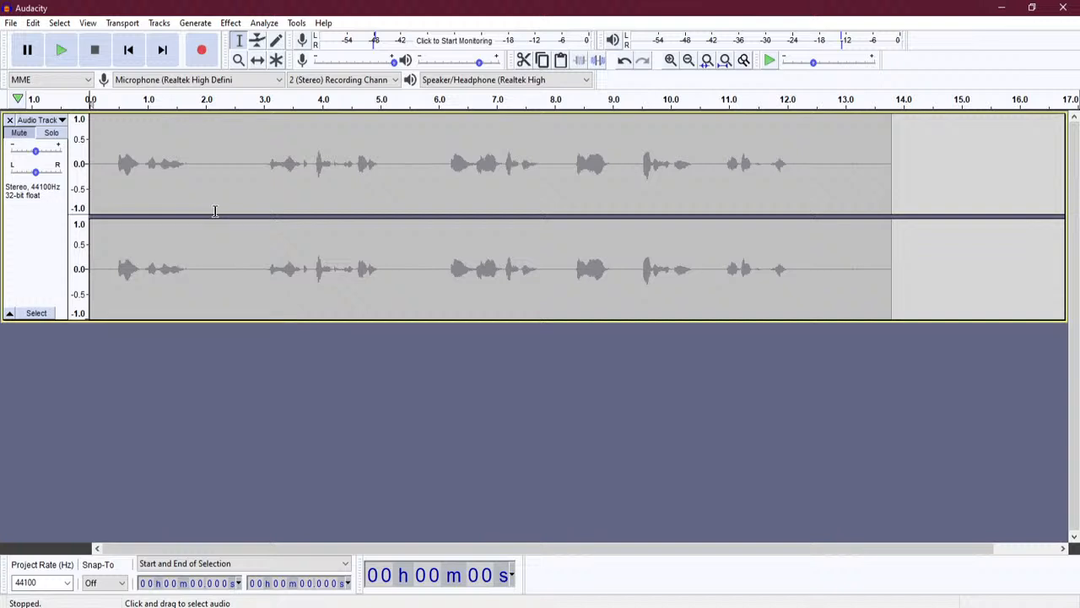
key(shift)
key(shift+r)
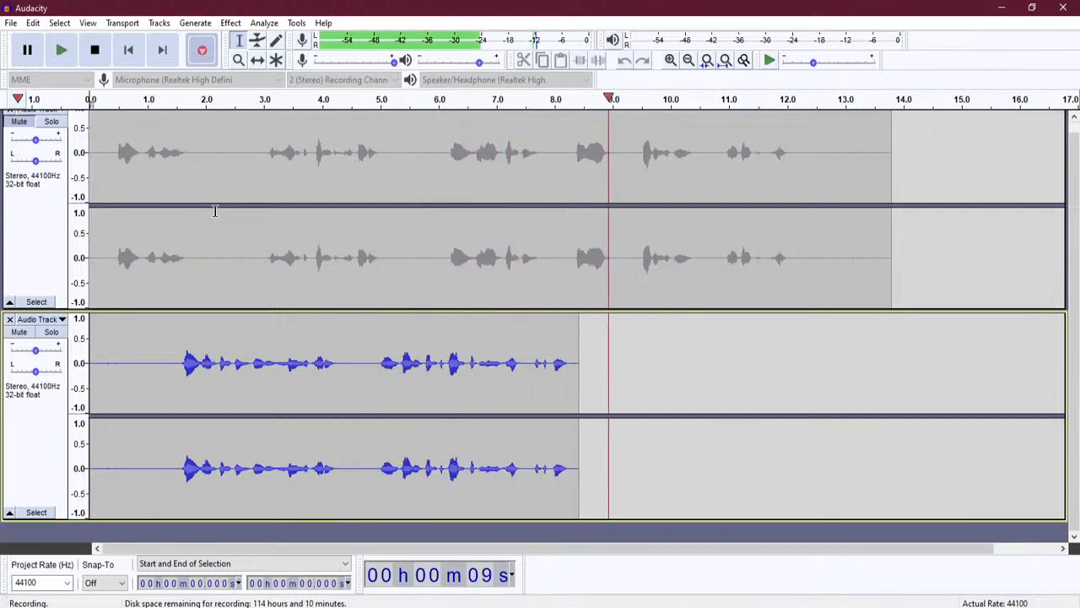
key(p)
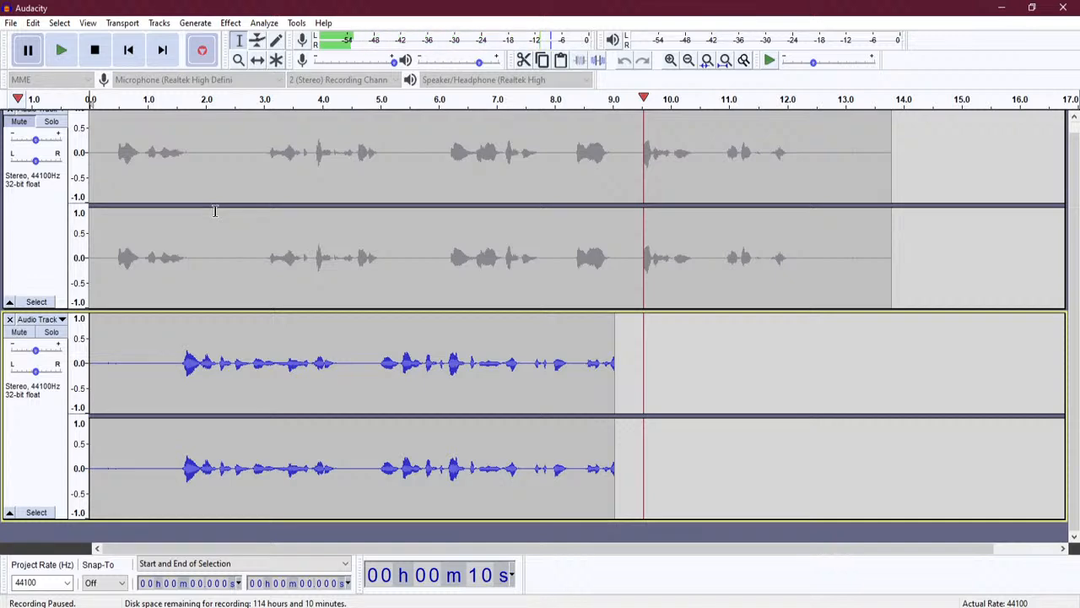
key(p)
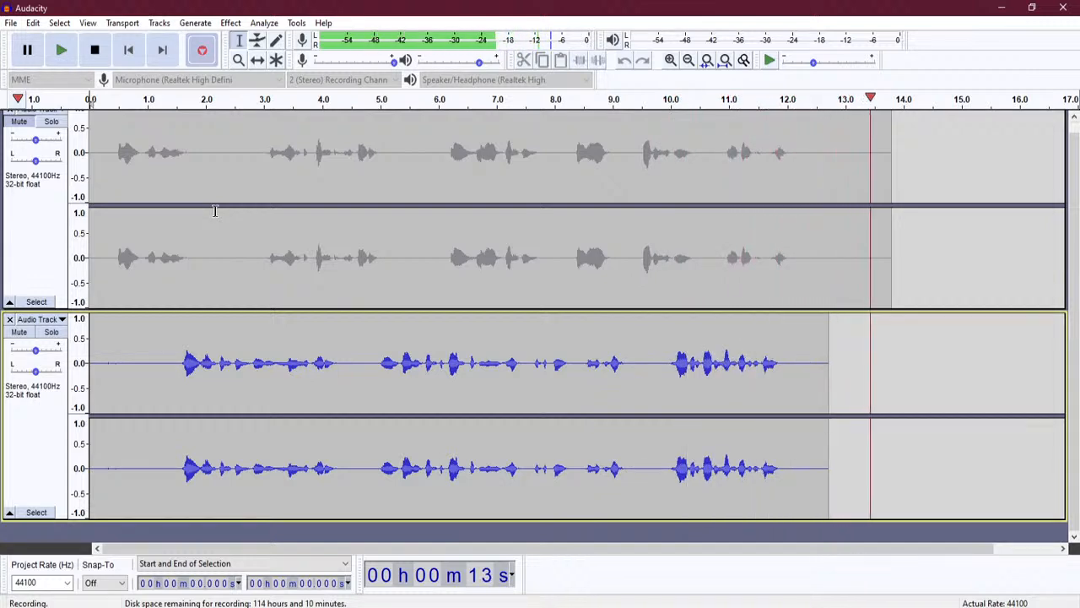
key(p)
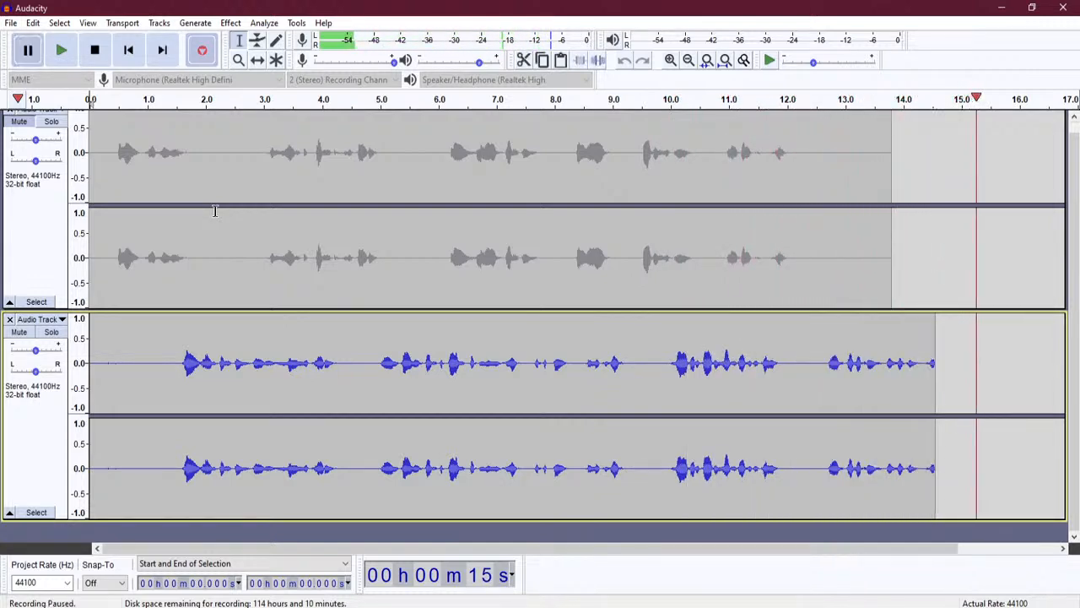
click(105, 52)
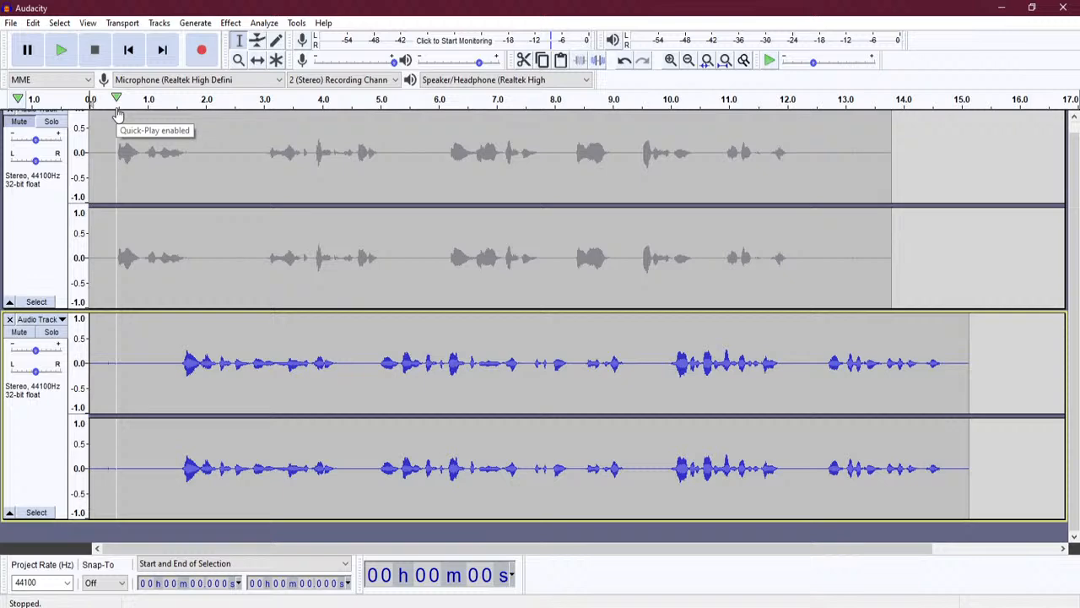
Play back the second track, replay the section around the 9.5-second pause point several times, and pause playback at about 10 seconds.
key(space)
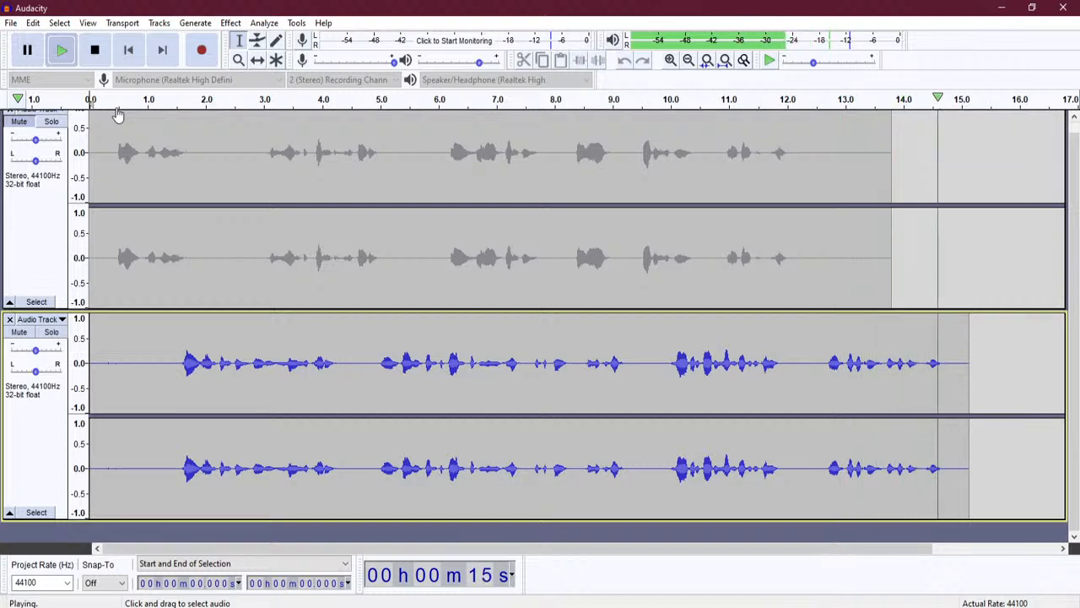
click(643, 100)
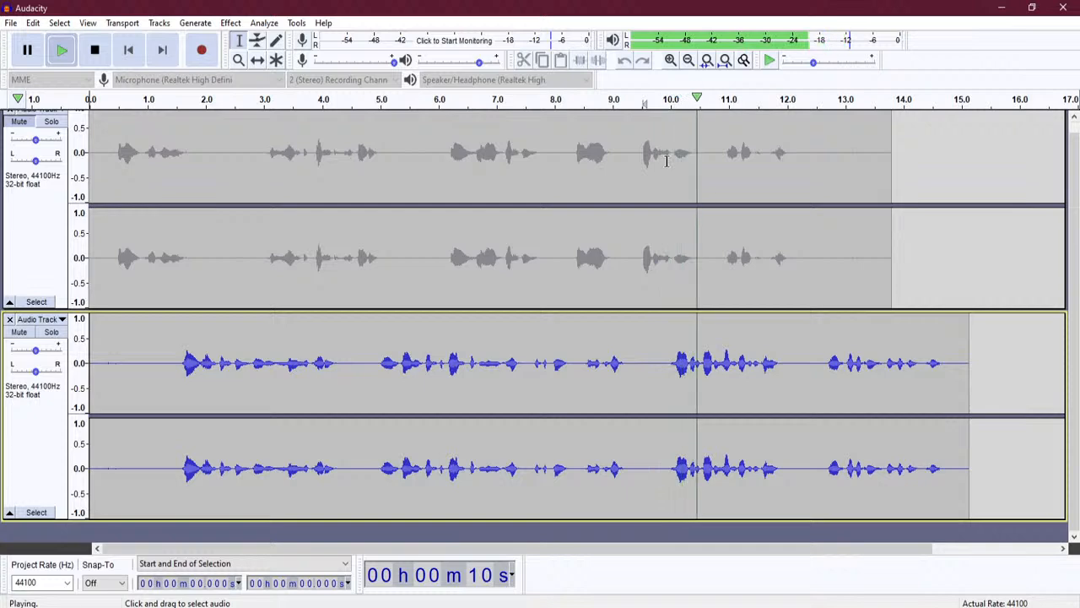
click(643, 99)
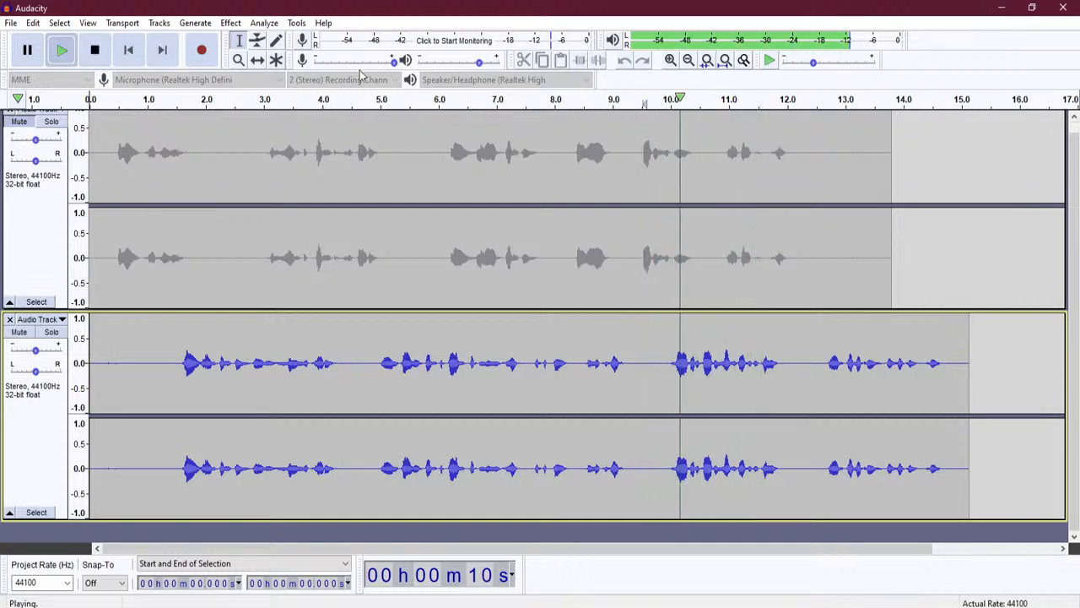
key(p)
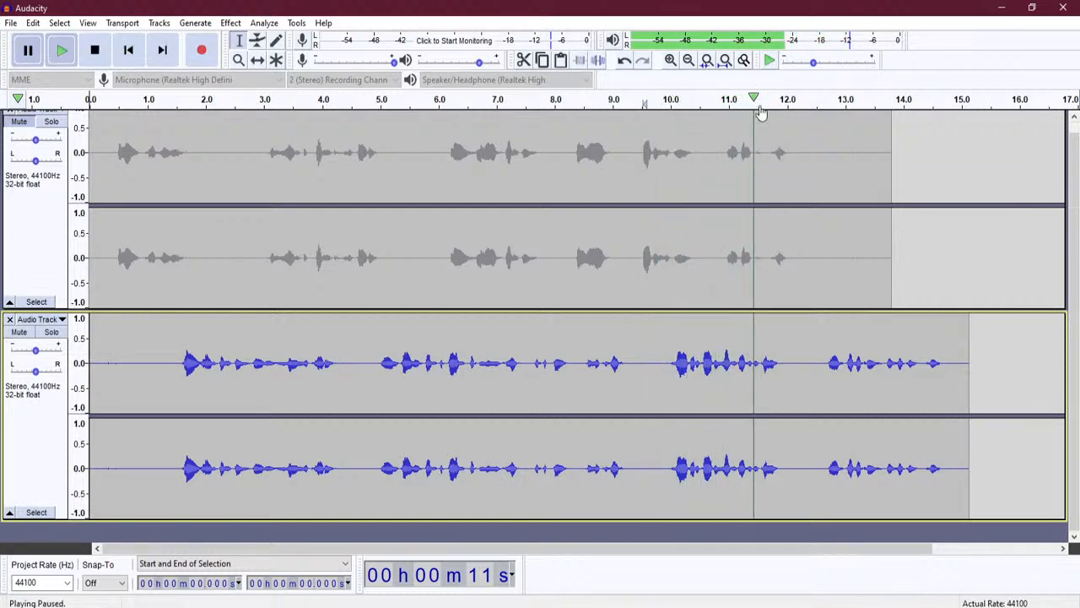
click(665, 97)
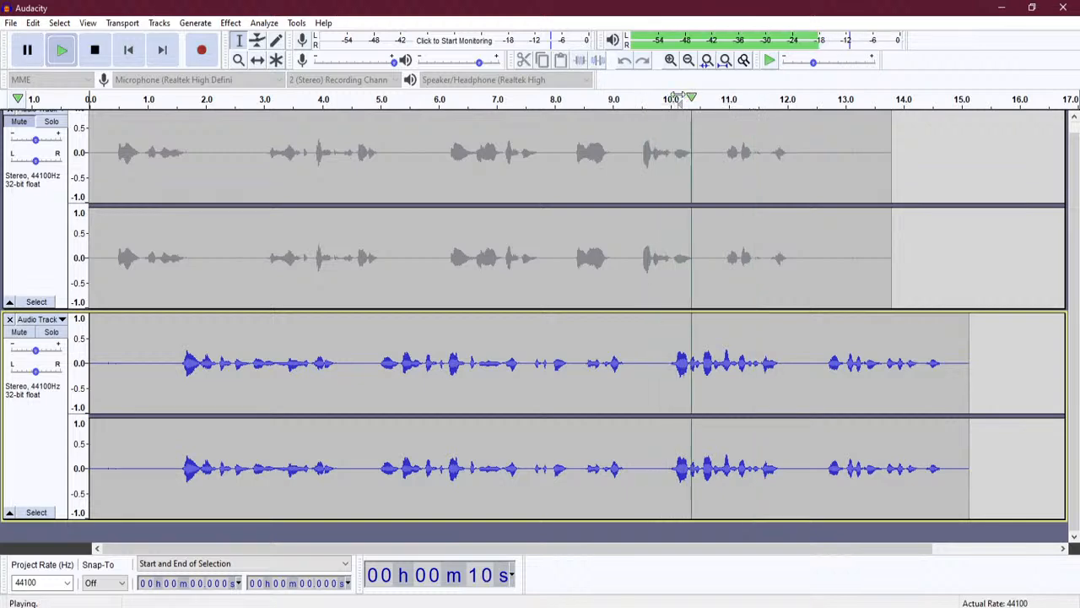
click(605, 100)
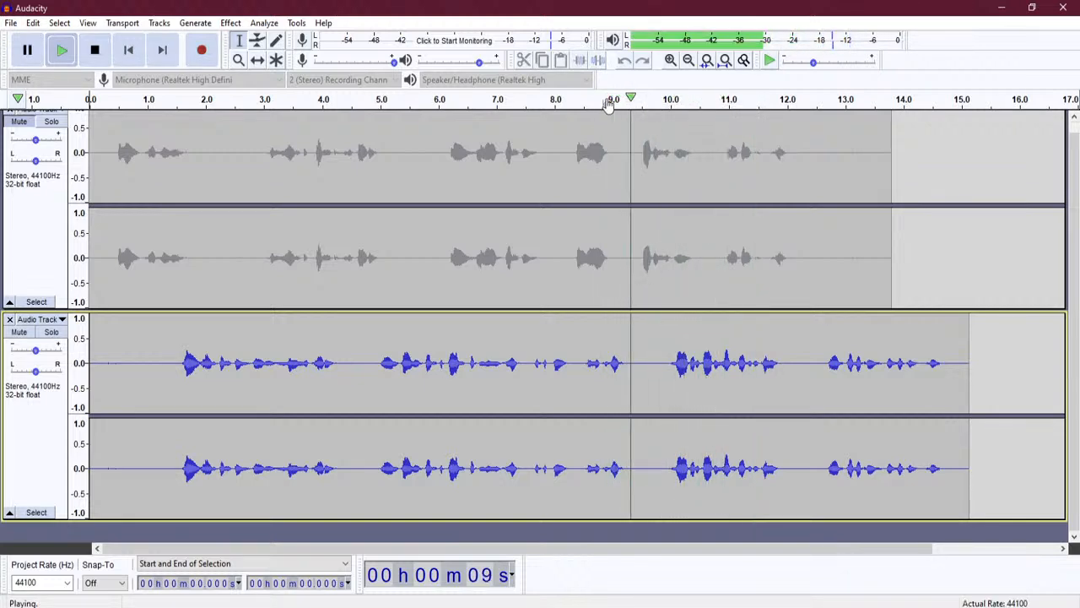
click(610, 101)
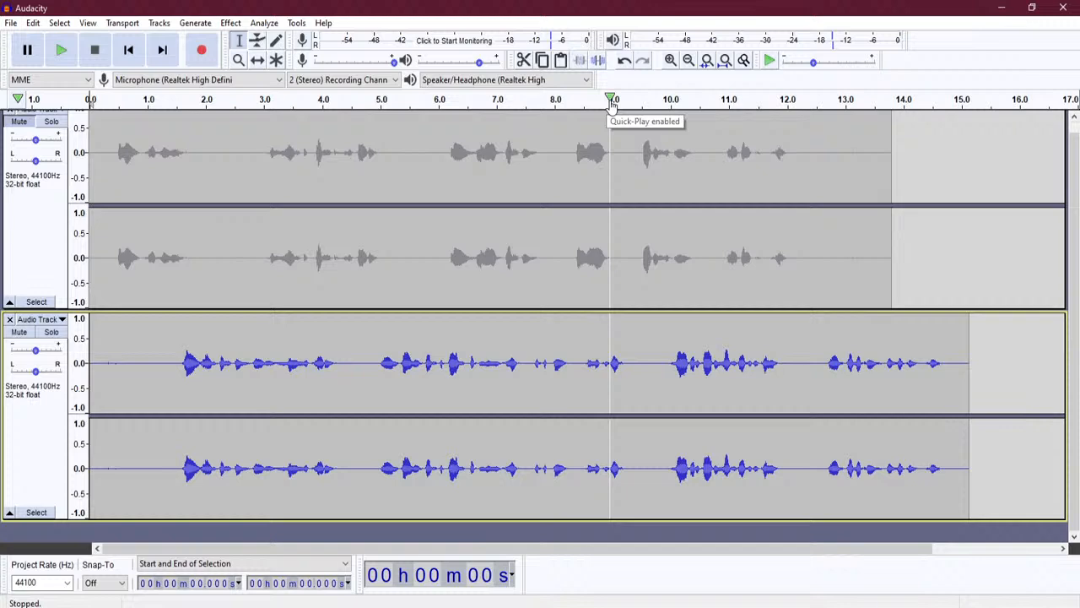
key(space)
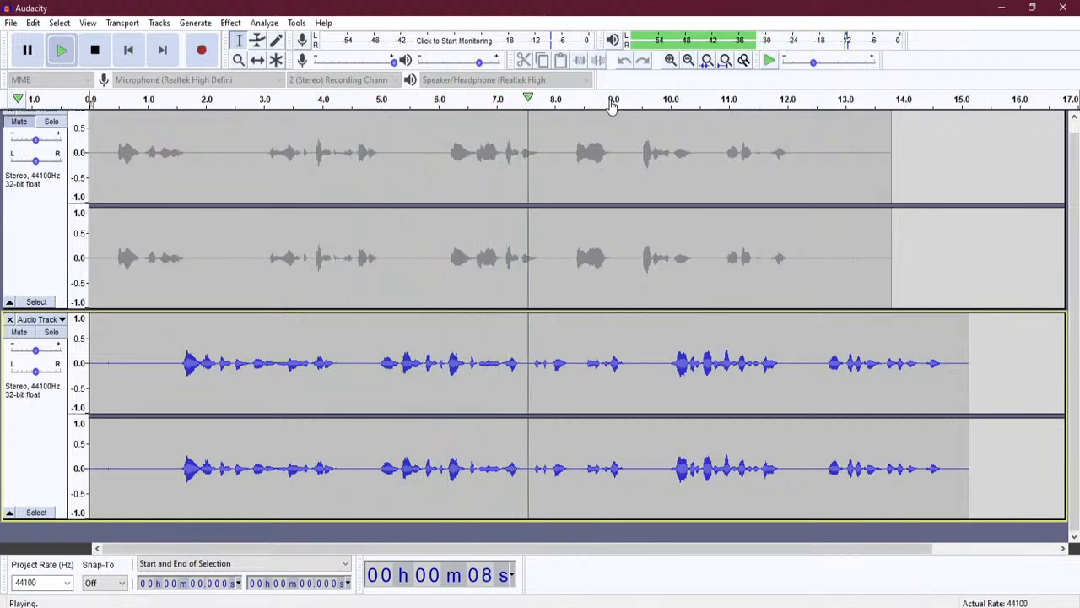
key(p)
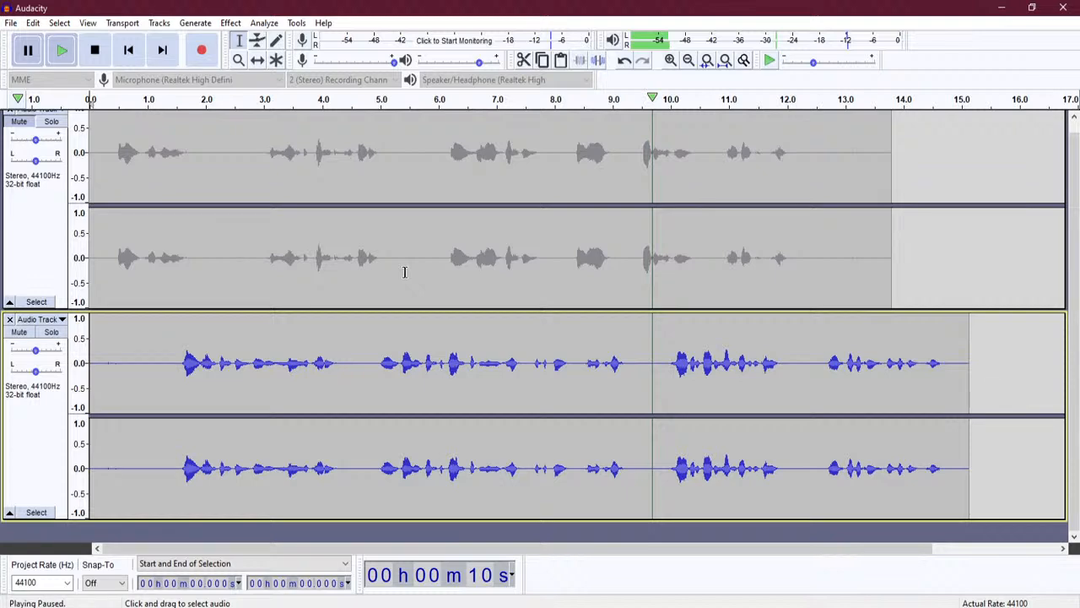
Try to continue the voice recording with no track selected, stop it, and undo the audio added to the first track.
key(r)
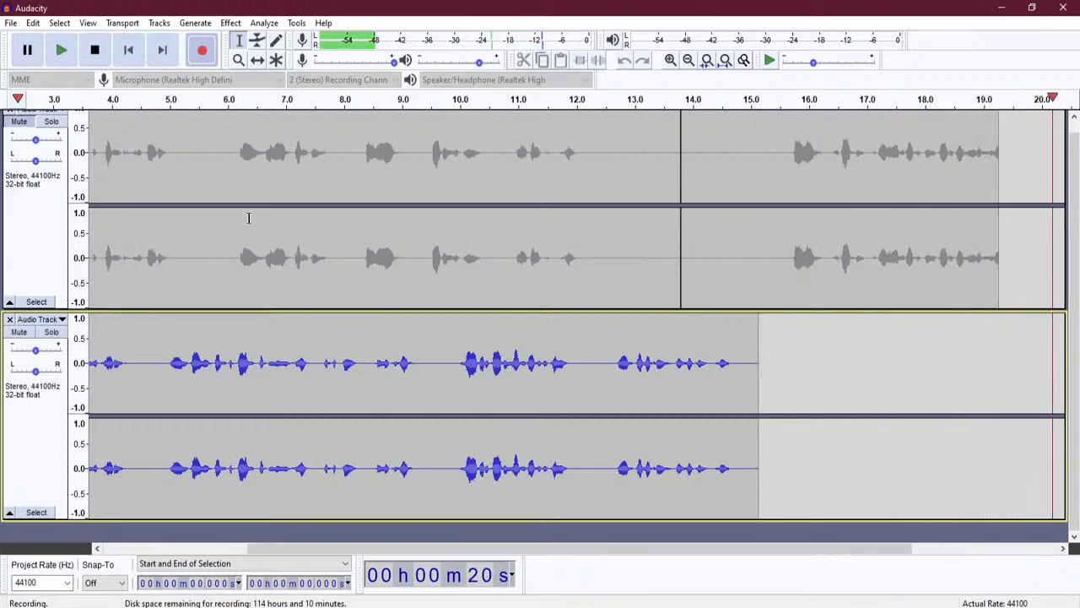
click(95, 50)
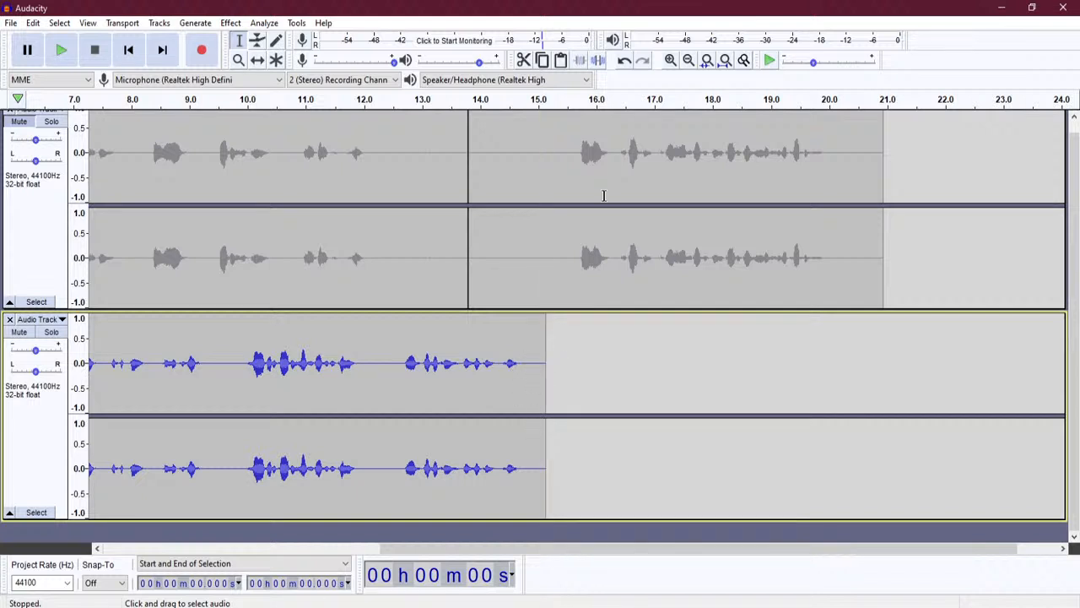
scroll(603, 195, up, 1)
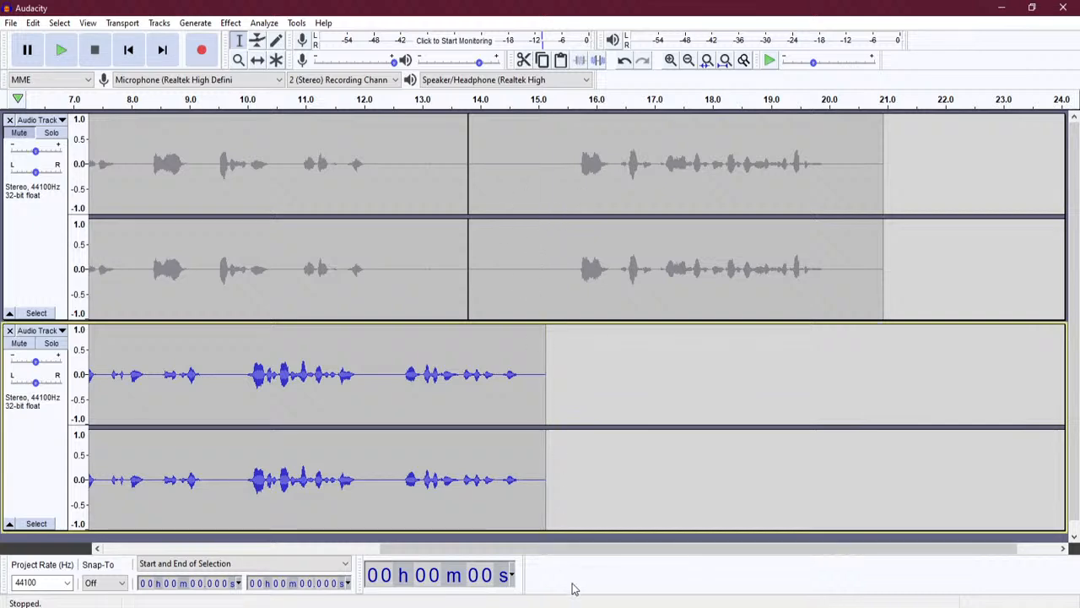
drag(648, 551, 562, 552)
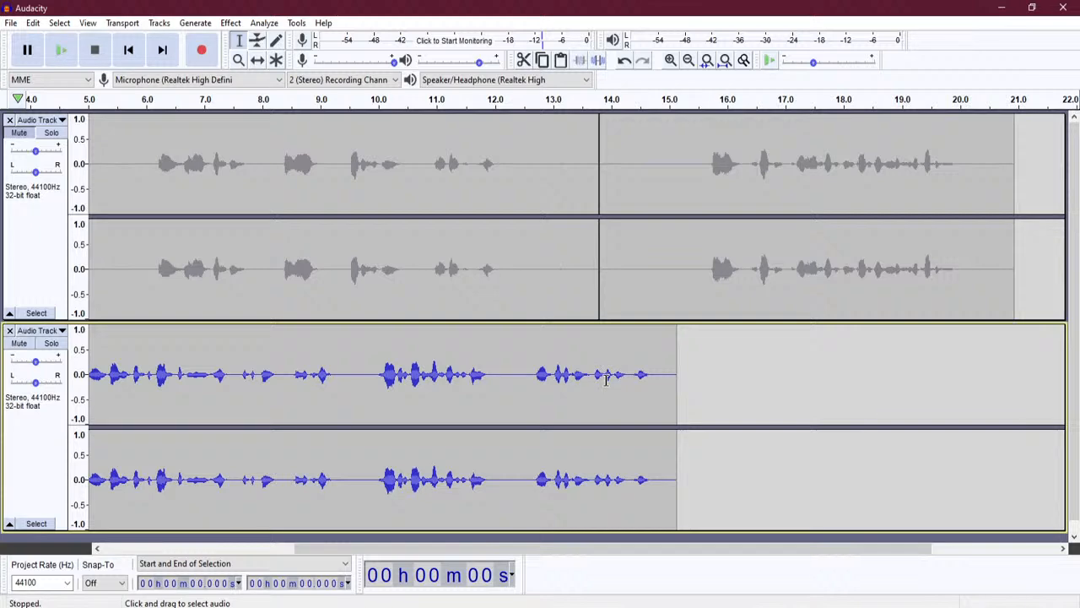
key(ctrl+z)
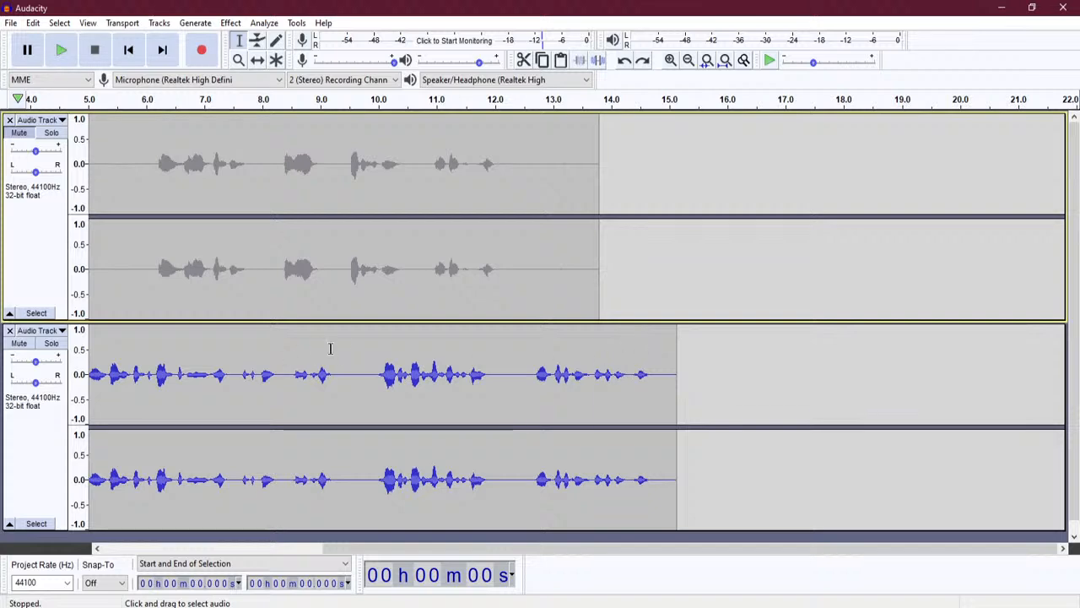
Select the entire second track, after briefly selecting the first track for comparison.
click(517, 398)
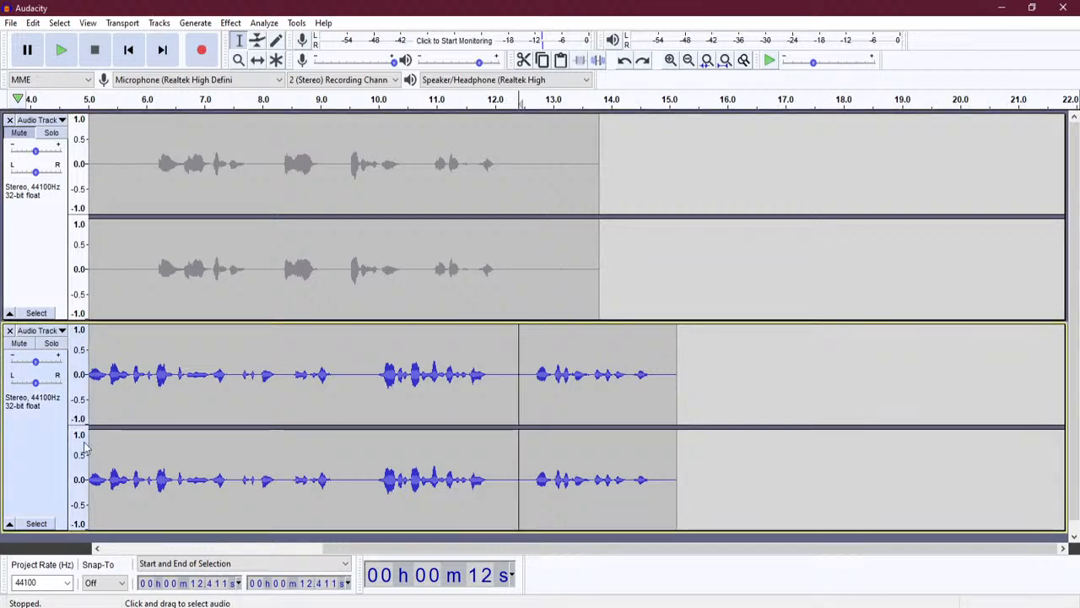
click(34, 434)
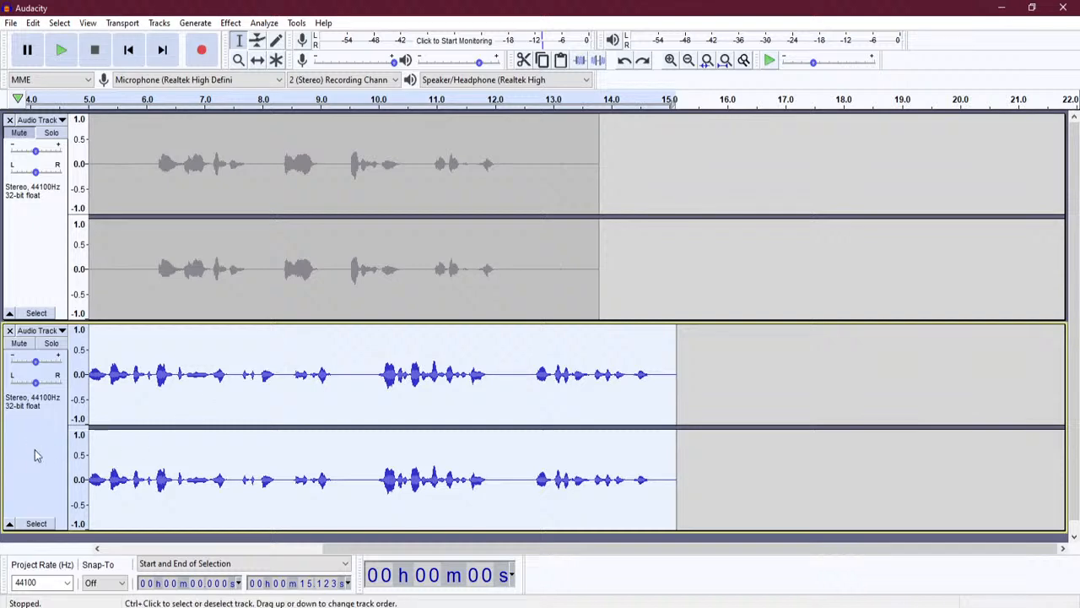
click(44, 255)
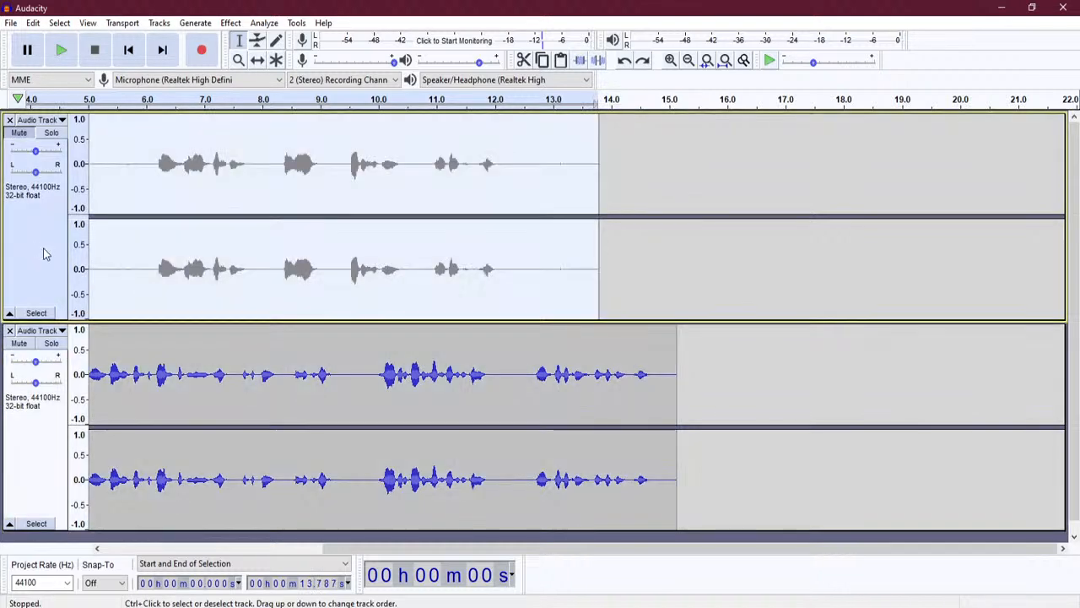
click(34, 438)
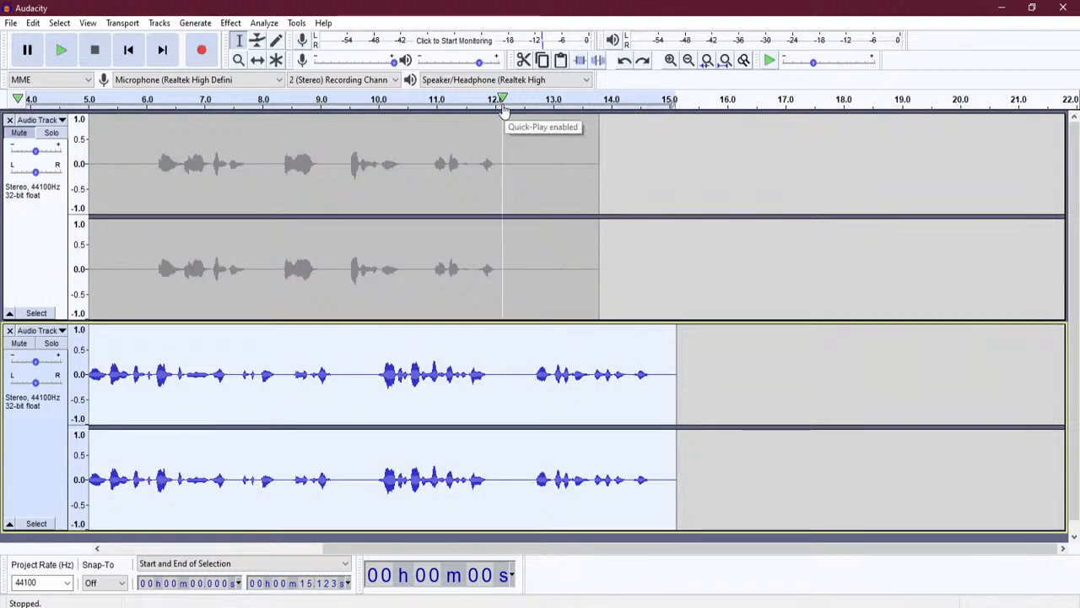
Play the second track from just before the 9.5-second pause point and pause playback at about 9.7 seconds.
click(359, 96)
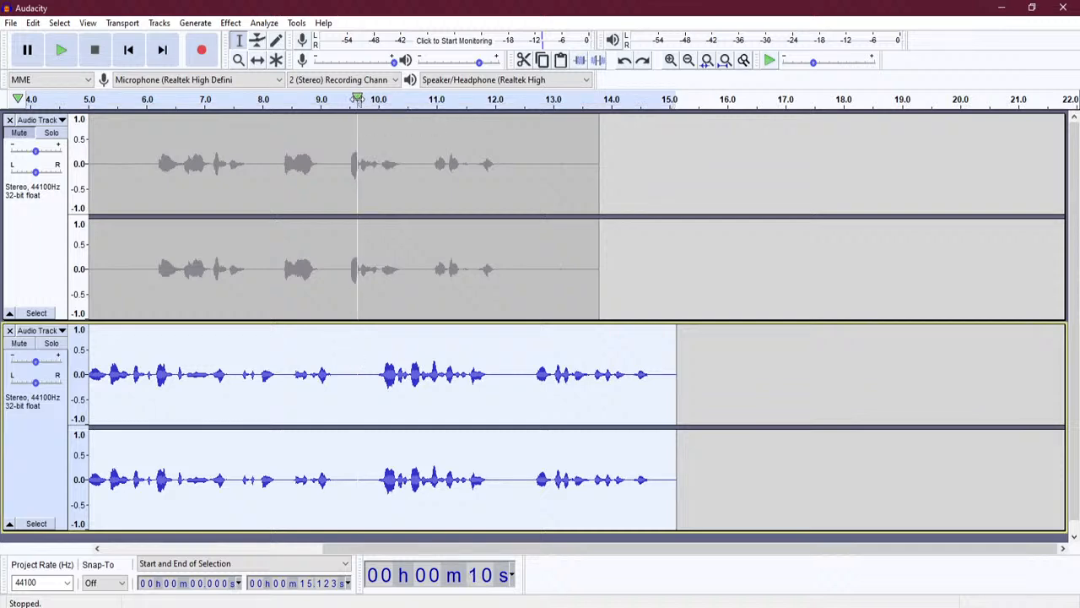
click(348, 98)
key(space)
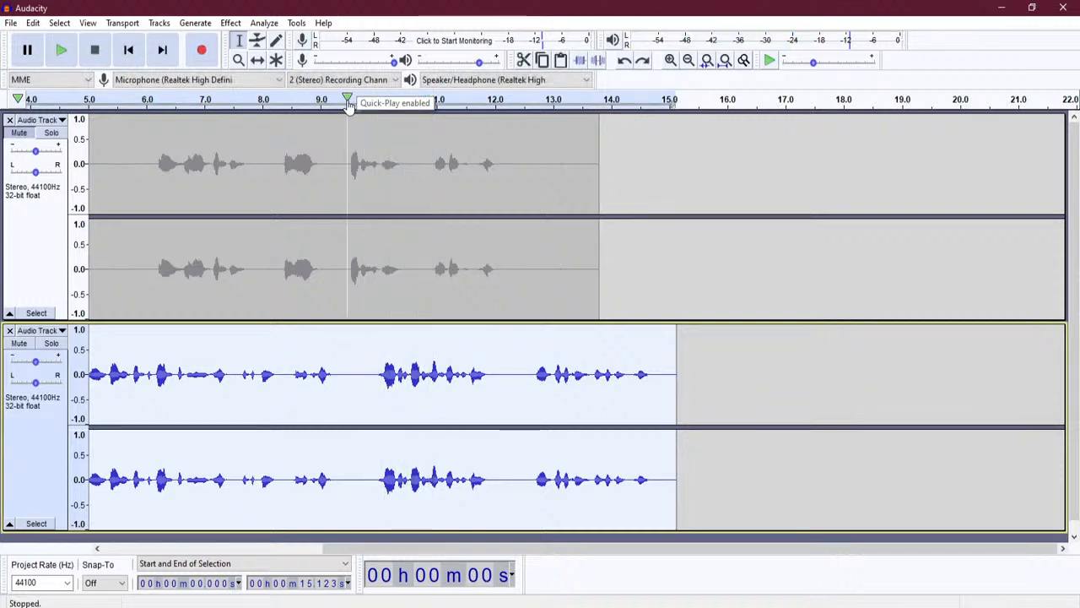
click(338, 98)
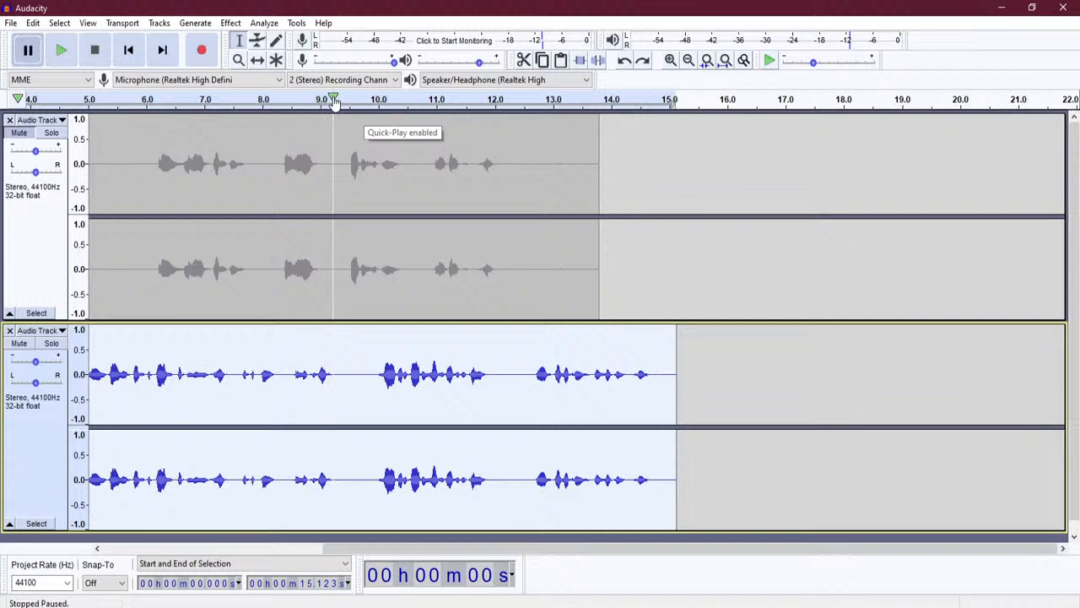
key(p)
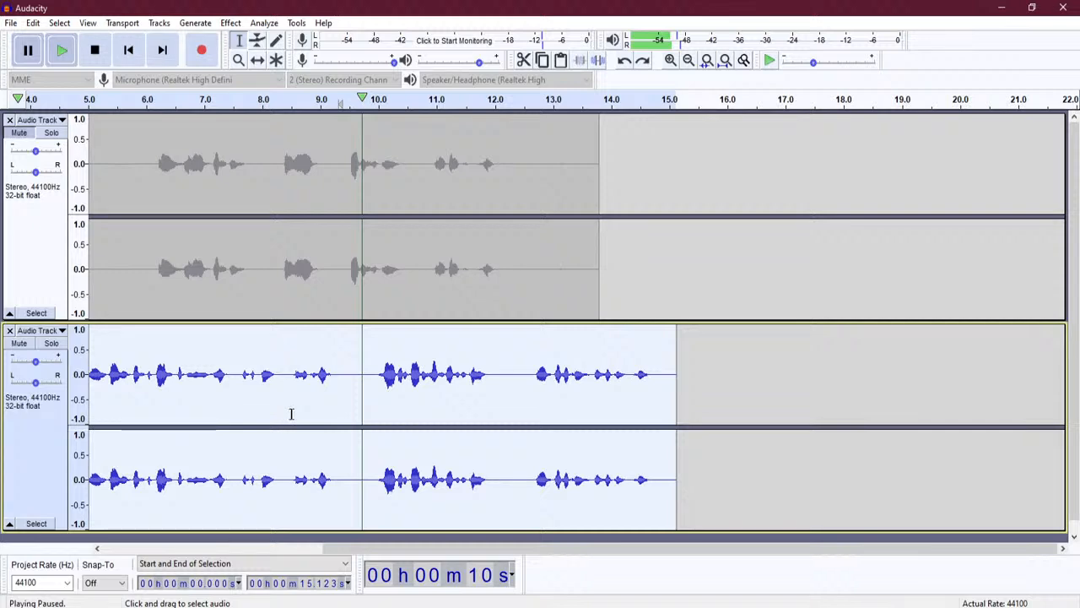
Record about 11.5 seconds of voice onto the end of the selected second track, pausing and stopping at about 26.6 seconds.
key(r)
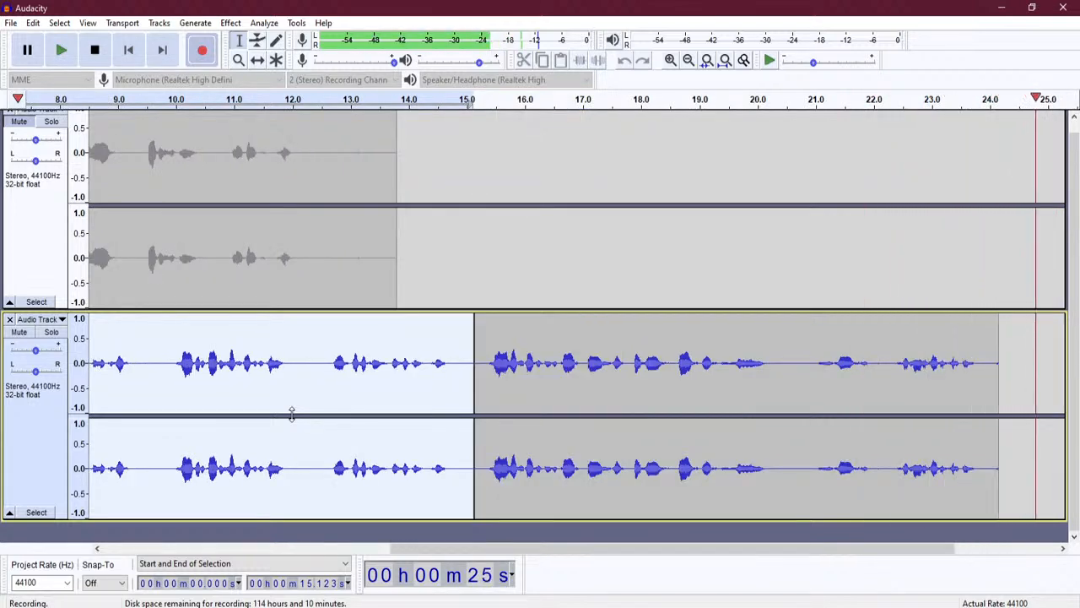
key(p)
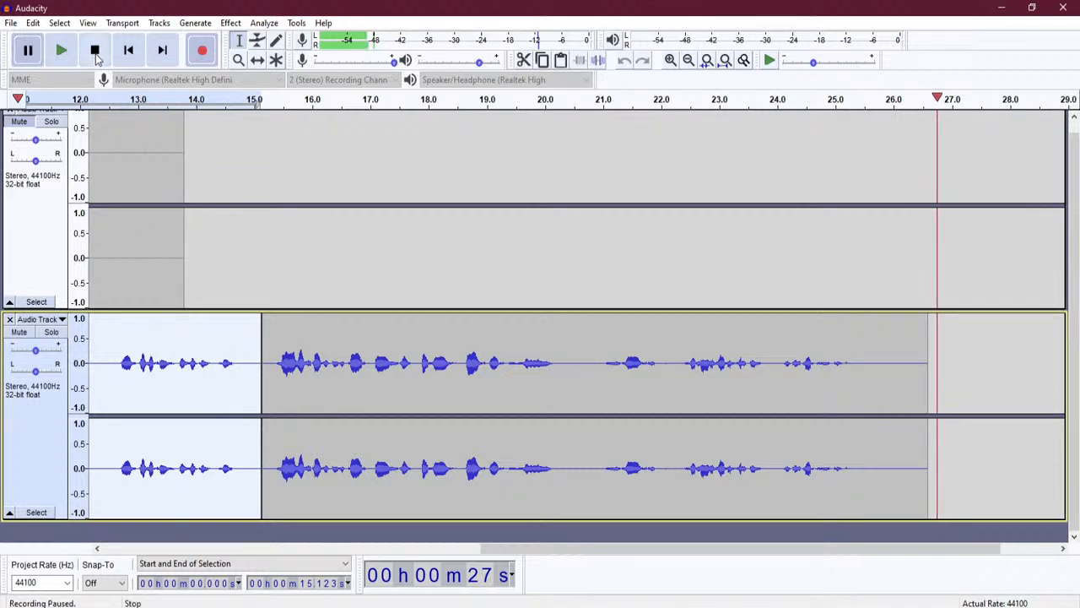
click(96, 53)
Replay the second track around the 9.5-second pause point, pausing at about 10 and 11 seconds.
drag(615, 549, 431, 560)
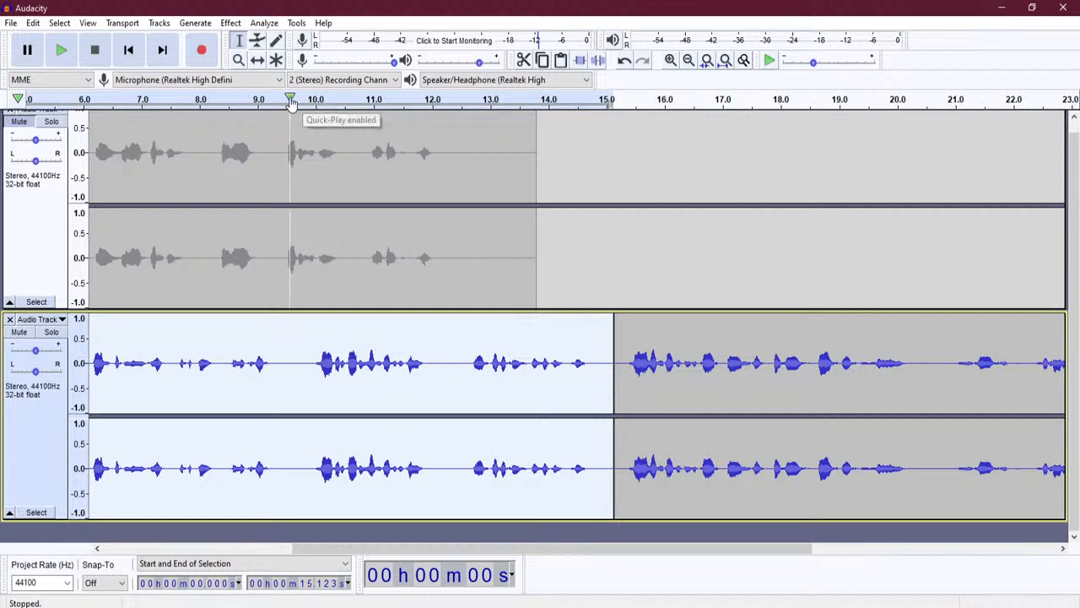
click(290, 101)
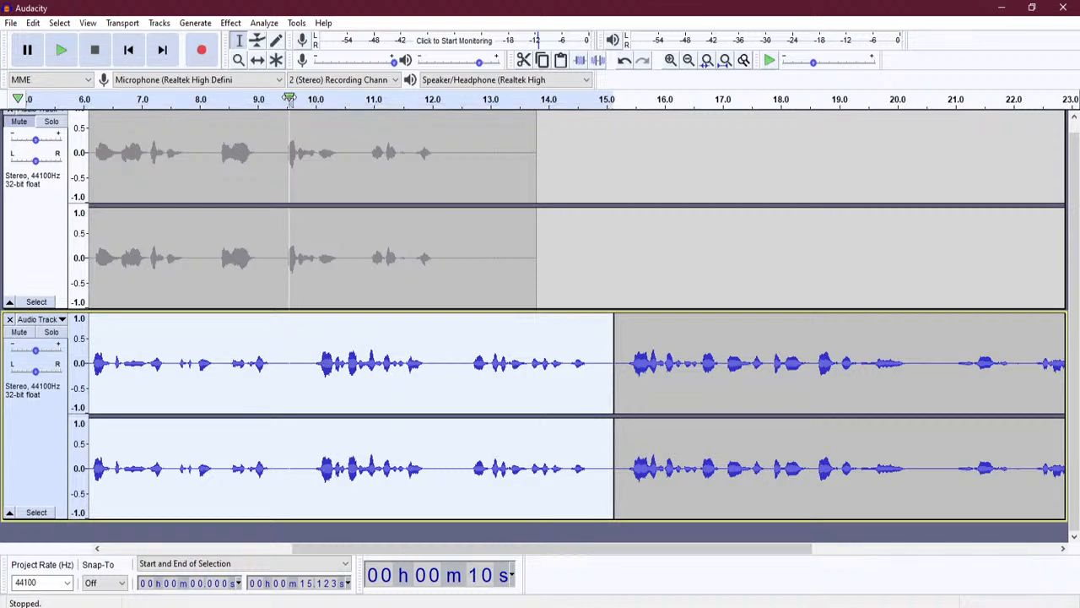
click(279, 100)
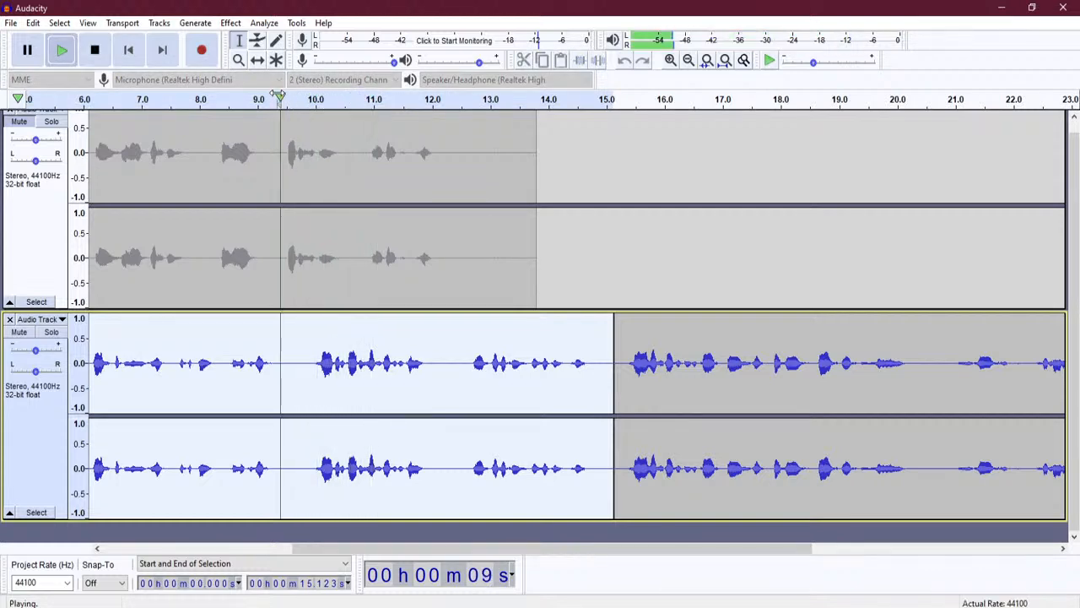
key(p)
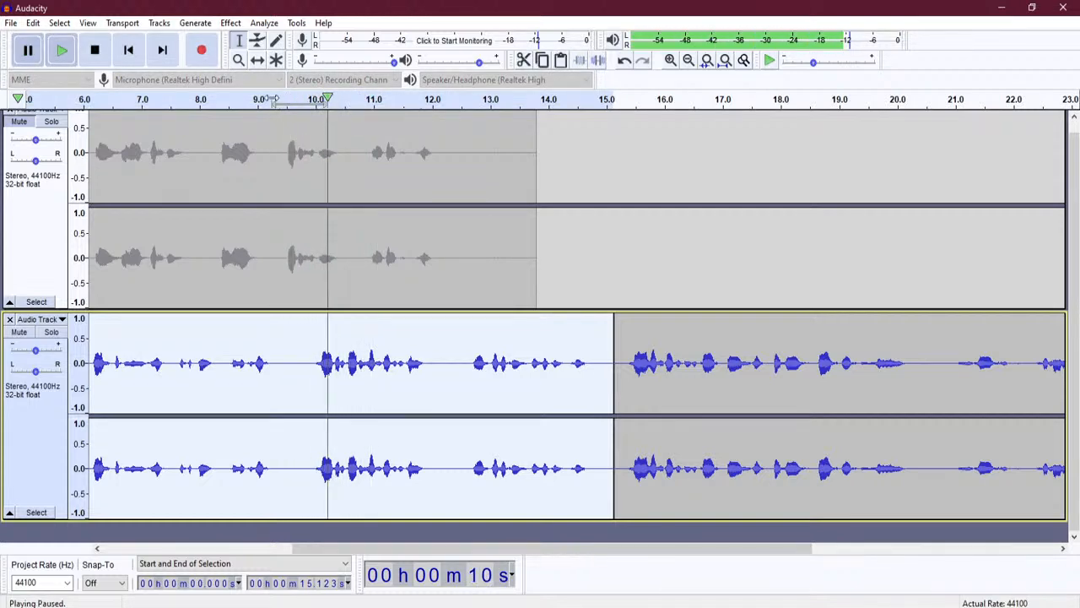
key(p)
key(p)
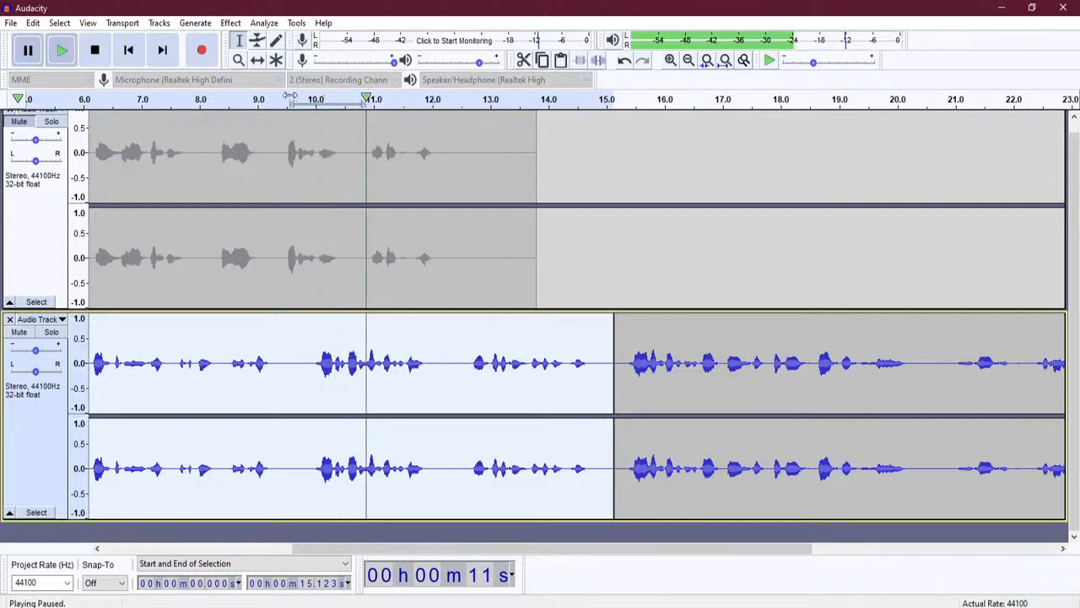
key(p)
Replay the second track from about 7 seconds up to 9.5 seconds, and again through the new recording up to about 26 seconds.
click(171, 99)
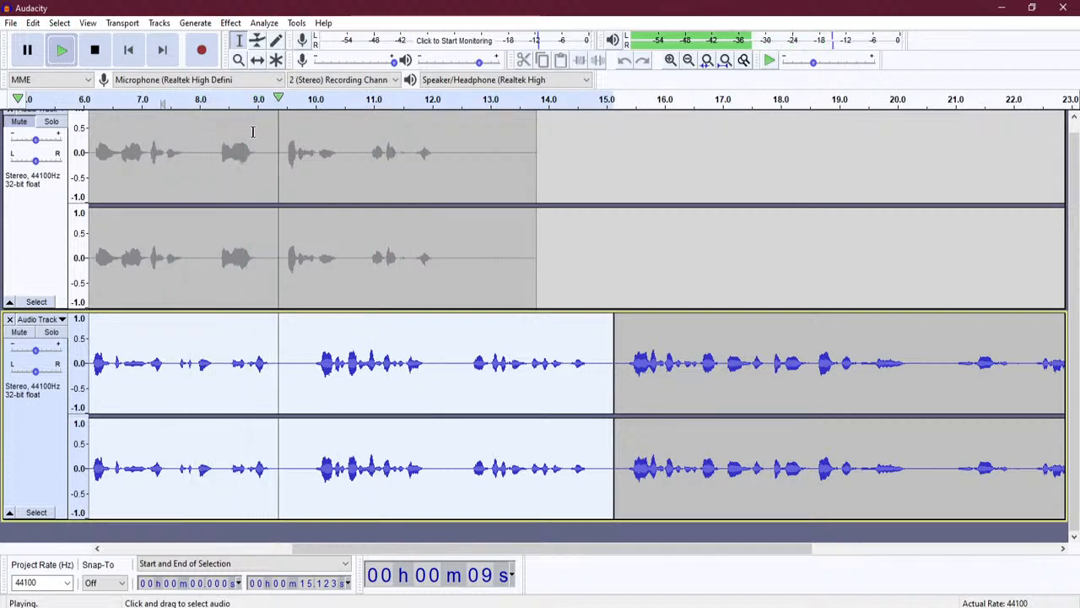
key(p)
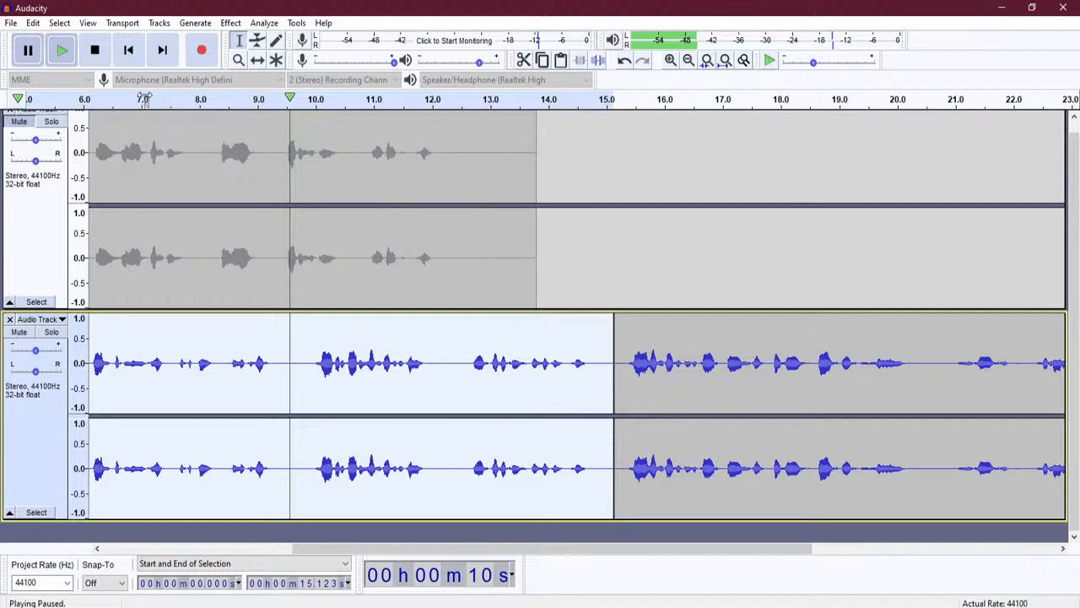
click(143, 101)
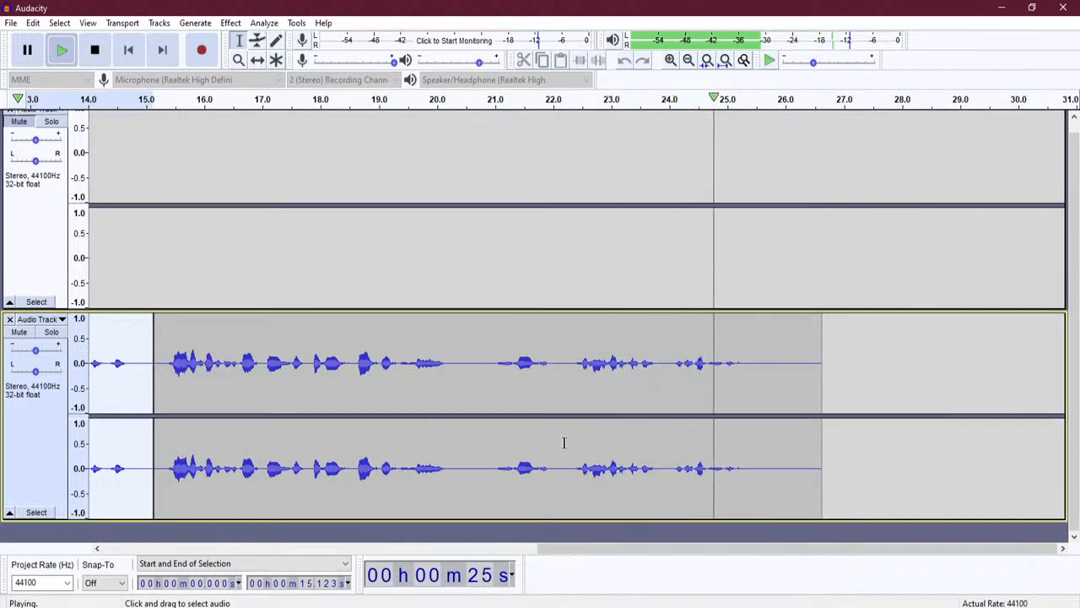
key(p)
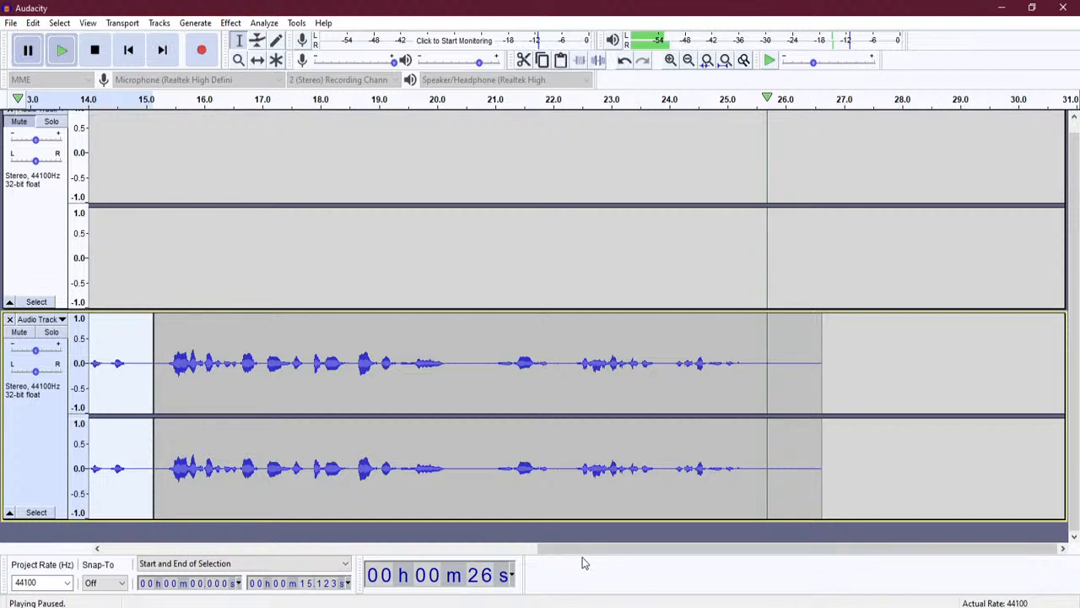
Place the cursor at successive points in the second track, ending at about 9.8 seconds, and look over the track's length.
drag(540, 550, 106, 568)
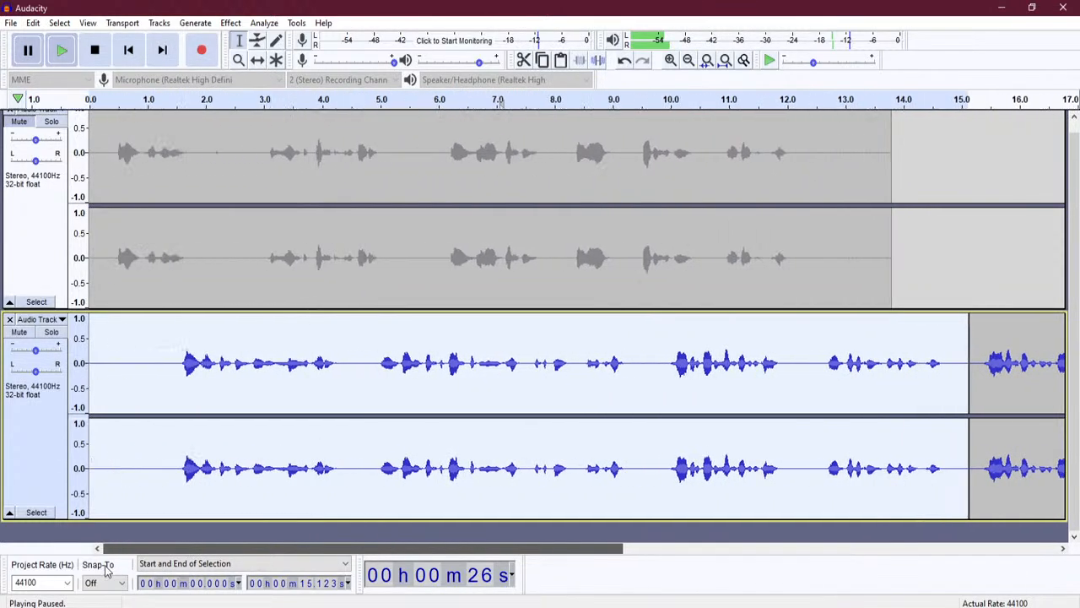
click(984, 380)
click(896, 395)
click(754, 362)
click(661, 375)
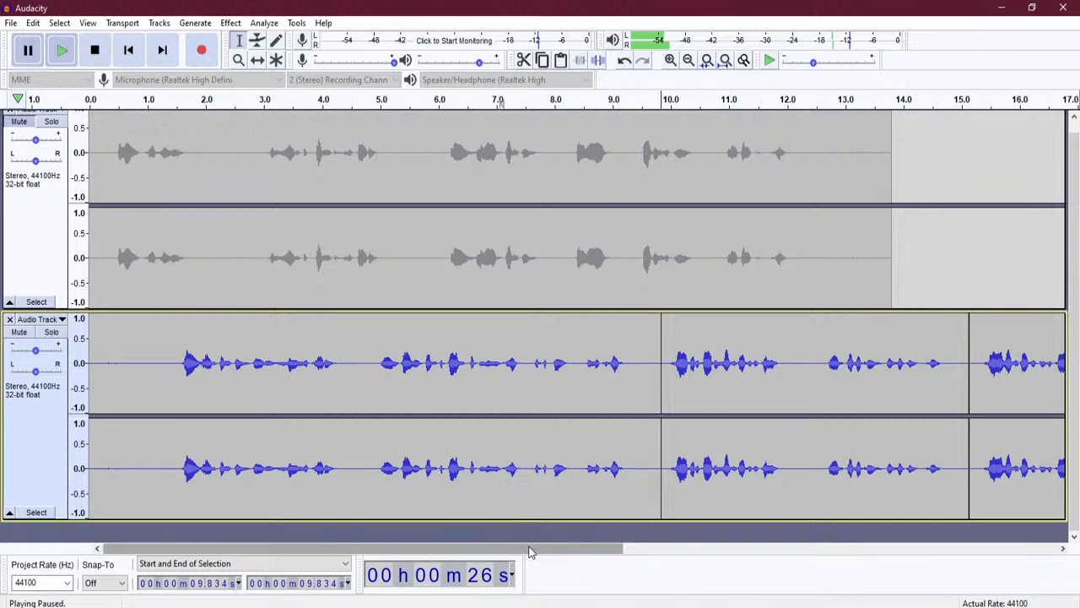
click(971, 549)
drag(972, 544, 451, 549)
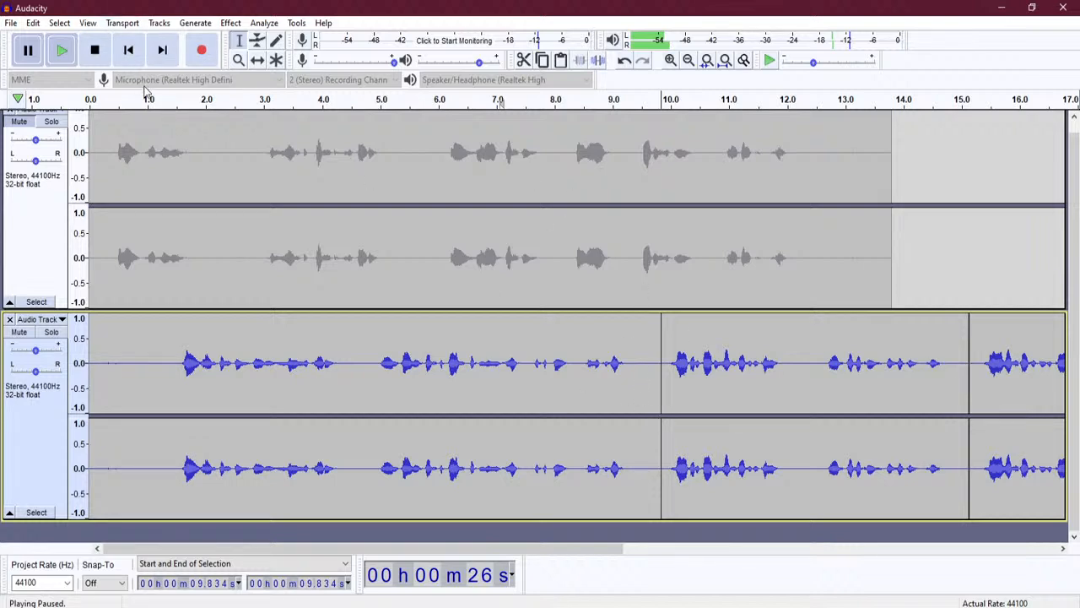
Use the Zoom tool to magnify the waveform around 3.42 seconds down to individual samples.
click(239, 61)
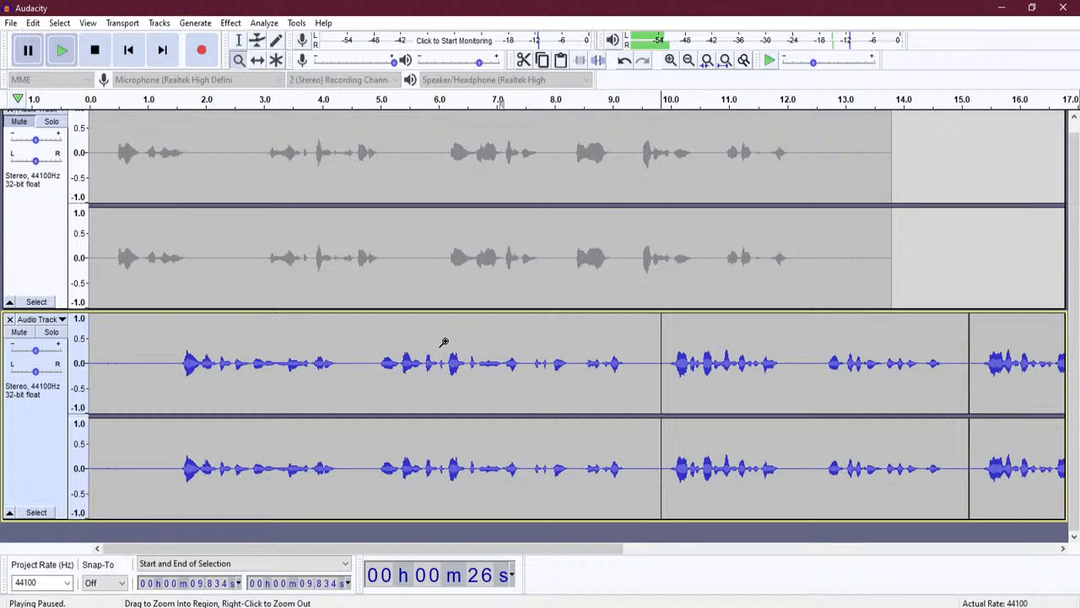
drag(443, 355, 232, 374)
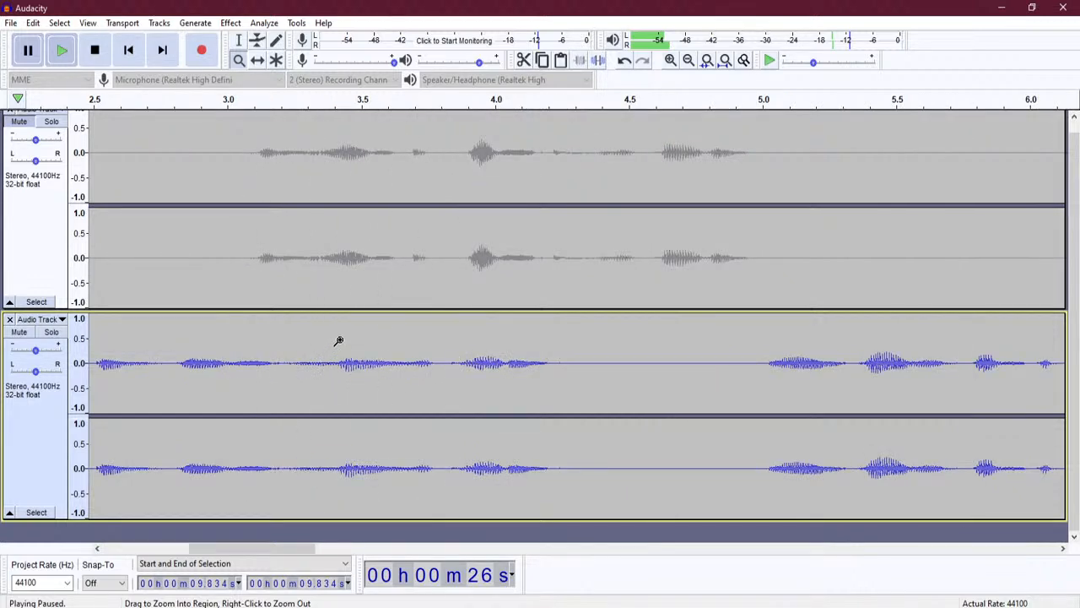
drag(340, 346, 166, 354)
drag(359, 354, 386, 373)
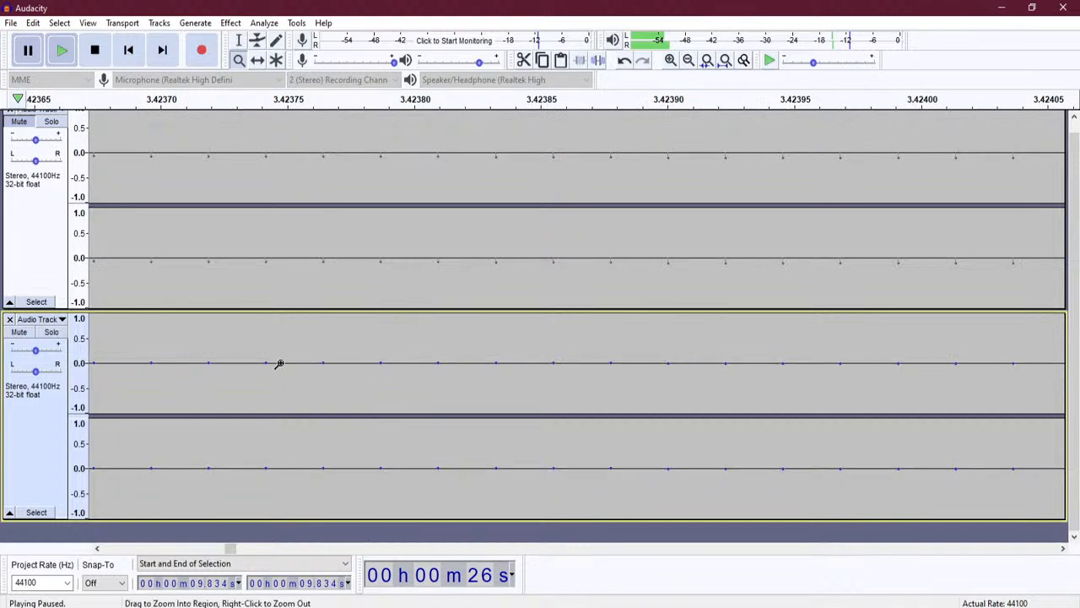
key(alt)
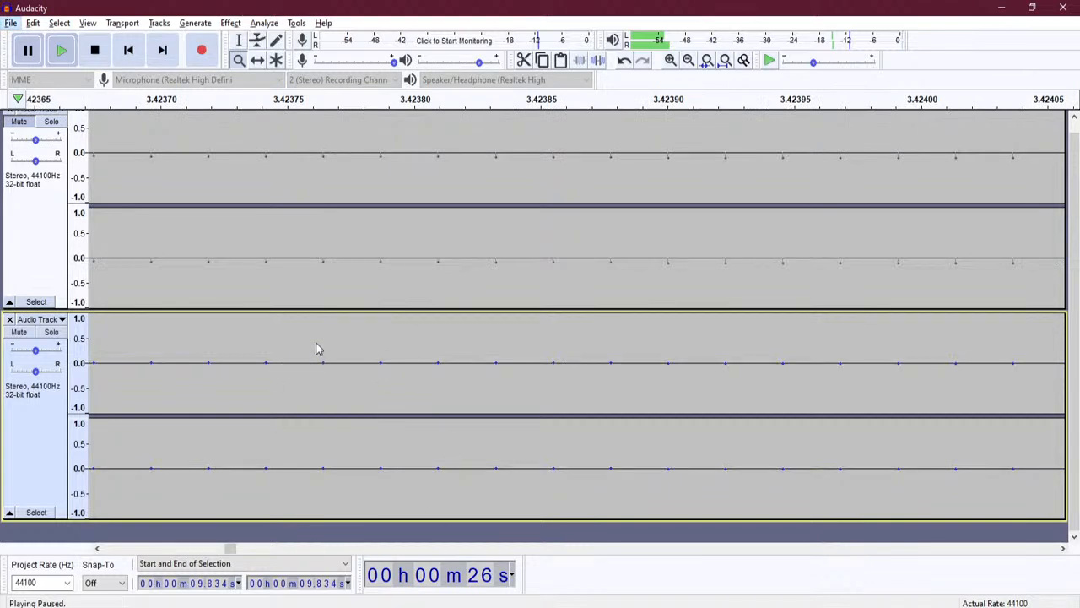
click(319, 338)
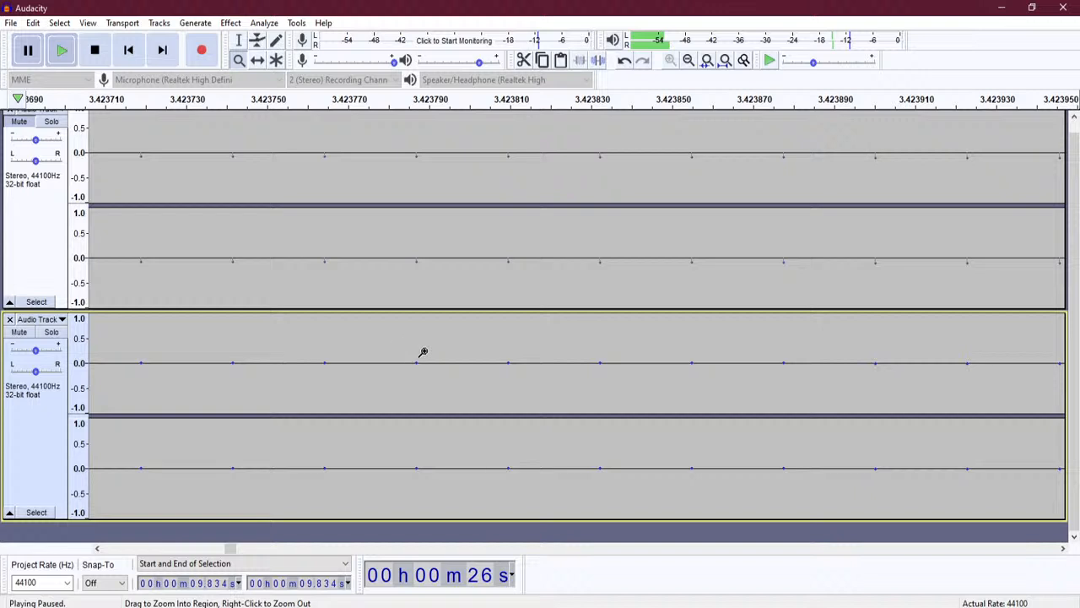
Select all the audio in both tracks and bring the start of the timeline into view.
click(238, 61)
key(alt)
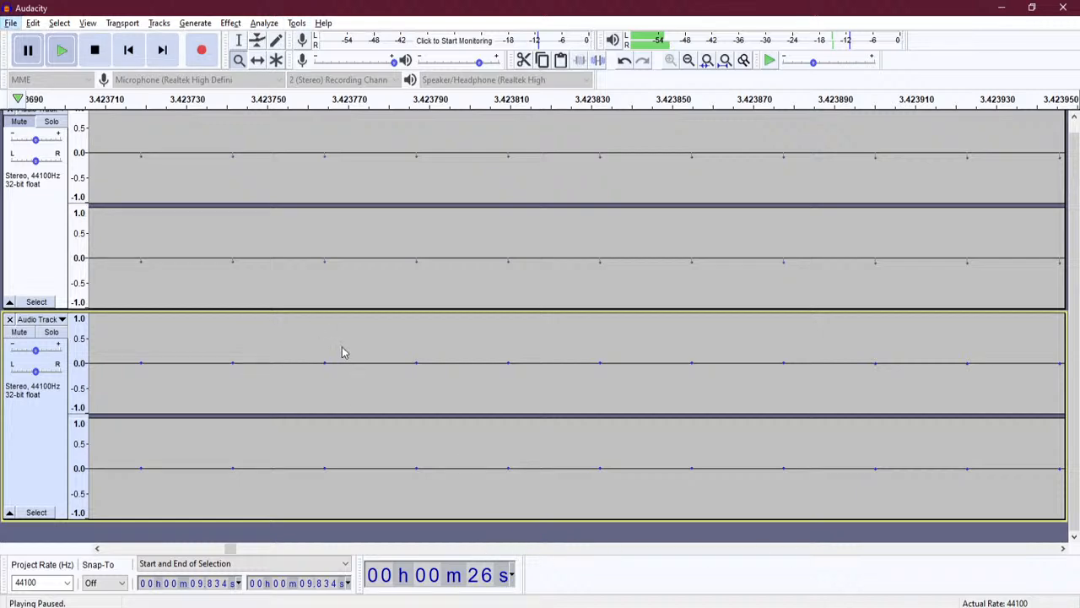
key(alt)
drag(338, 352, 651, 425)
key(ctrl+a)
drag(201, 346, 726, 449)
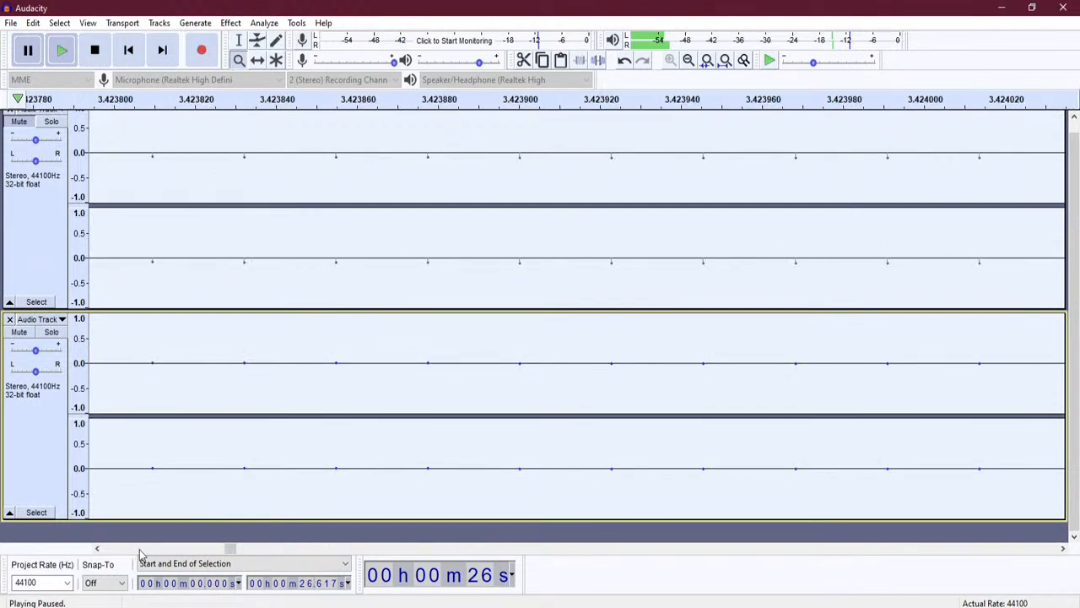
drag(228, 549, 95, 550)
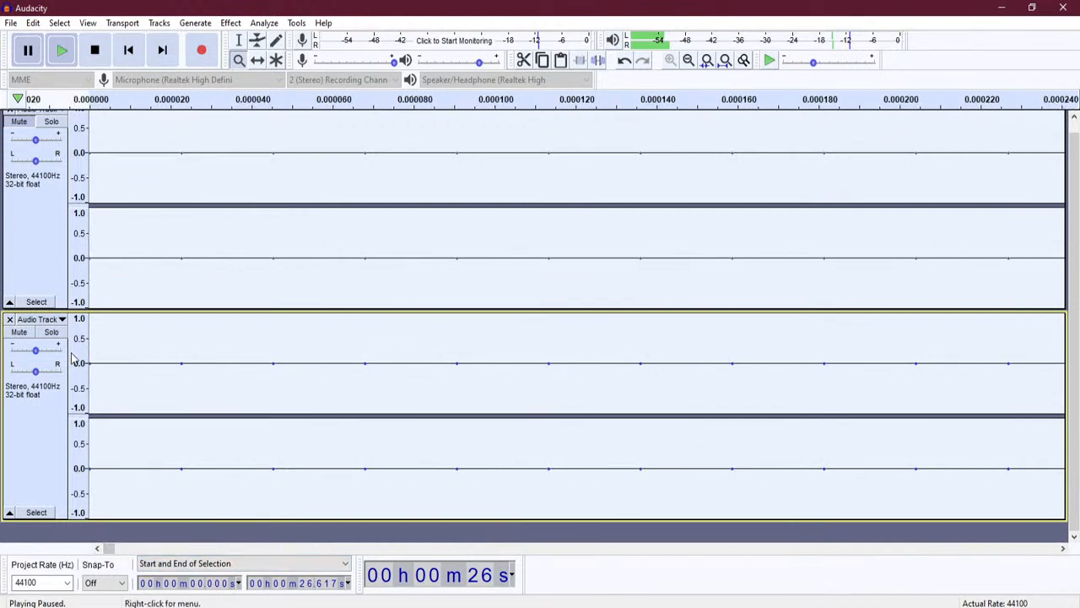
Examine the magnified samples at the start and at the end of both tracks, returning to the beginning of the timeline.
drag(88, 316, 1065, 427)
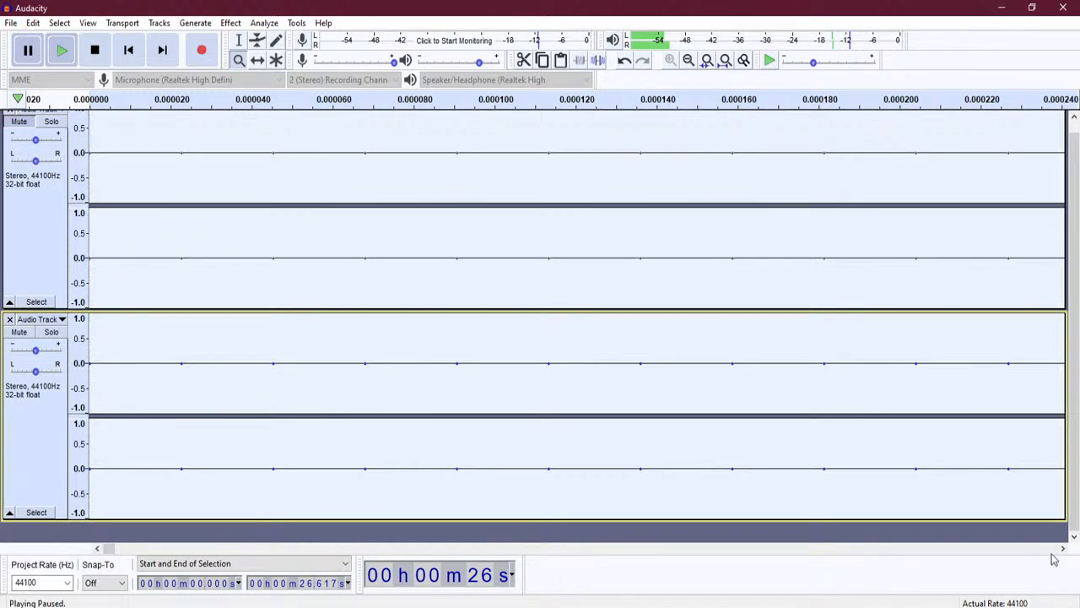
drag(109, 548, 1079, 568)
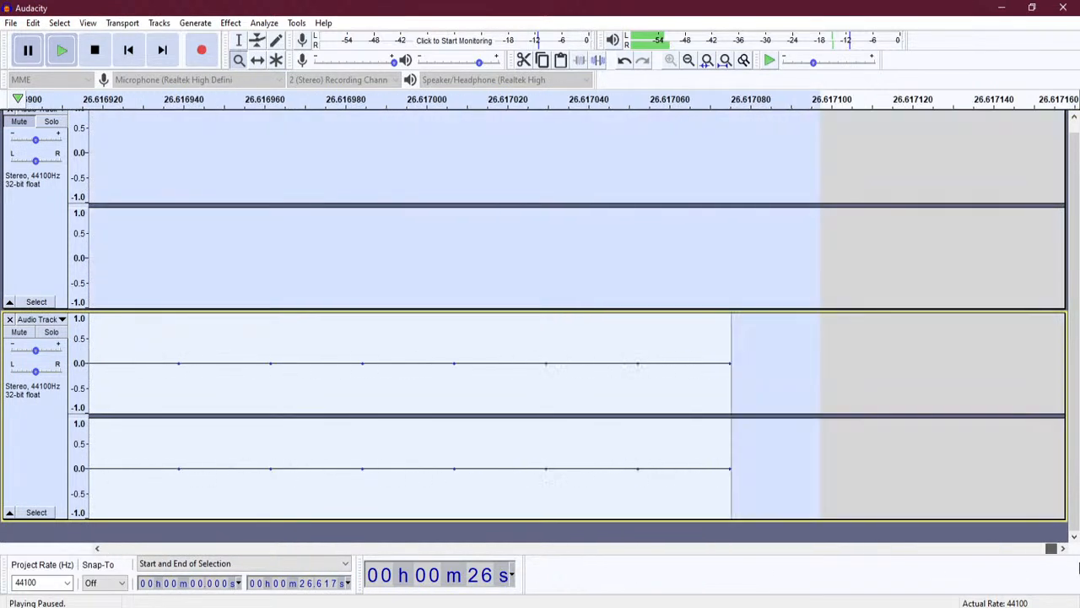
drag(709, 338, 1, 395)
click(310, 550)
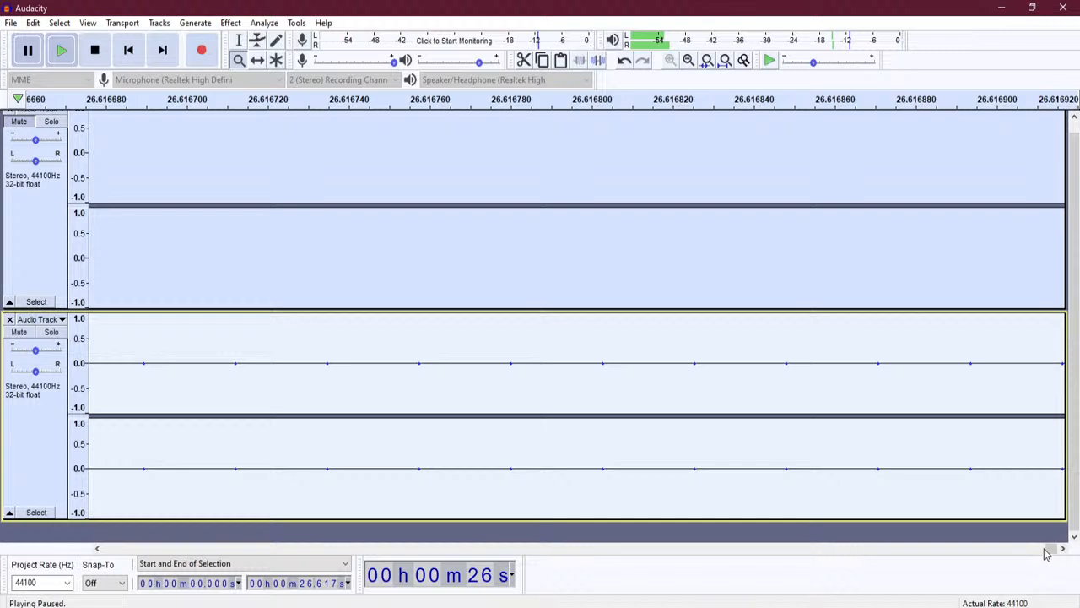
drag(1046, 552, 84, 504)
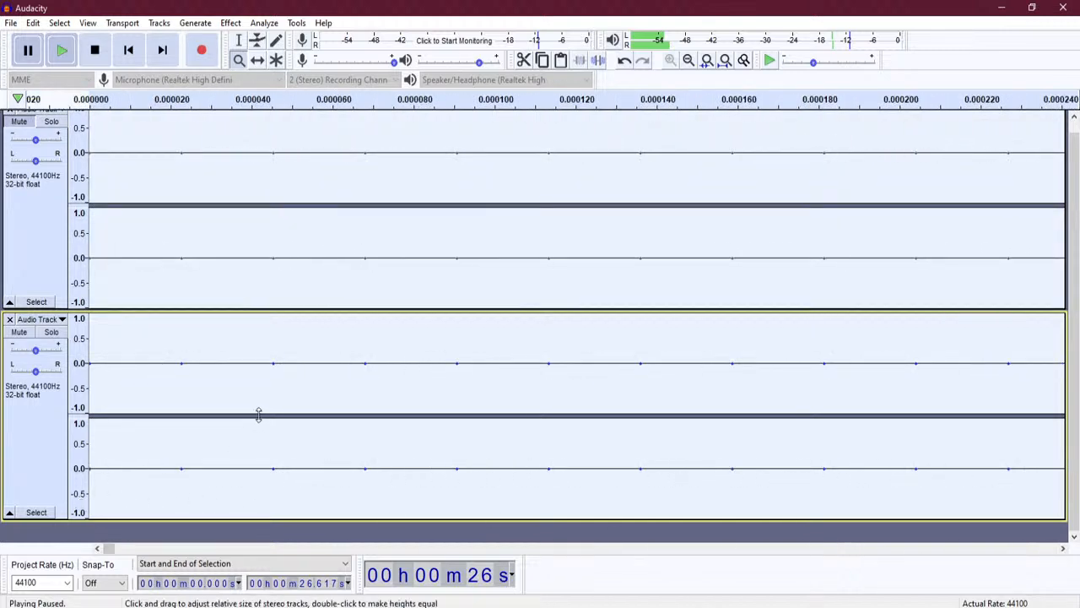
mouse_move(206, 355)
mouse_down()
mouse_move(209, 372)
mouse_move(154, 372)
mouse_up()
scroll(161, 359, up, 1)
scroll(164, 360, down, 1)
scroll(201, 371, up, 1)
scroll(206, 369, down, 1)
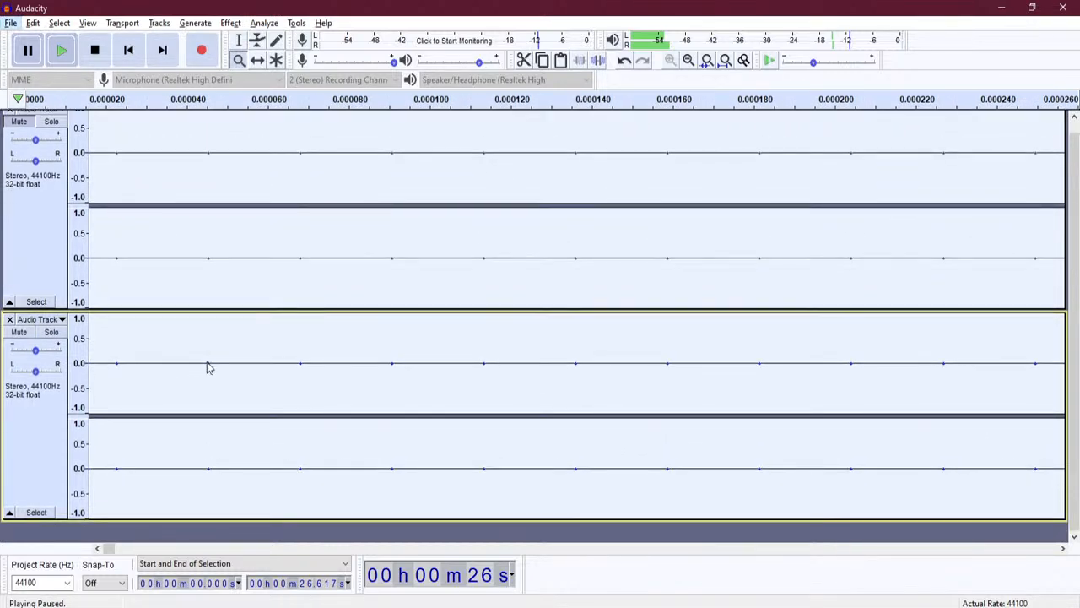
scroll(209, 362, left, 2)
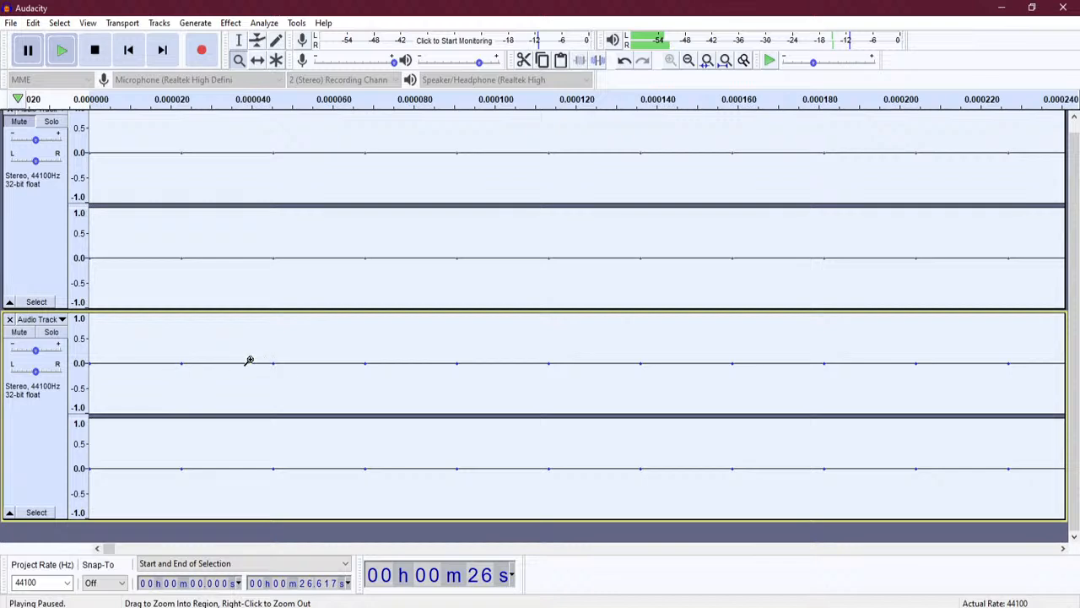
Zoom out from the sample-level view with the Zoom tool until the full length of both tracks is shown.
key(shift)
right_click(249, 339)
right_click(250, 339)
right_click(250, 338)
right_click(250, 338)
right_click(250, 338)
right_click(250, 339)
right_click(250, 339)
right_click(250, 338)
right_click(250, 338)
right_click(250, 339)
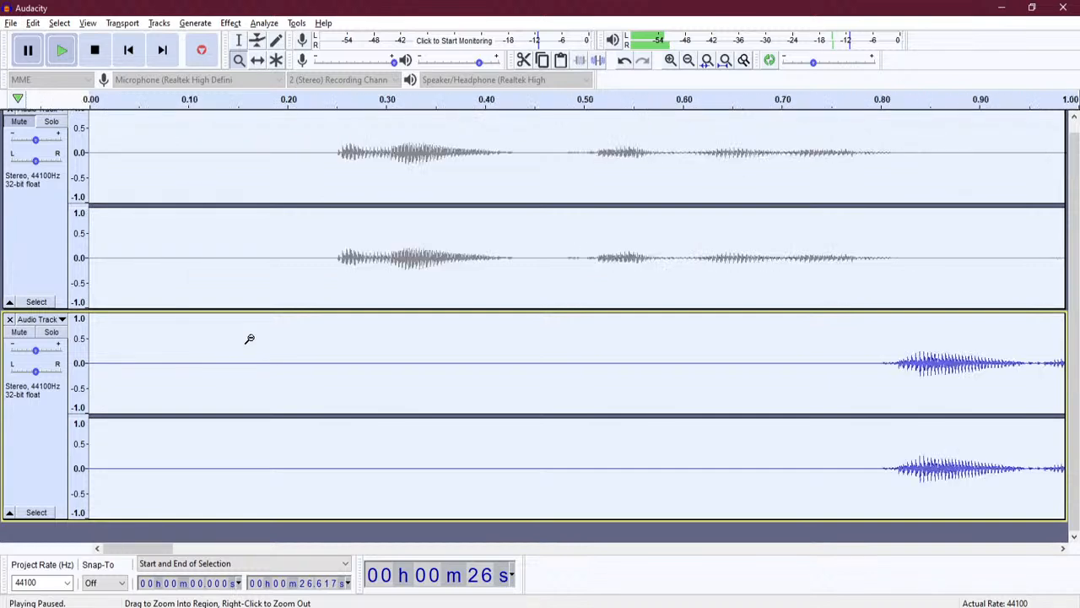
right_click(250, 338)
right_click(250, 338)
right_click(250, 339)
right_click(250, 339)
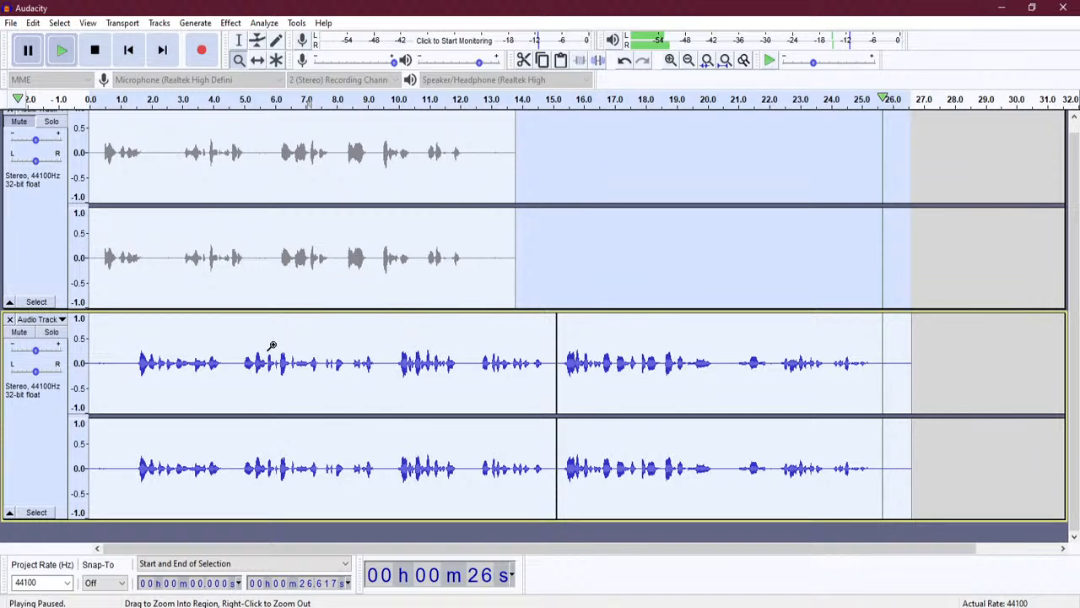
Magnify the waveform around 6 seconds by two zoom levels, and zoom back out to the full length of both tracks.
click(272, 345)
click(271, 346)
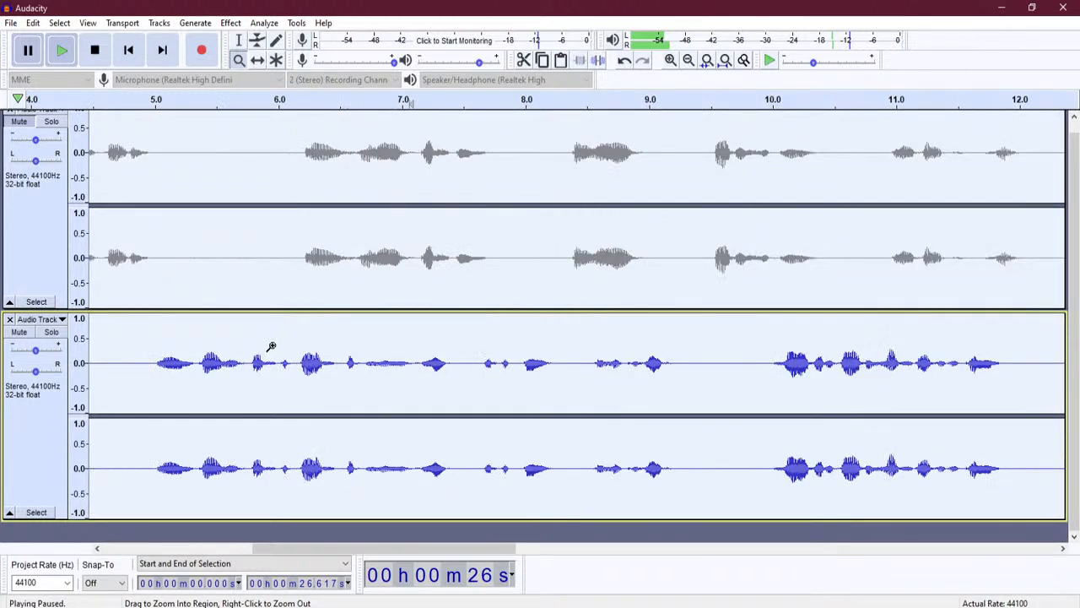
key(shift)
shift+click(281, 343)
shift+click(279, 345)
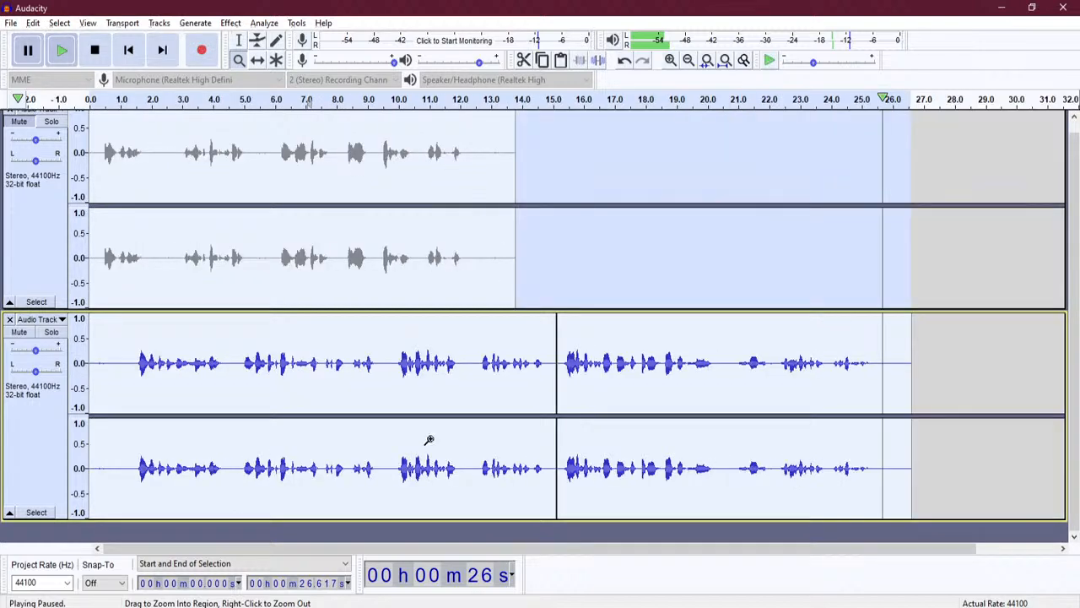
Clear the selection of all audio, try selecting each track individually, and remove the first, muted track.
click(427, 530)
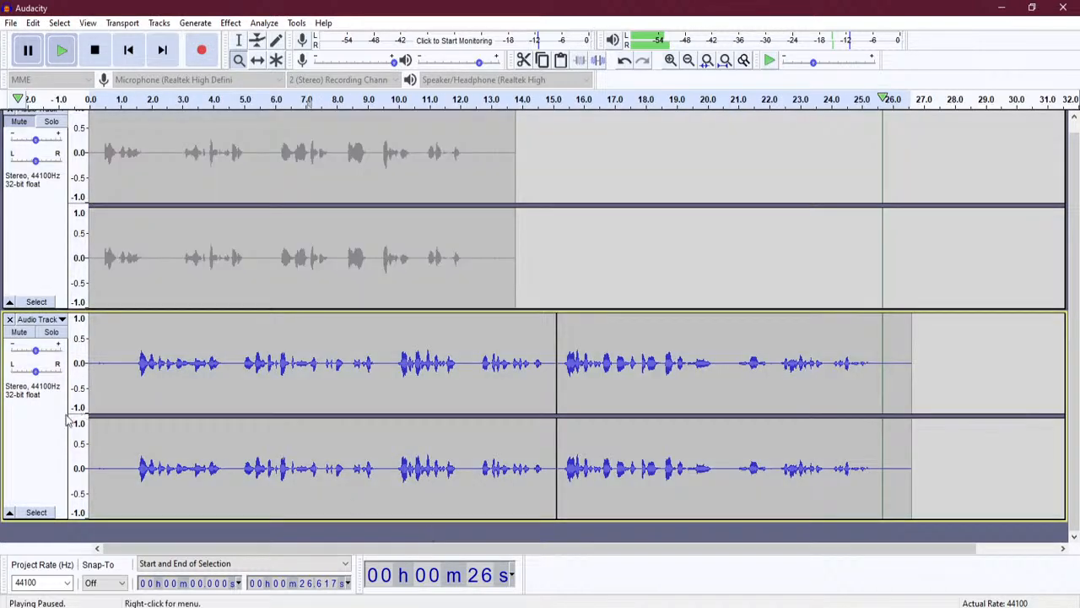
click(26, 445)
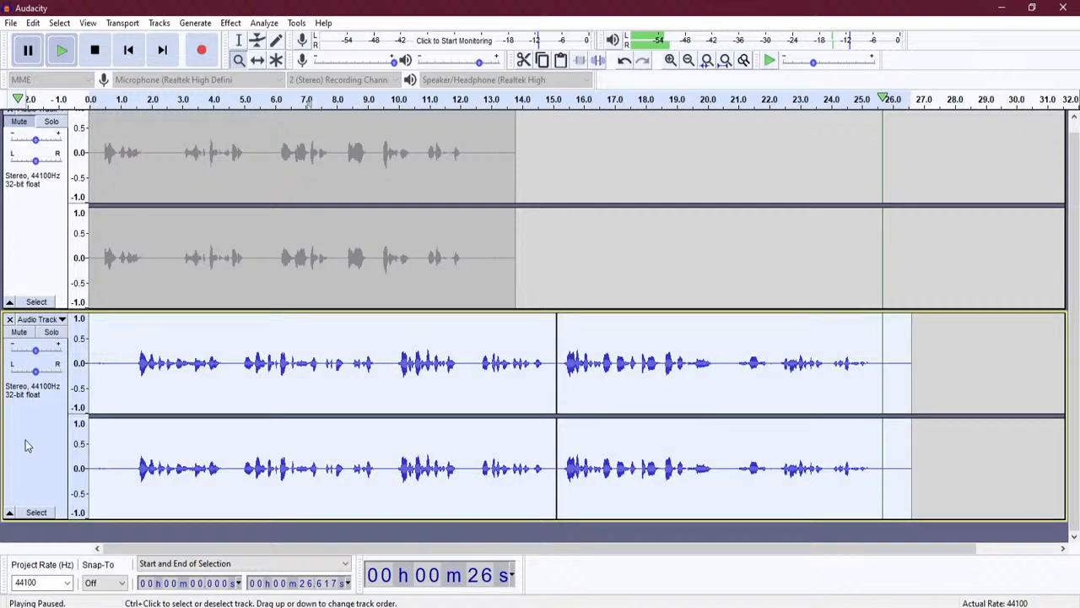
click(37, 246)
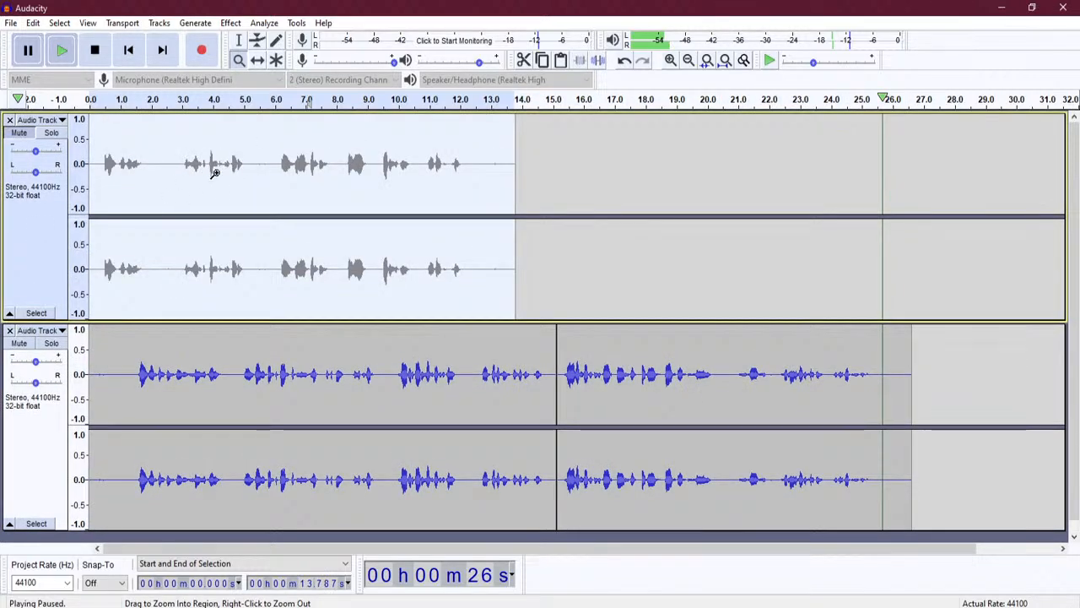
click(9, 119)
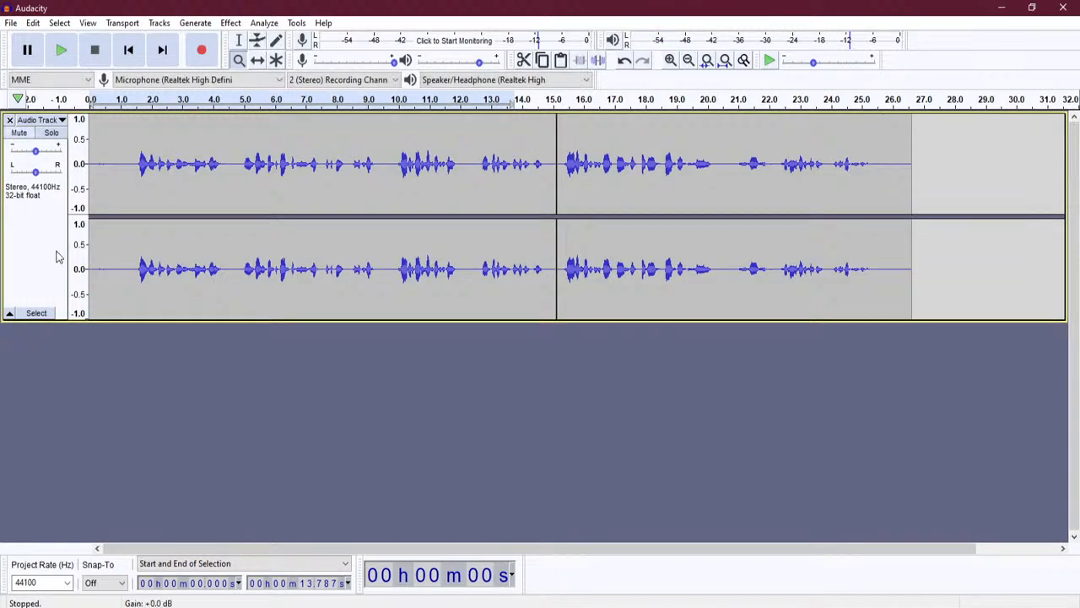
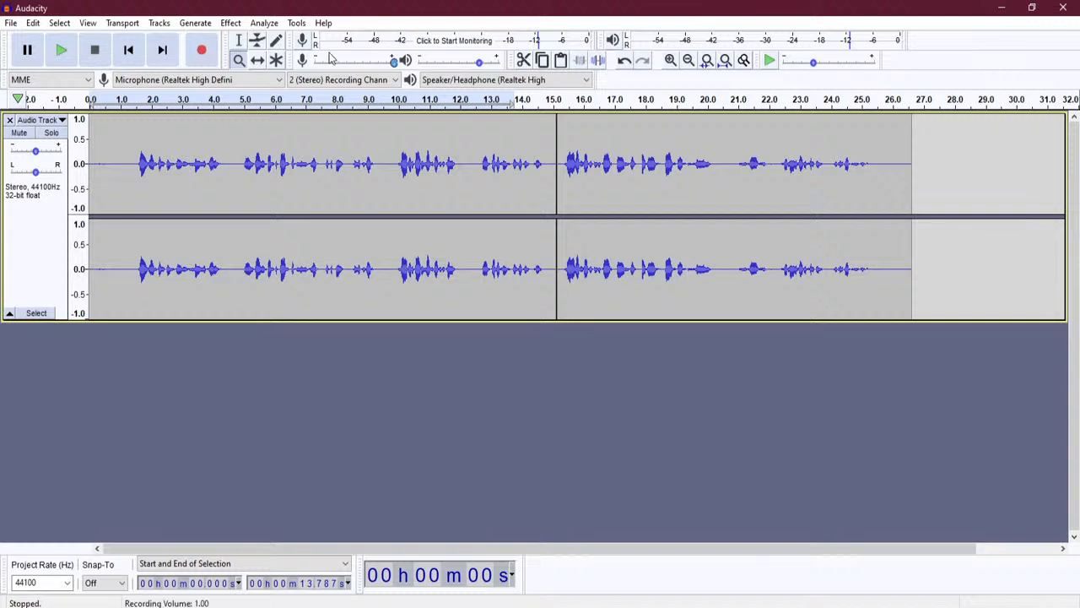
click(296, 24)
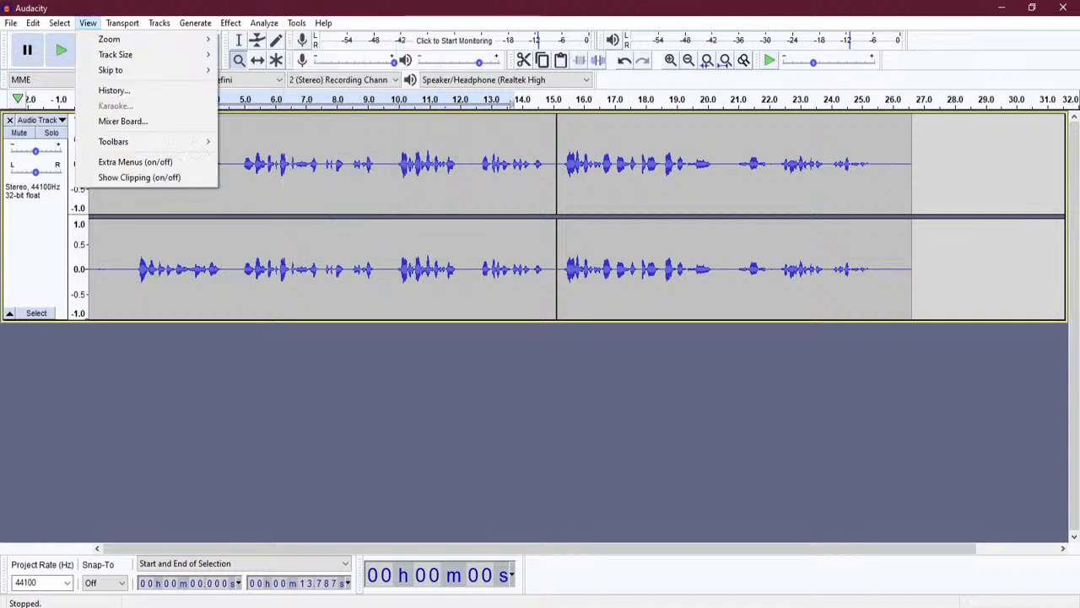
mouse_move(14, 24)
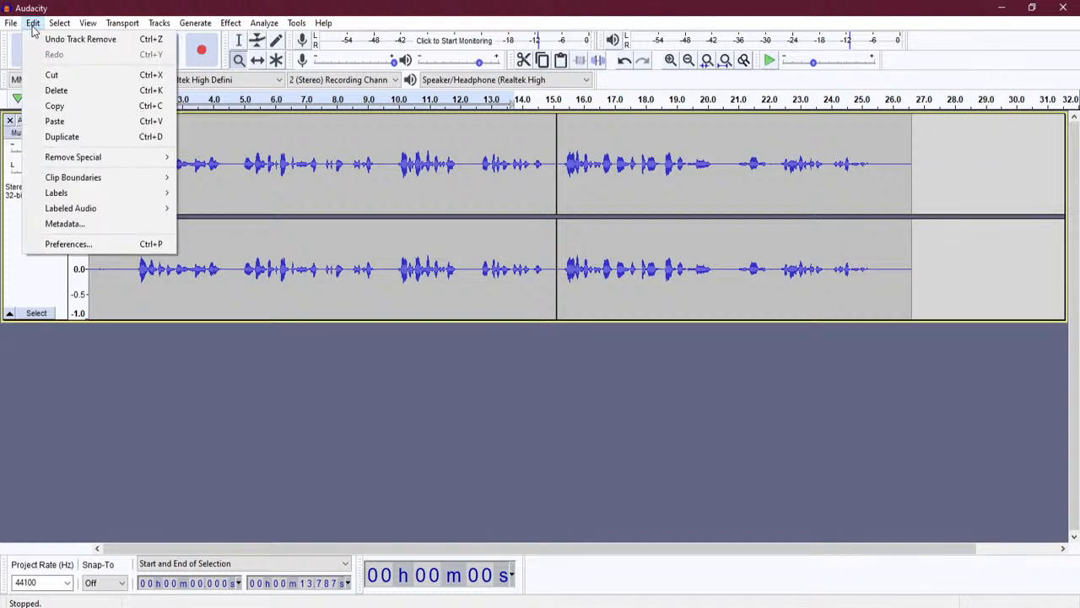
mouse_move(88, 25)
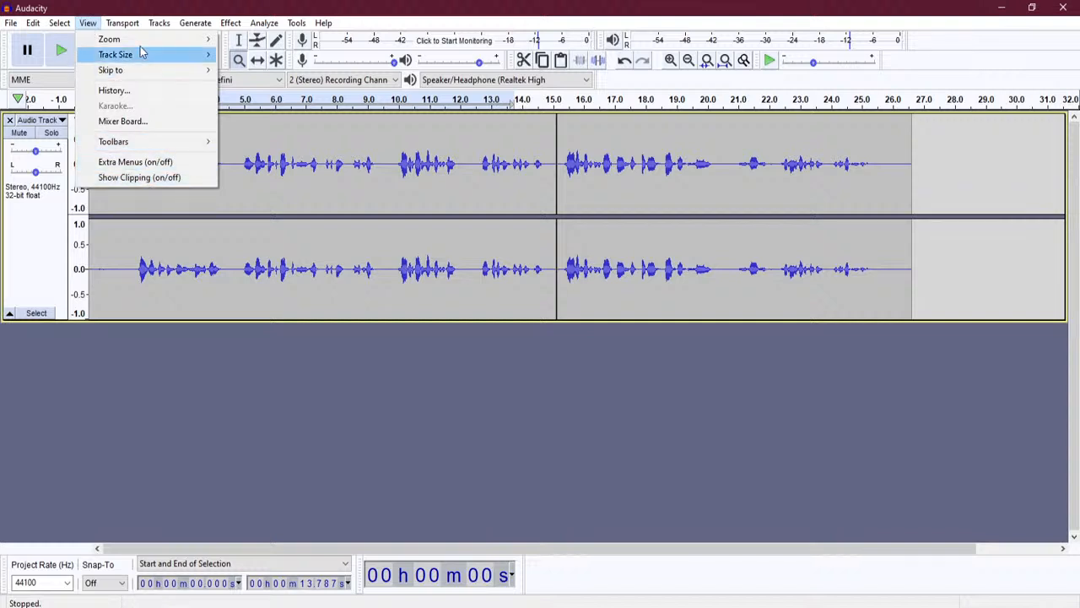
mouse_move(127, 28)
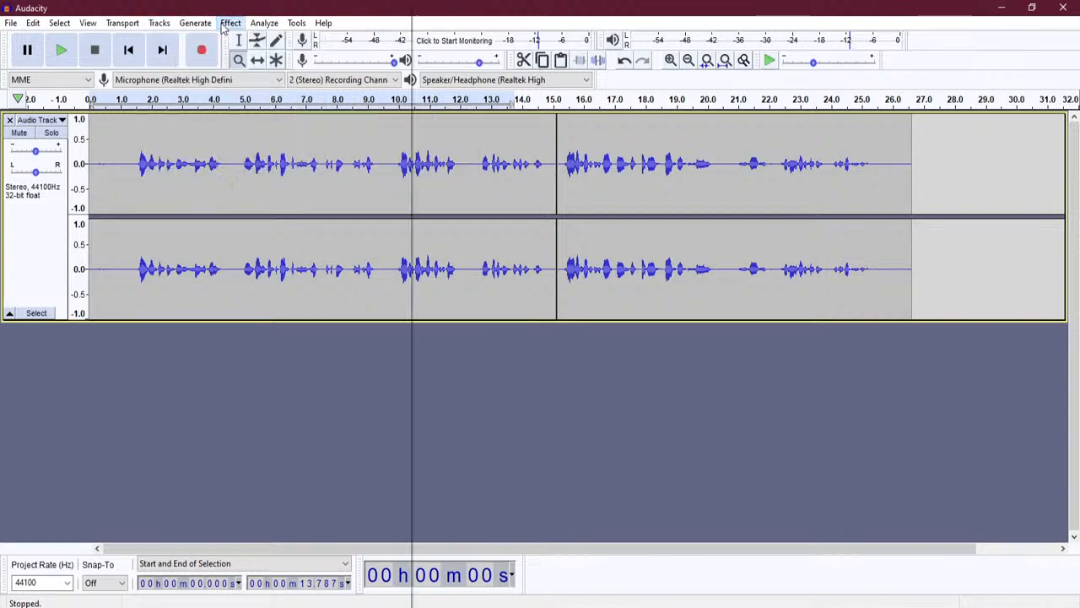
click(185, 6)
click(262, 25)
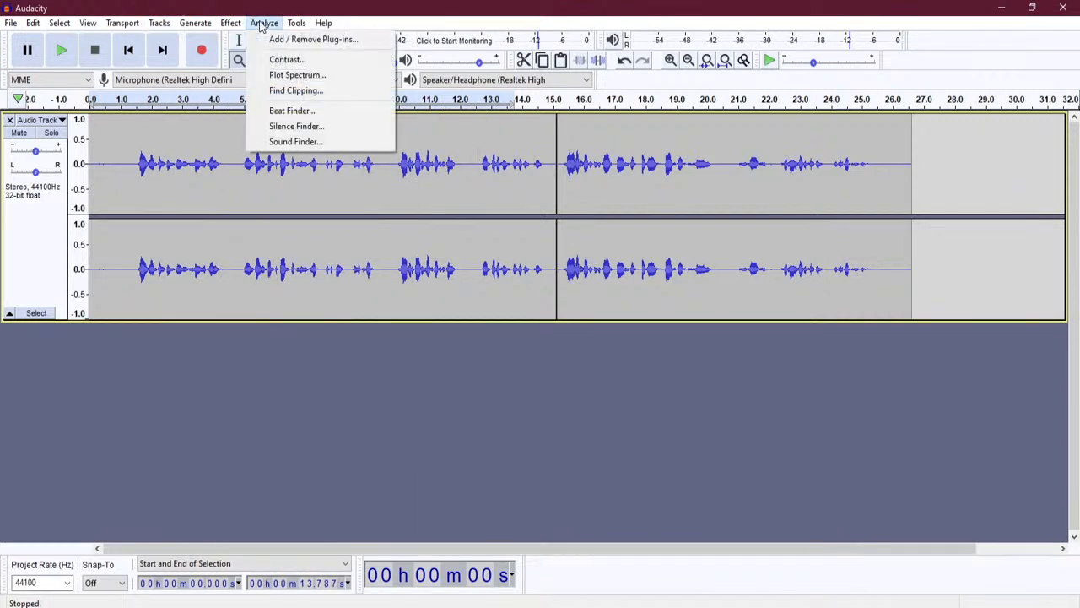
mouse_move(297, 25)
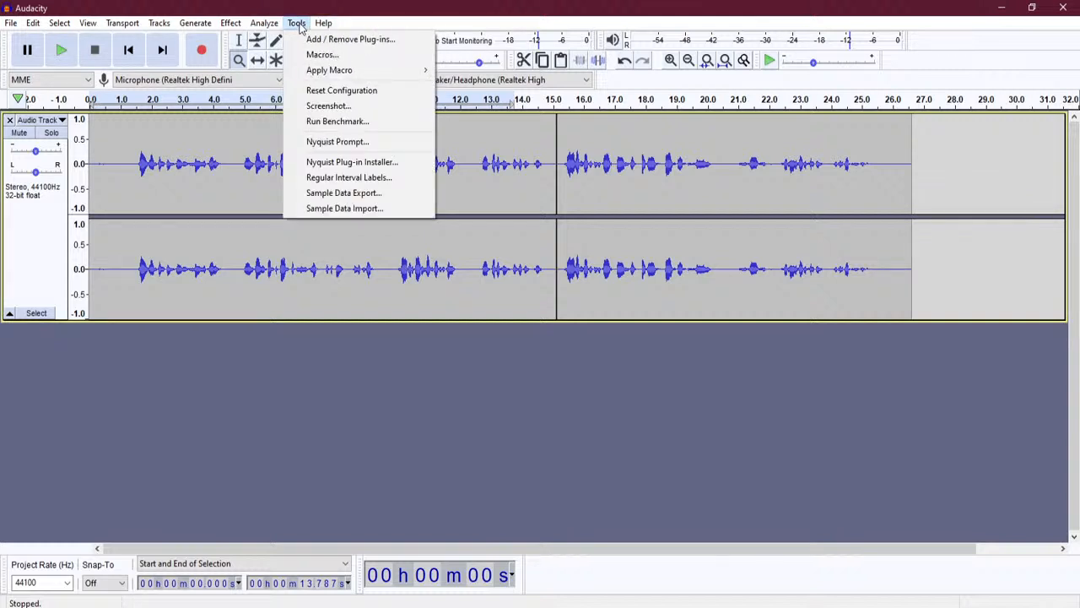
mouse_move(236, 23)
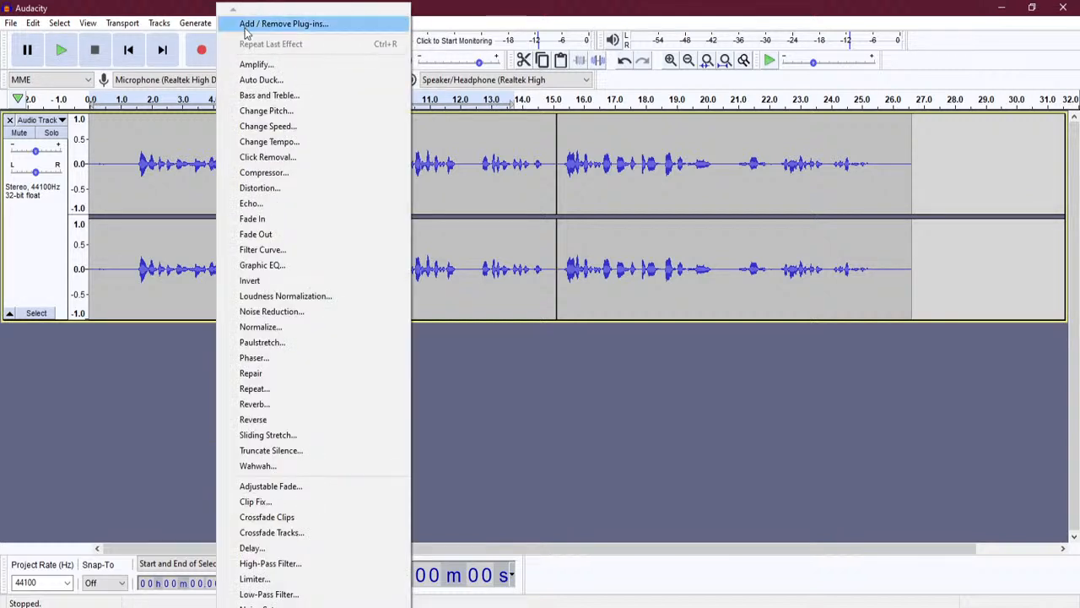
click(200, 8)
click(281, 25)
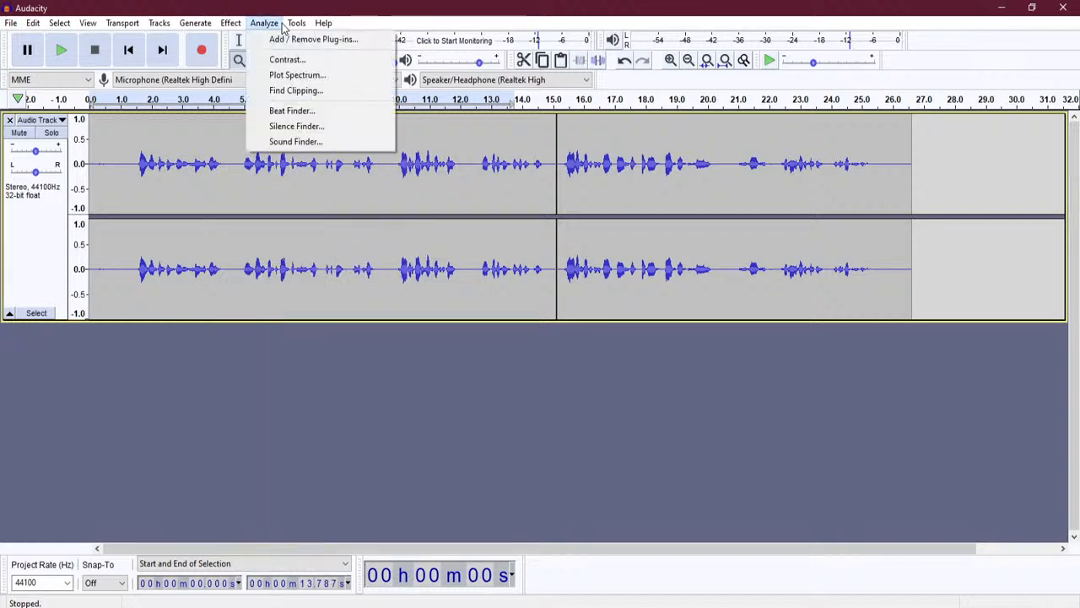
mouse_move(287, 27)
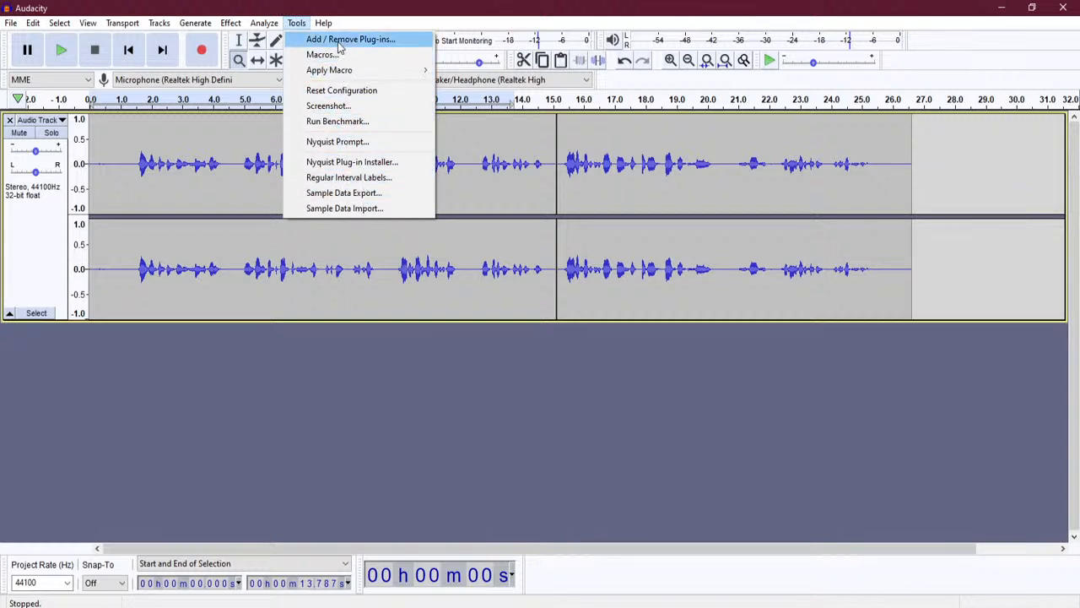
mouse_move(330, 27)
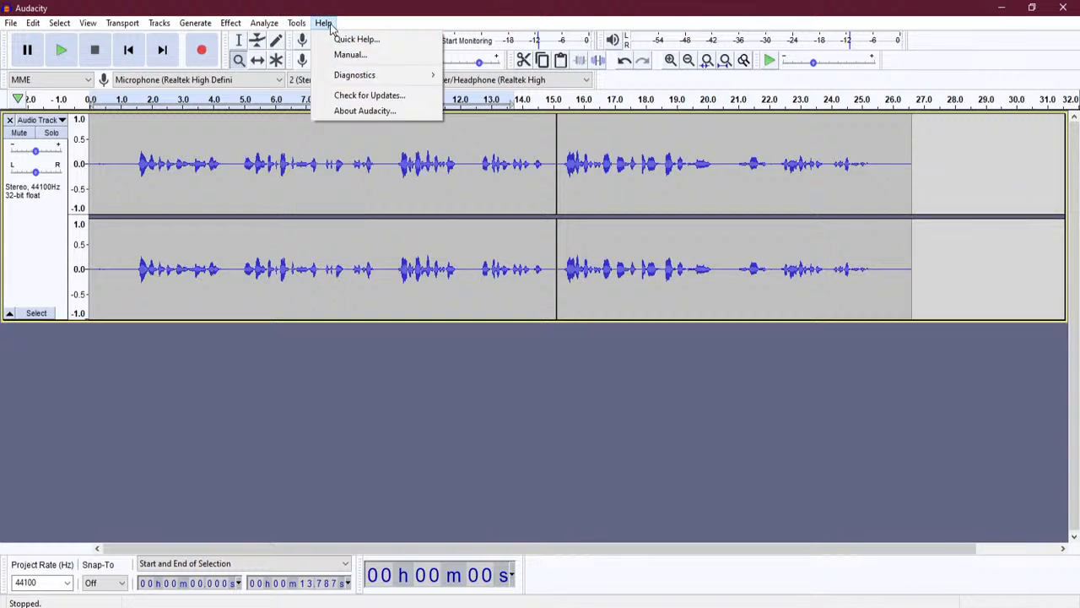
click(285, 7)
click(345, 563)
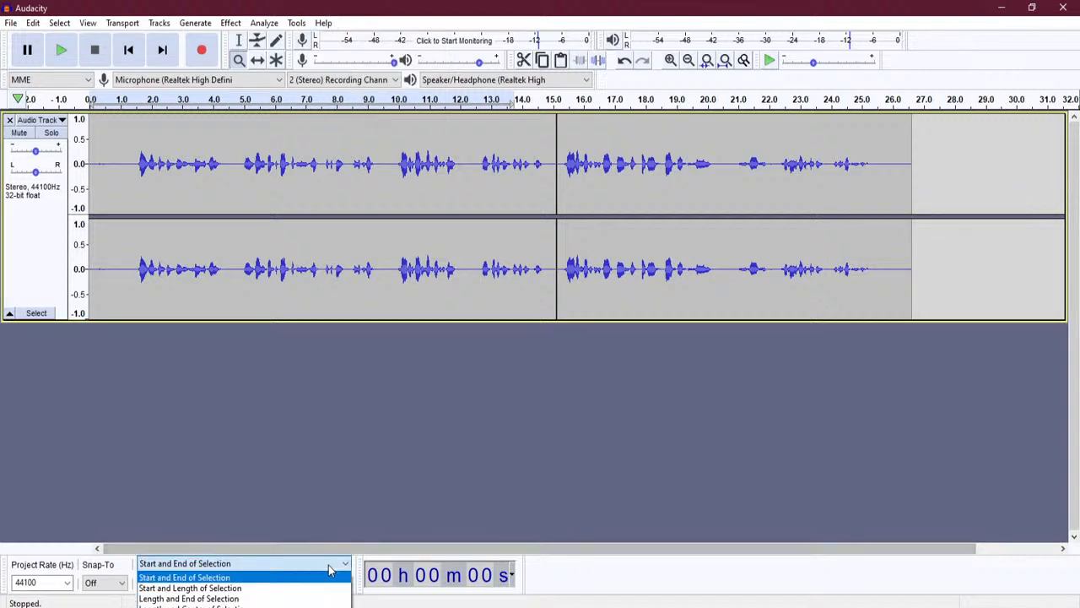
click(394, 489)
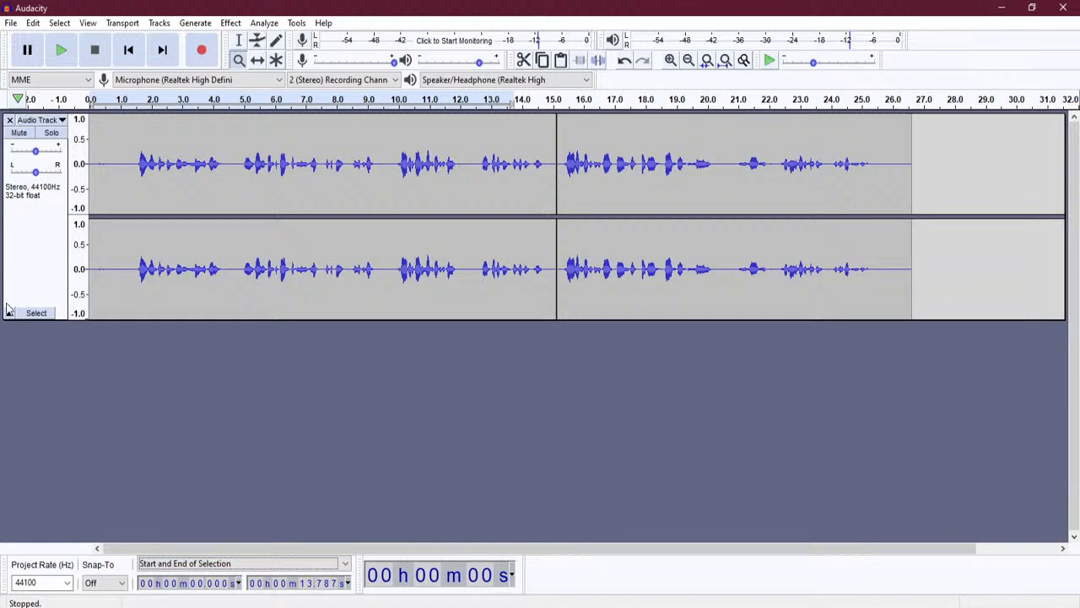
Select the entire audio of the remaining track.
click(36, 313)
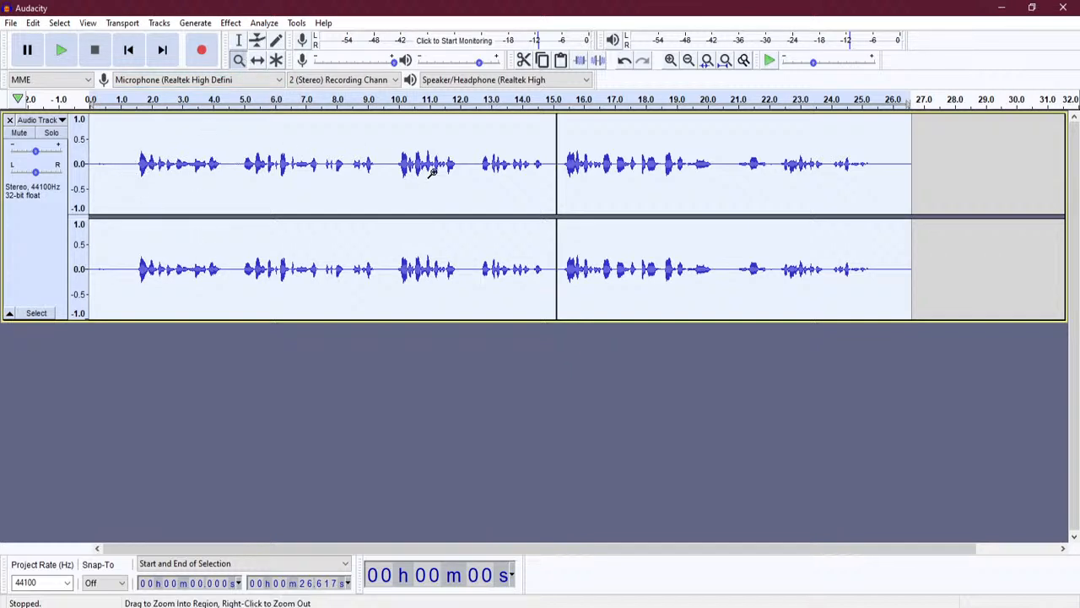
click(60, 121)
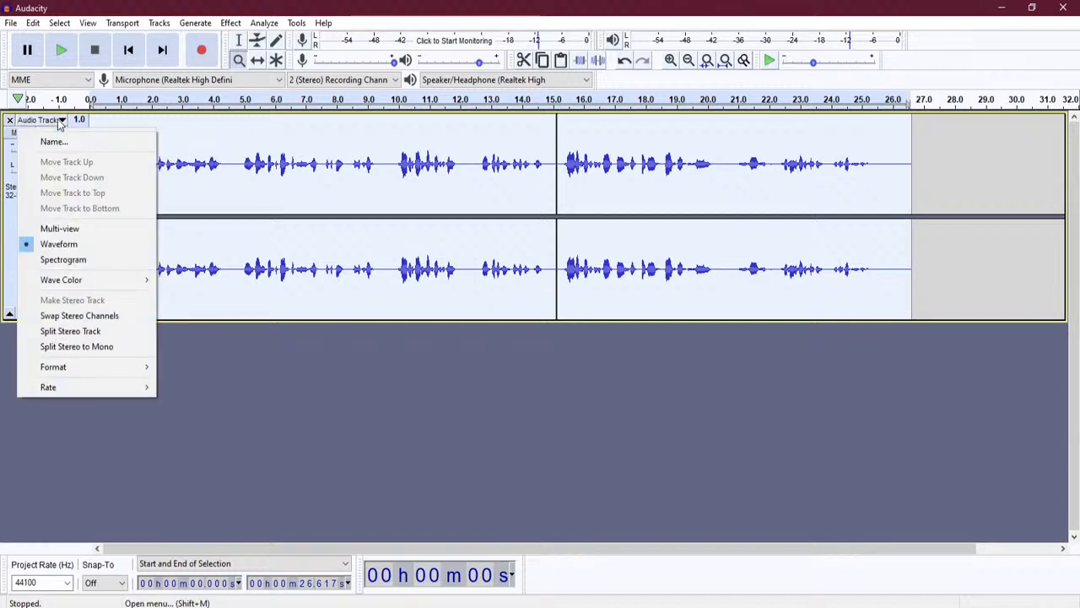
click(60, 121)
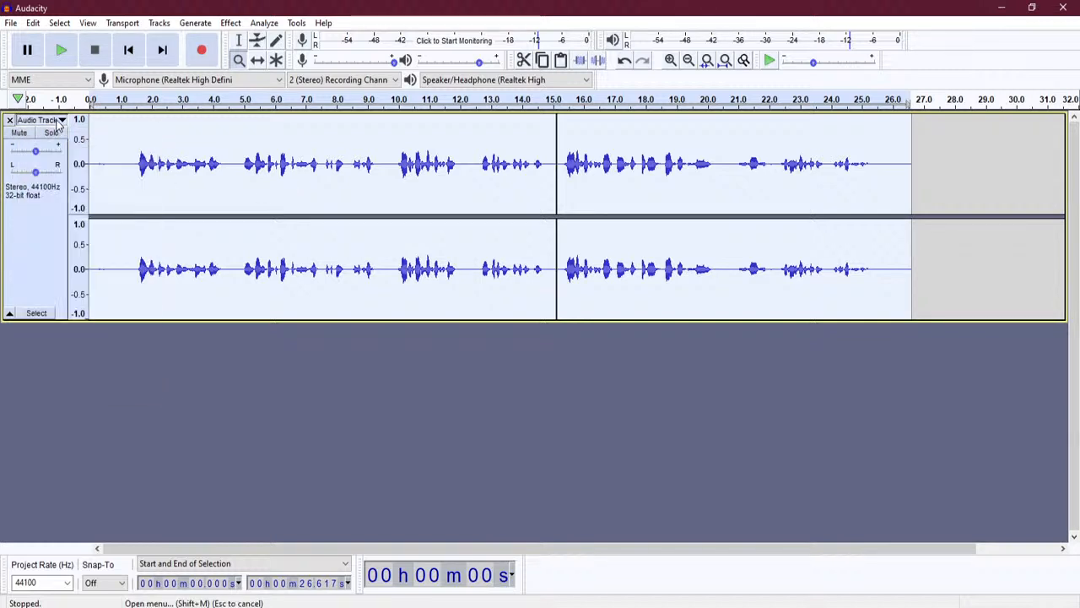
Display the track in Multi-view with waveform and spectrogram together, and return it to the waveform-only view.
click(58, 122)
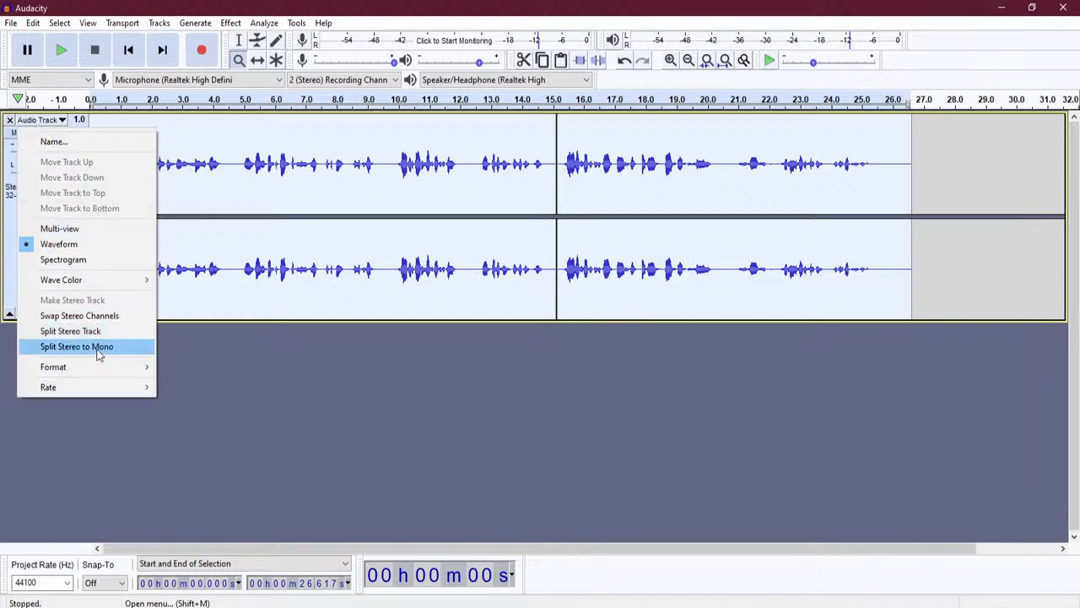
click(83, 231)
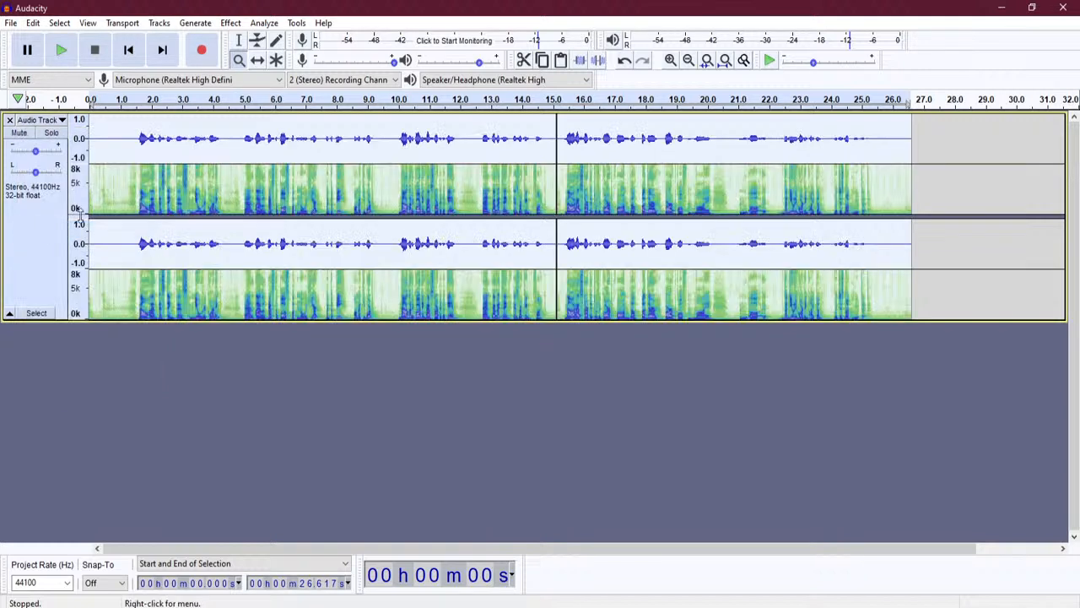
click(52, 123)
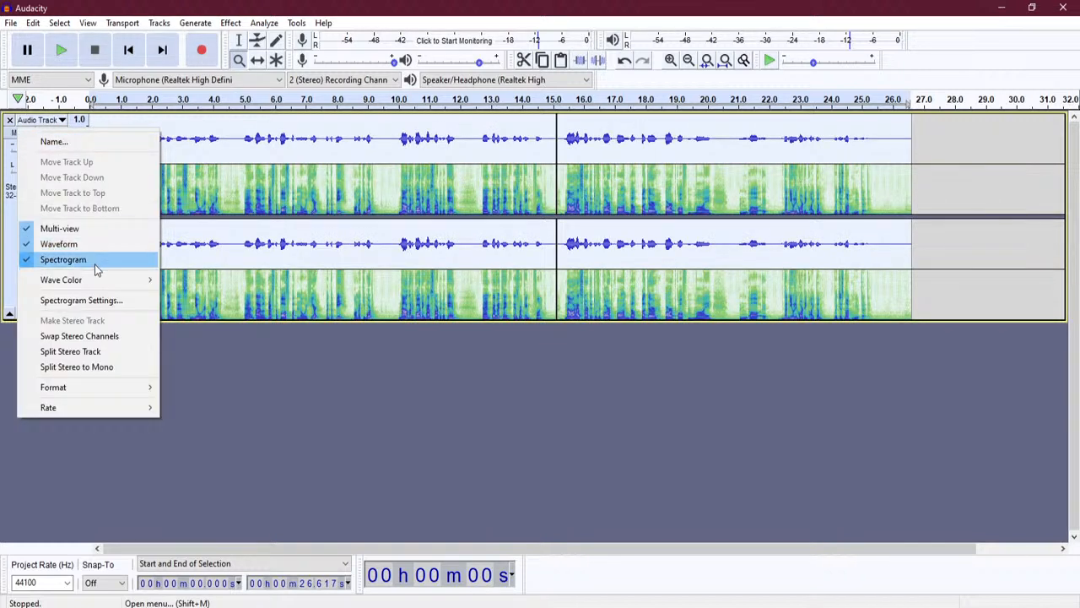
click(85, 228)
Zoom in on the waveform near 6 seconds and zoom back out to the track's full length.
click(51, 120)
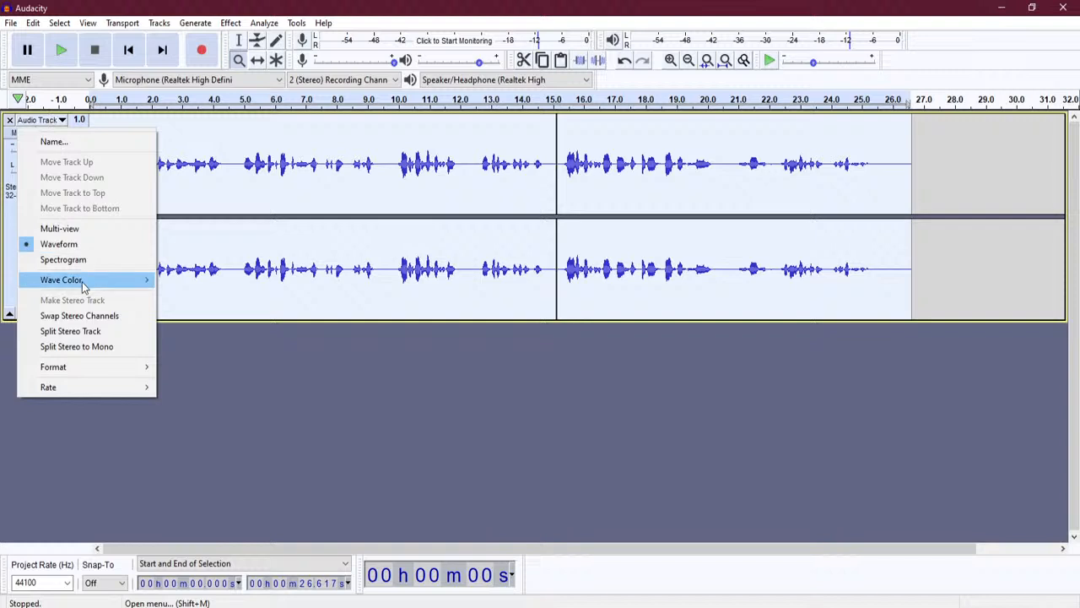
mouse_move(84, 288)
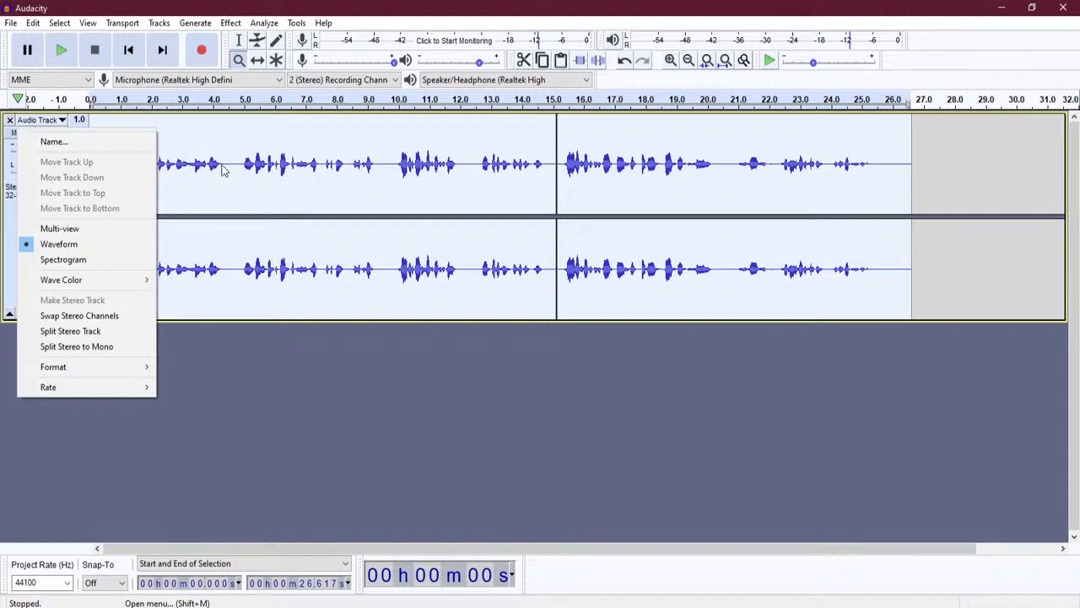
click(270, 160)
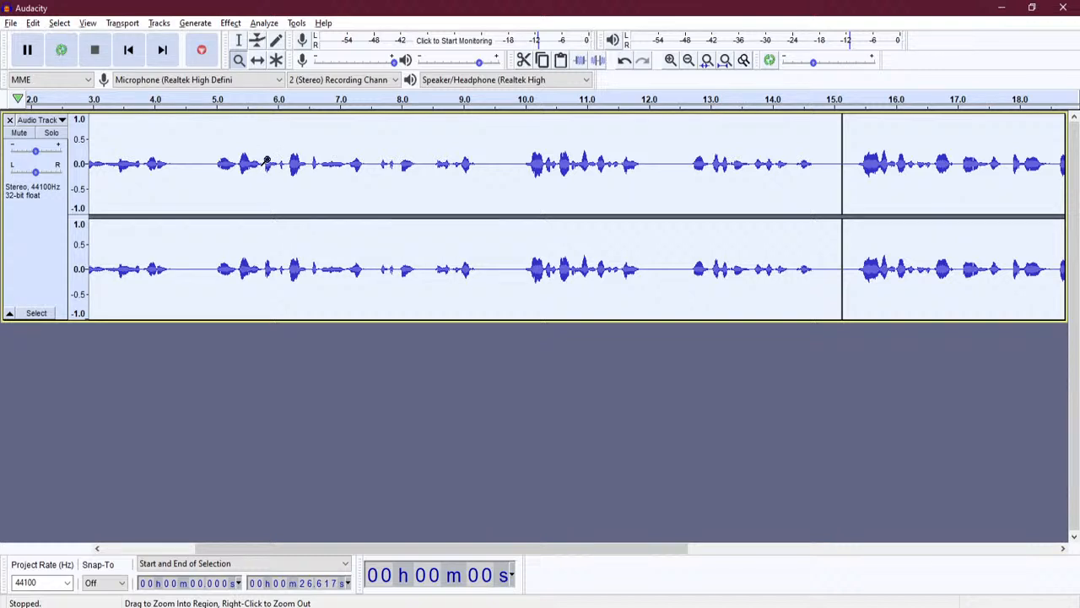
right_click(279, 179)
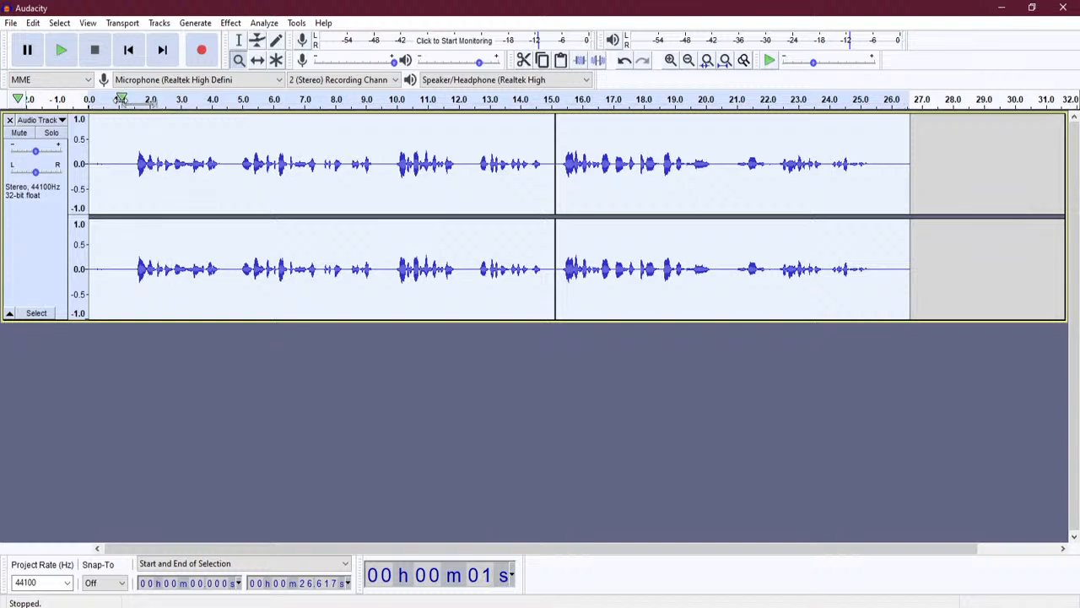
Play the track from its beginning and stop playback.
click(93, 99)
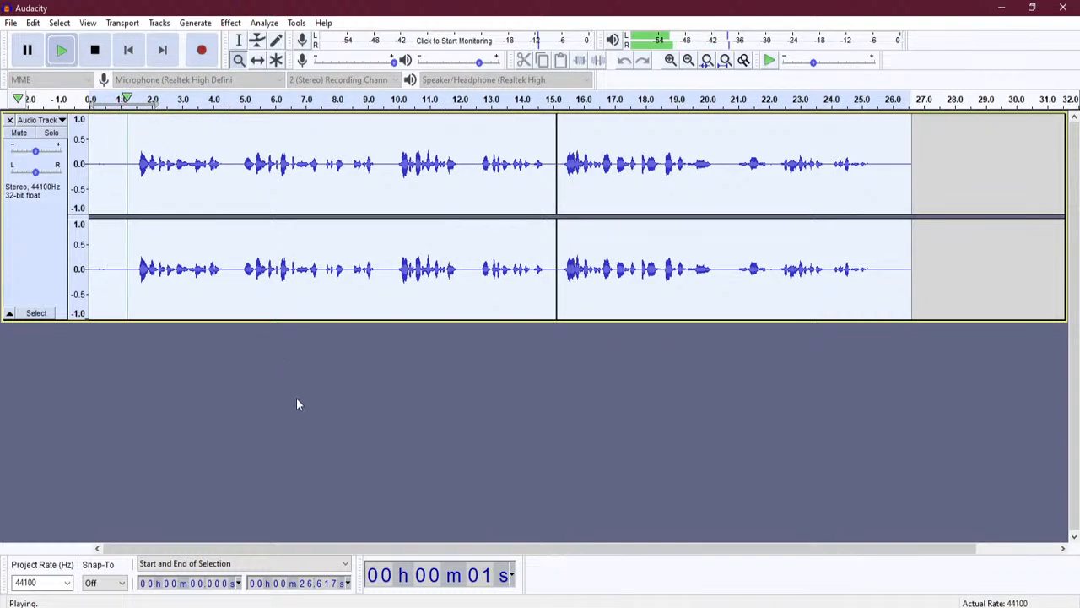
key(space)
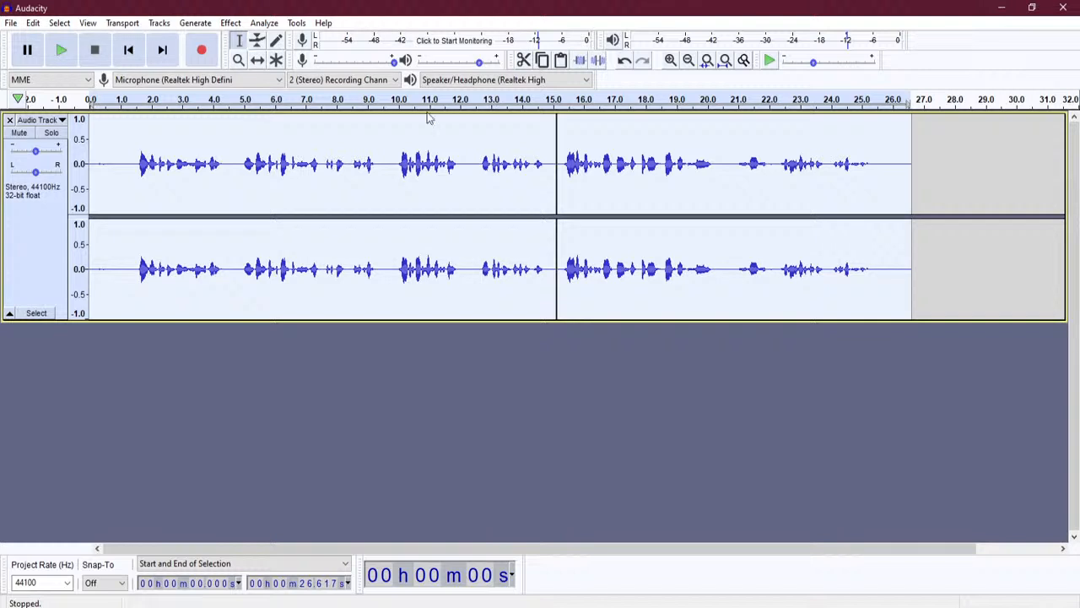
Select the audio from about 9.9 to 12.0 seconds with the Selection tool and play only that section twice.
click(395, 163)
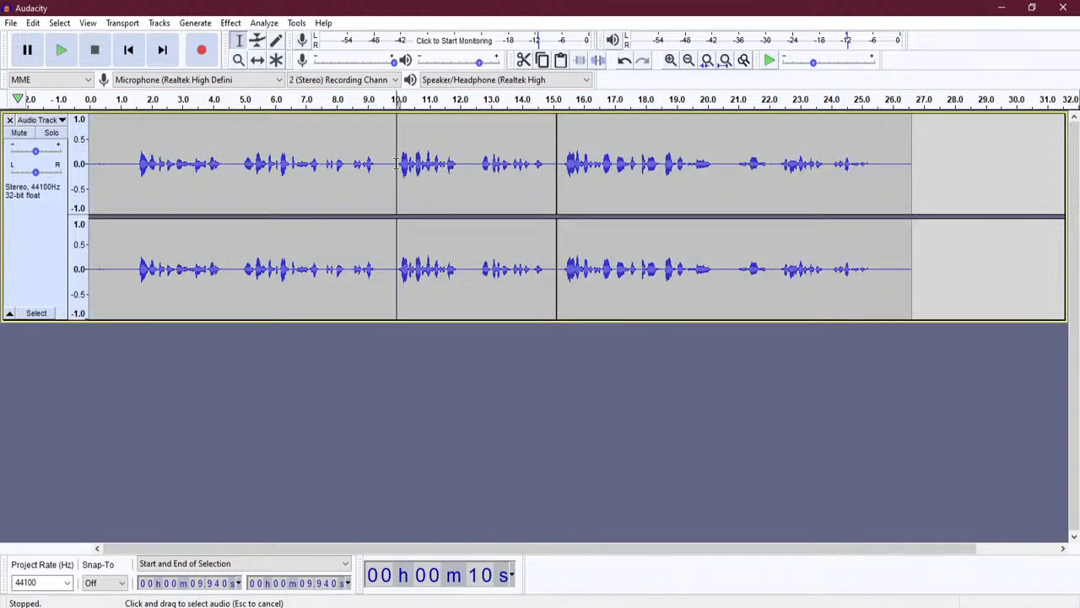
drag(396, 163, 460, 171)
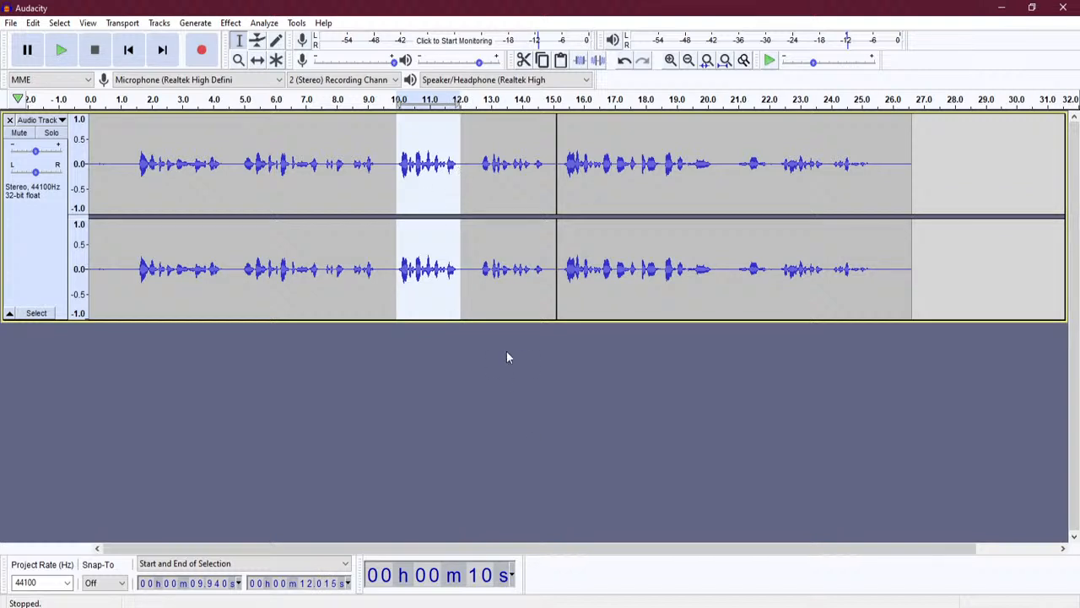
key(space)
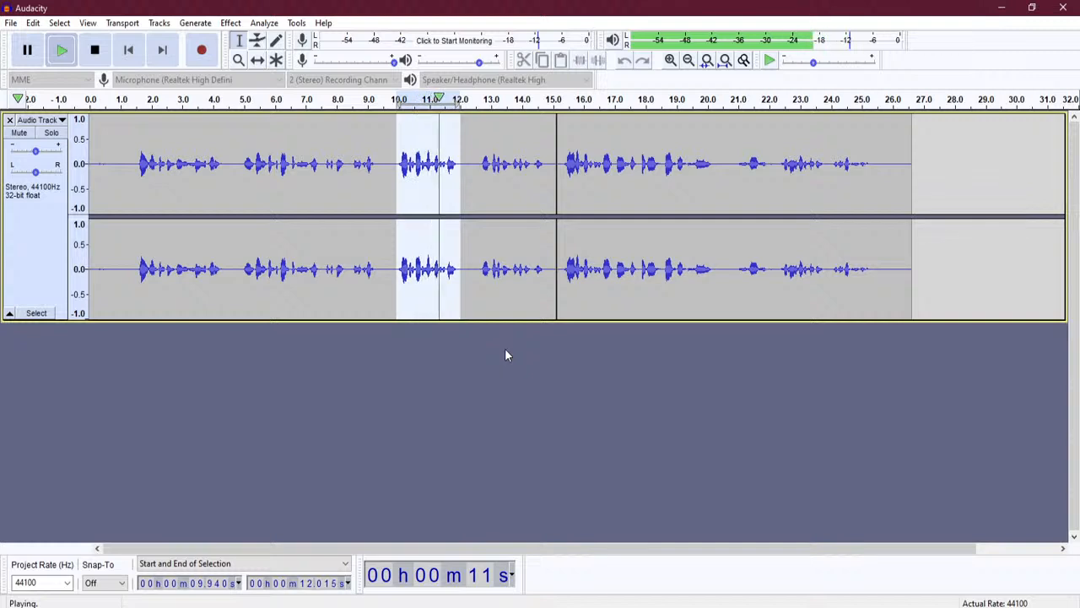
key(space)
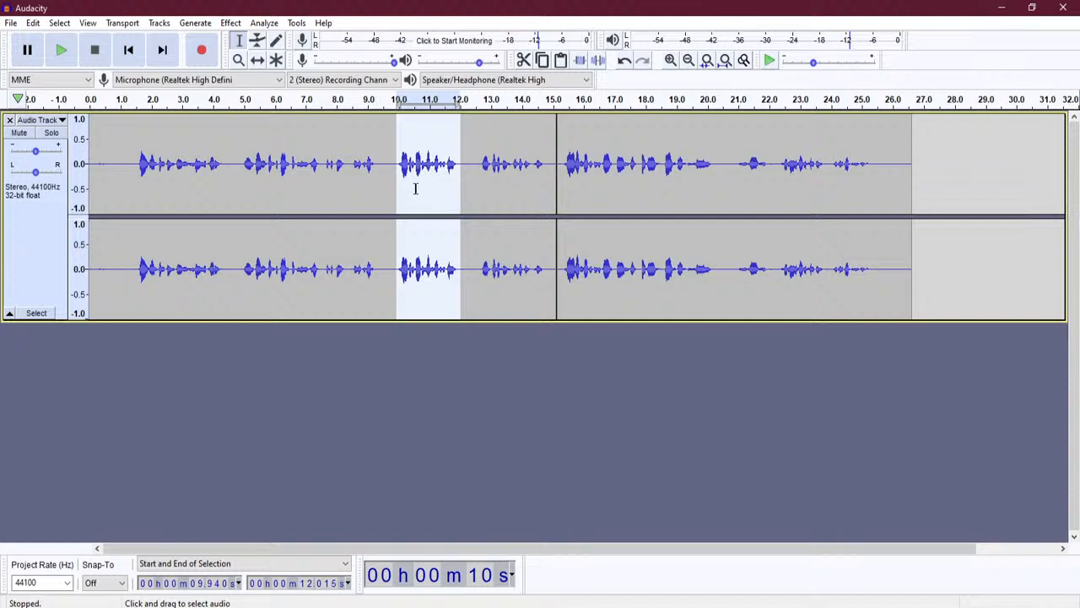
key(space)
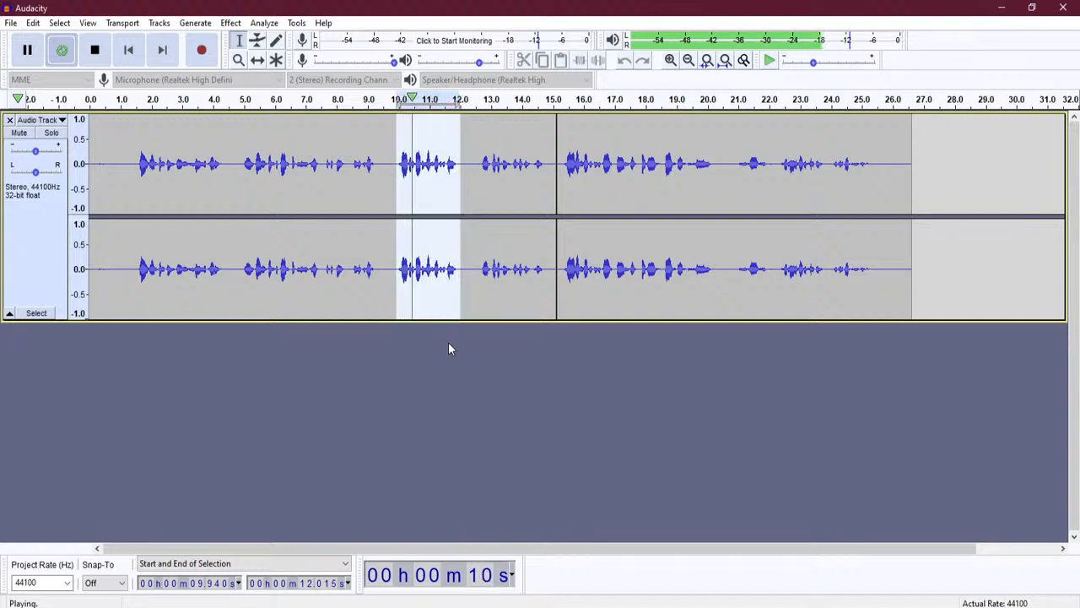
key(space)
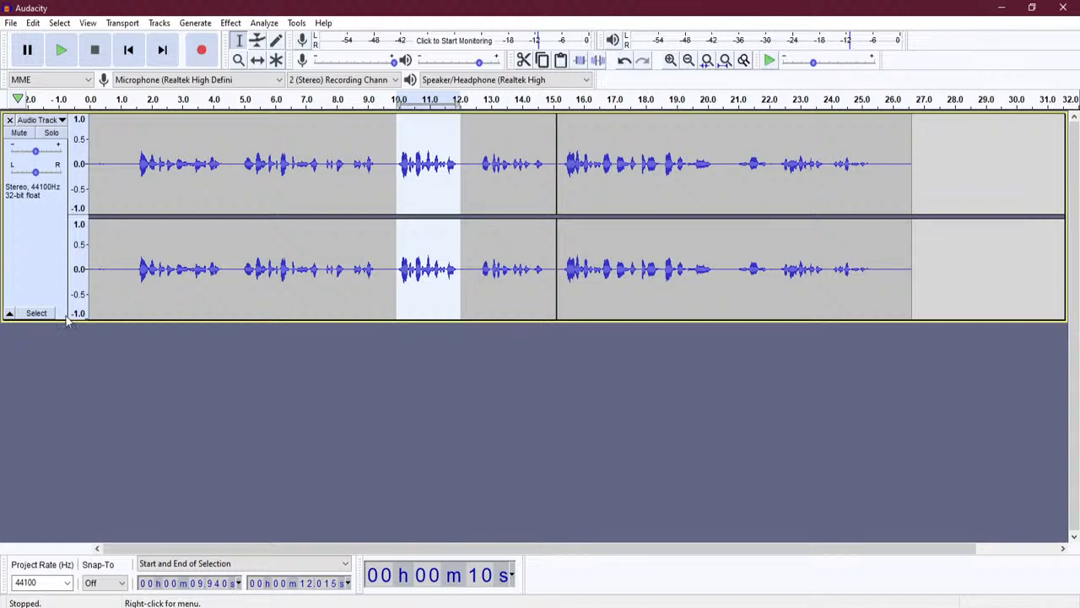
Select the entire track, narrow the selection to about 7.7 to 12.5 seconds, and select all the audio again.
click(38, 313)
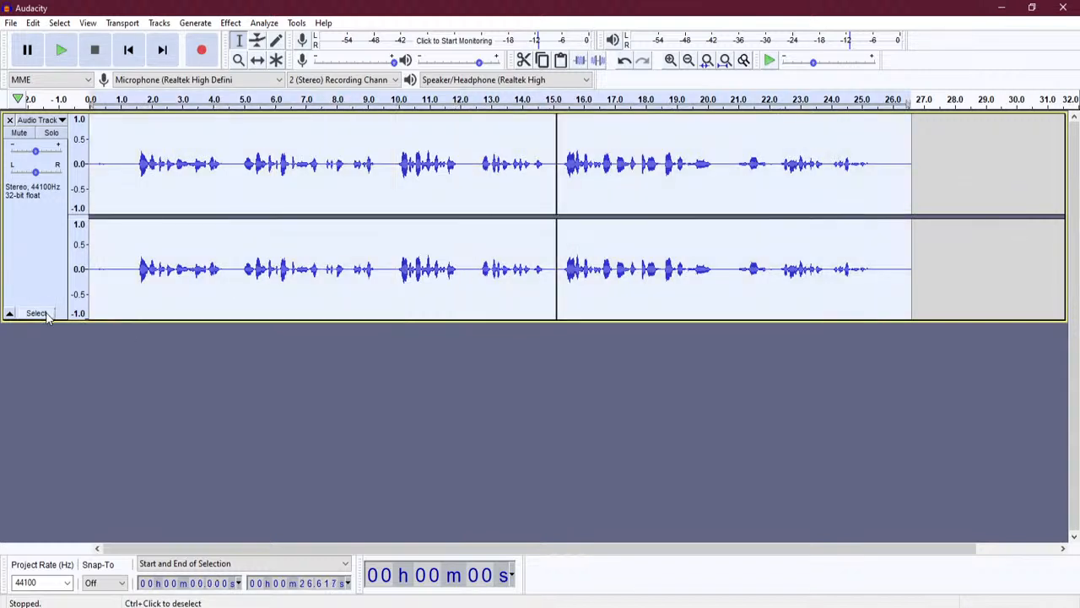
drag(328, 169, 477, 207)
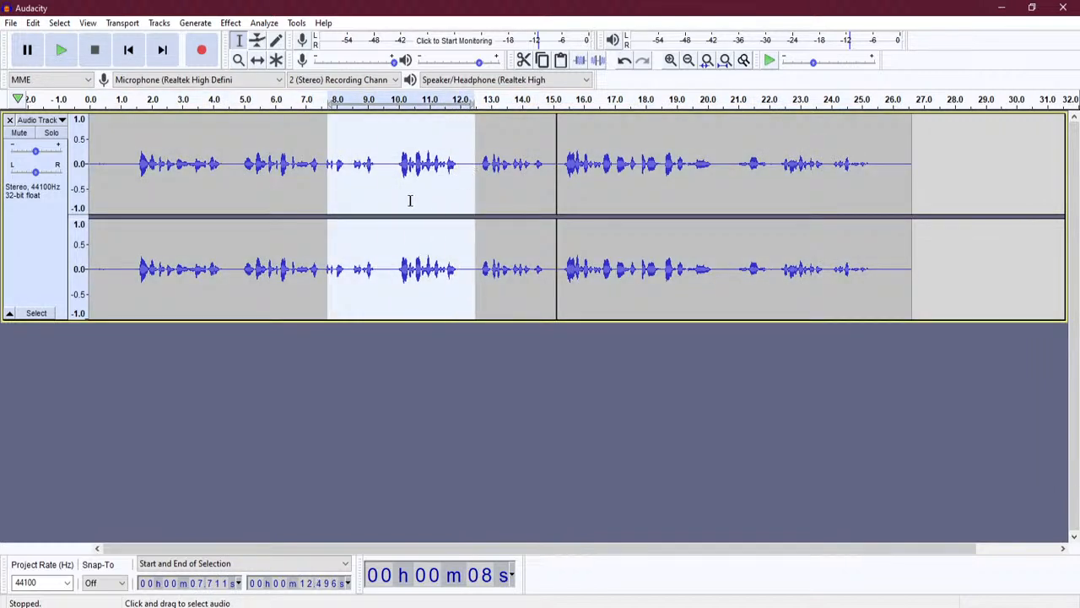
key(ctrl+a)
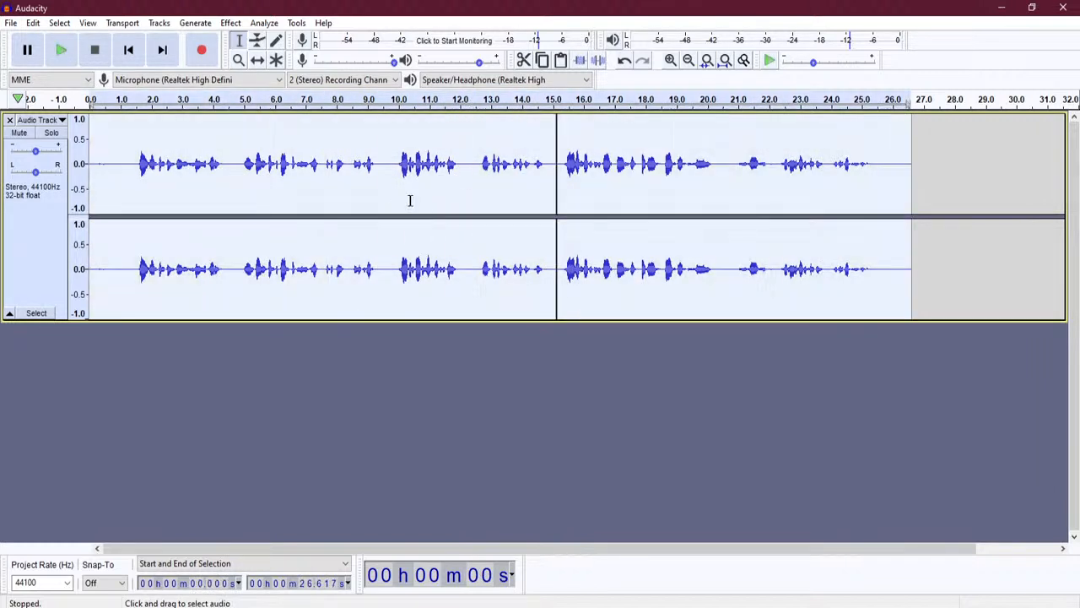
Collapse the audio track and expand it to full height again, two times.
click(10, 313)
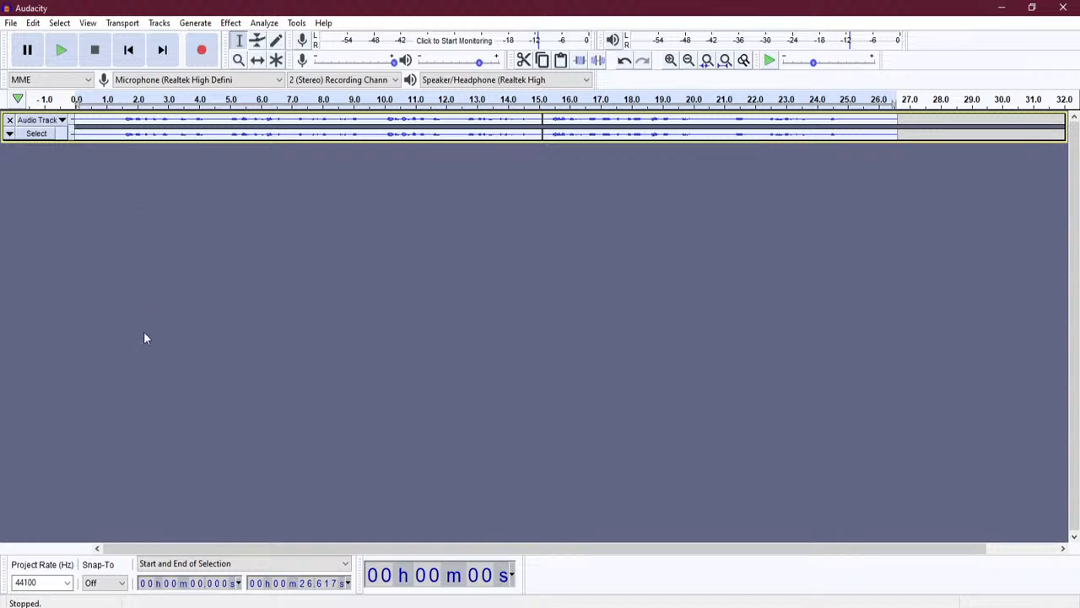
click(9, 134)
click(9, 314)
click(9, 133)
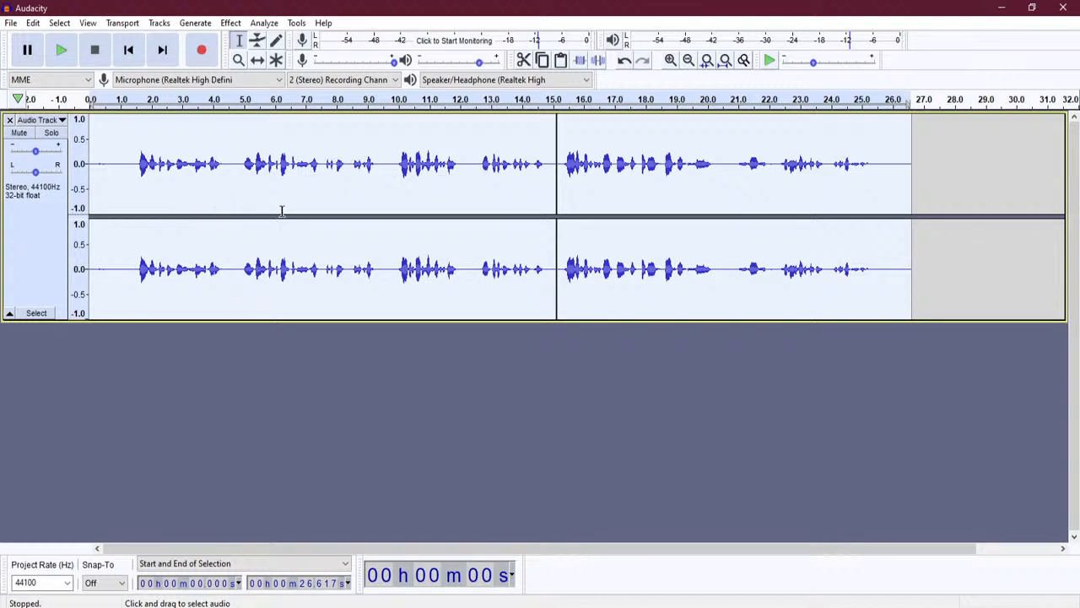
Play the track from about 9 seconds, pause playback, and return the cursor to the track's start.
click(370, 99)
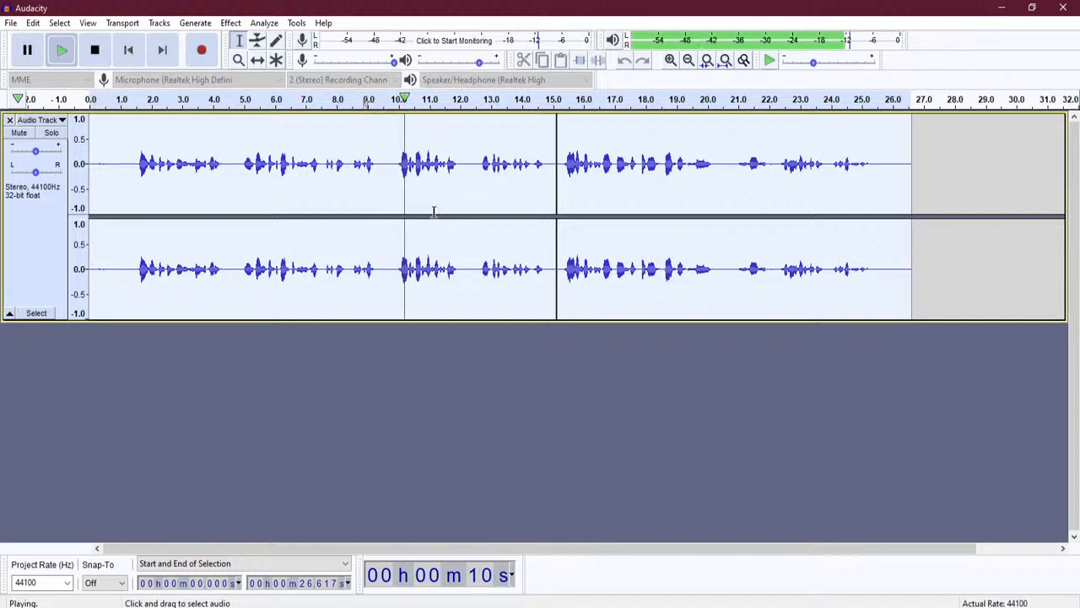
key(p)
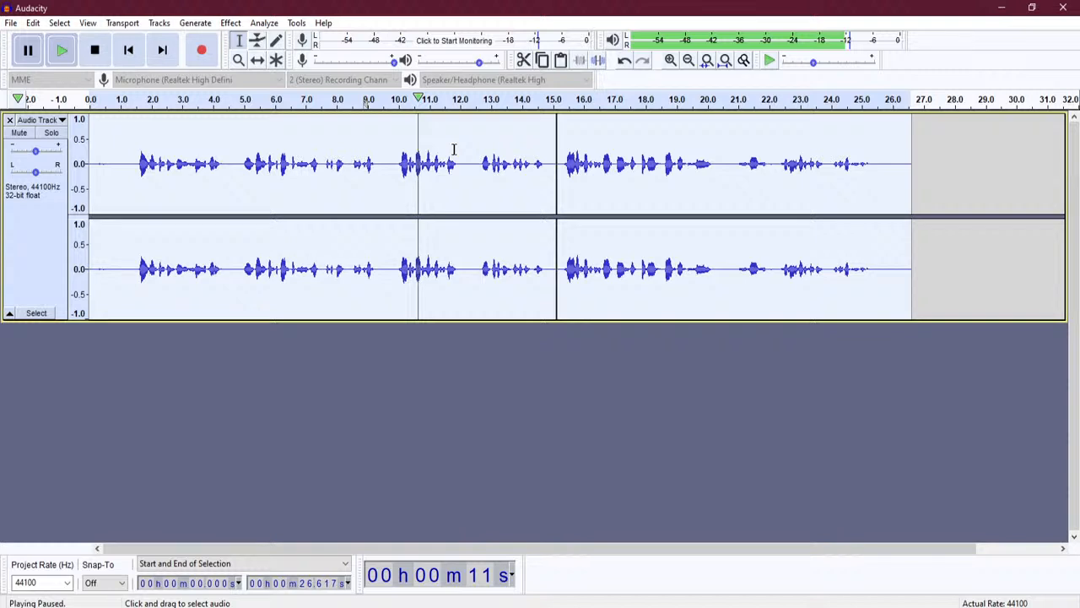
key(Home)
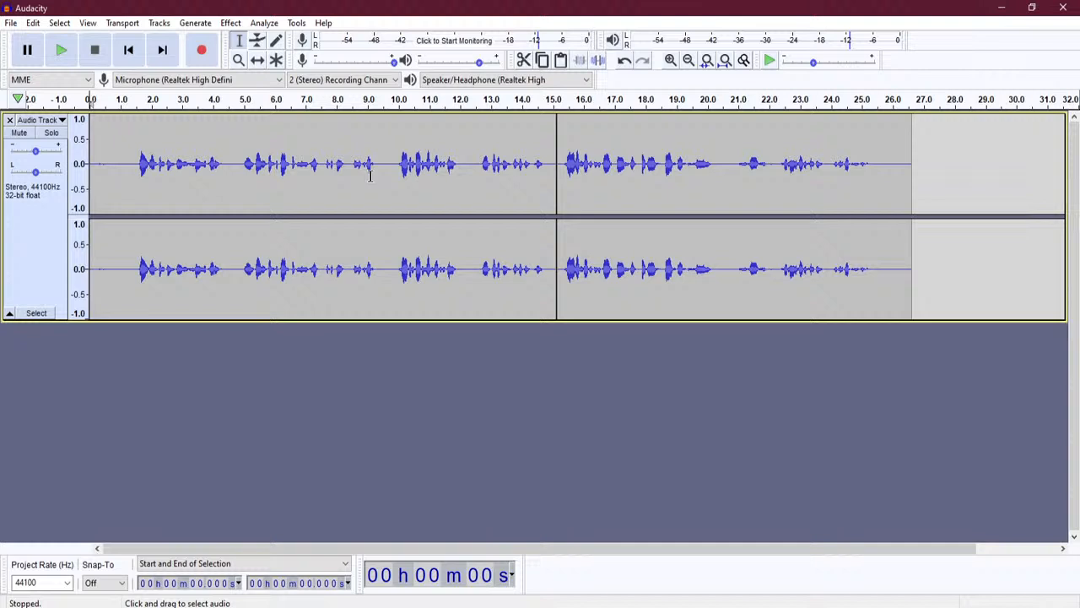
Try to delete audio without any selection and dismiss the message.
key(Delete)
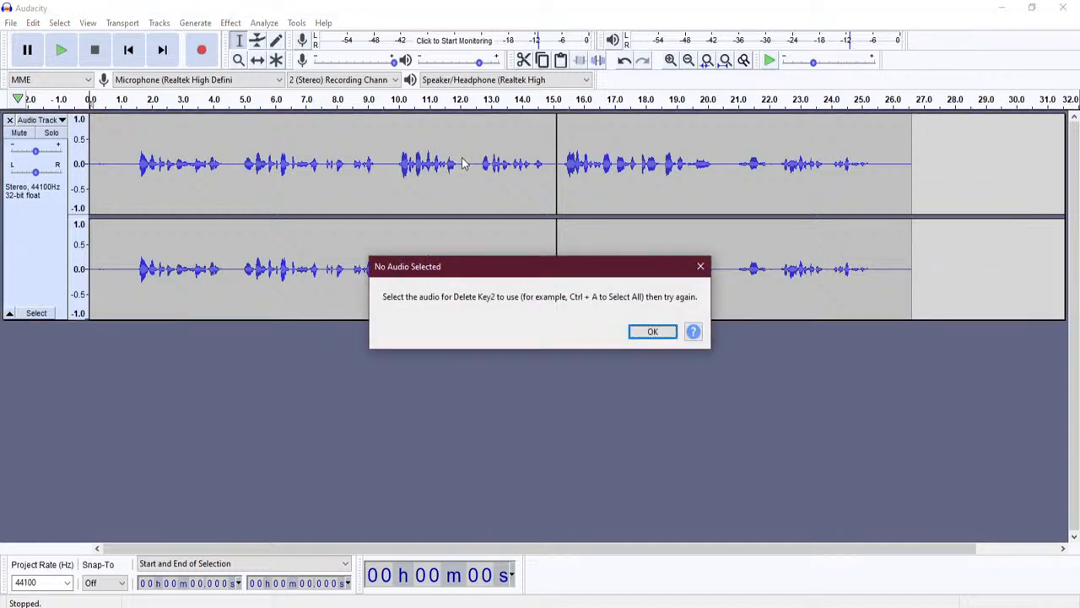
click(700, 267)
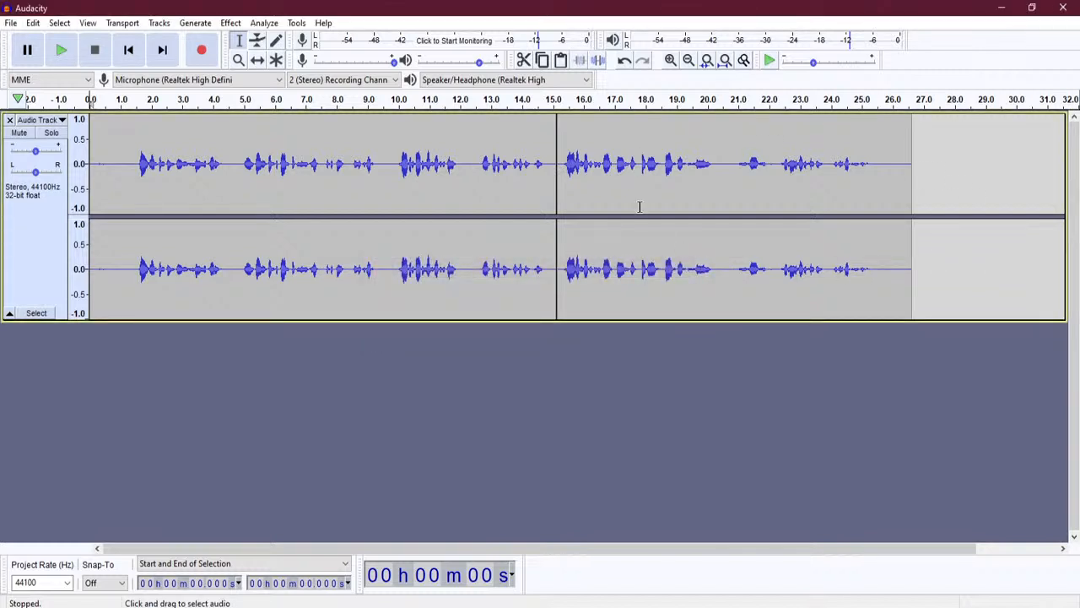
Jump the cursor back and forth between the track's end and start several times, finishing at the start.
key(End)
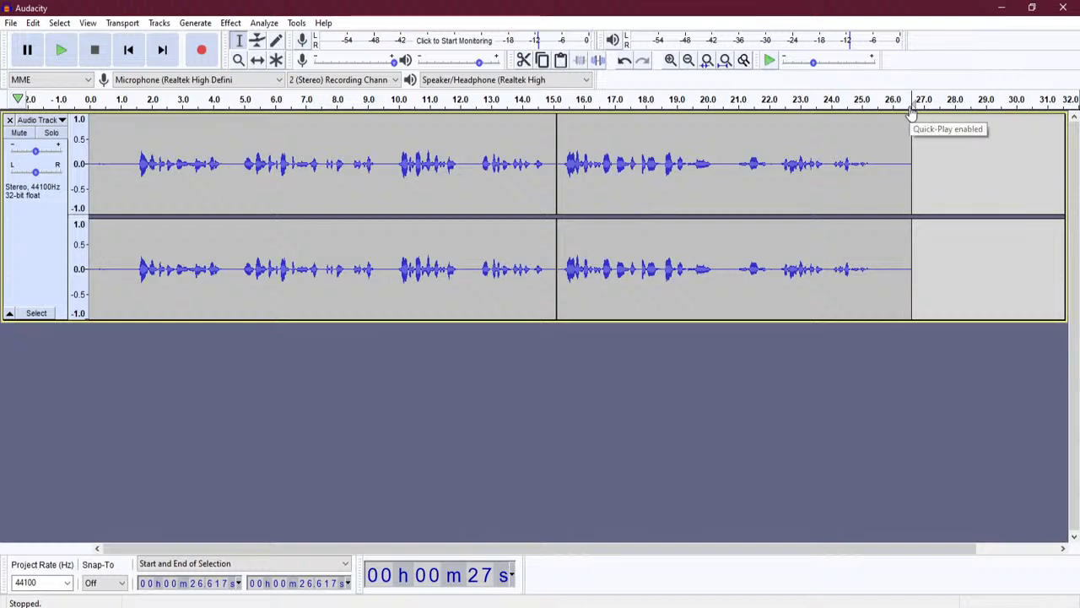
key(Home)
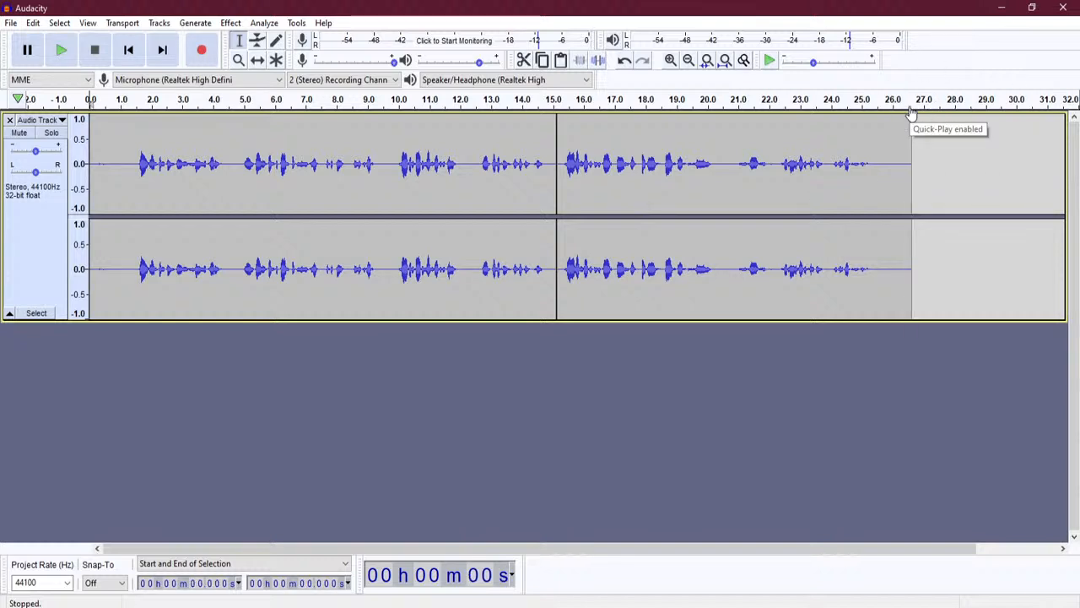
click(912, 113)
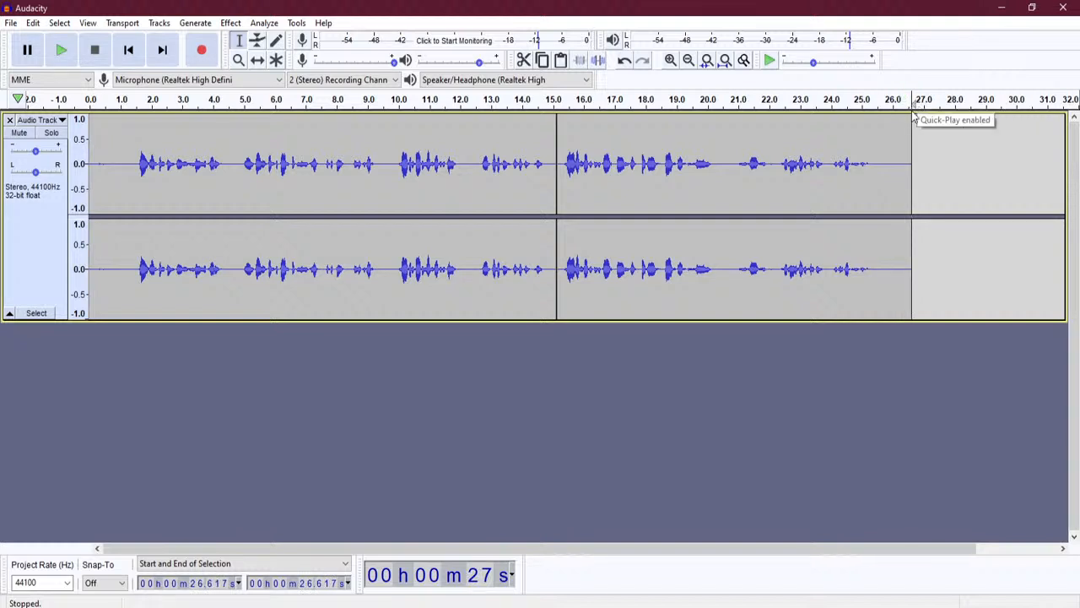
key(Home)
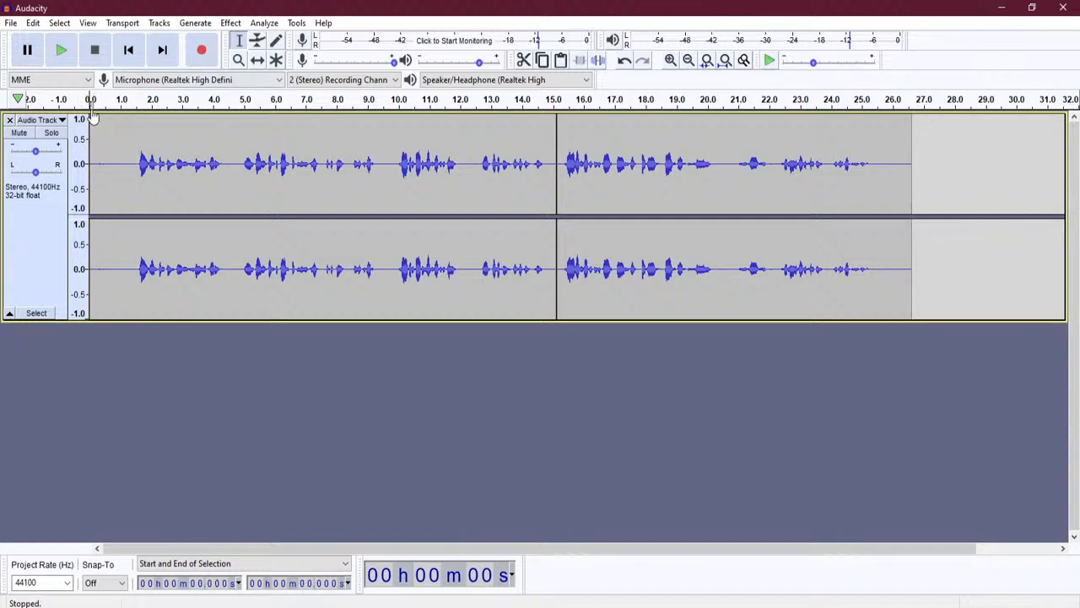
key(End)
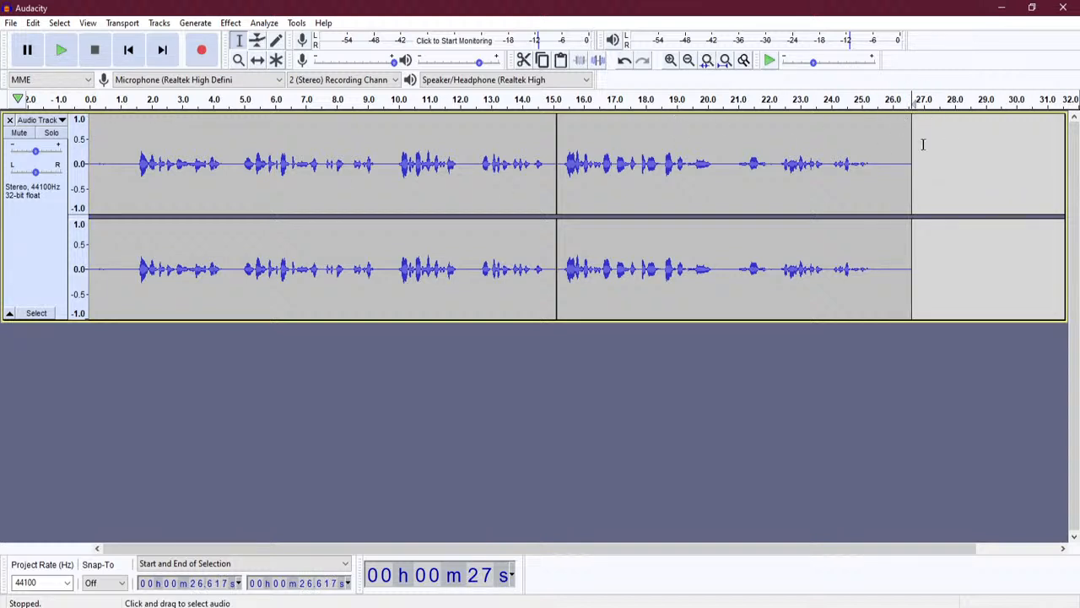
click(129, 52)
click(164, 53)
click(140, 54)
click(163, 52)
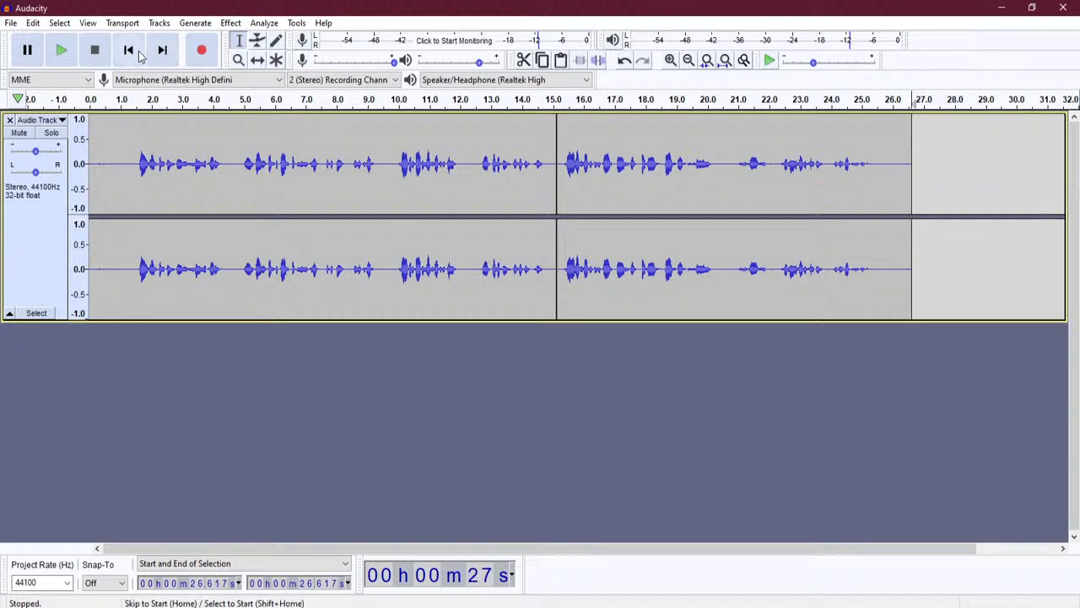
click(140, 54)
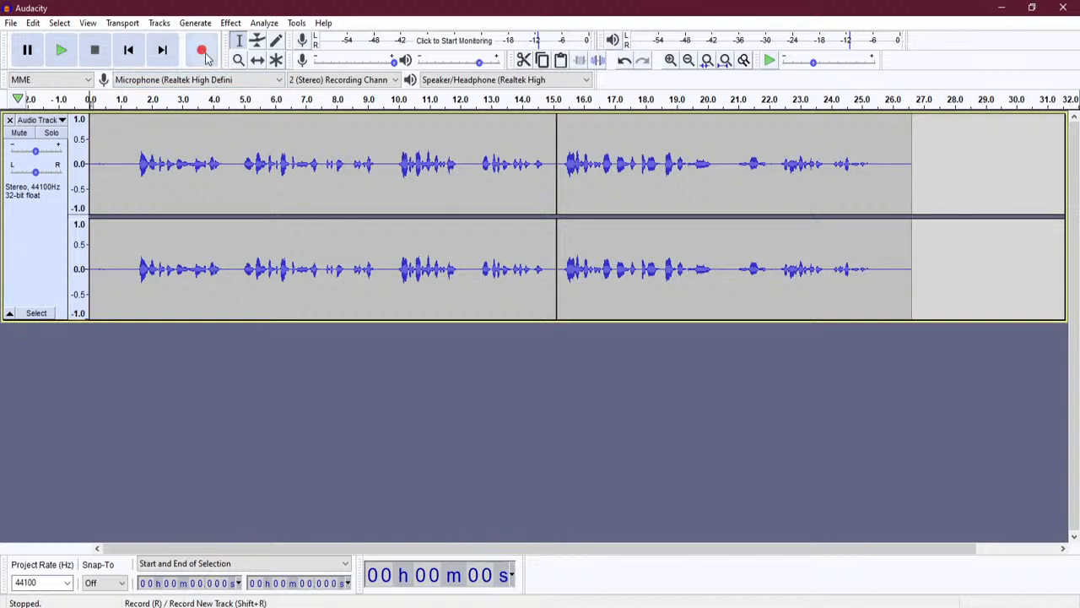
Select the audio from about 9.5 to 12.5 seconds and extend the selection back to the track's start.
drag(385, 174, 476, 181)
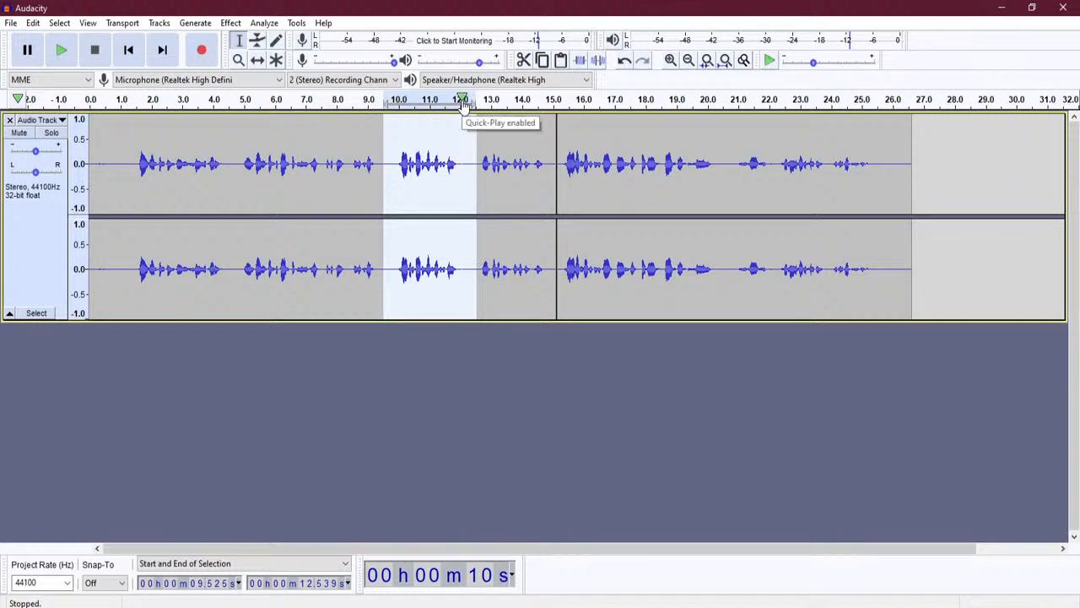
key(shift+Home)
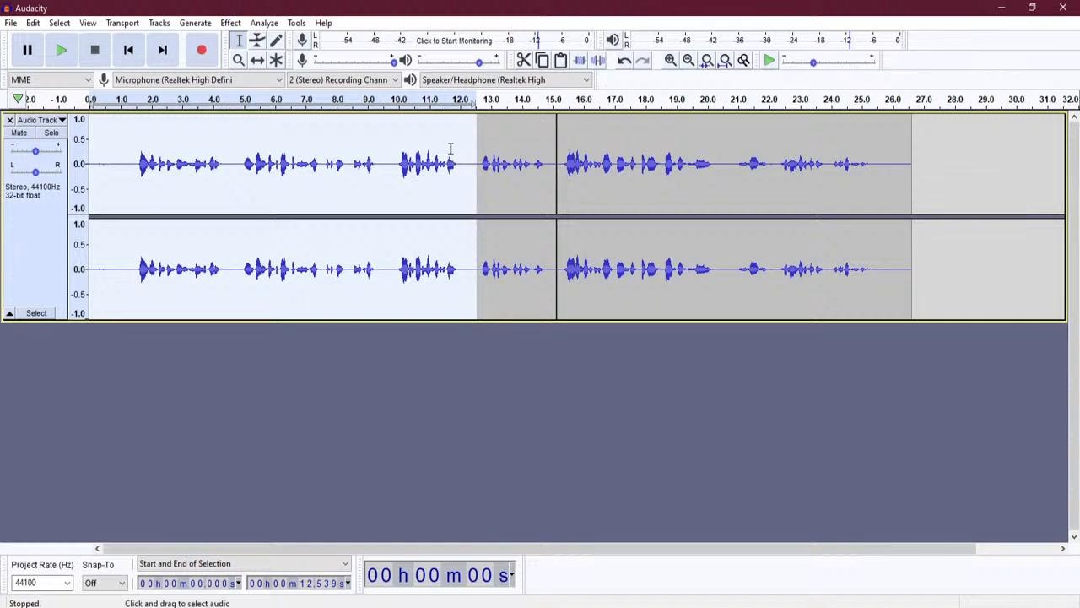
key(shift)
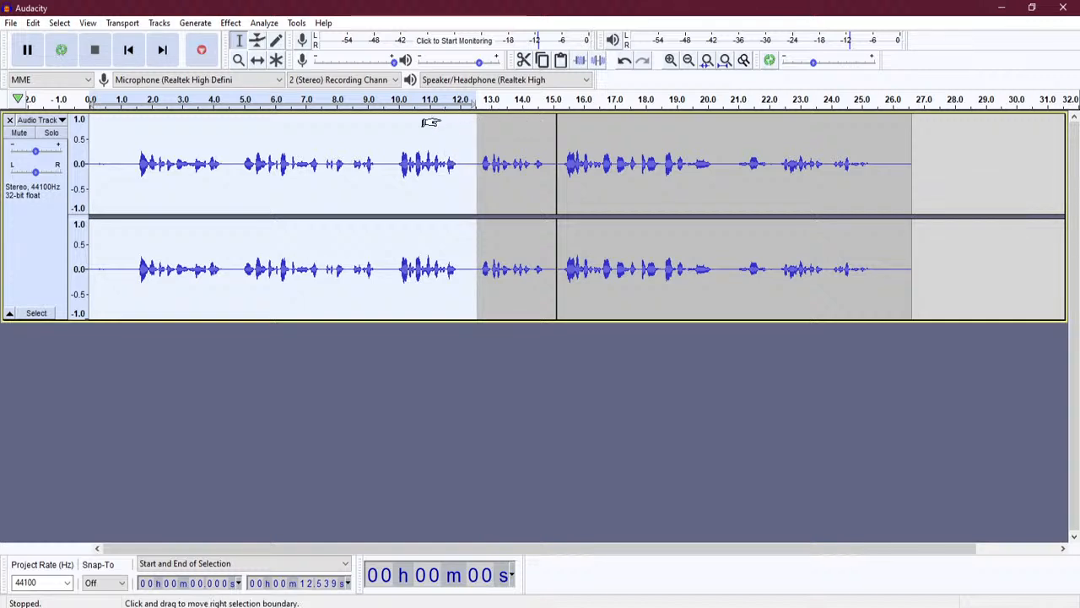
Select the whole track's audio, then play it from about 9.6 seconds and pause playback.
double_click(431, 123)
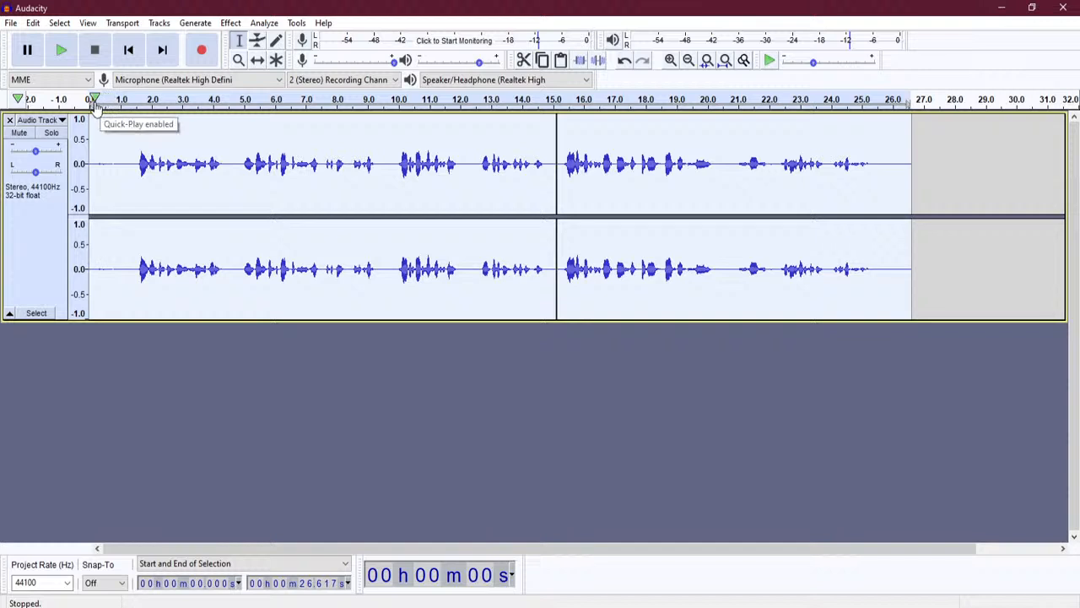
click(387, 100)
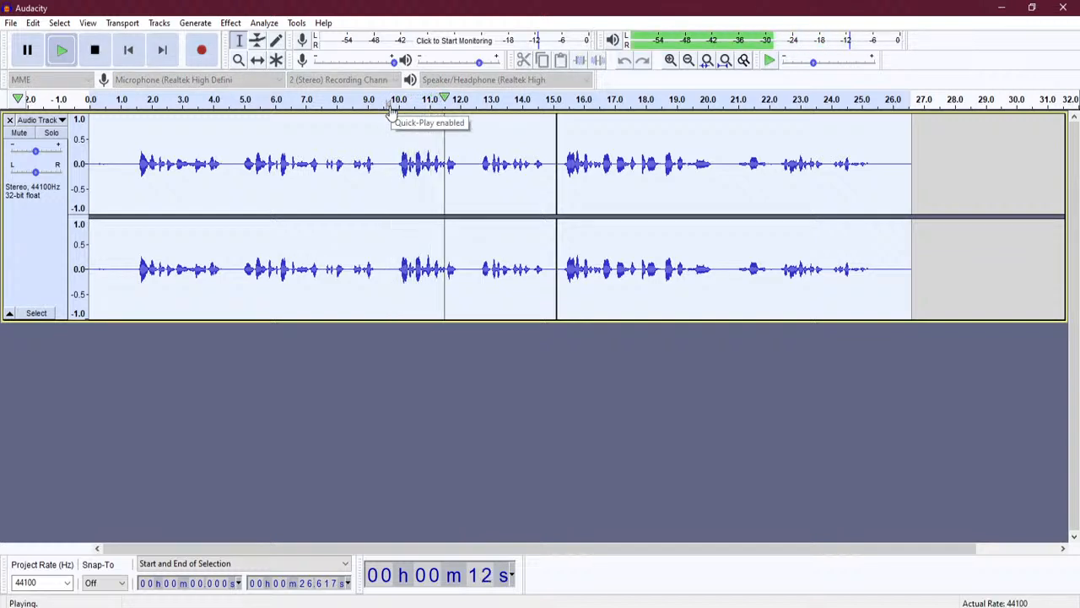
key(p)
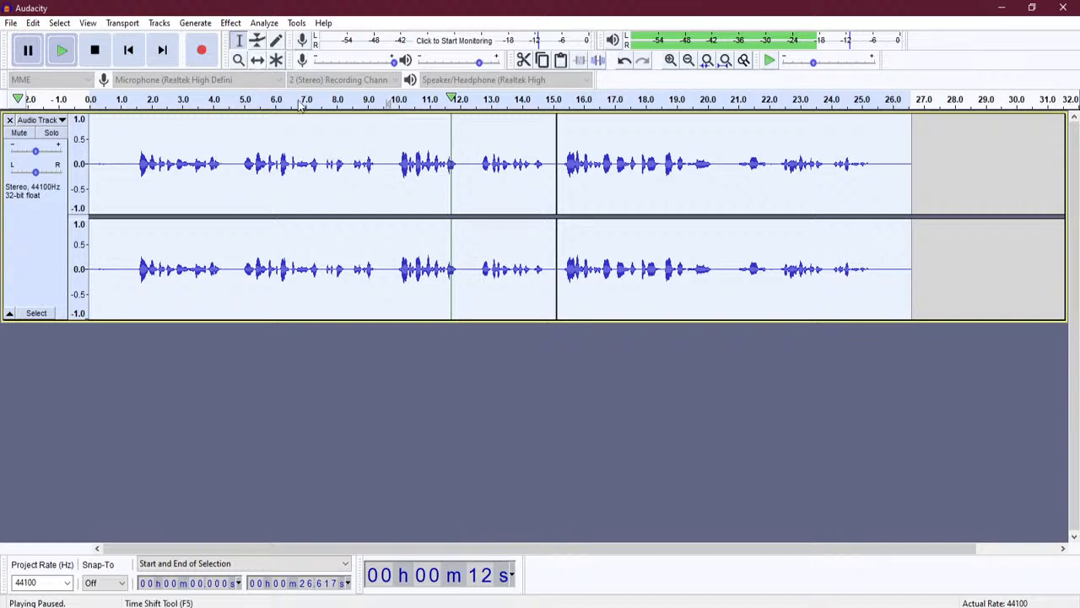
Select the audio from about 9.4 to 12.5 seconds, clear that selection, and try the Time Shift Tool on the paused track.
click(382, 156)
drag(382, 156, 477, 168)
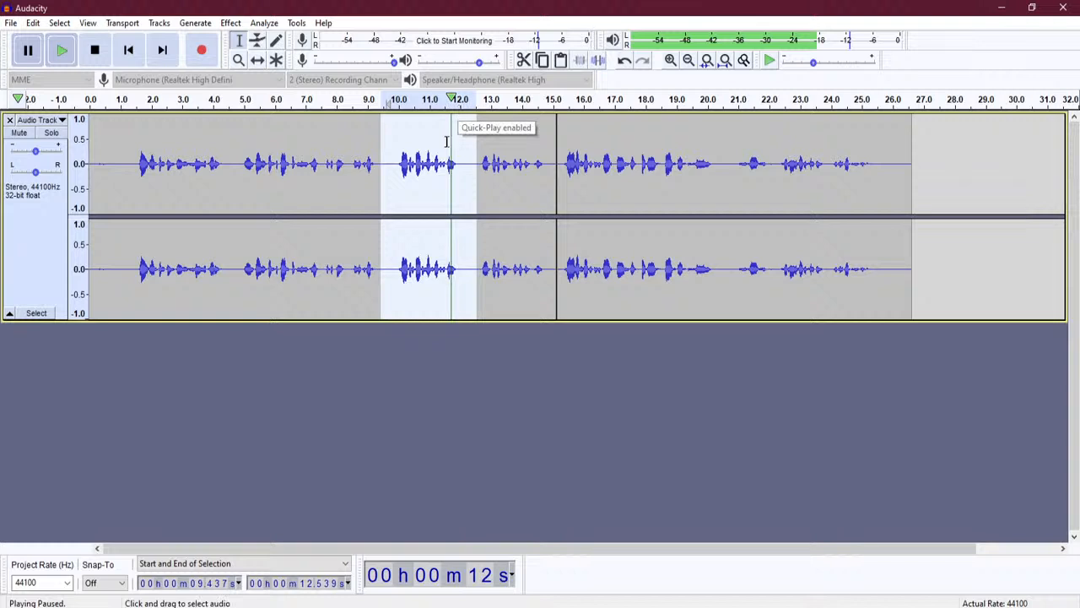
click(397, 152)
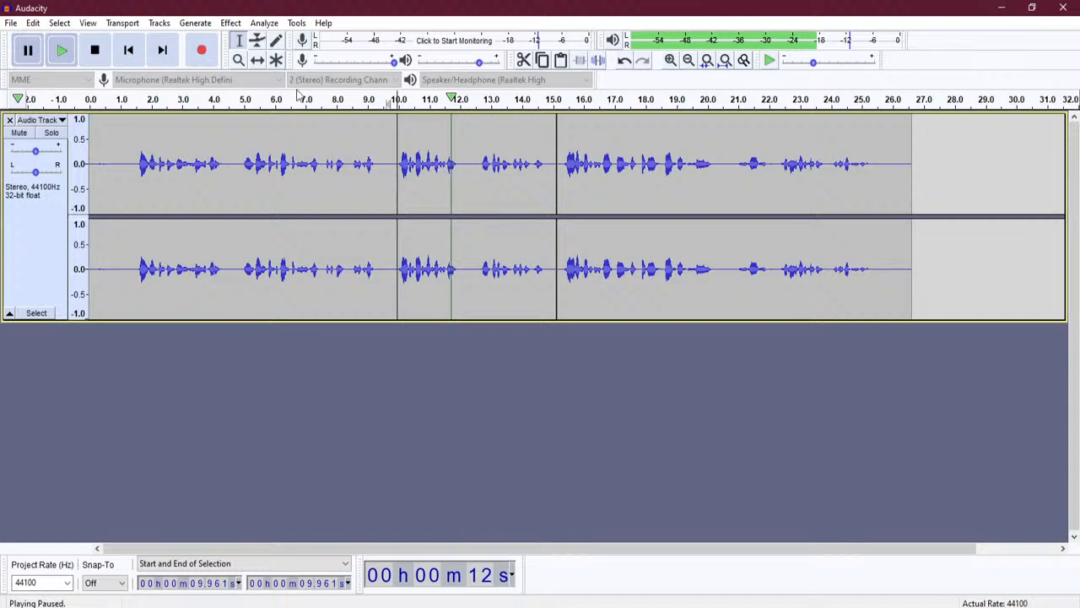
click(257, 61)
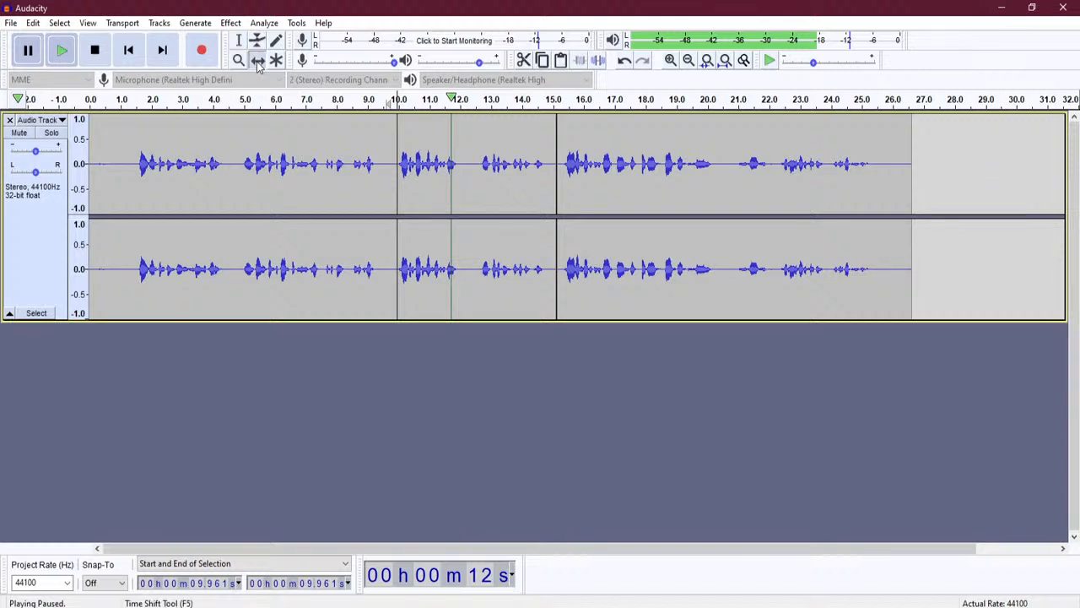
click(367, 115)
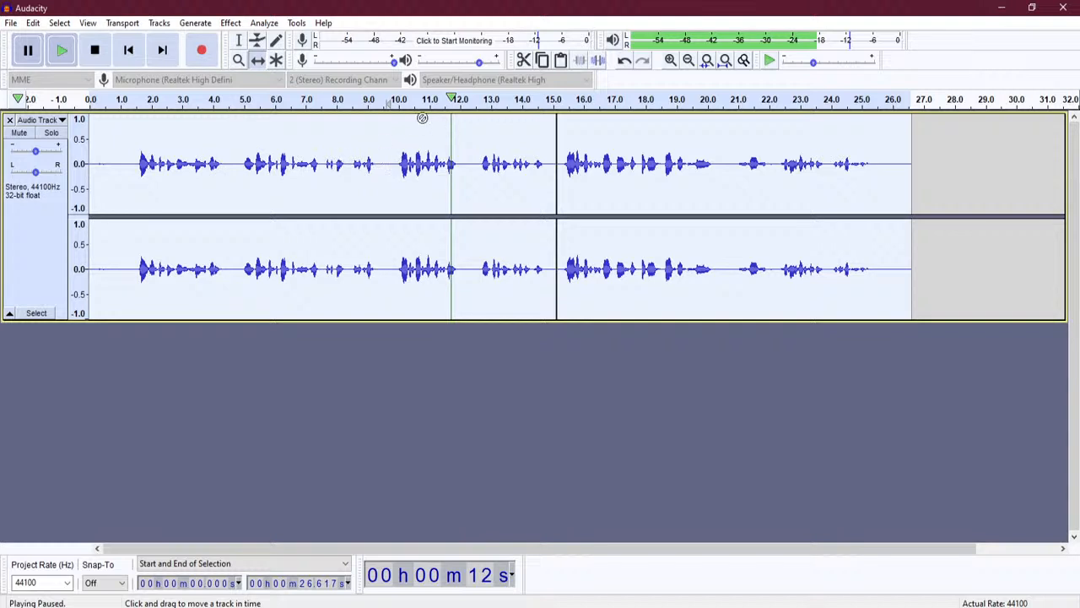
Select the audio from about 4.9 to 9.7 seconds, then stop playback and try to shift the second clip.
click(239, 41)
drag(240, 162, 390, 166)
click(258, 59)
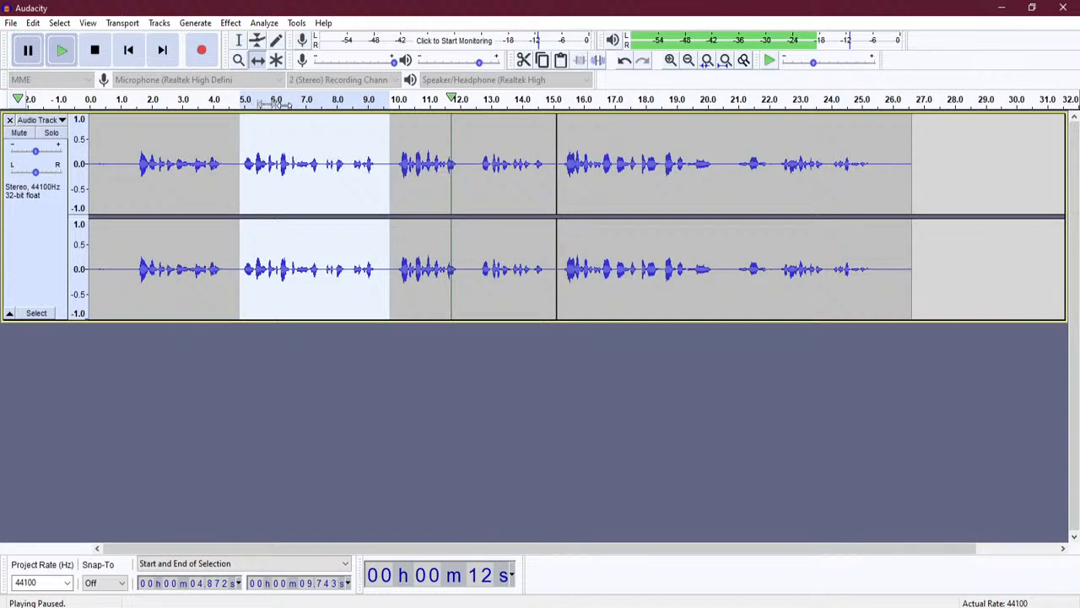
key(space)
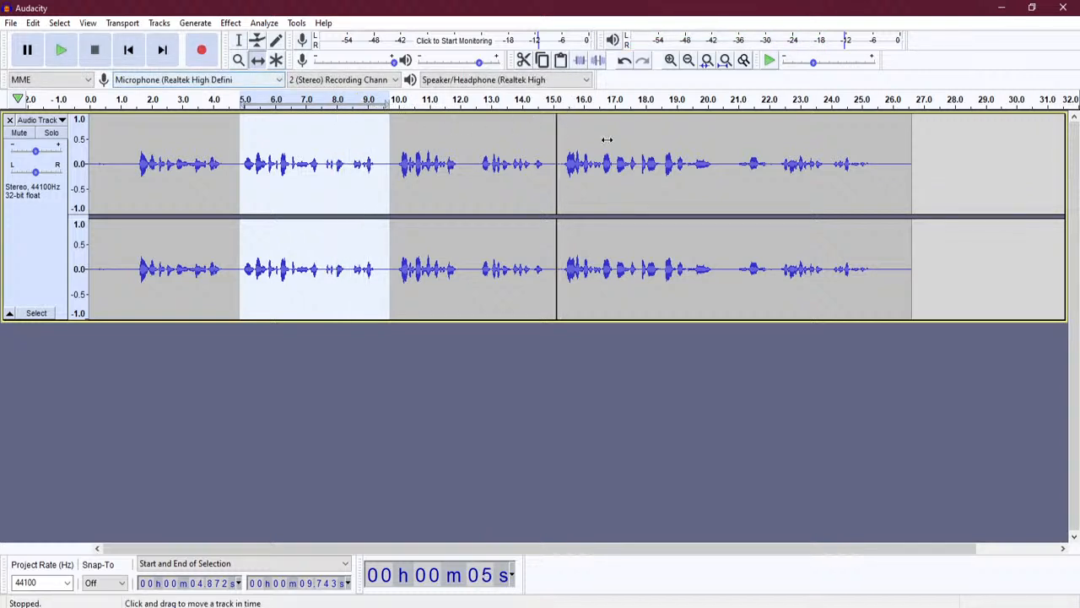
mouse_move(580, 149)
mouse_down()
mouse_move(605, 148)
mouse_move(567, 138)
mouse_up()
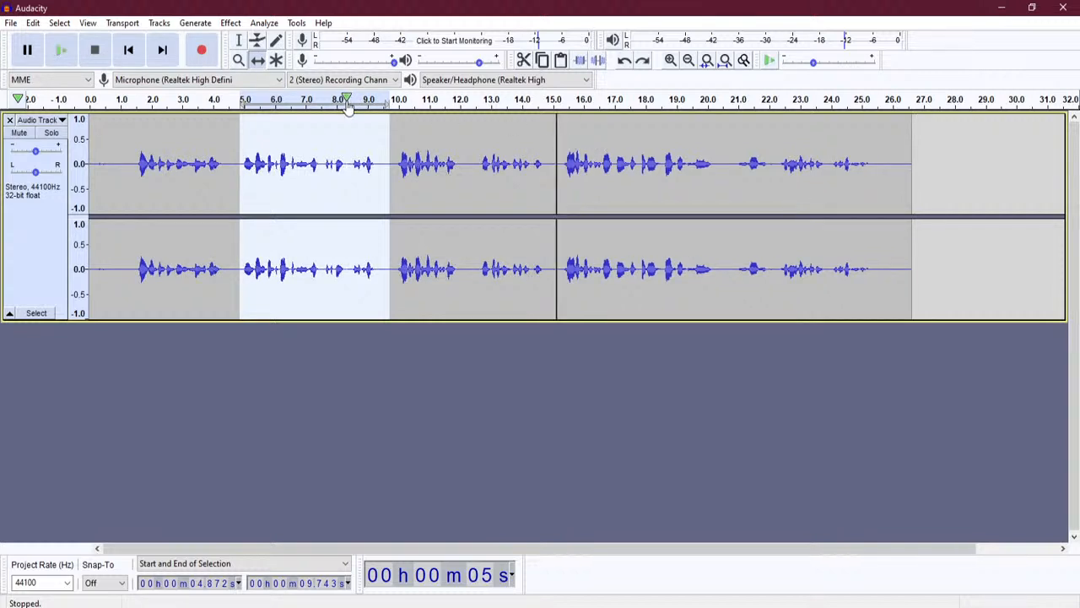
Select the whole track and try shifting its first clip with the Time Shift Tool, then clear the selection.
key(ctrl+a)
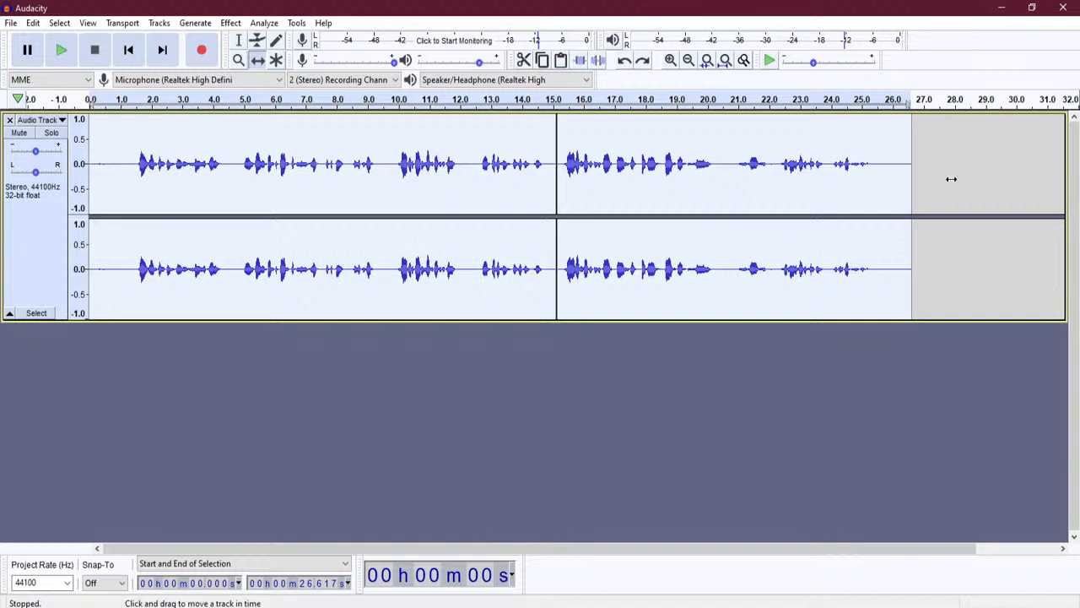
click(259, 64)
drag(123, 140, 157, 143)
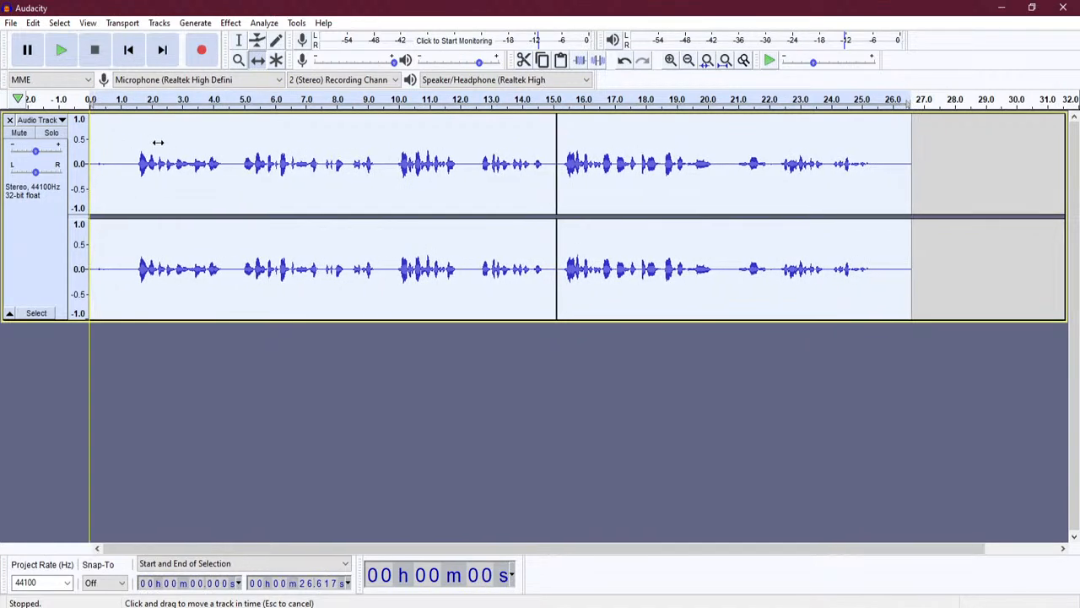
click(173, 363)
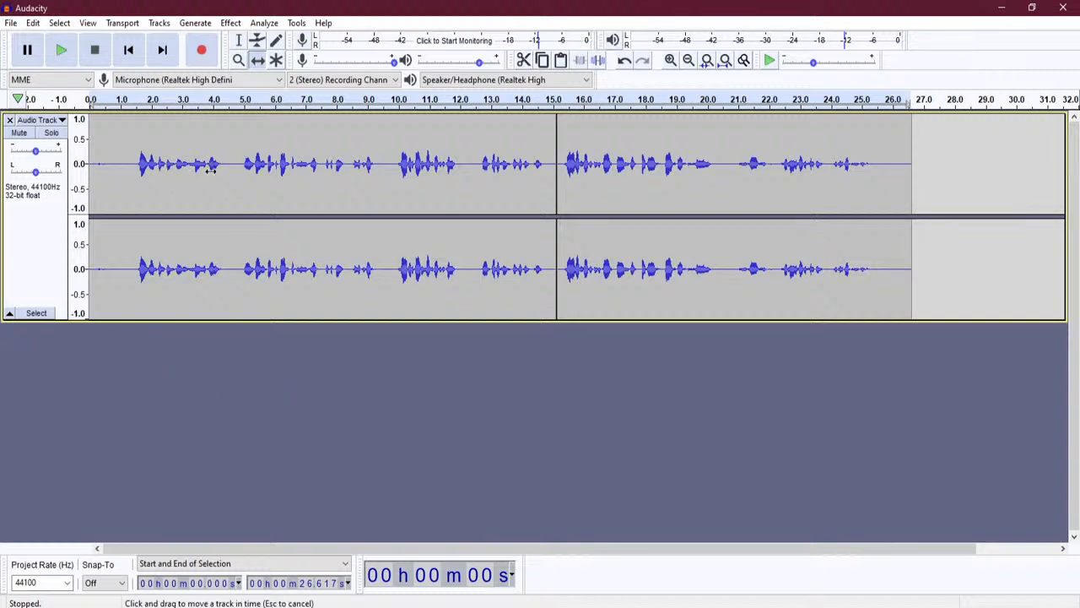
Separate the two clips, shift the first to start at about 2.5 seconds, and place the second directly after it.
mouse_move(602, 162)
mouse_down()
mouse_move(643, 160)
mouse_move(598, 166)
mouse_up()
drag(675, 170, 652, 176)
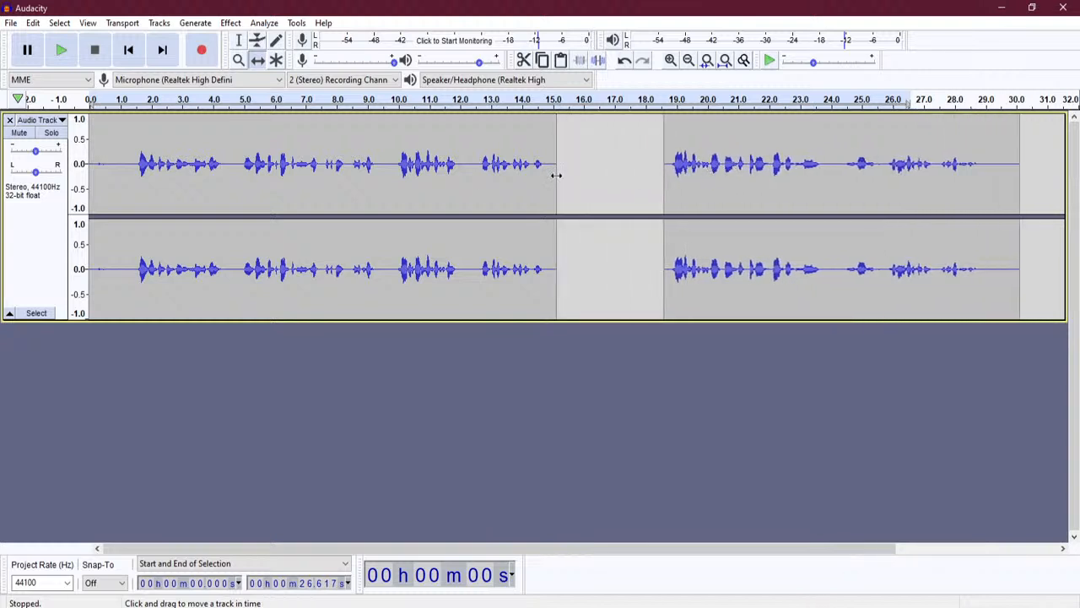
drag(443, 173, 513, 183)
drag(796, 172, 654, 182)
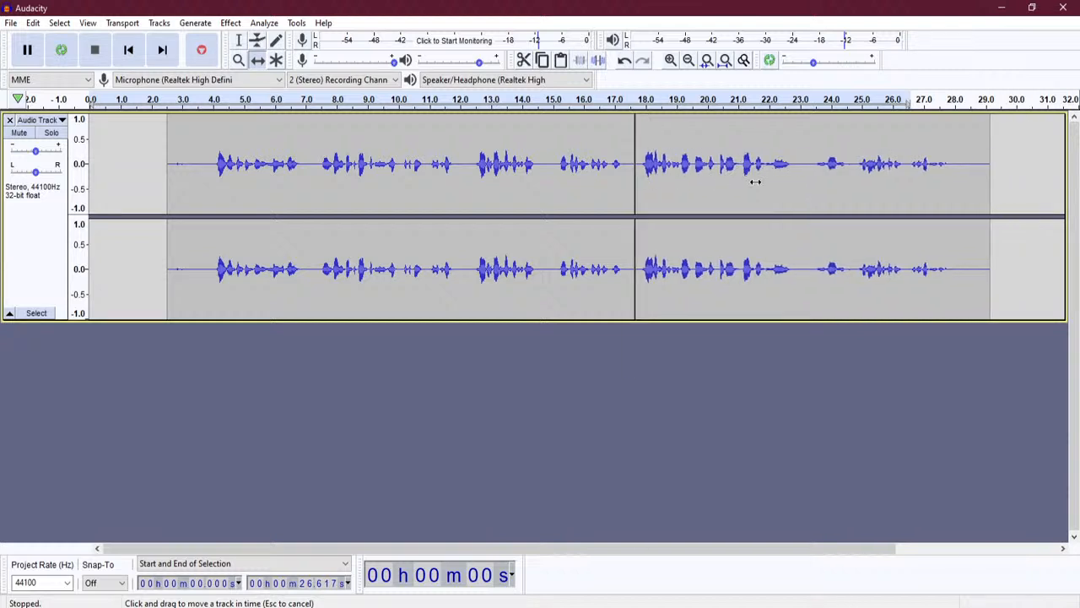
Move the first clip back to 0 seconds and rejoin the second clip to its end at about 15.1 seconds.
mouse_move(770, 179)
mouse_down()
mouse_move(792, 164)
mouse_move(739, 178)
mouse_move(785, 164)
mouse_move(725, 165)
mouse_move(773, 163)
mouse_up()
mouse_move(488, 165)
mouse_down()
mouse_move(545, 164)
mouse_move(479, 164)
mouse_up()
drag(716, 164, 683, 157)
drag(563, 158, 493, 163)
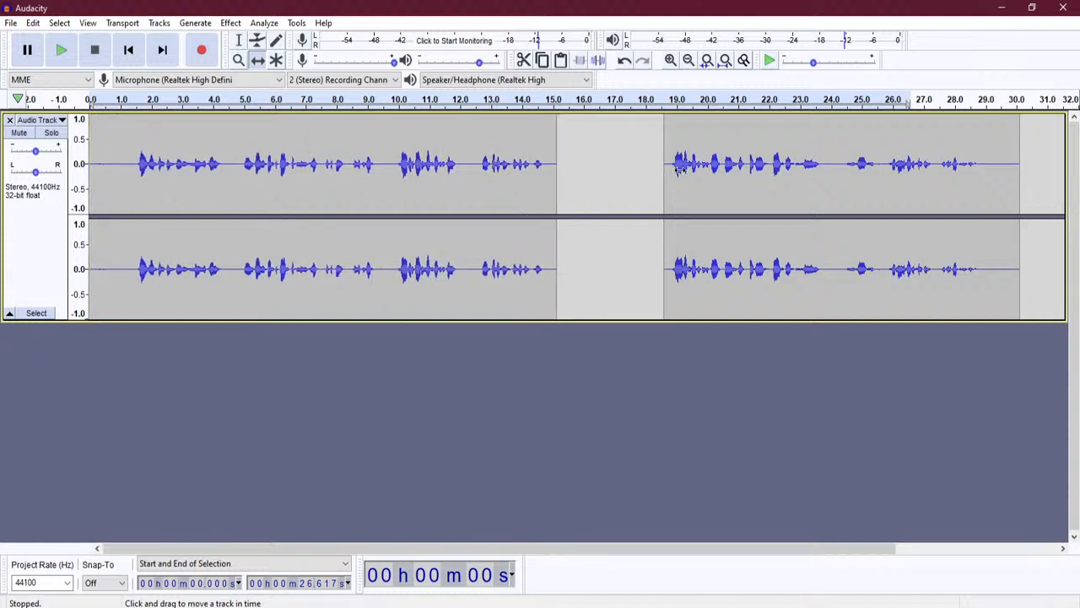
drag(753, 163, 533, 166)
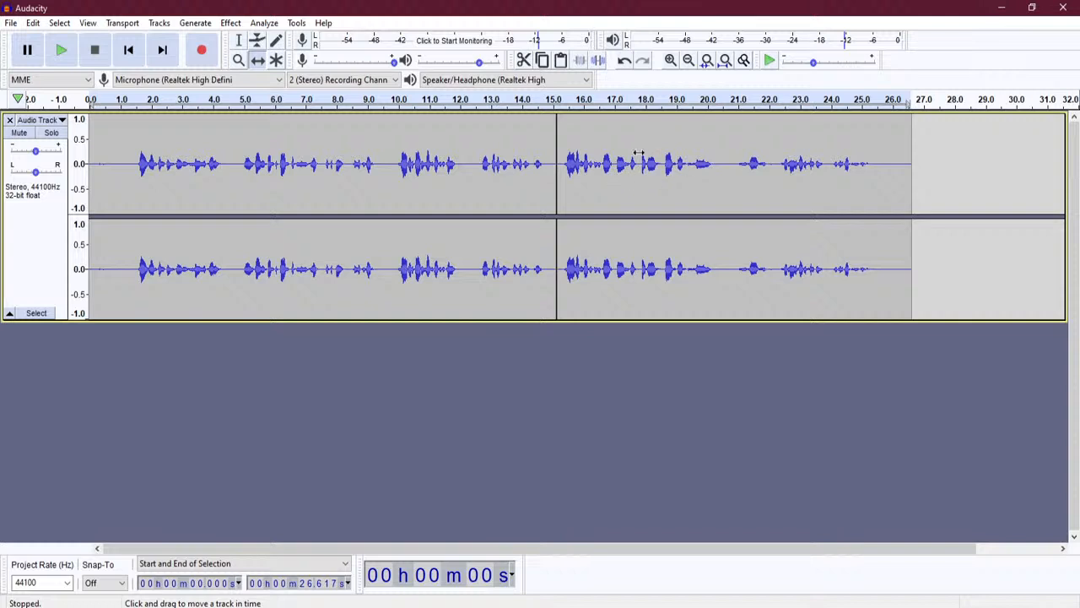
Shift the first clip about 0.9 seconds earlier and the second to start at about 17.2 seconds, then play across the gap and stop.
drag(643, 166, 536, 204)
drag(613, 199, 665, 187)
mouse_move(376, 166)
mouse_down()
mouse_move(419, 165)
mouse_move(352, 167)
mouse_move(417, 167)
mouse_move(374, 168)
mouse_move(397, 170)
mouse_move(381, 175)
mouse_up()
mouse_move(667, 171)
mouse_down()
mouse_move(577, 171)
mouse_move(665, 157)
mouse_up()
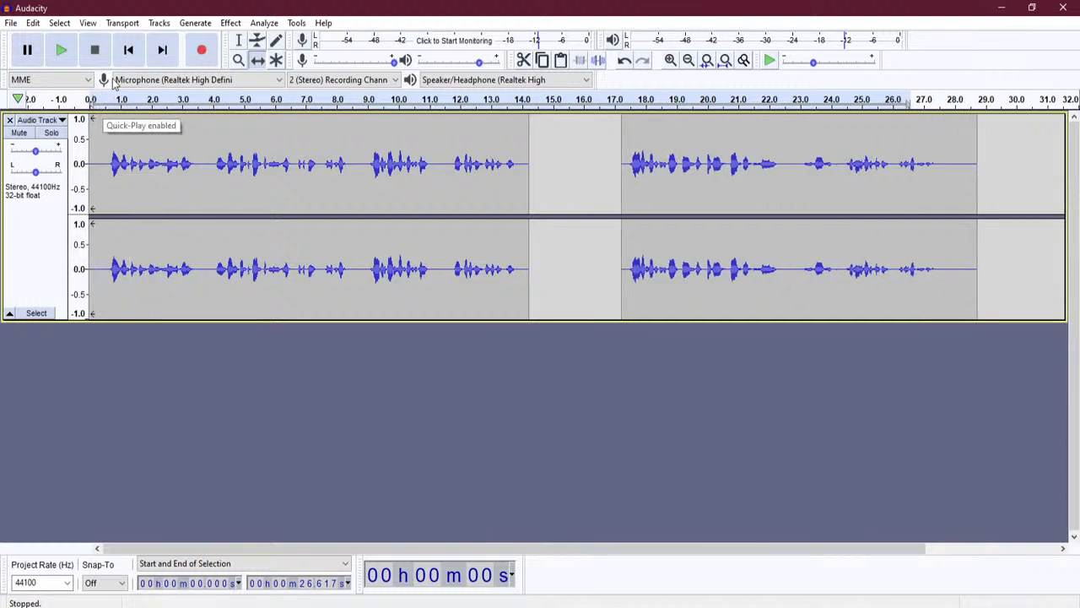
click(61, 50)
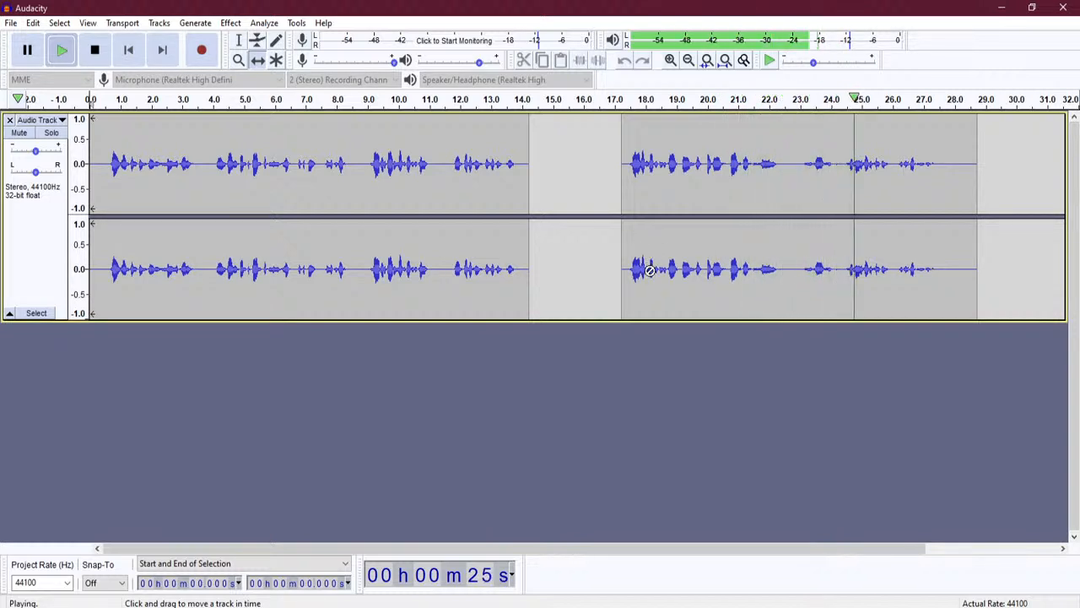
key(space)
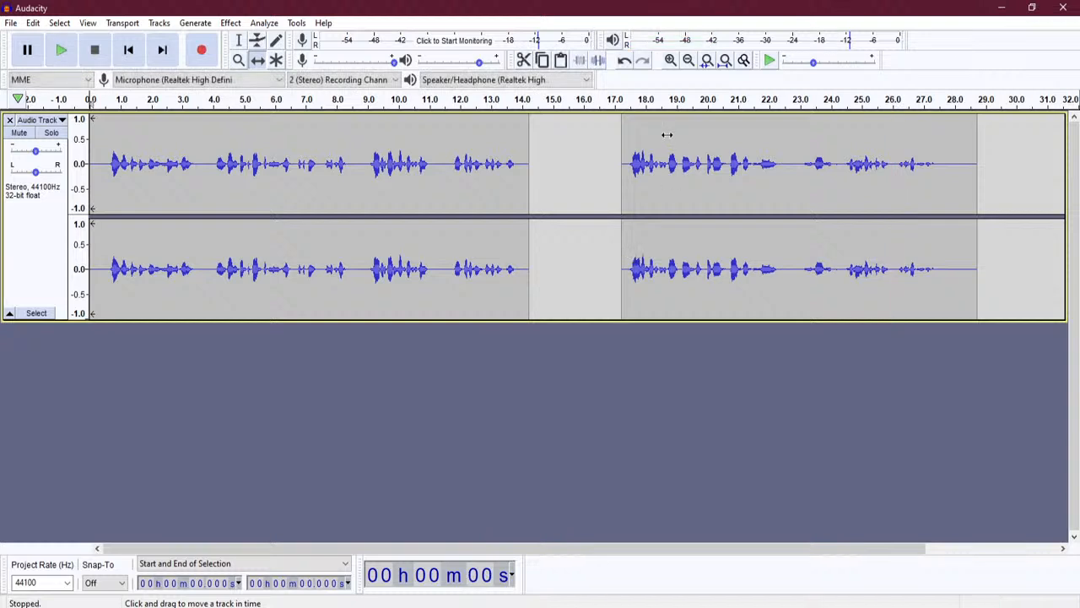
Shift the first clip back to its original start and close the gap by butting the second clip against it at about 15.1 seconds.
drag(706, 152, 643, 158)
drag(415, 167, 448, 174)
drag(673, 174, 624, 179)
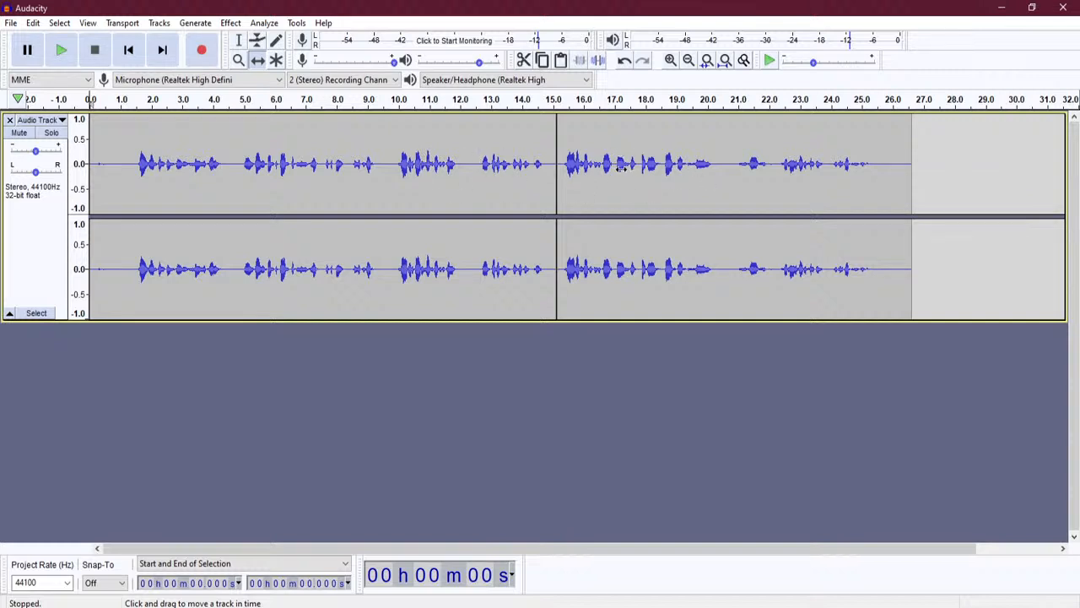
mouse_move(632, 185)
mouse_down()
mouse_move(697, 186)
mouse_move(612, 187)
mouse_up()
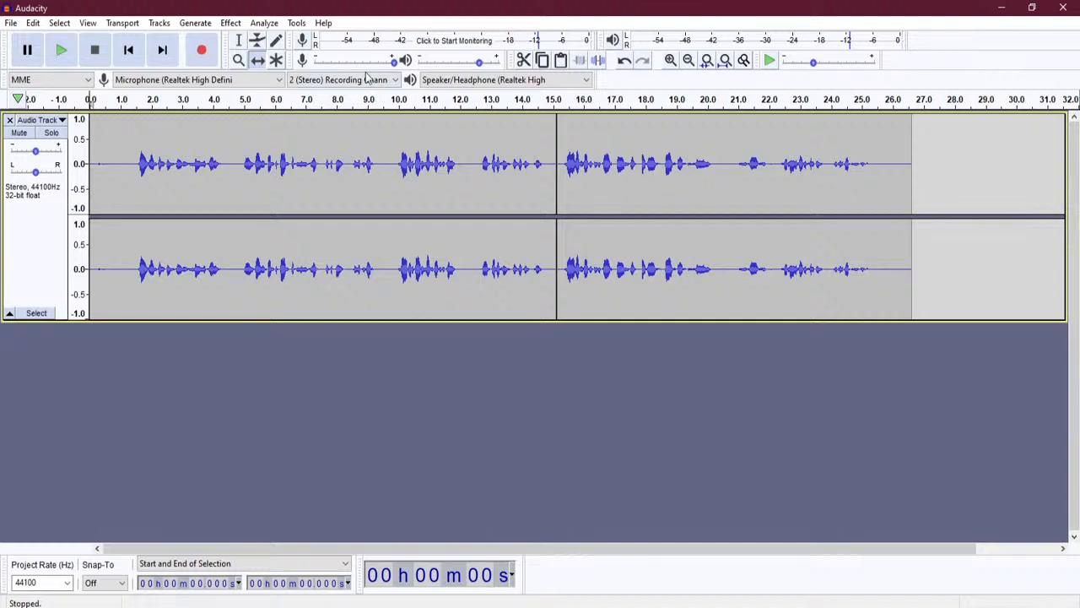
Select the second clip's audio from about 15.1 to 26.6 seconds and cut it out of the track.
click(239, 42)
drag(914, 167, 559, 210)
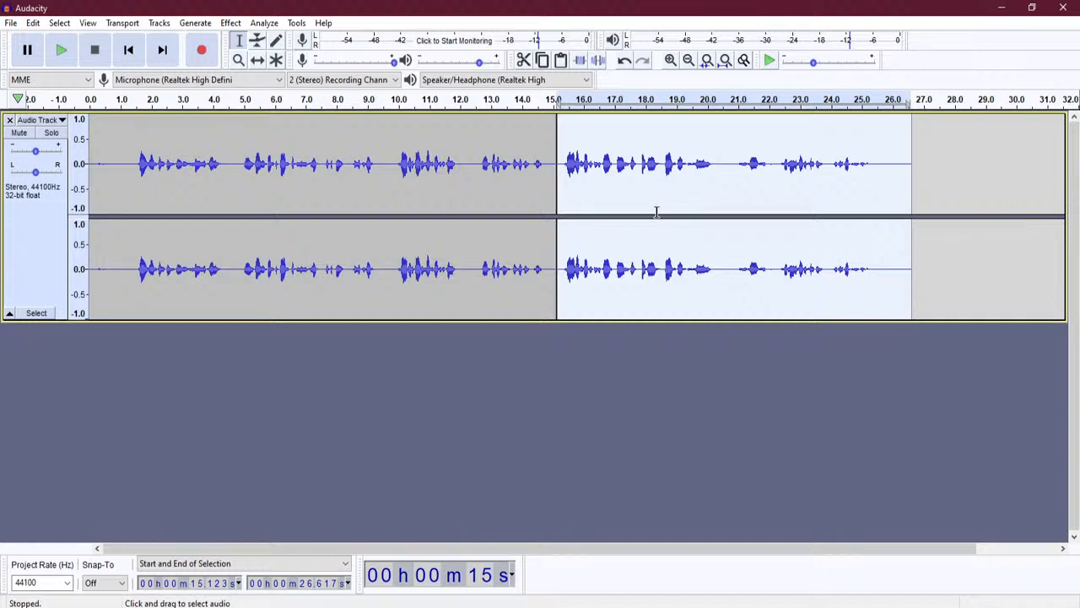
click(33, 23)
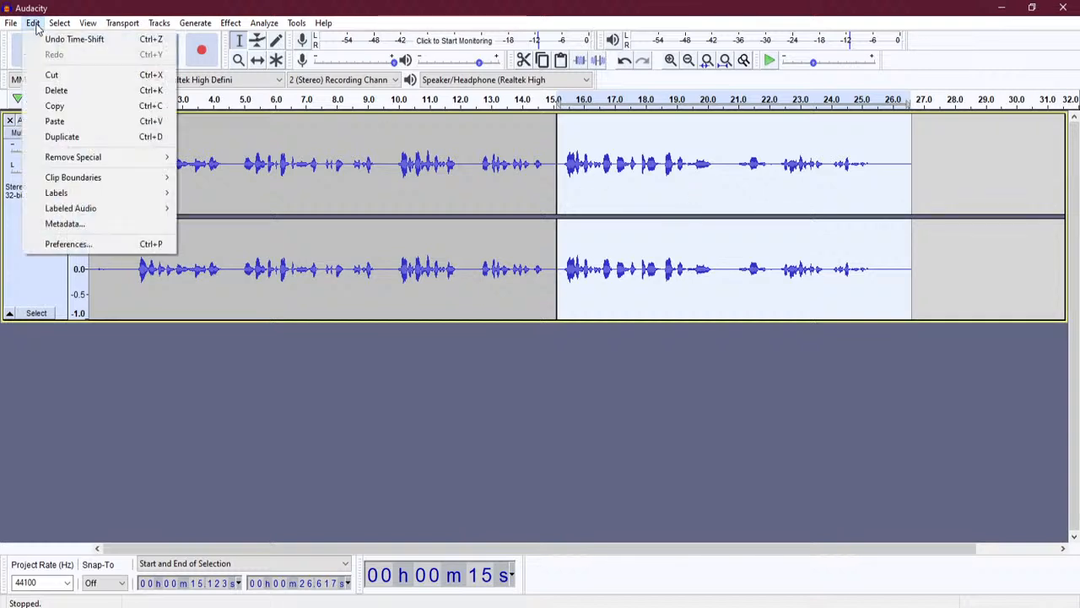
click(85, 79)
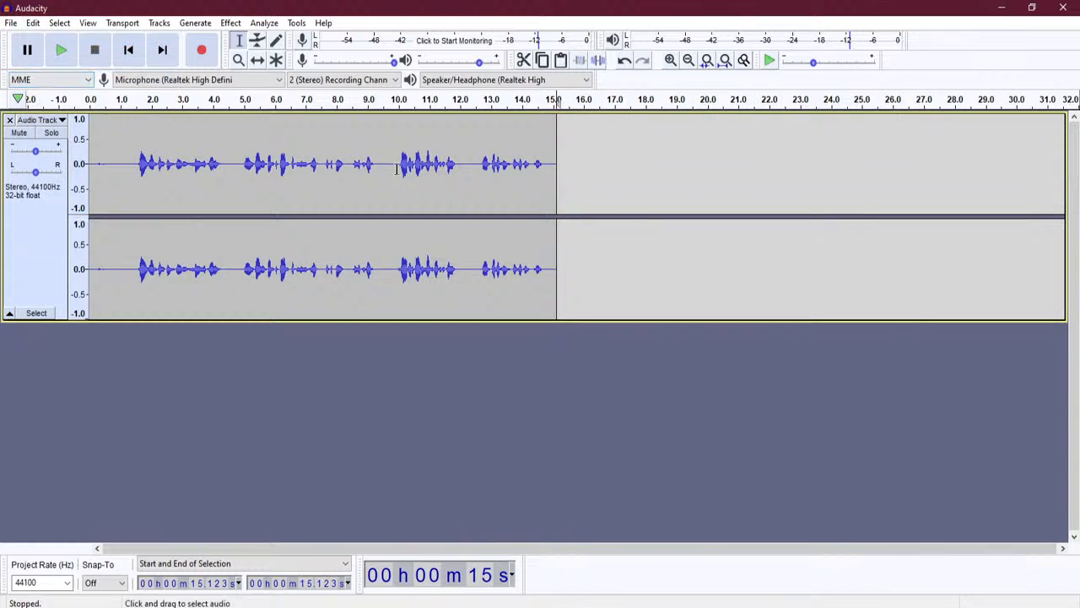
Shift the remaining clip to start at about 15.2 seconds, then start playback from the timeline's beginning and pause it.
click(257, 60)
drag(174, 138, 643, 161)
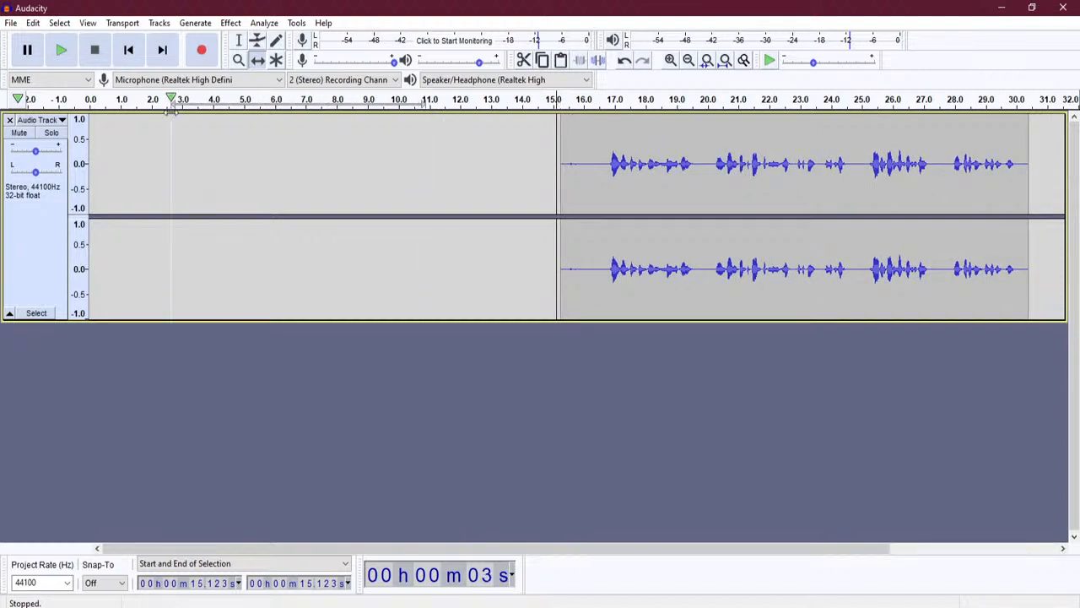
click(90, 98)
click(92, 99)
click(91, 99)
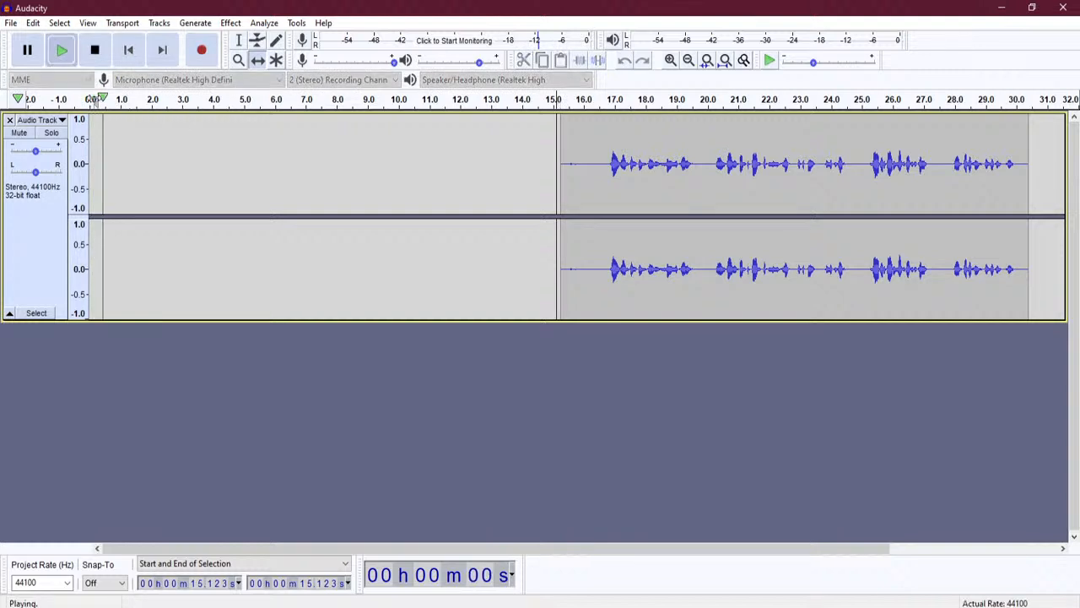
key(p)
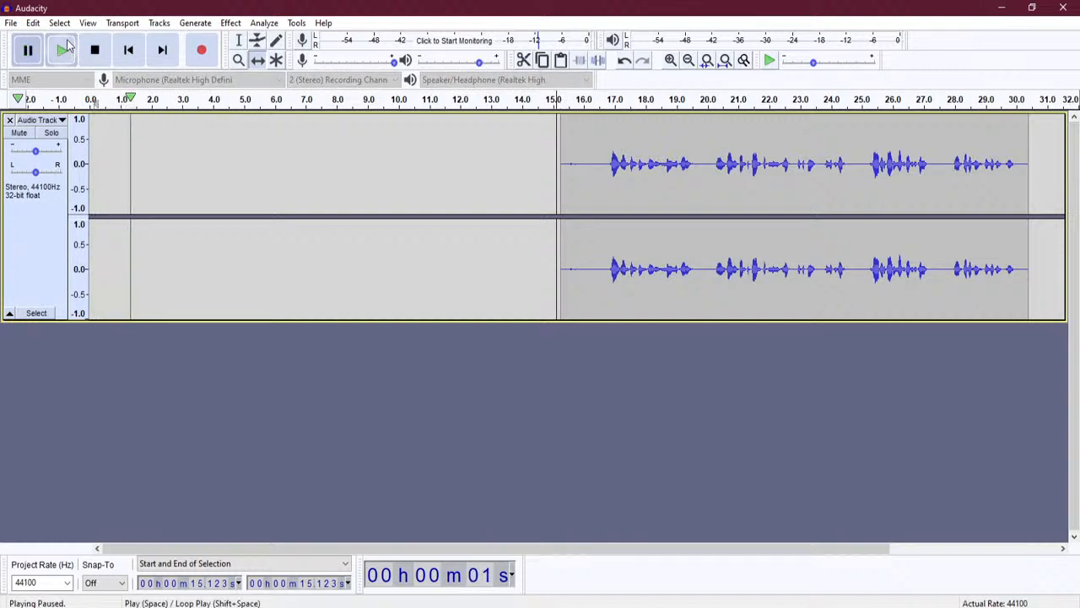
Paste the cut audio, shift it to the track's start, and place the other clip directly after it at about 11.5 seconds.
click(33, 23)
click(54, 122)
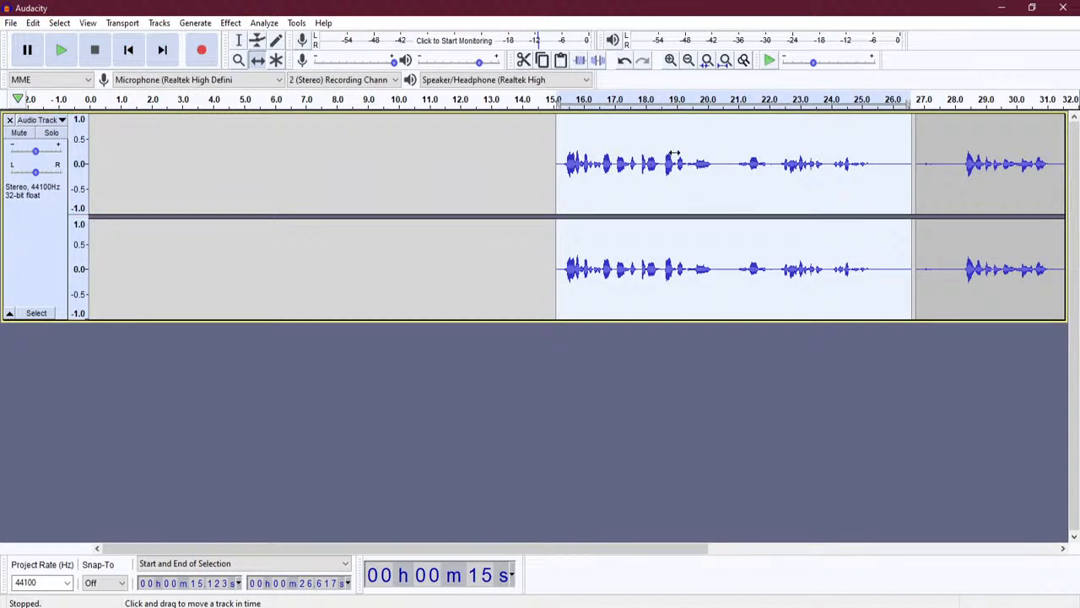
drag(671, 152, 212, 188)
drag(968, 155, 485, 186)
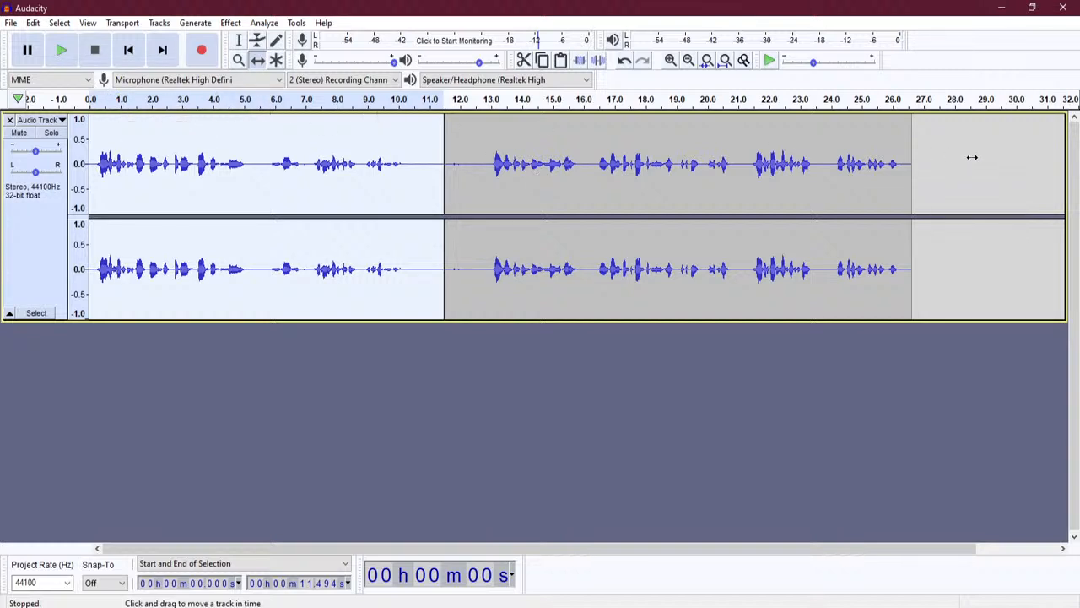
Play the rearranged track from the start to hear both clips in their swapped order, then stop playback.
click(92, 99)
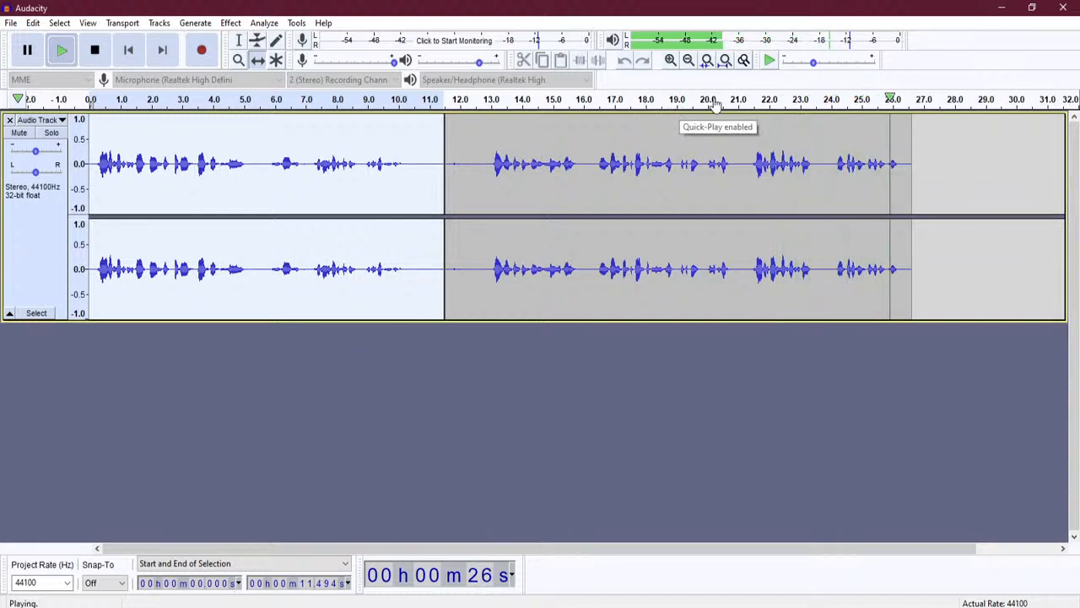
key(space)
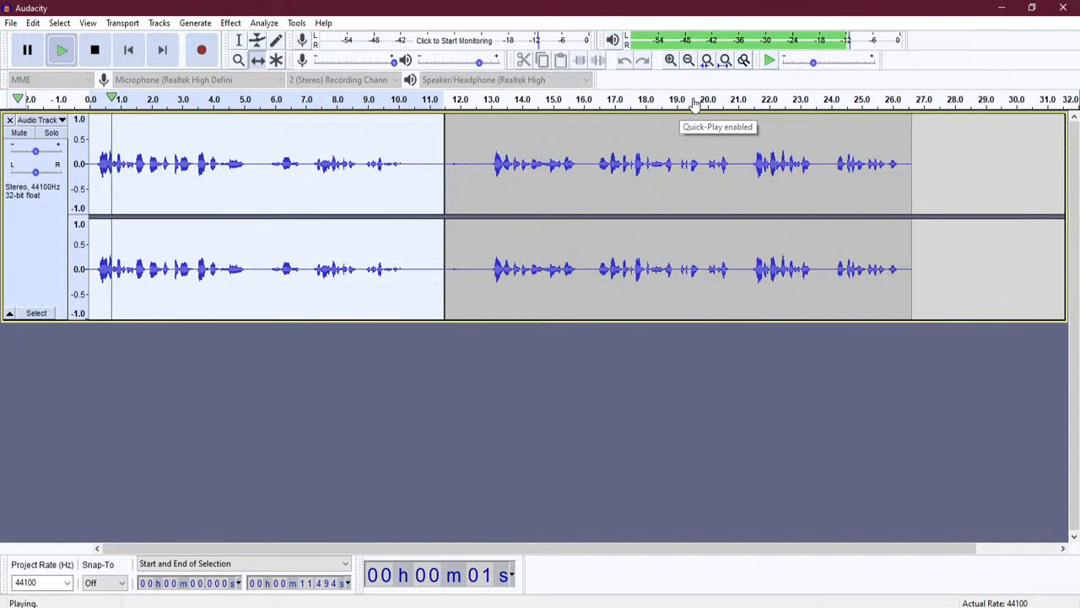
key(space)
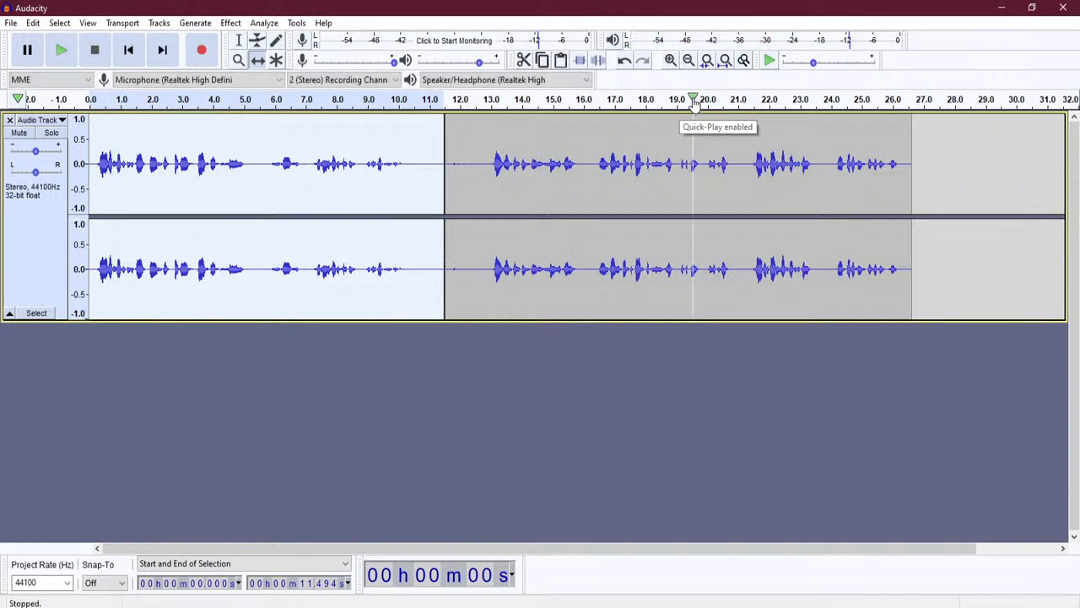
Look over the available editing and trimming commands, then clear the selection.
click(33, 22)
click(468, 7)
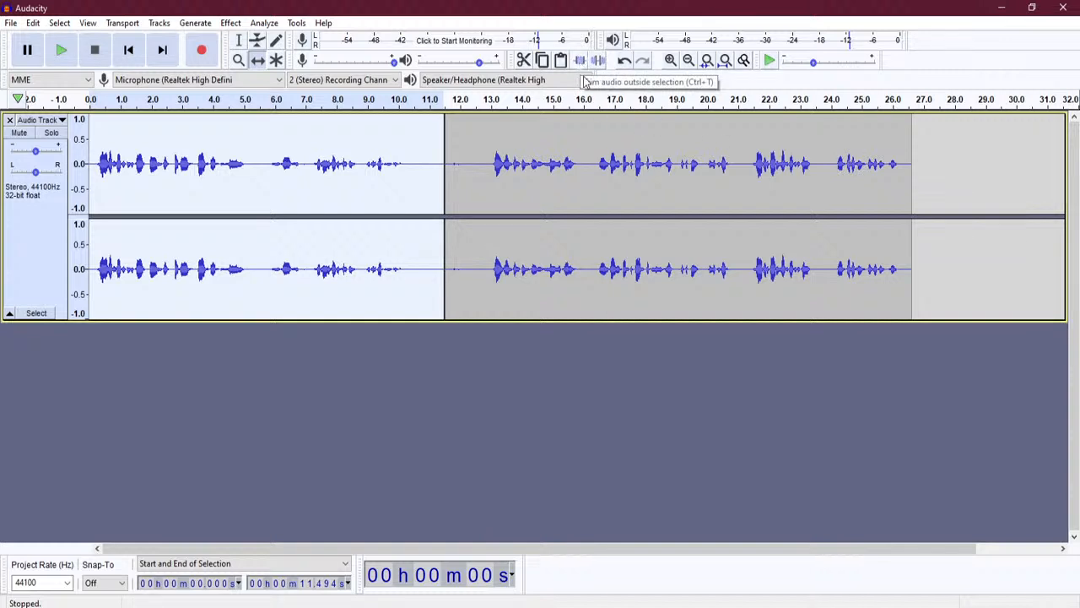
click(563, 361)
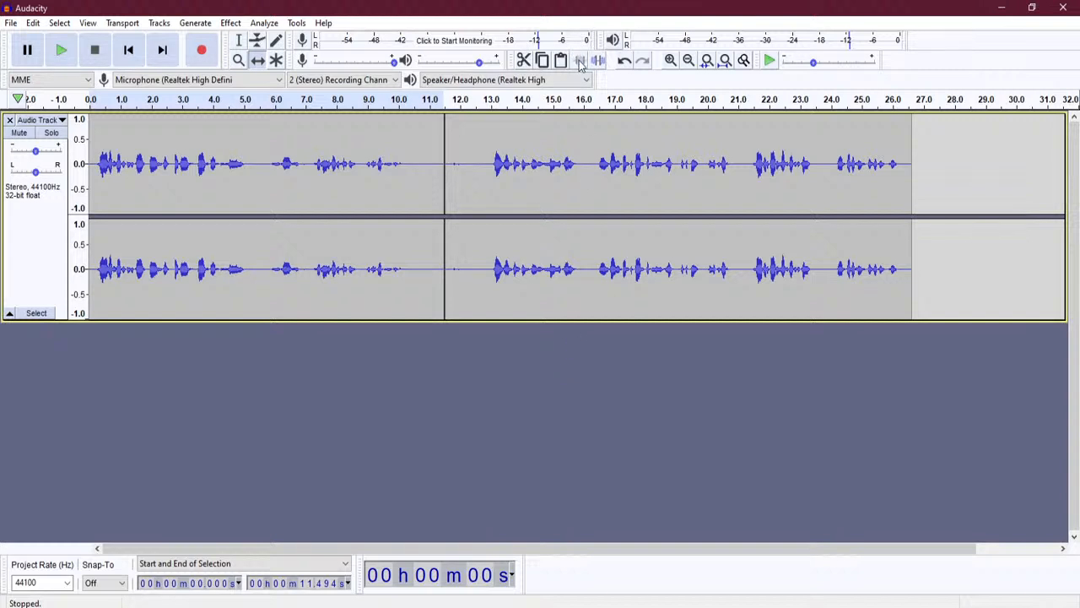
With the Selection tool, select from the track's start to about 0.35 seconds, trim the audio outside it, then undo the trim.
click(40, 315)
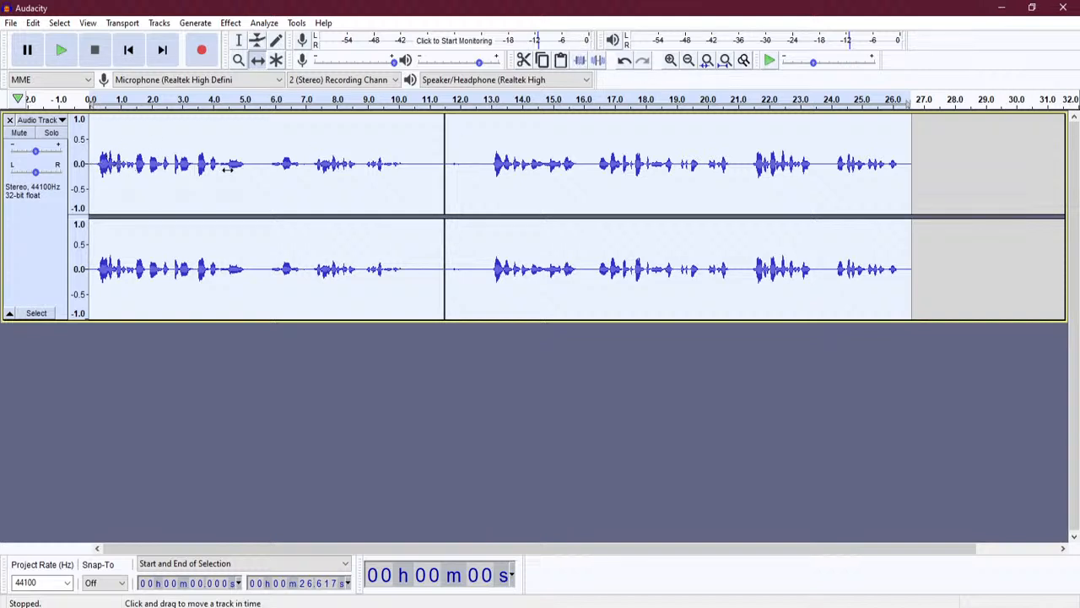
click(239, 39)
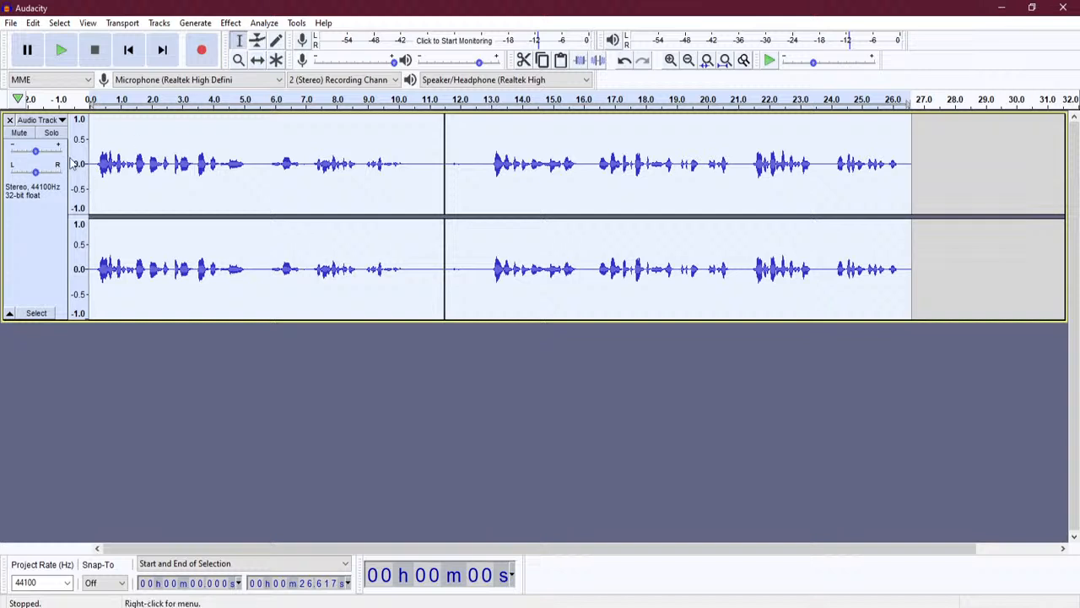
drag(95, 152, 72, 147)
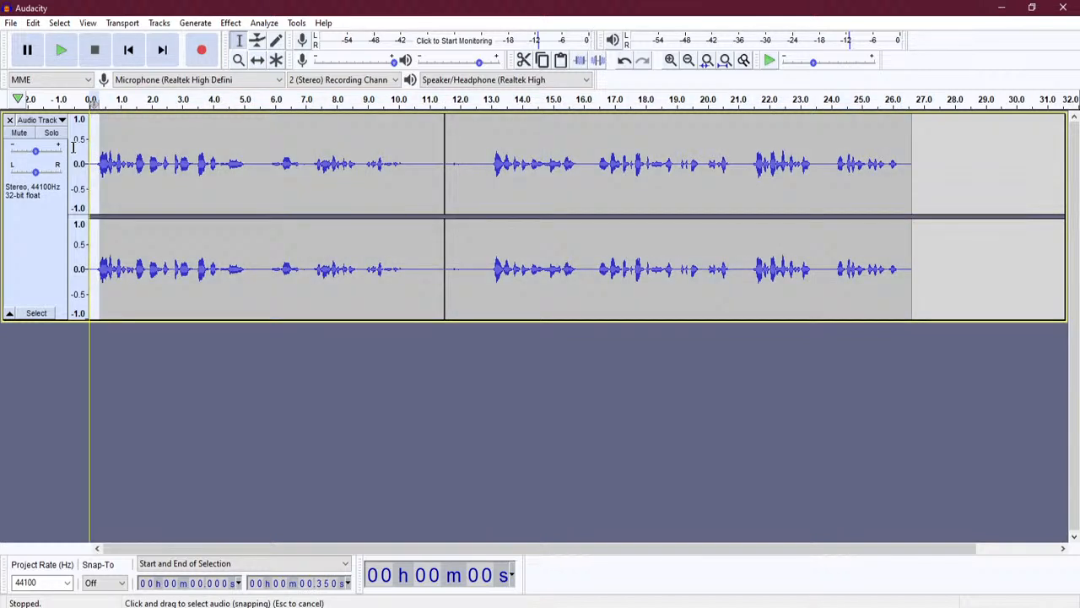
click(580, 61)
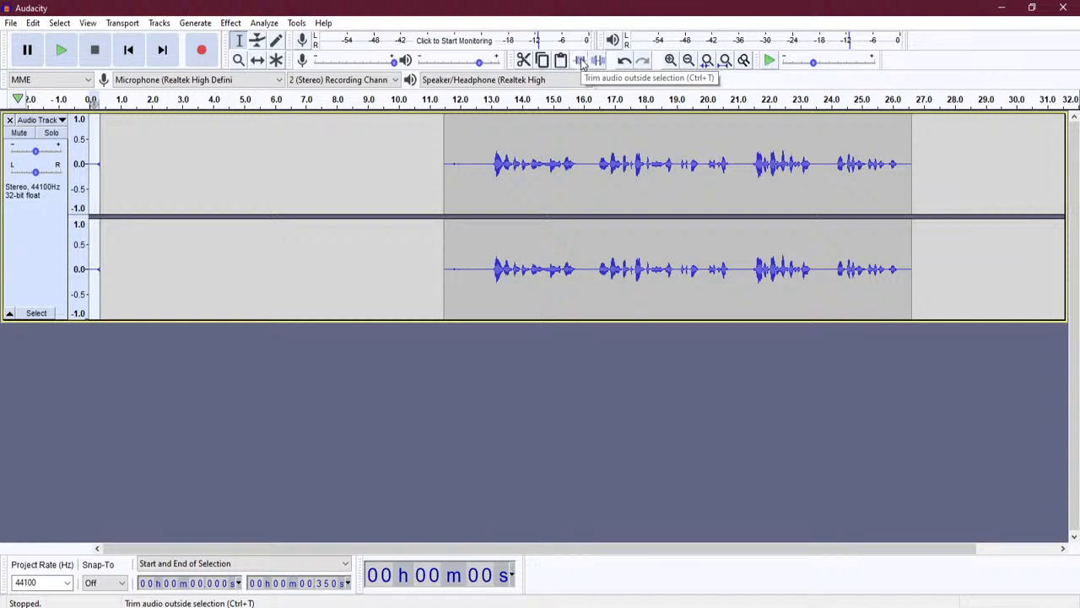
key(ctrl+z)
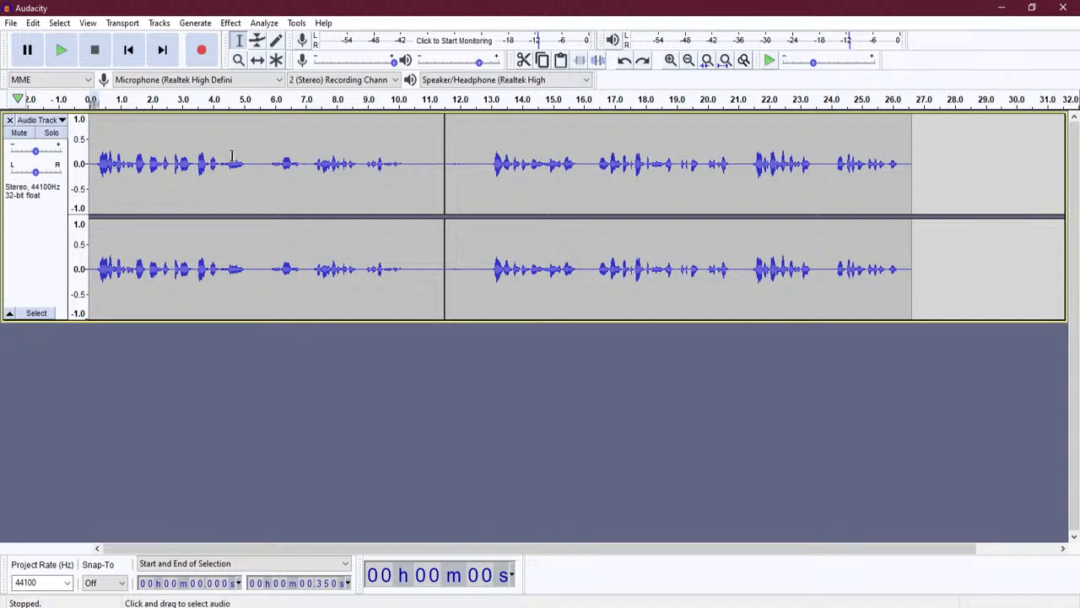
Select the first clip's speech from about 0.35 to 10.2 seconds, trim the audio outside it, then undo the trim.
drag(99, 154, 404, 165)
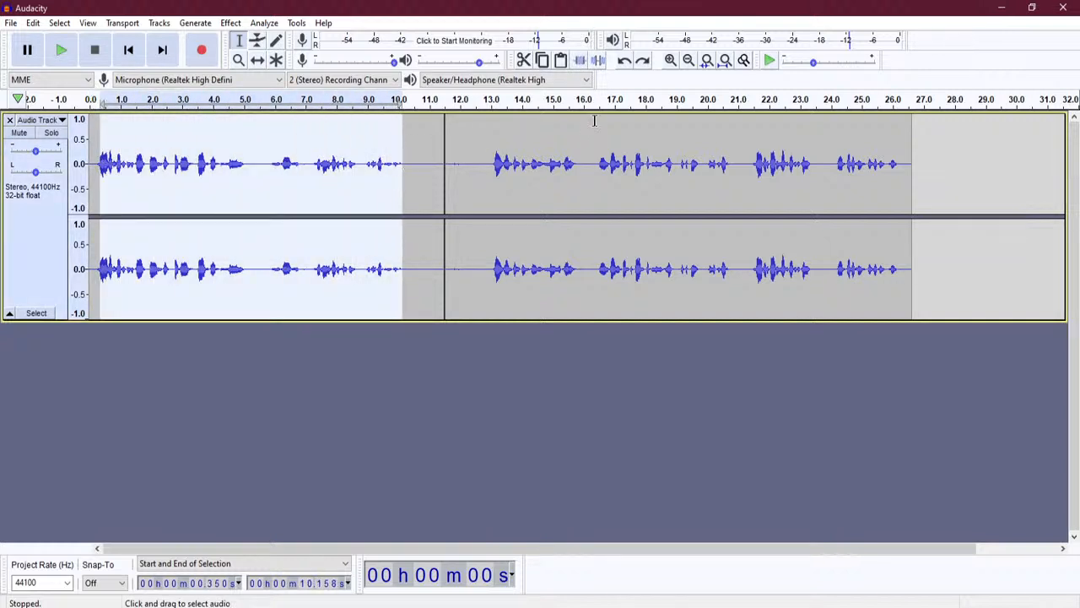
click(581, 66)
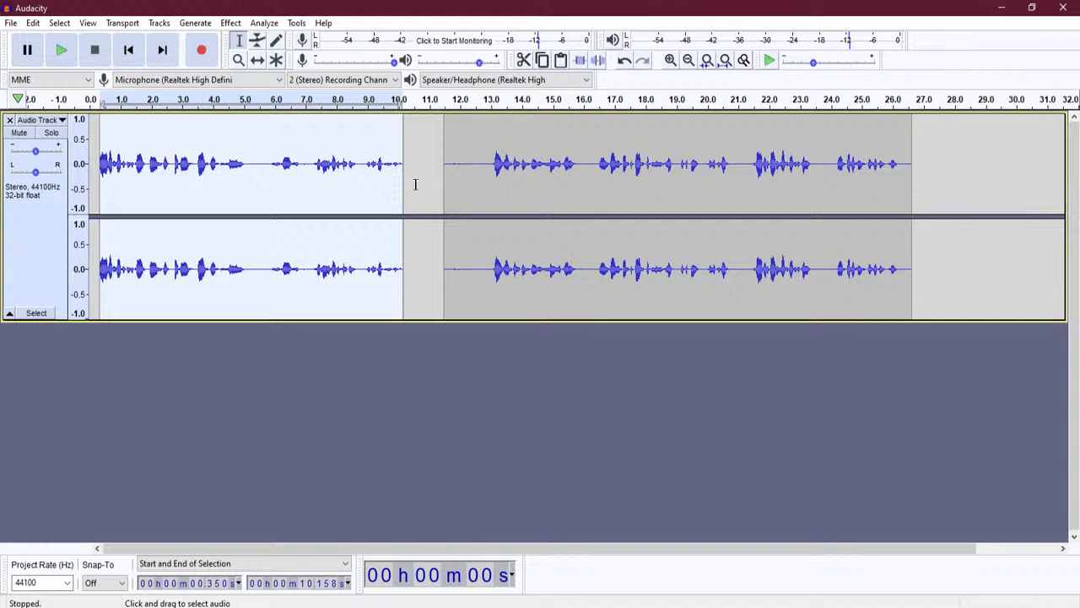
key(ctrl+z)
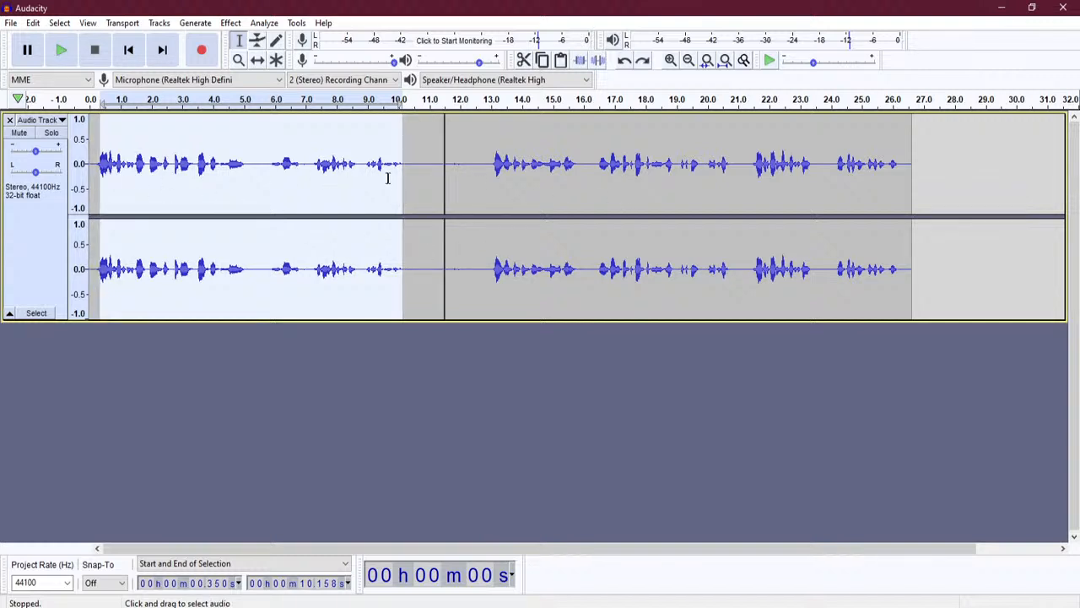
Silence the selected speech in the first clip, then undo the silencing.
click(599, 63)
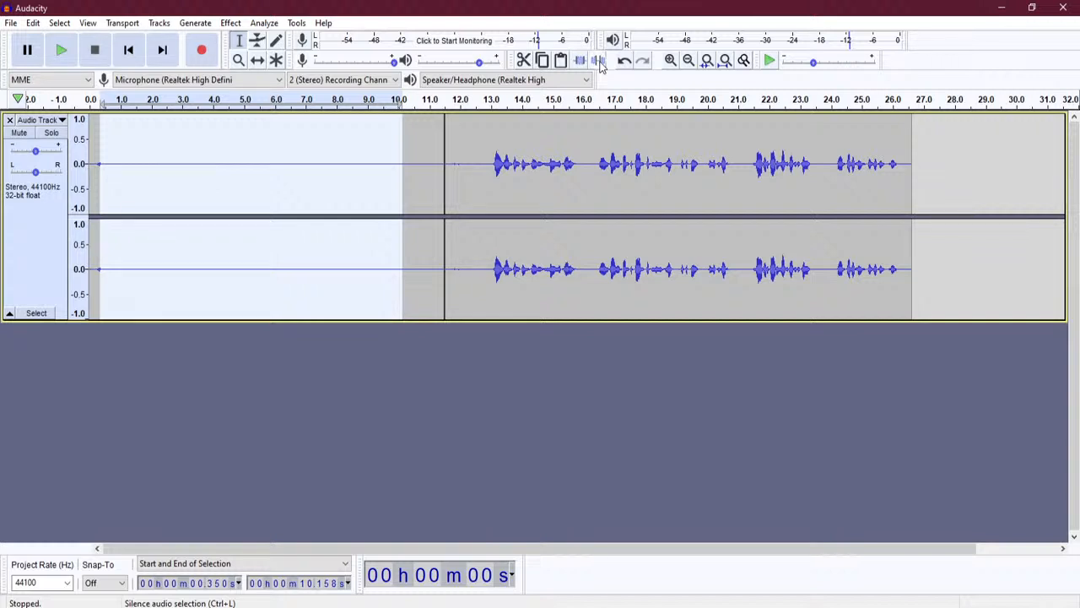
click(598, 61)
key(ctrl+z)
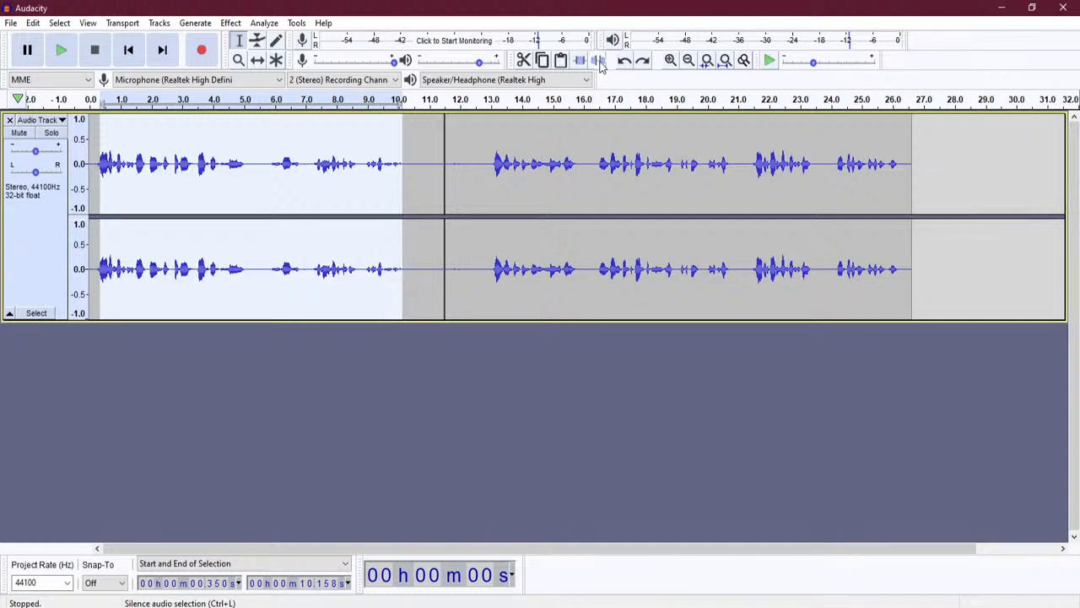
Clear the selection and cut the speech from about 21.5 to 23.4 seconds in the second clip.
click(483, 176)
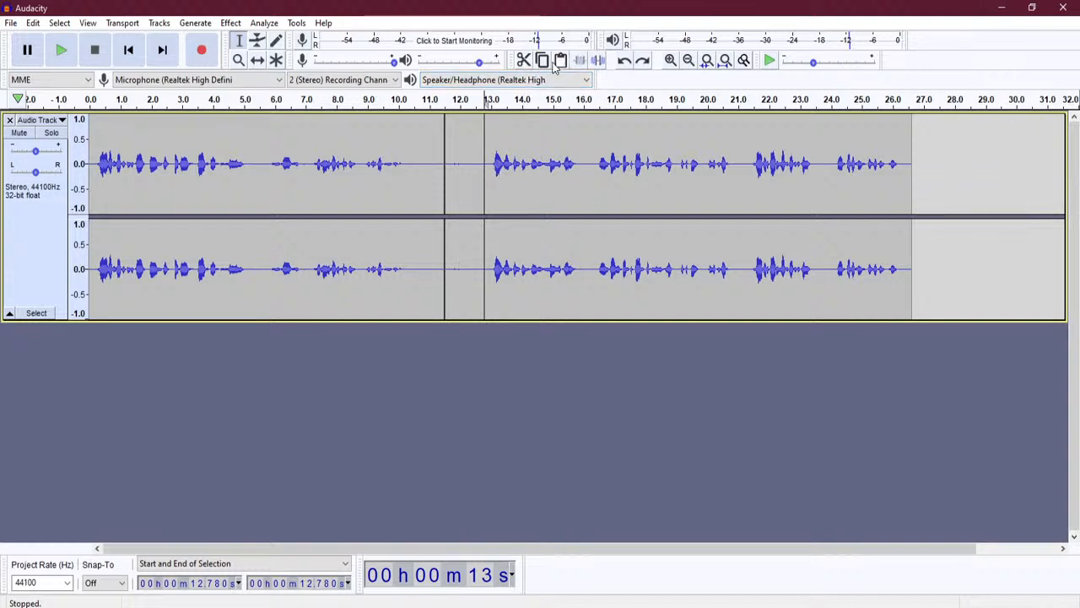
drag(754, 166, 813, 175)
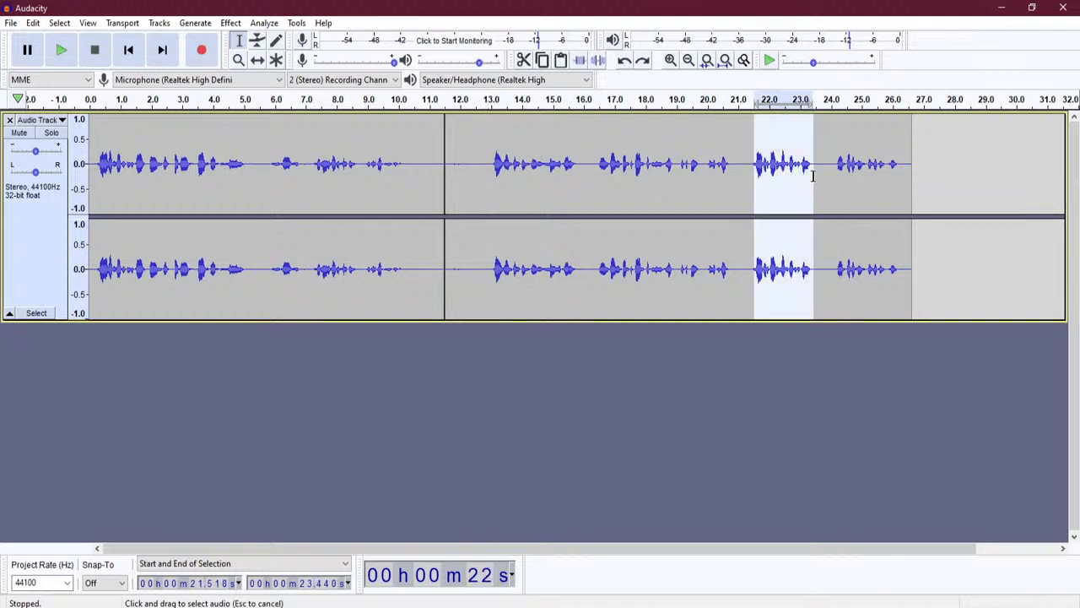
click(524, 61)
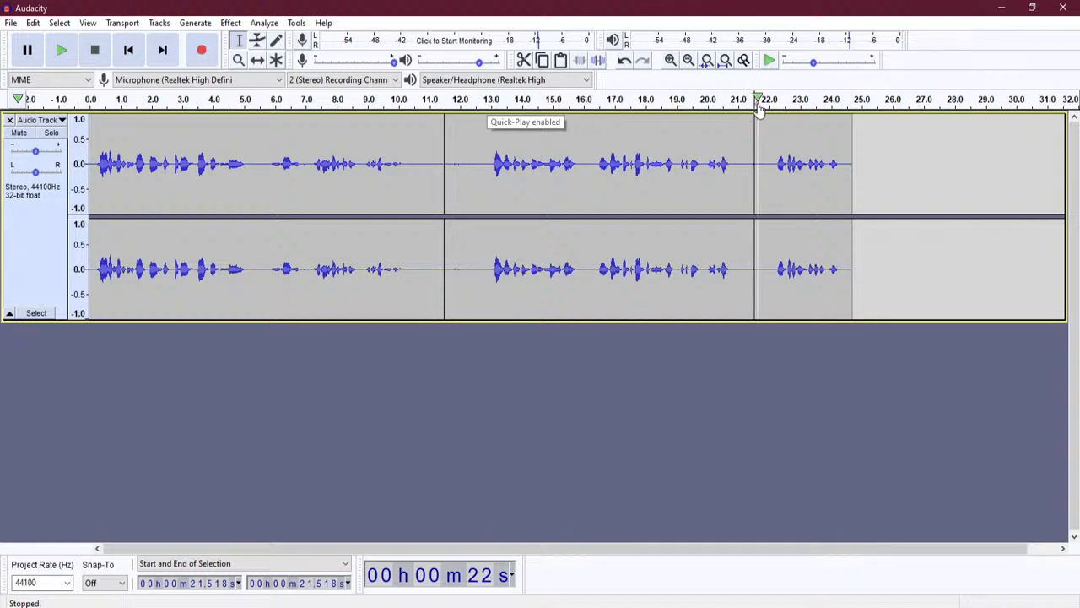
Play the second clip from several timeline positions between about 12 and 13 seconds, stopping playback each time.
drag(758, 105, 477, 99)
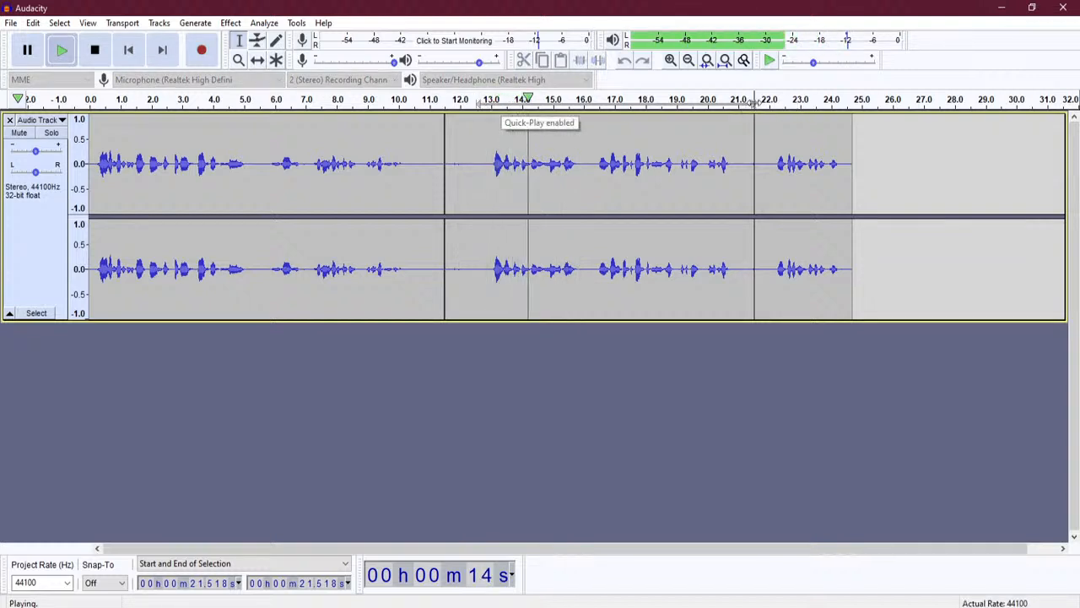
click(482, 103)
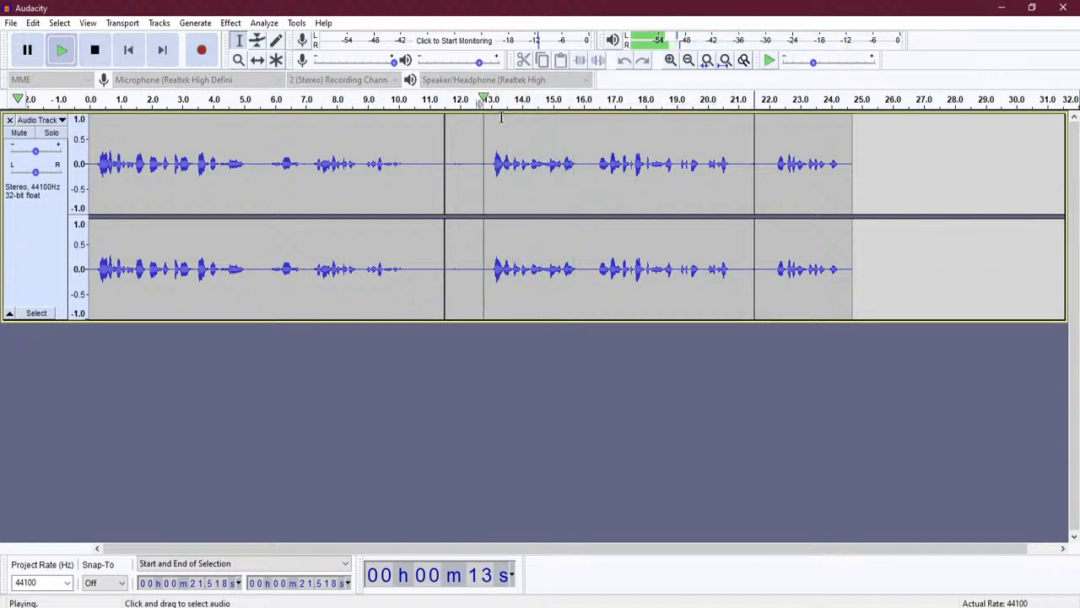
key(space)
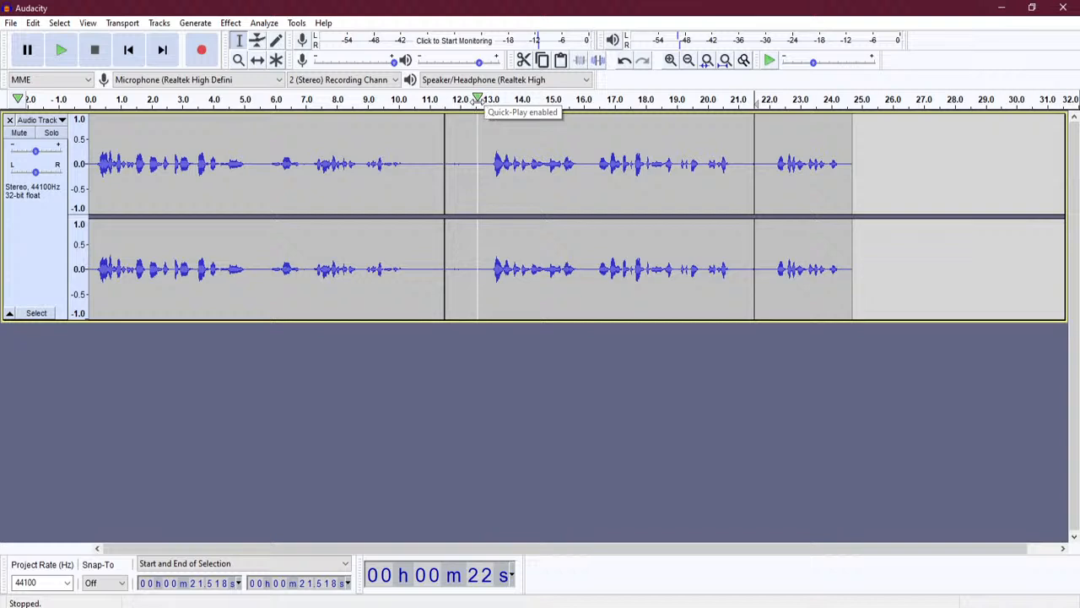
click(477, 100)
key(space)
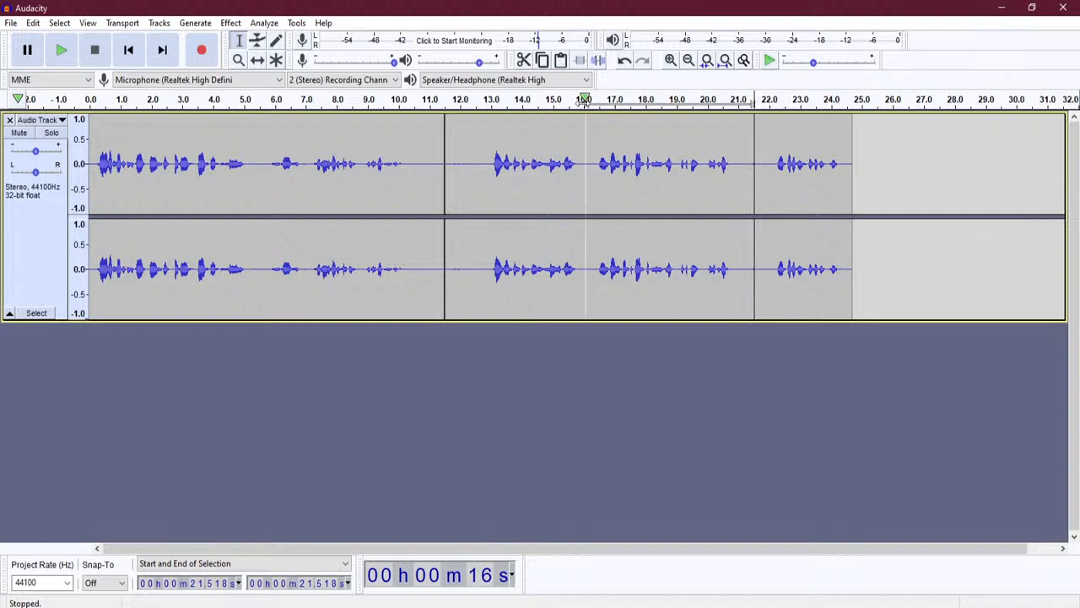
click(464, 101)
key(space)
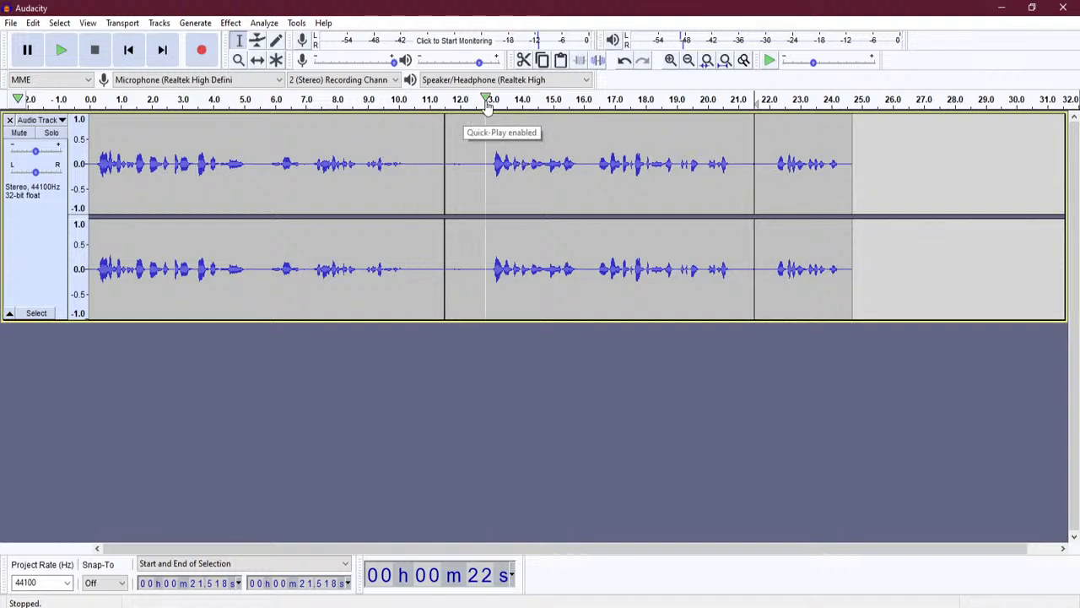
Paste the cut speech back at about 21.5 seconds, then undo the paste.
click(562, 61)
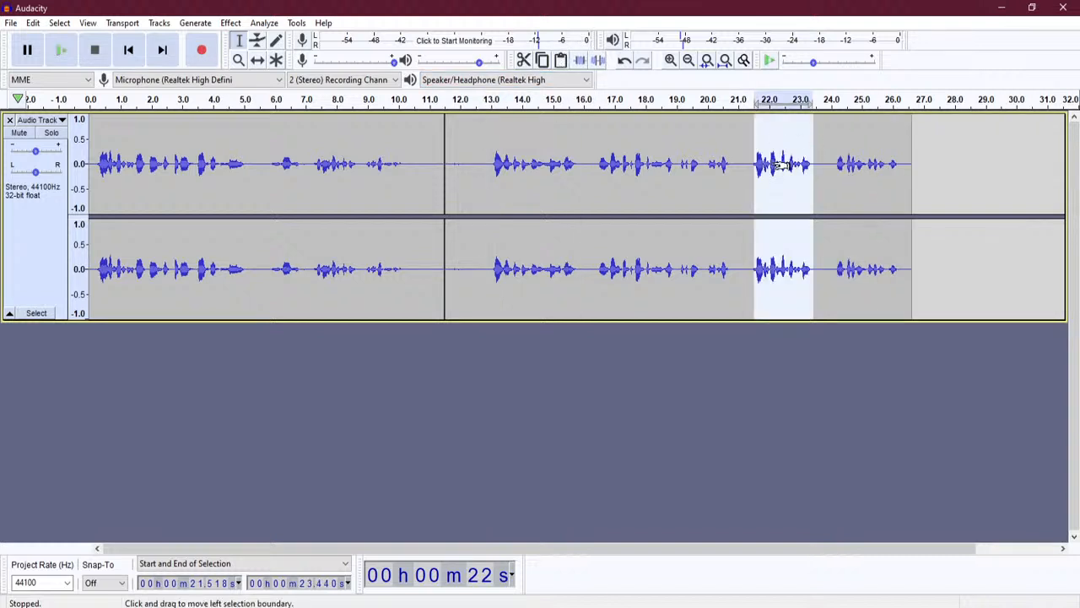
key(ctrl+z)
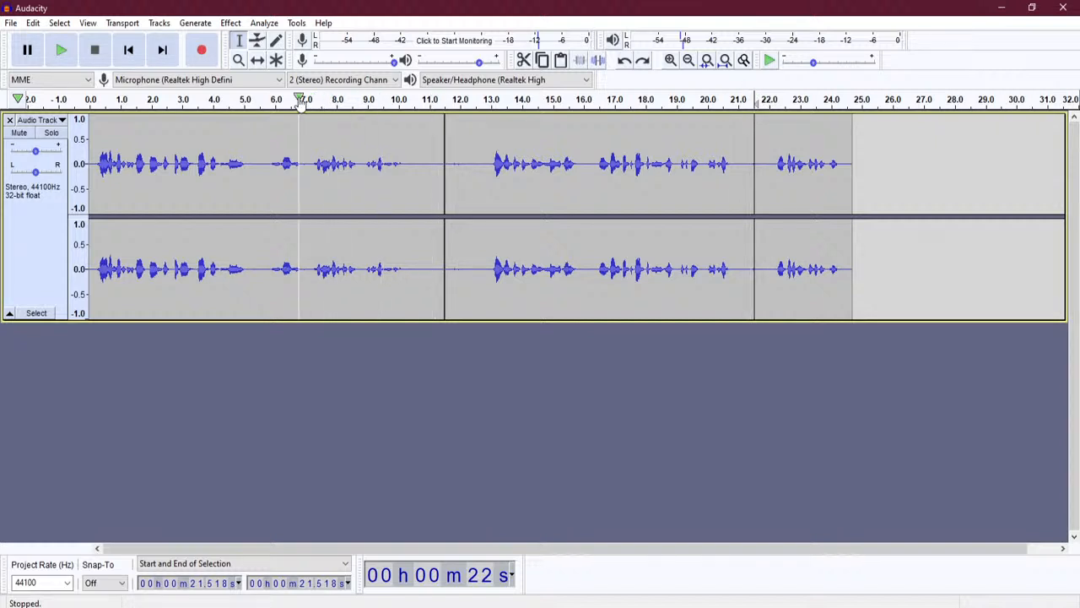
Extend the selection from the cursor back to the track's start and play from several timeline positions, then stop playback.
key(shift+Home)
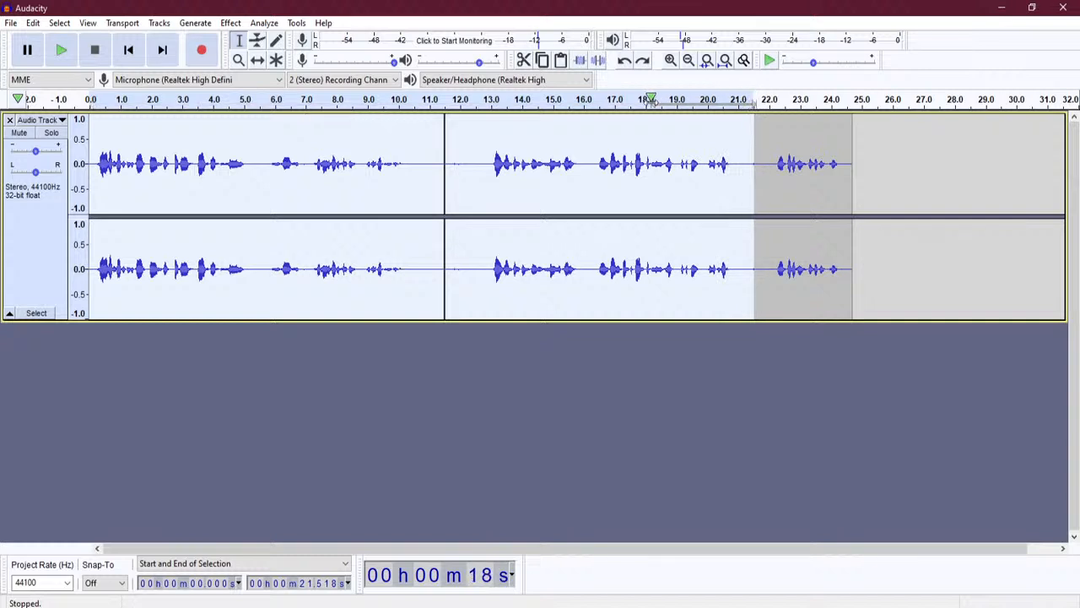
click(243, 99)
key(space)
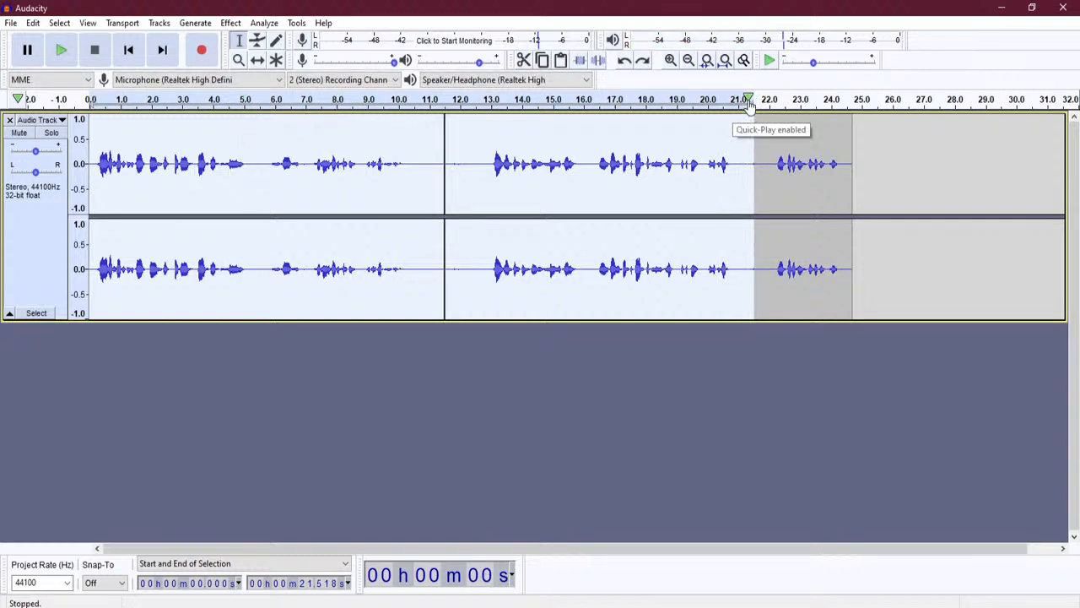
click(388, 101)
click(325, 102)
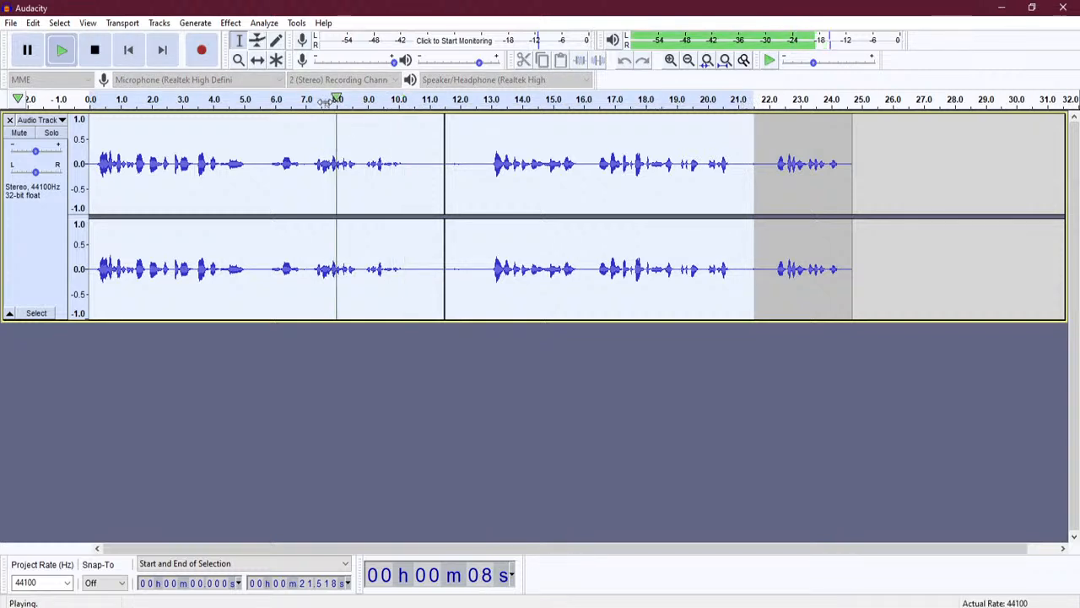
key(space)
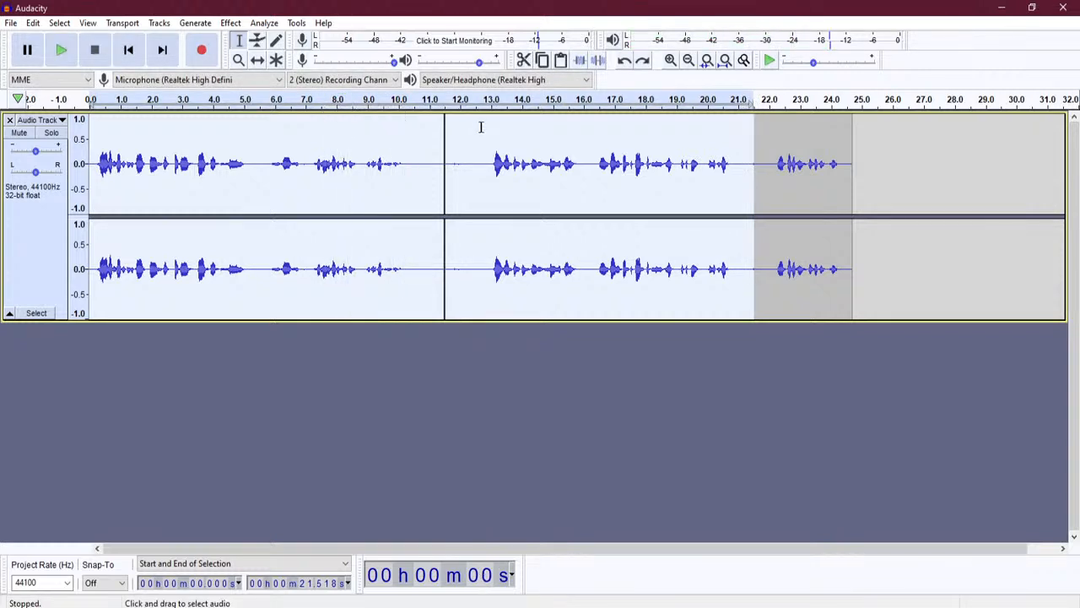
Paste the cut speech over the selected range, then undo both the paste and the earlier cut.
click(561, 61)
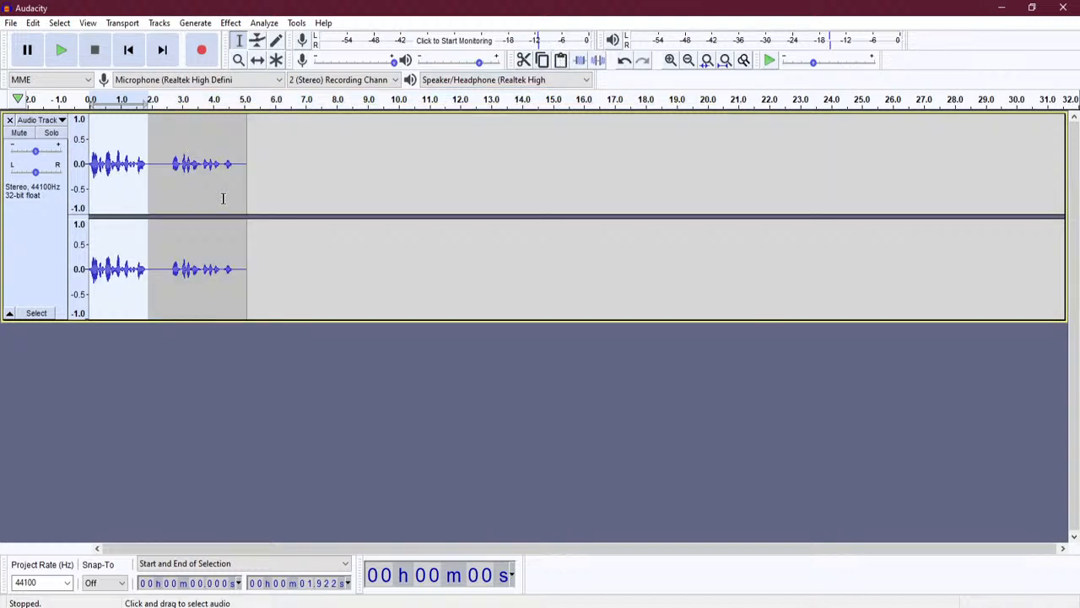
key(ctrl+z)
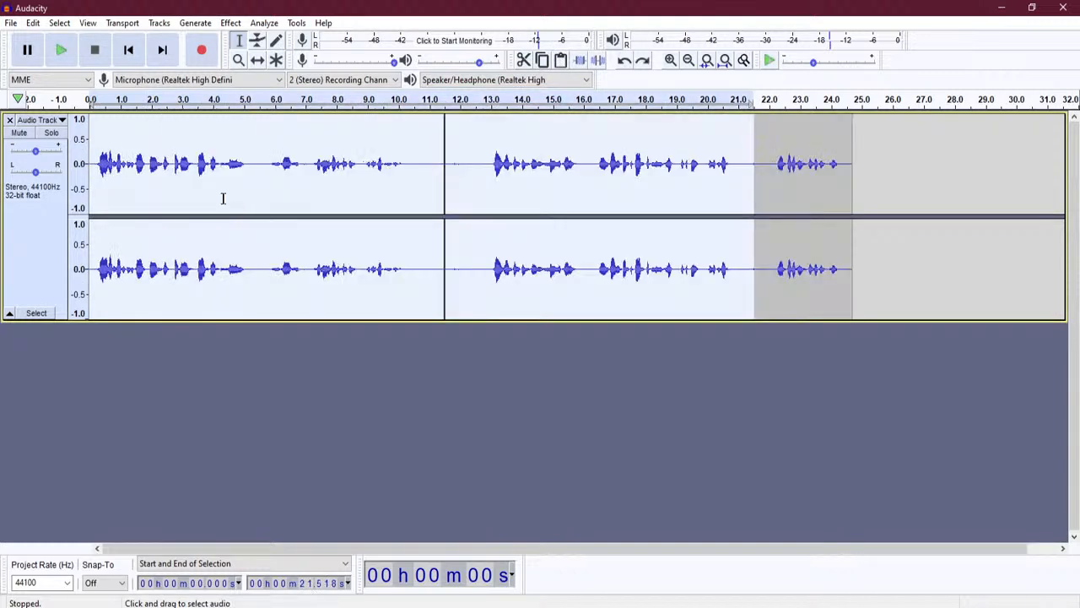
click(829, 169)
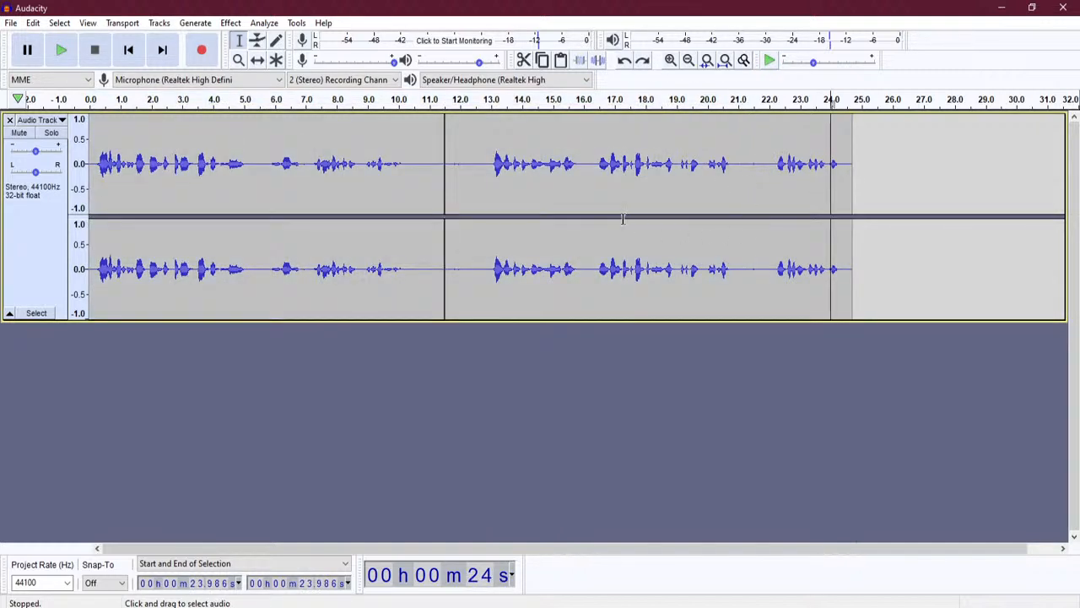
key(ctrl+z)
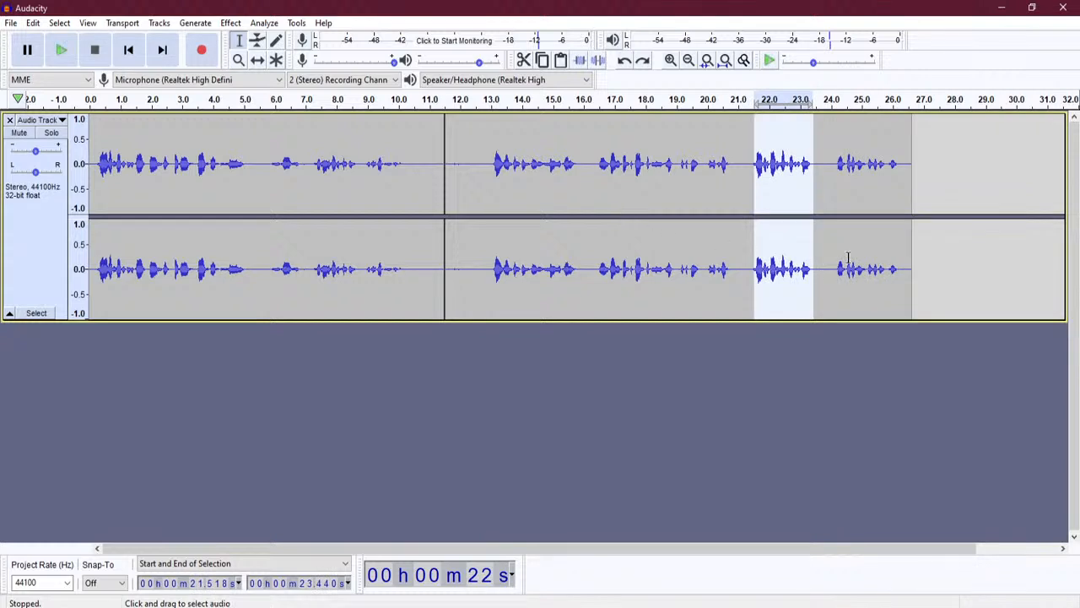
Cut the speech from about 21.3 to 23.4 seconds in the second clip.
click(842, 198)
drag(747, 161, 814, 163)
click(523, 60)
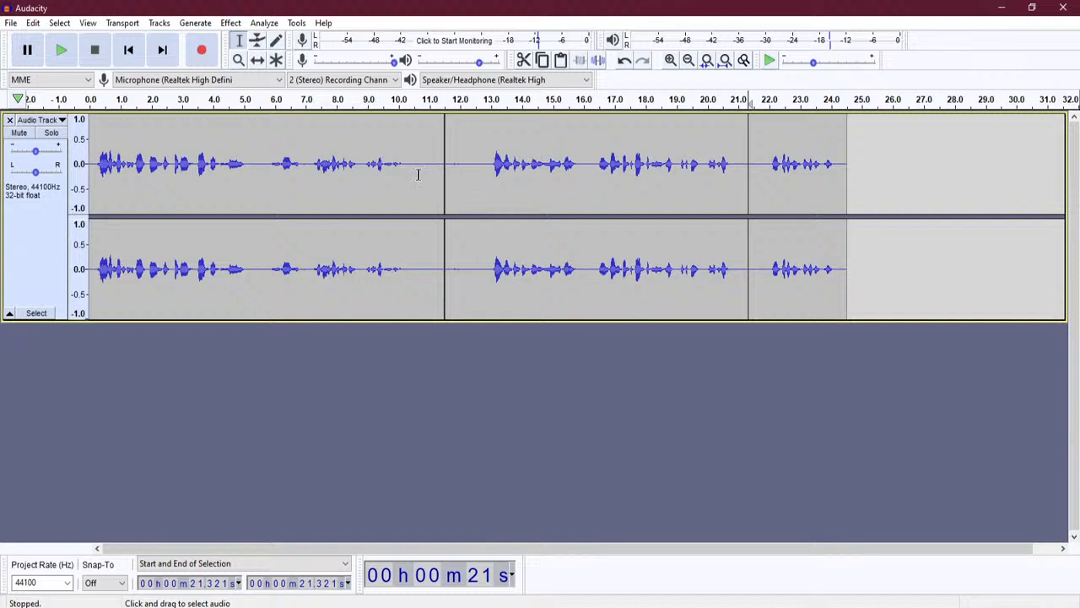
Paste the cut speech over the quiet section from about 10.8 to 12.5 seconds, then undo the paste.
drag(423, 169, 474, 168)
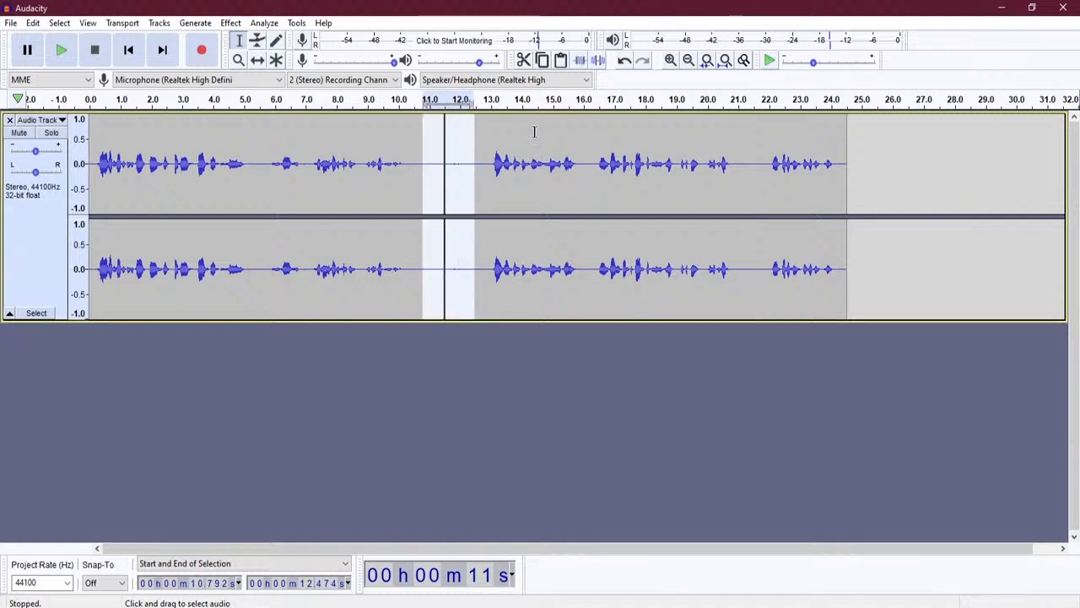
click(561, 61)
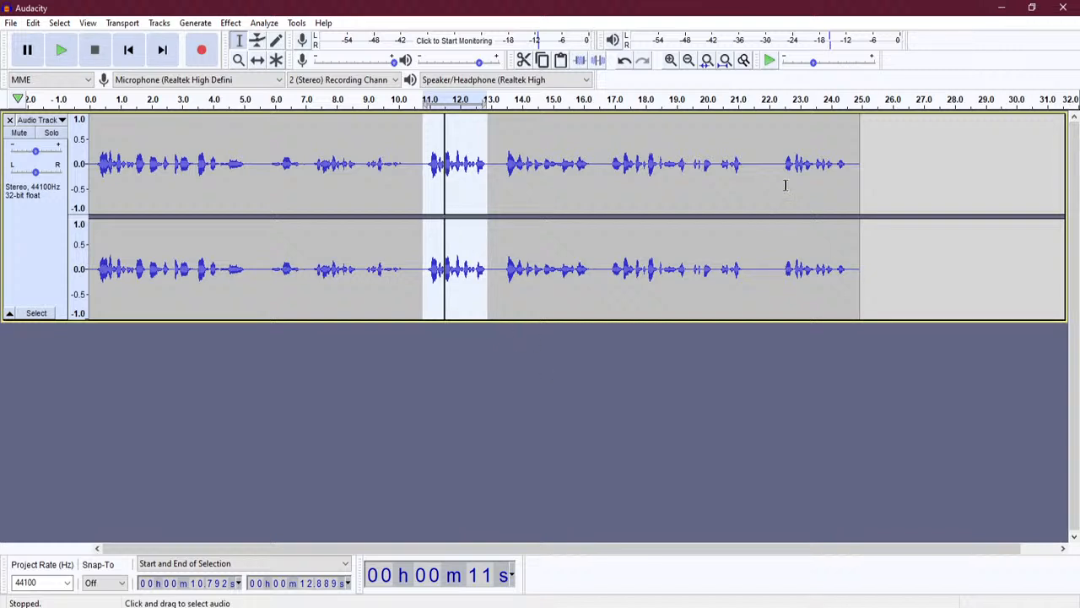
key(ctrl+z)
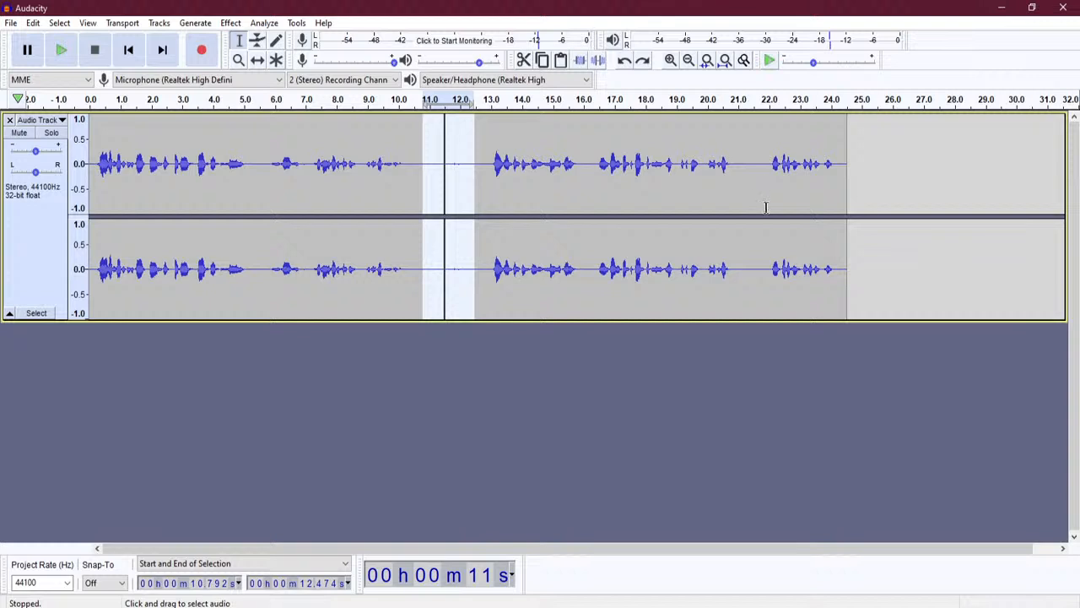
Clear the selection by placing the cursor at about 21.8 seconds, play the track from its beginning, then stop playback.
click(764, 158)
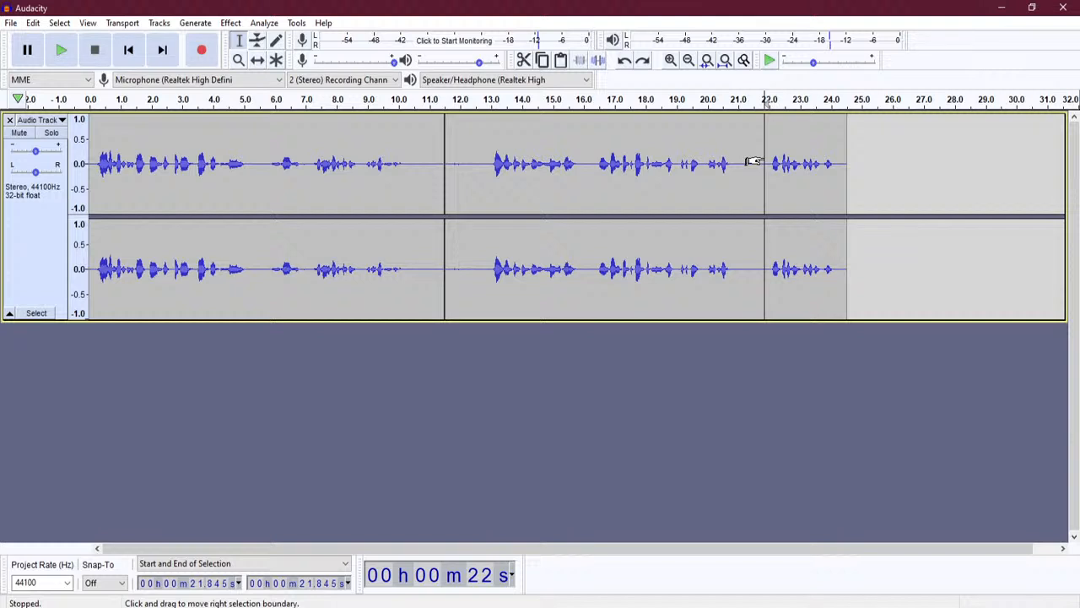
click(93, 100)
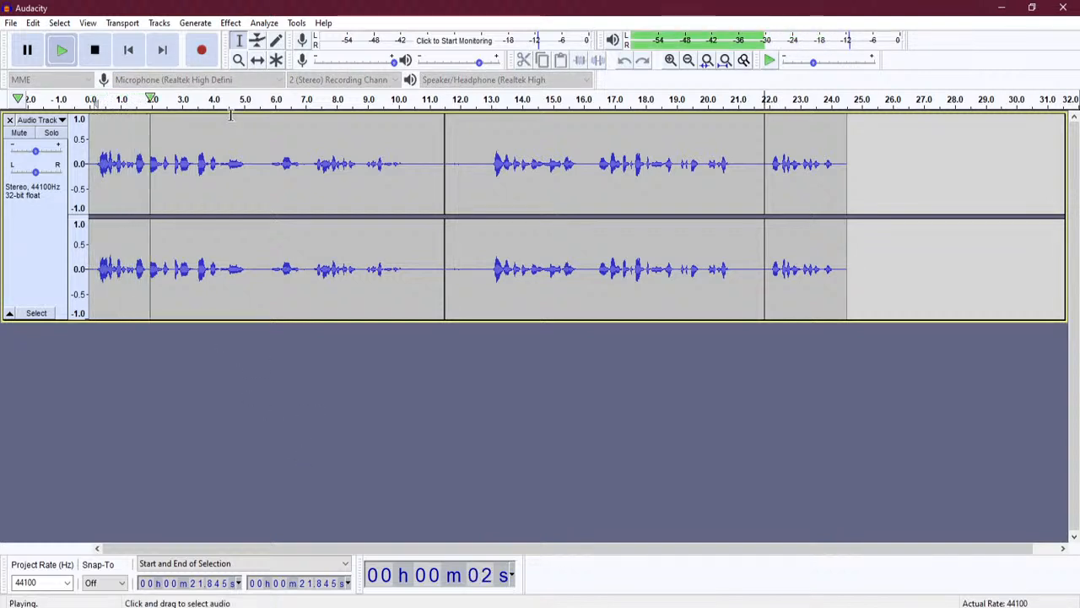
click(100, 53)
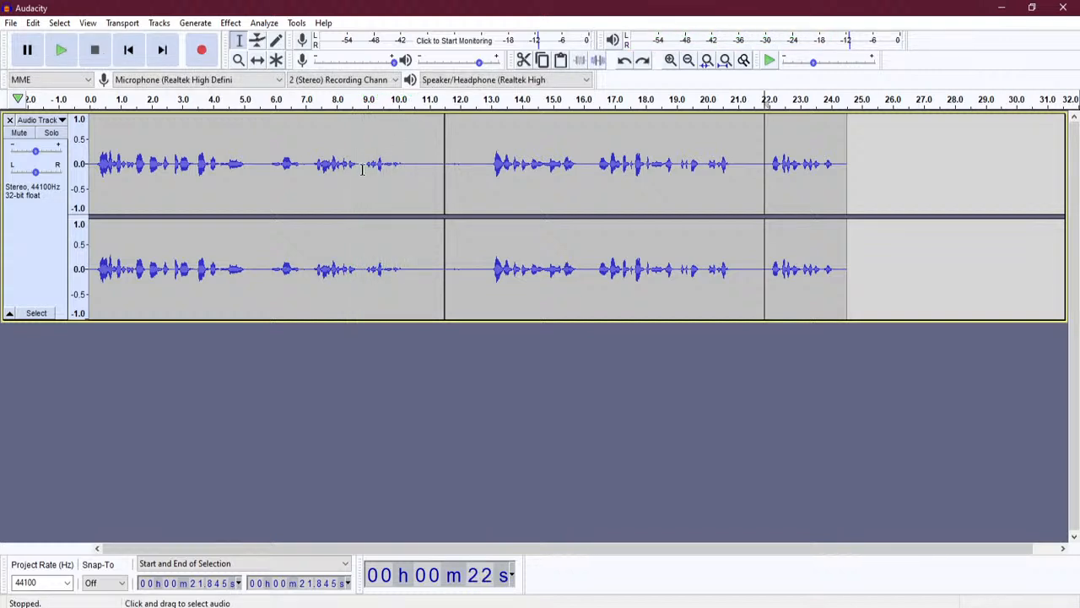
Loop-play the speech from about 8.9 to 10.2 seconds in the first clip, stop playback, and copy that selection.
drag(364, 170, 403, 169)
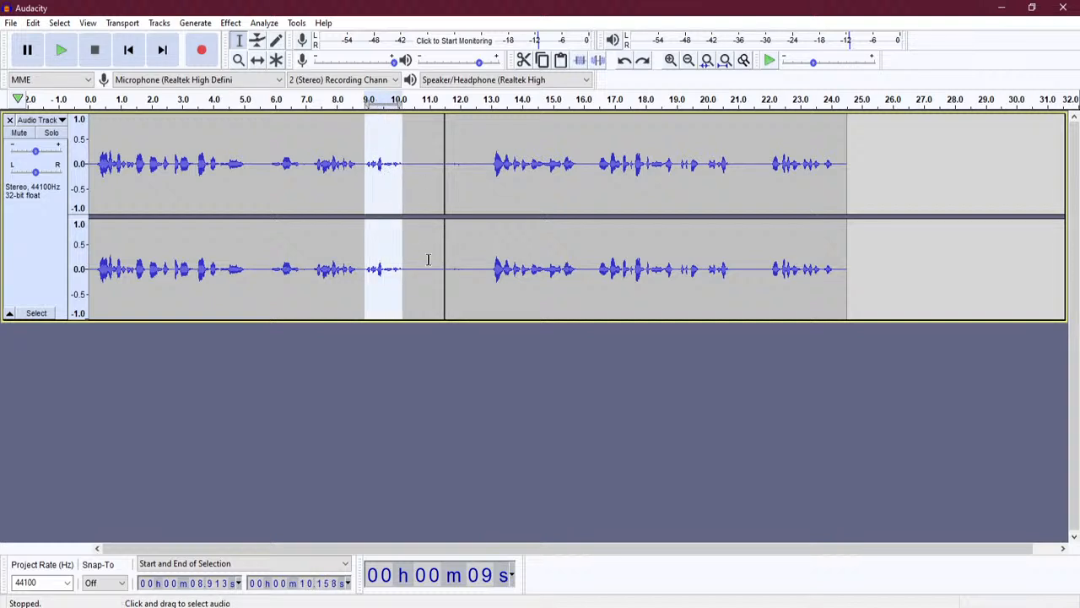
key(shift)
key(shift+space)
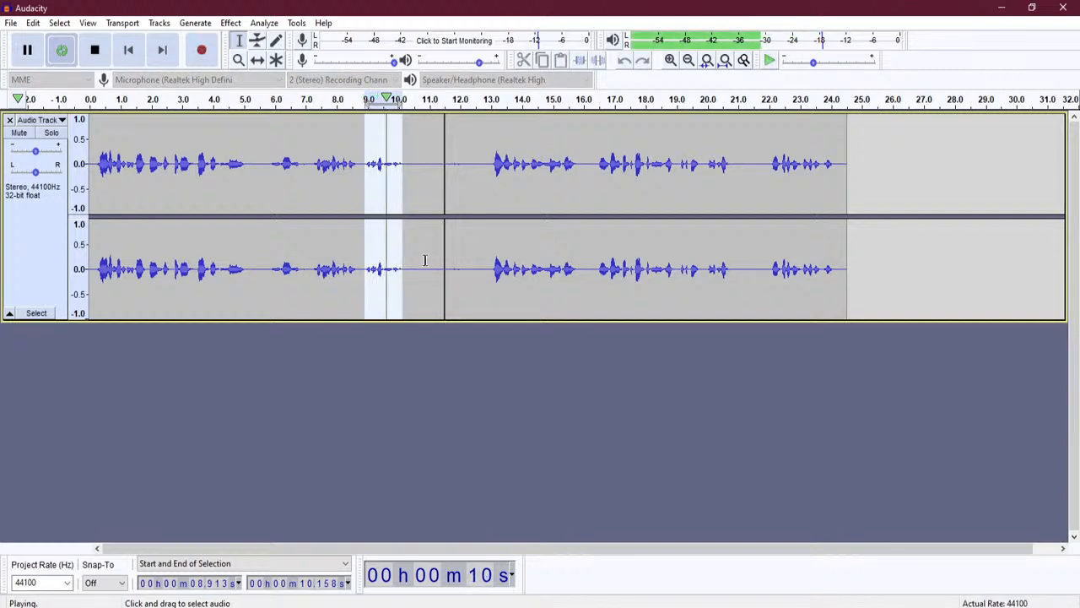
key(space)
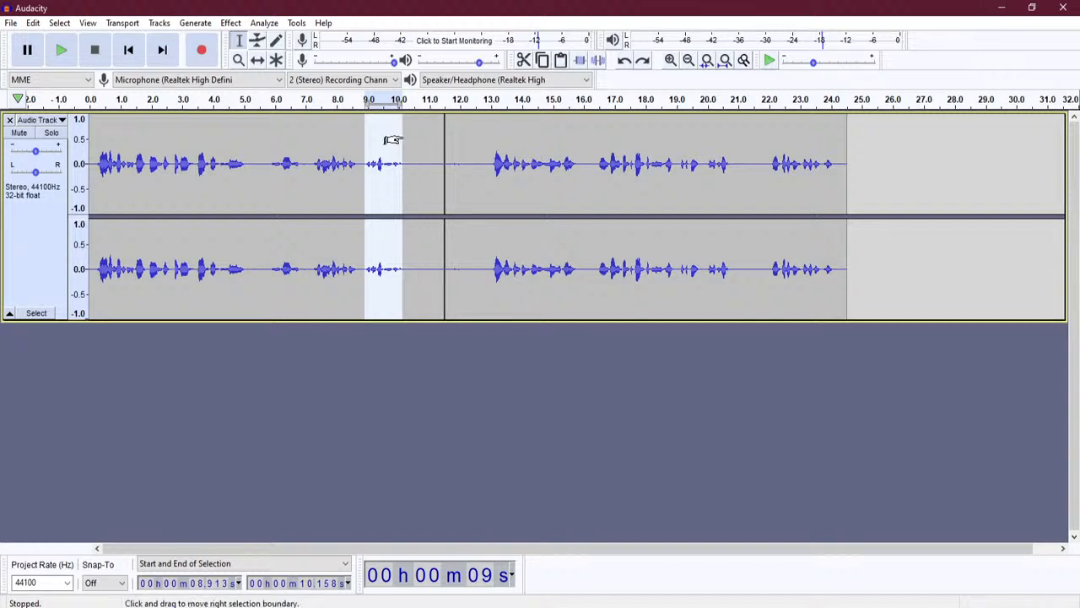
Paste the copied speech over the quiet section from about 10.3 to 12.5 seconds, and paste it again at about 11.7 seconds.
drag(407, 132, 477, 133)
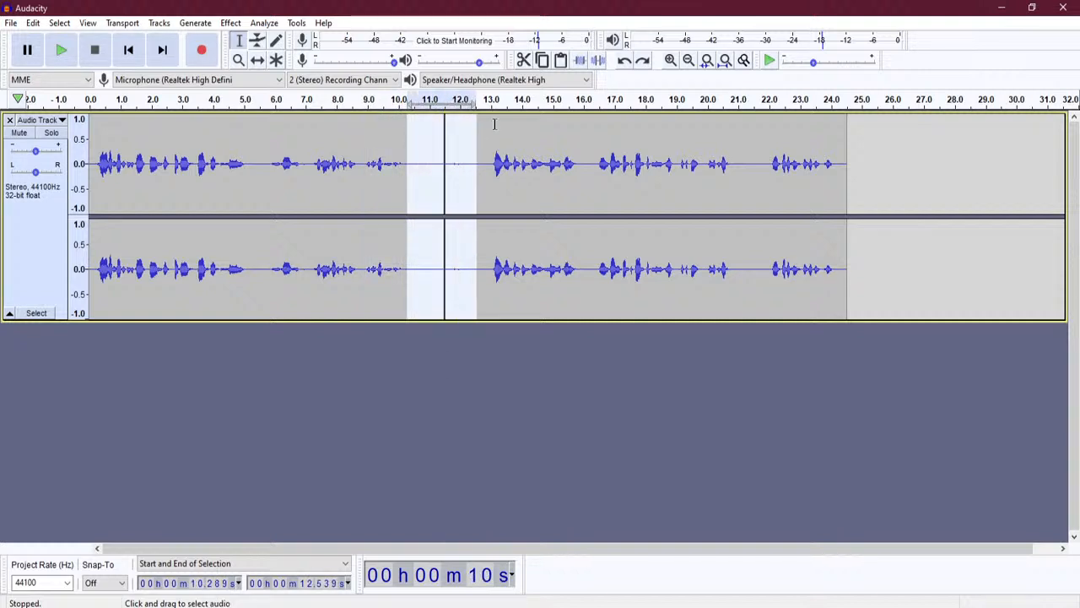
click(561, 60)
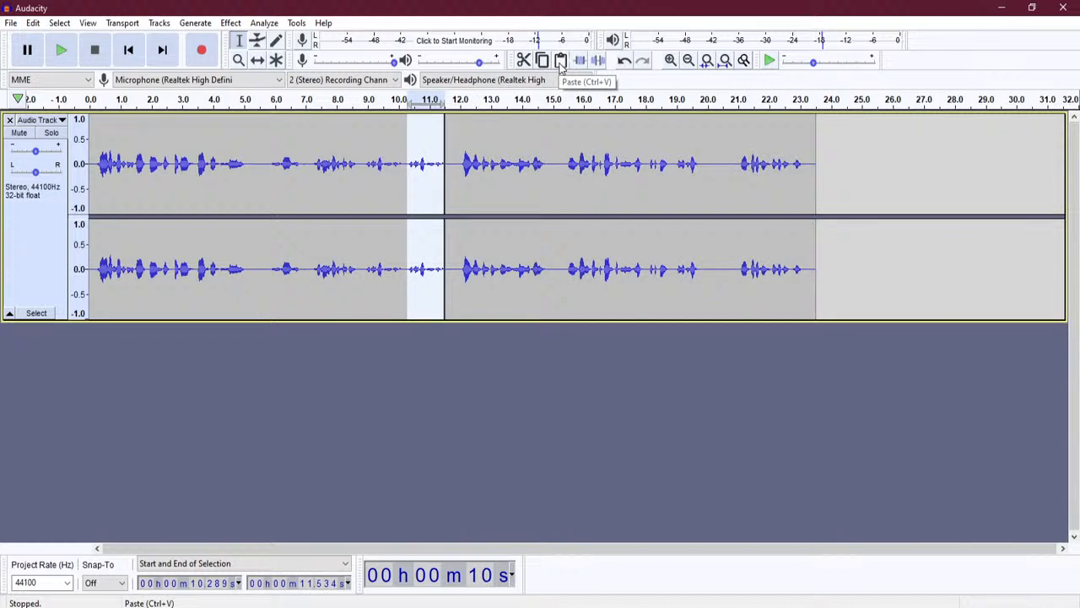
click(449, 134)
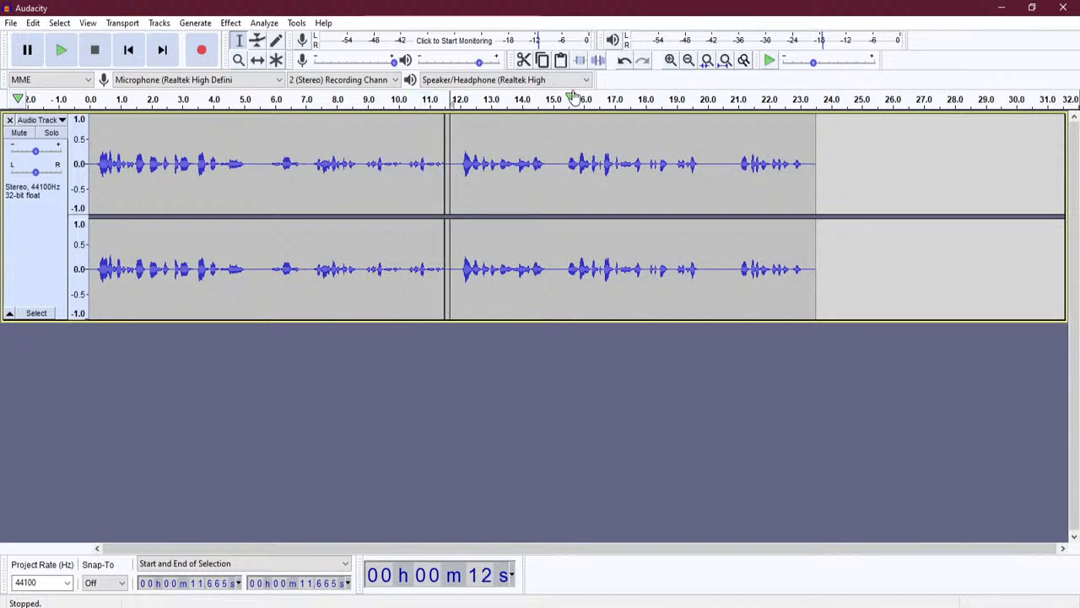
click(561, 62)
Paste three more copies of the speech at about 13.0, 14.4 and 15.8 seconds.
click(490, 118)
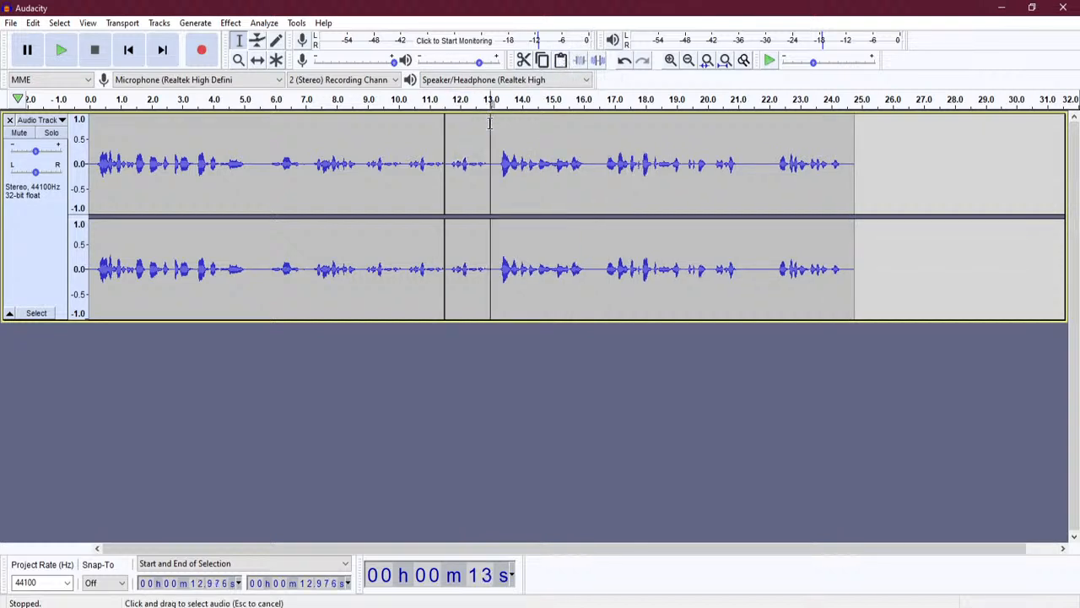
click(561, 62)
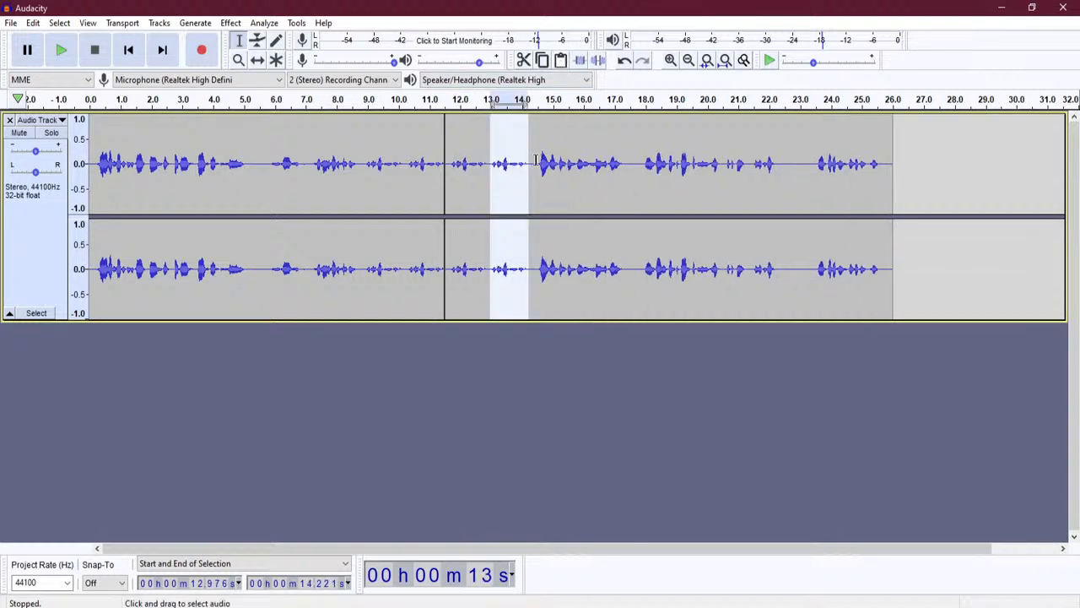
click(536, 161)
click(561, 62)
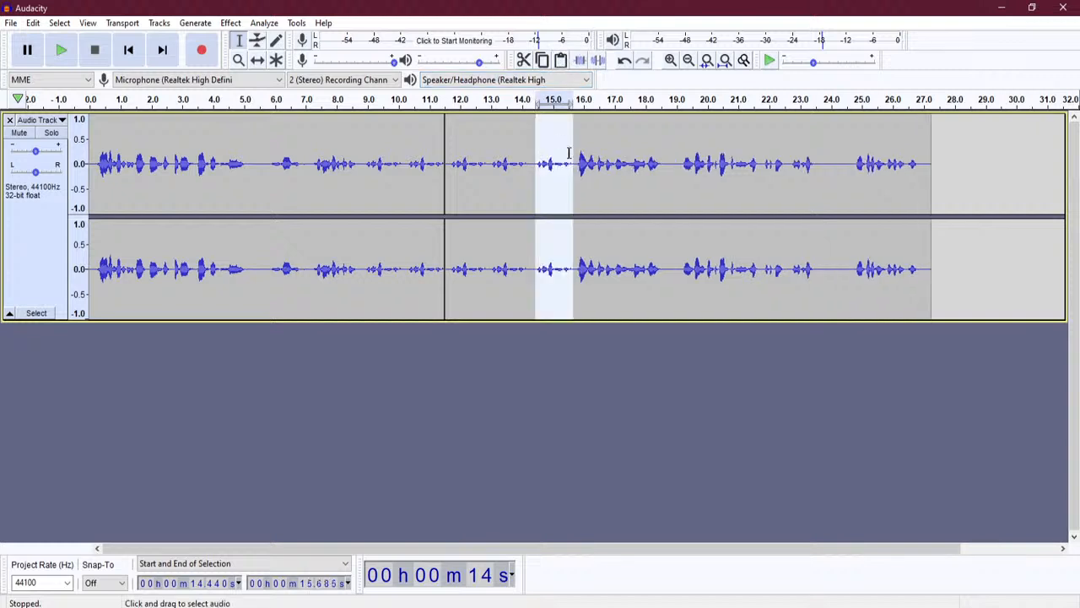
click(577, 164)
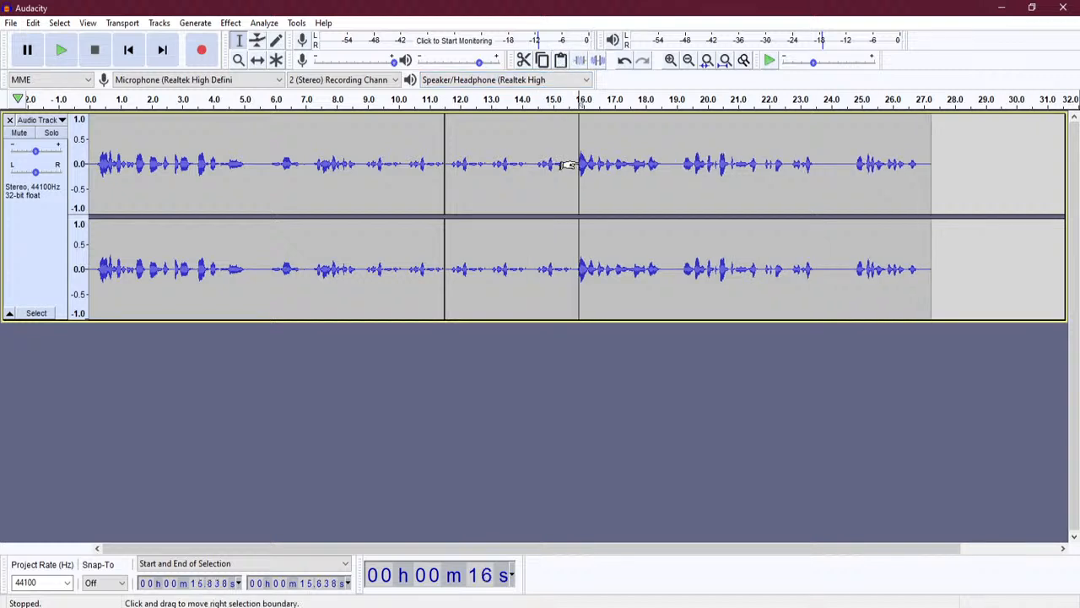
click(561, 62)
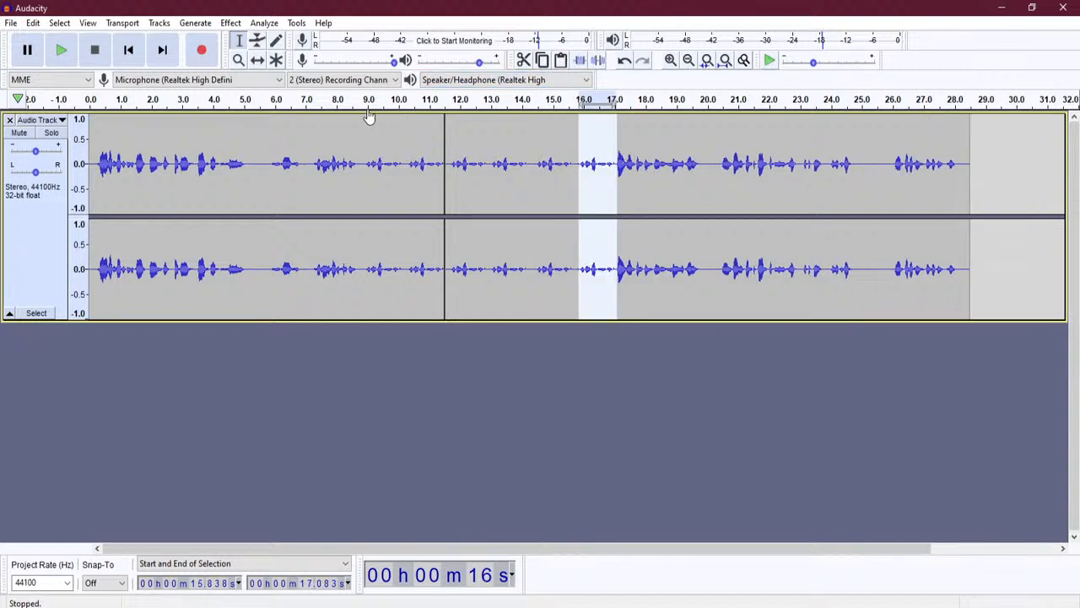
Play the track from near its beginning, stop playback, and clear the selection by placing the cursor at about 18.1 seconds.
click(101, 100)
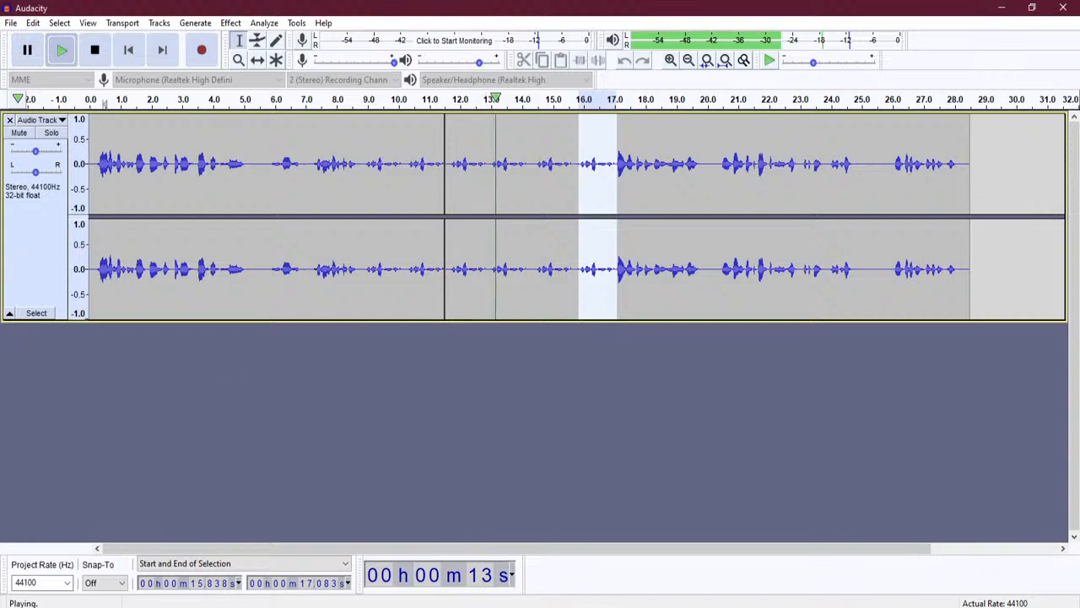
click(102, 54)
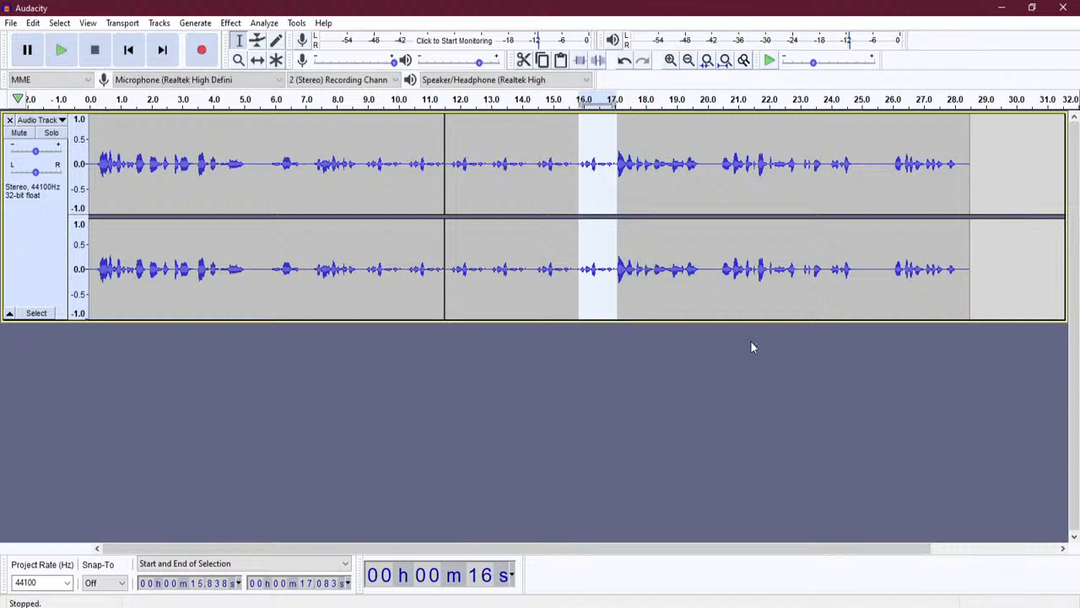
click(649, 282)
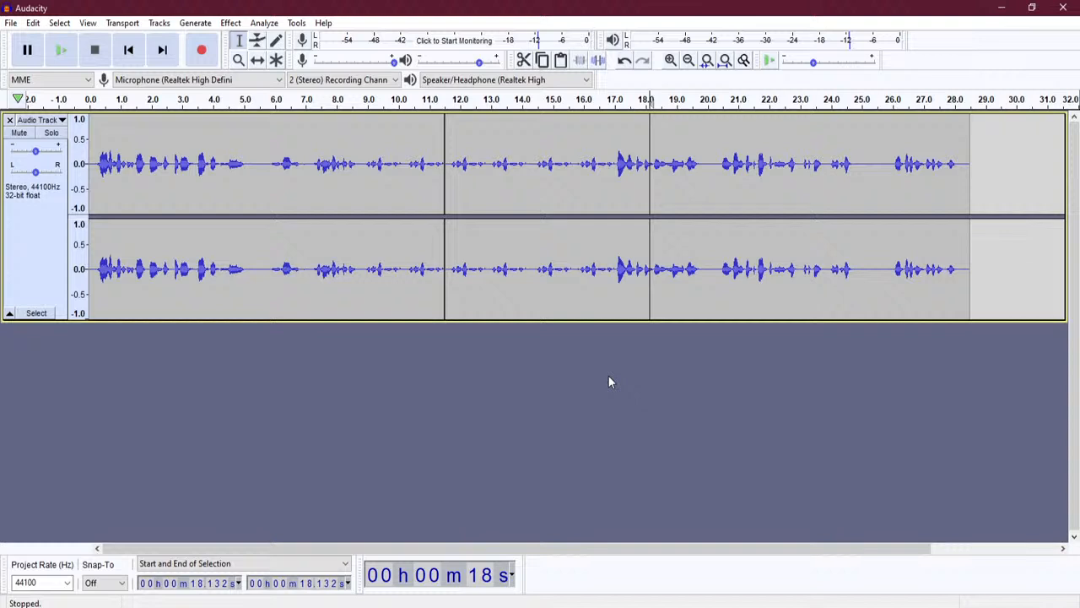
Undo all five pastes of the copied speech.
key(ctrl+z)
key(ctrl+z)
key(ctrl+z)
key(ctrl+z)
key(ctrl+z)
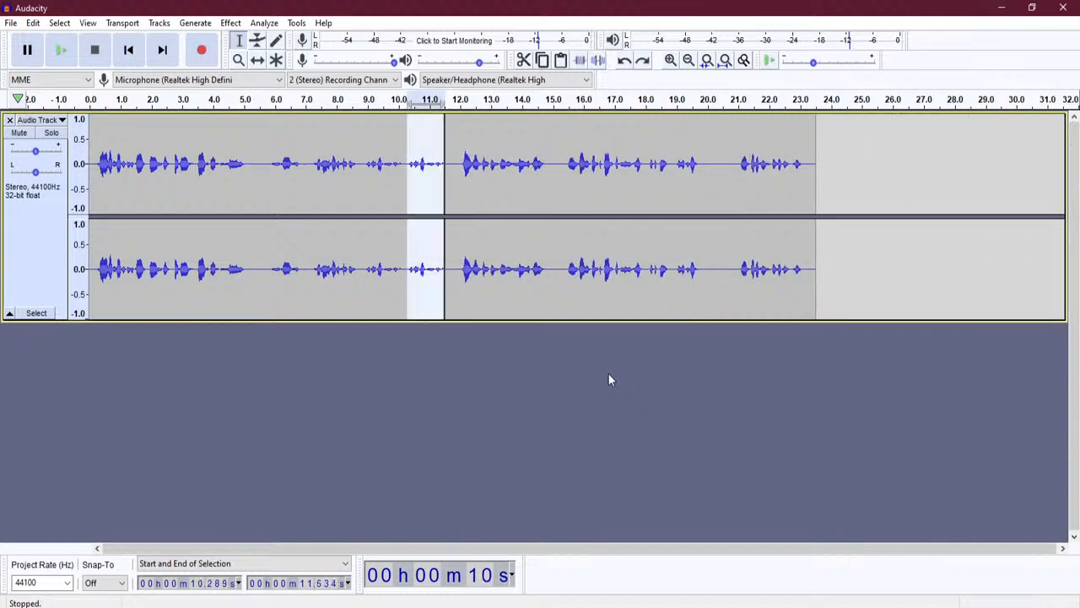
key(ctrl+z)
Insert the copied speech at about 10.7 seconds and again at about 12.5 seconds, without replacing any selected audio.
click(583, 260)
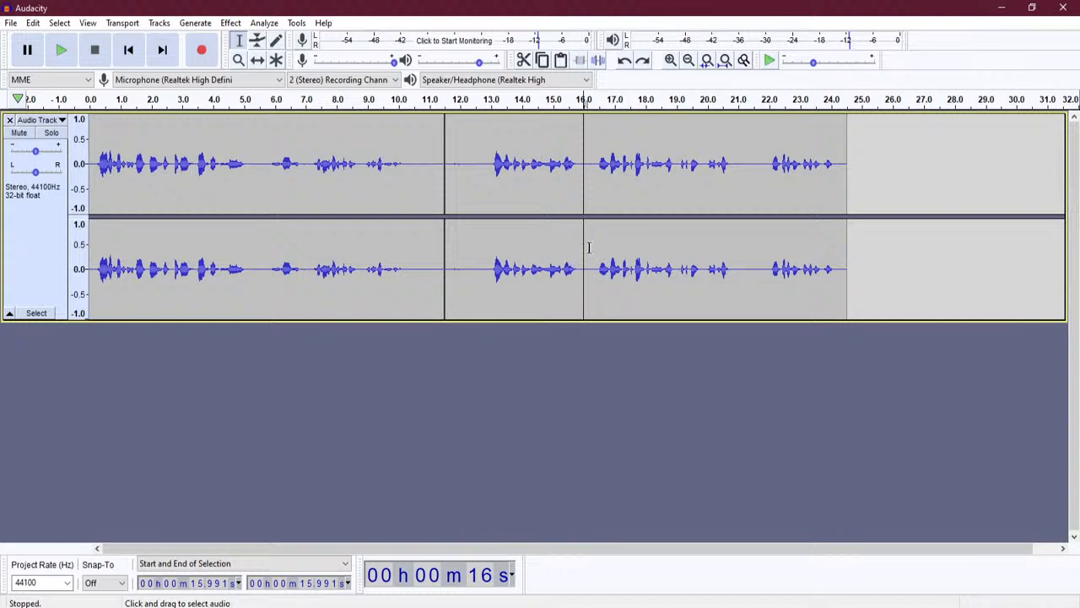
click(739, 247)
click(309, 254)
click(421, 251)
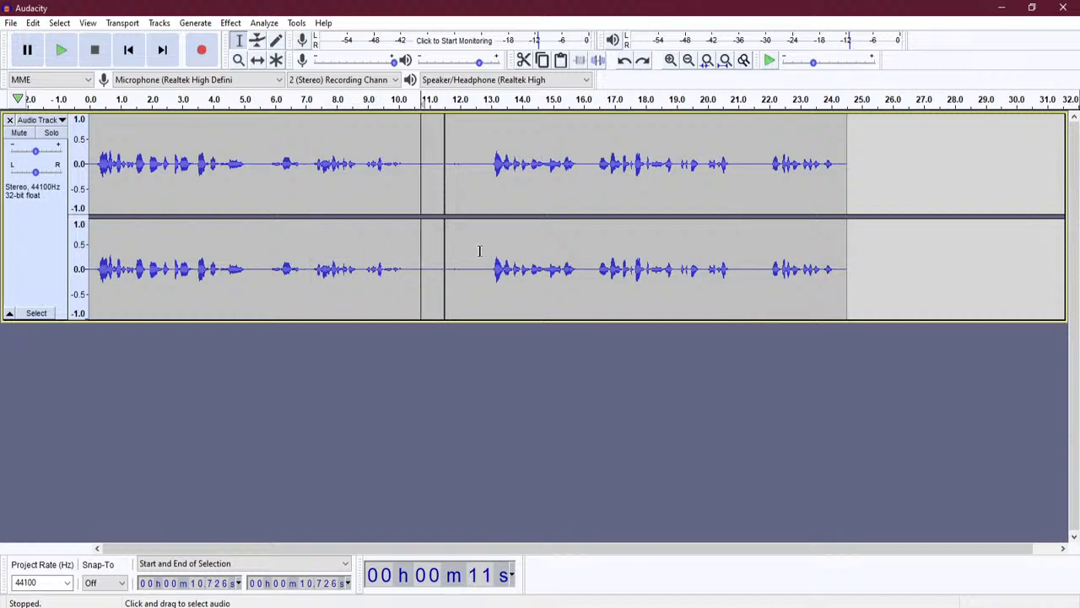
click(561, 60)
click(492, 245)
click(478, 245)
click(560, 60)
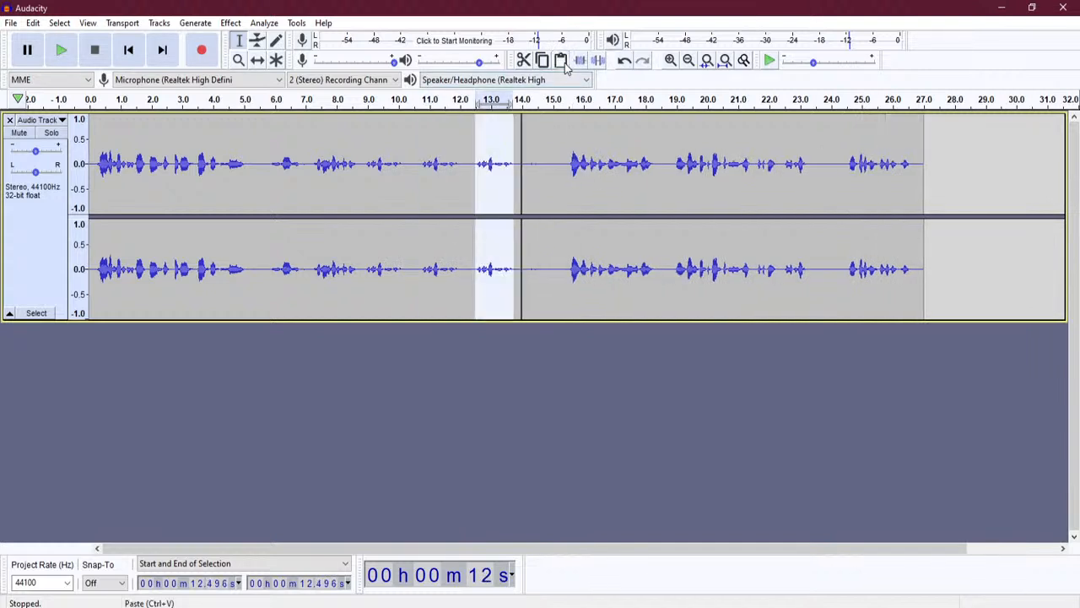
Paste four more copies of the speech at about 14.1, 15.6, 17.0 and 18.3 seconds.
click(522, 234)
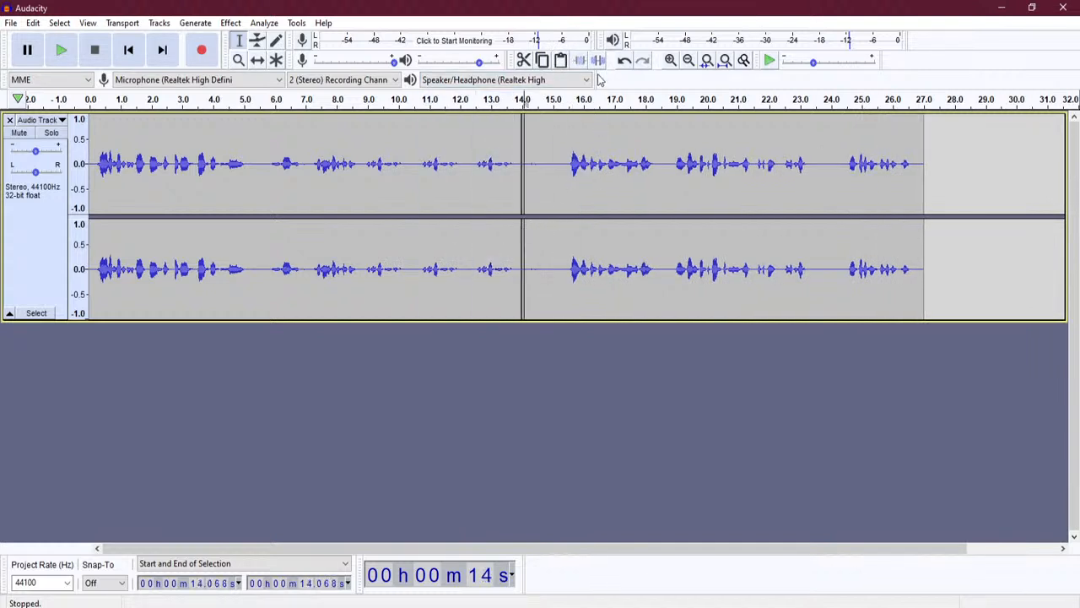
click(560, 60)
click(571, 253)
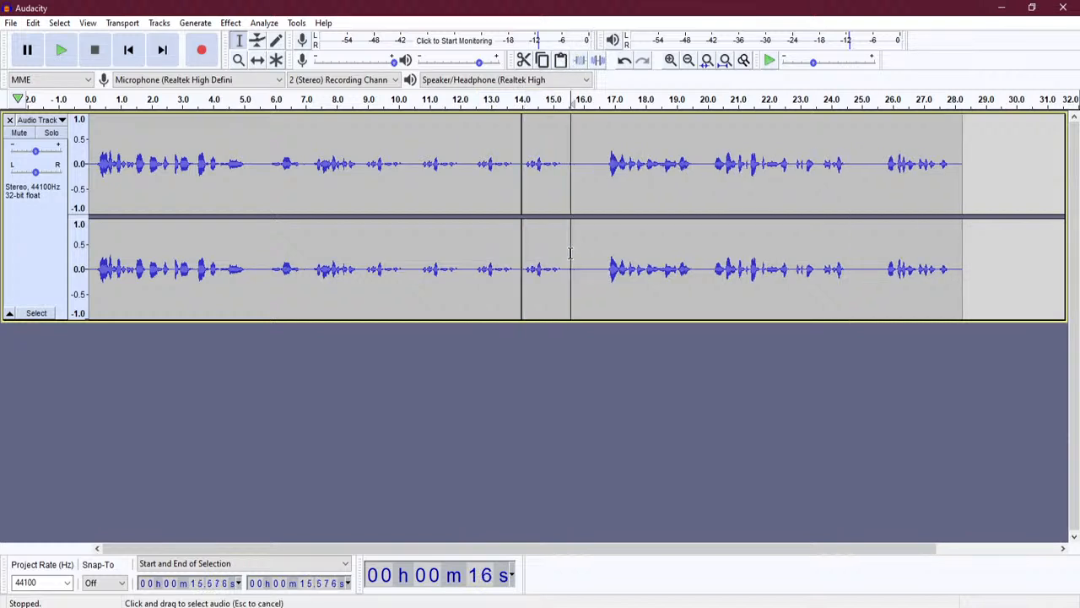
click(560, 60)
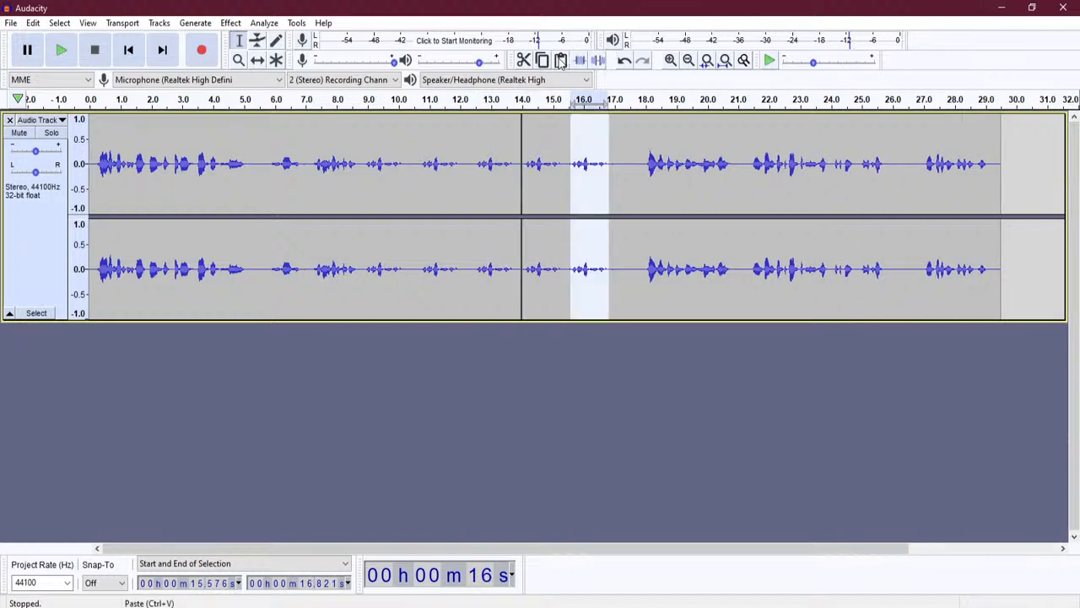
click(613, 260)
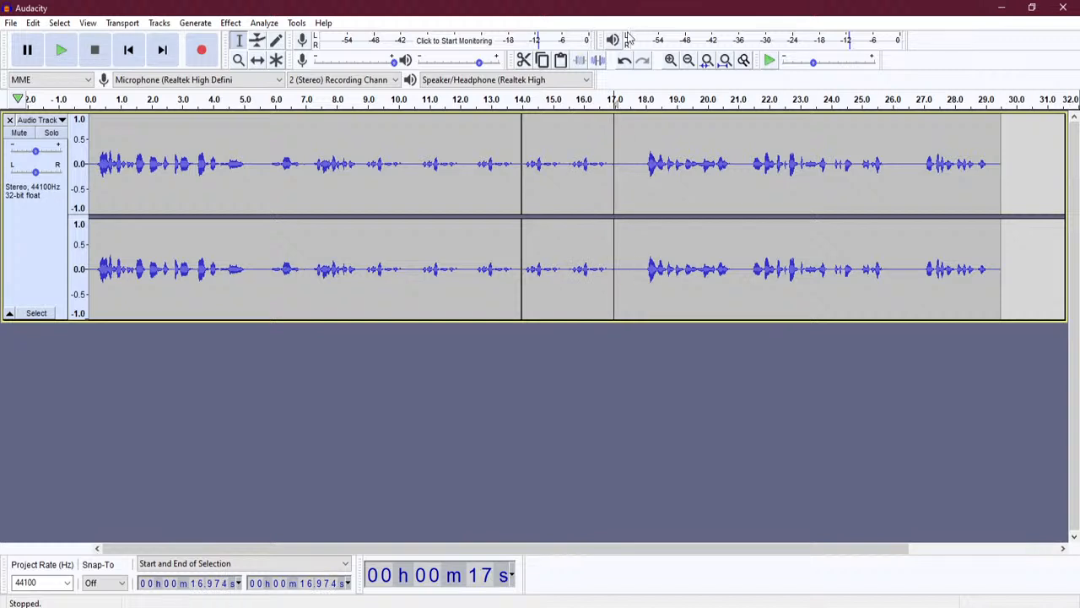
click(561, 60)
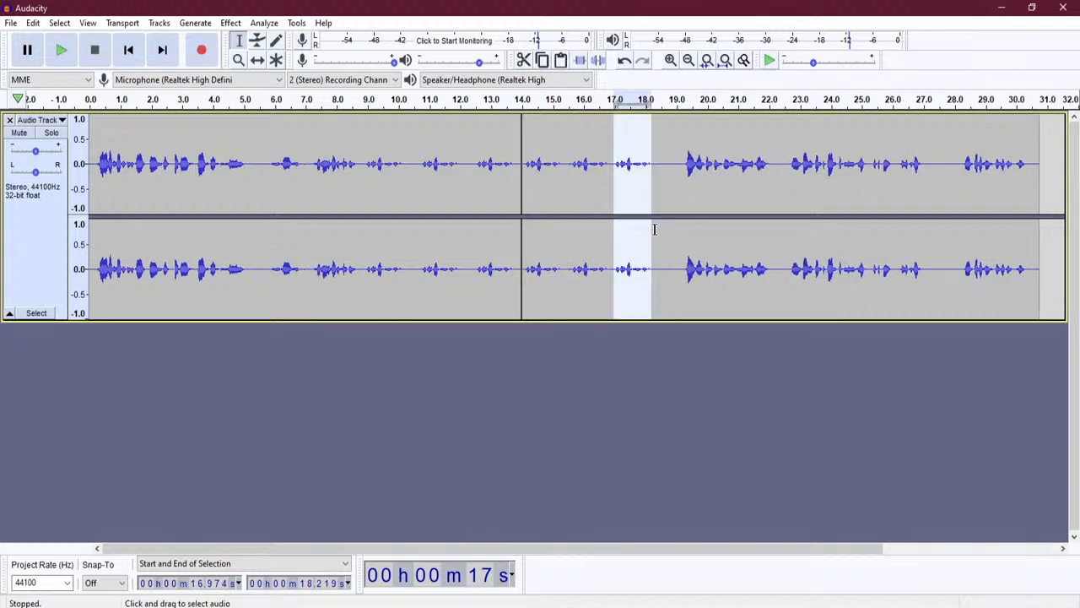
click(655, 229)
click(568, 63)
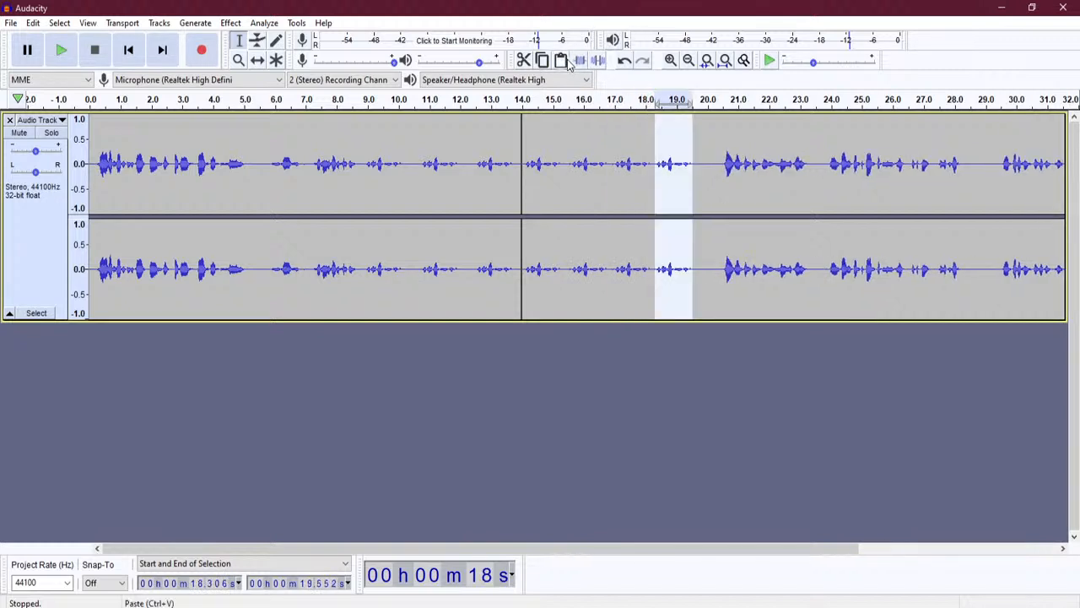
Clear the selection and undo all six pastes of the copied speech.
click(744, 240)
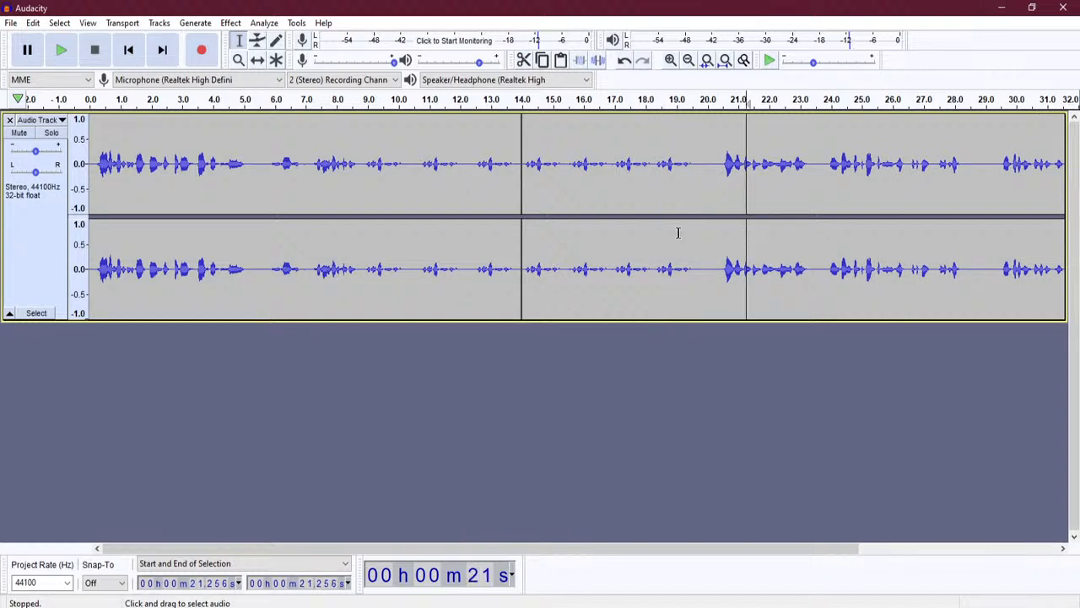
key(ctrl+z)
key(ctrl+z)
key(ctrl+z)
key(ctrl+z)
key(ctrl+z)
key(ctrl+z)
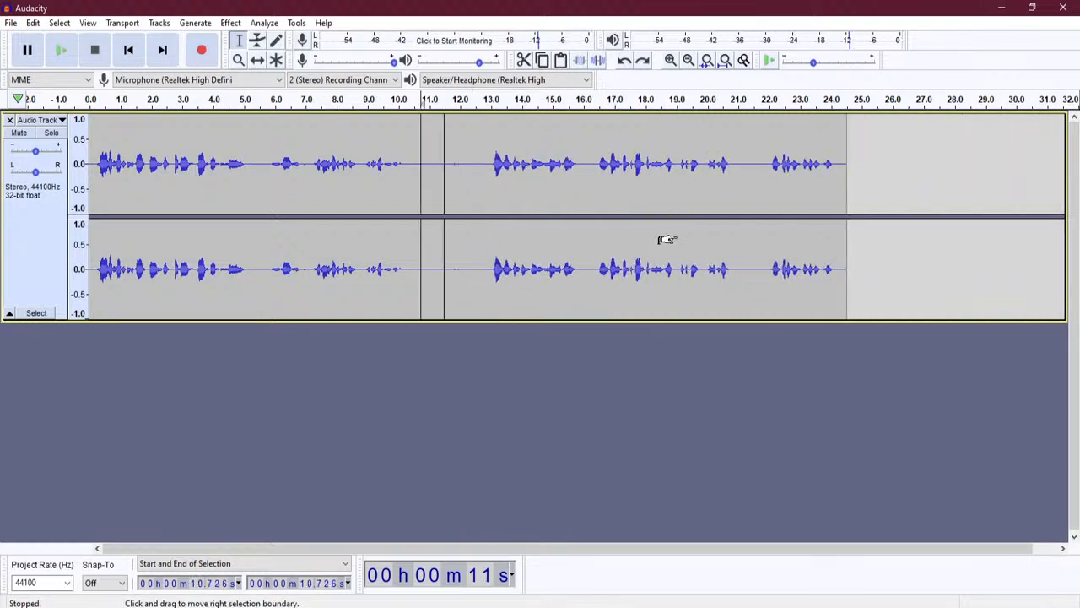
drag(431, 282, 477, 282)
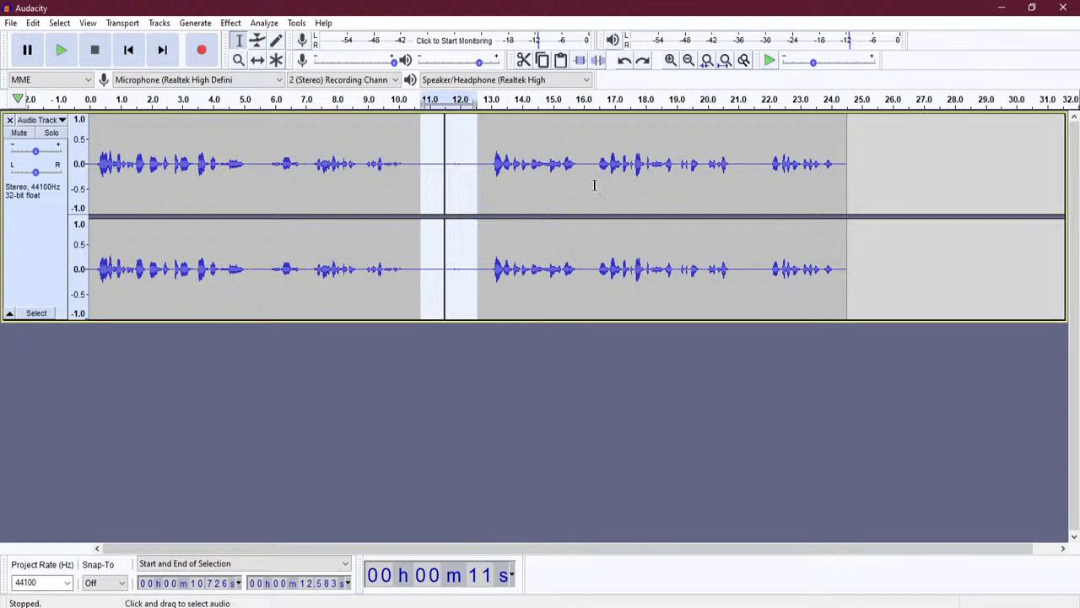
click(489, 168)
click(410, 171)
click(460, 173)
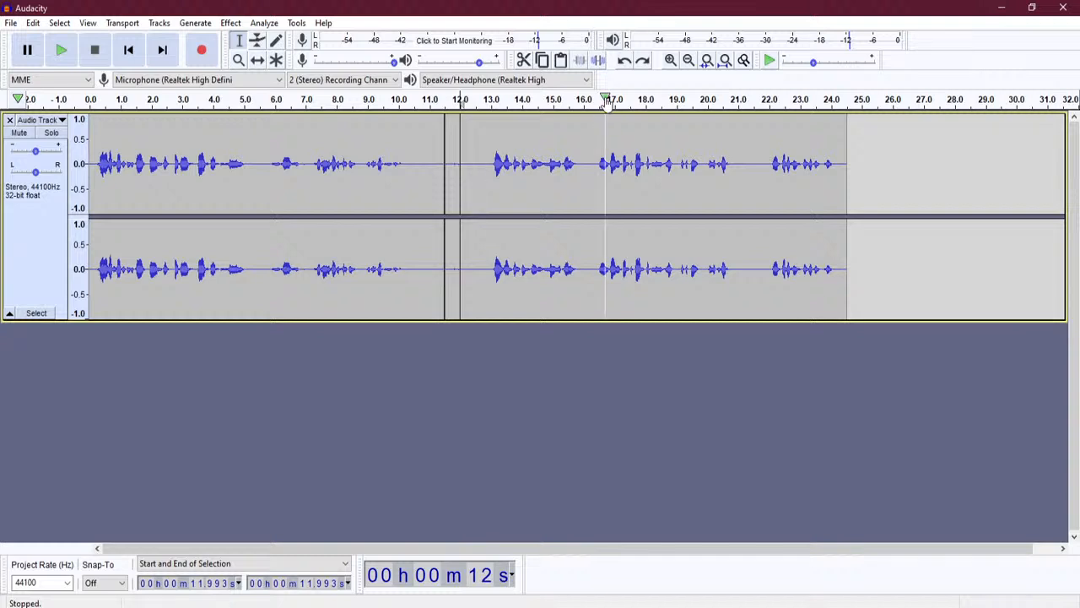
click(596, 182)
click(552, 191)
click(664, 192)
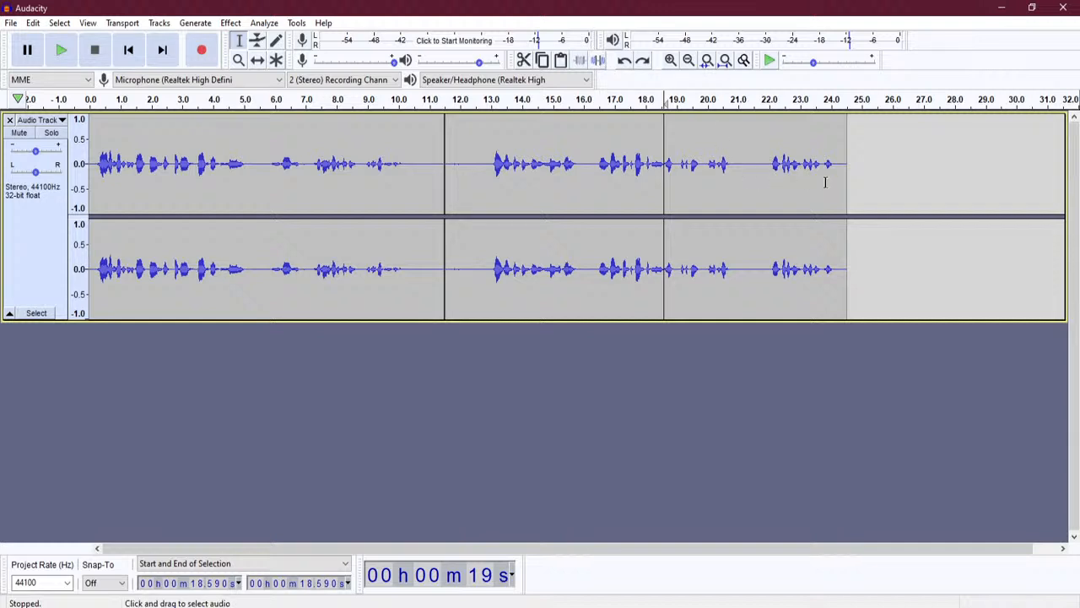
Delete the speech from about 21.6 seconds to the end of the second clip, then undo the deletion.
drag(755, 180, 846, 180)
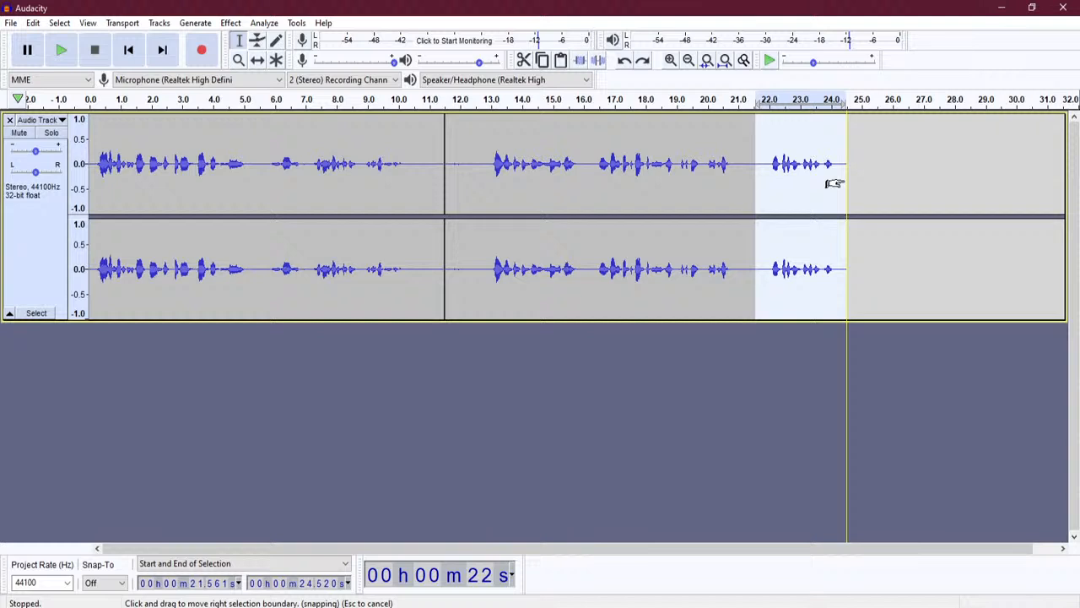
key(Delete)
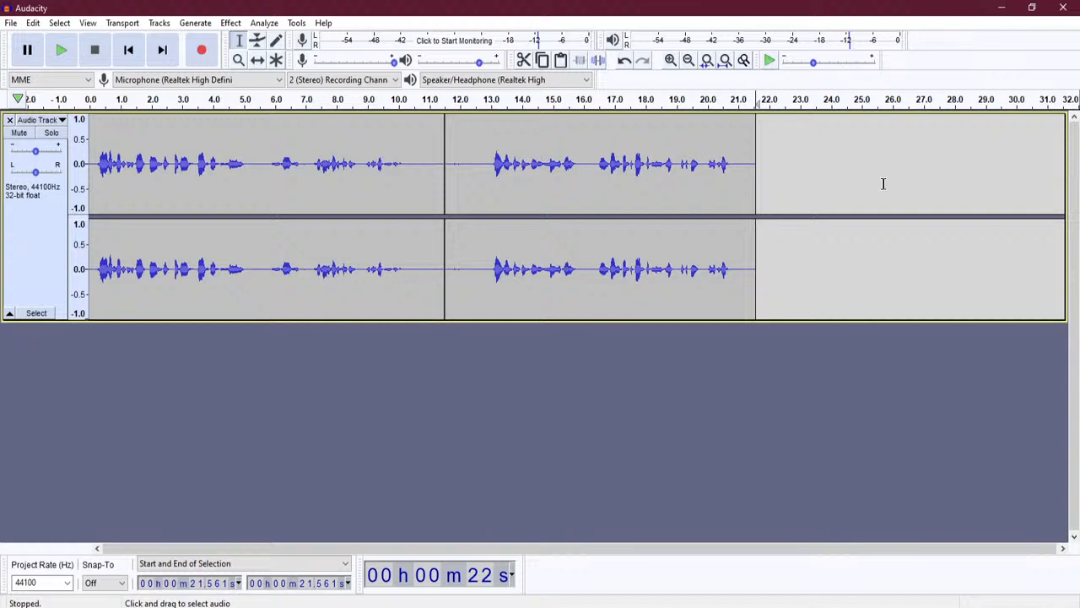
key(ctrl+z)
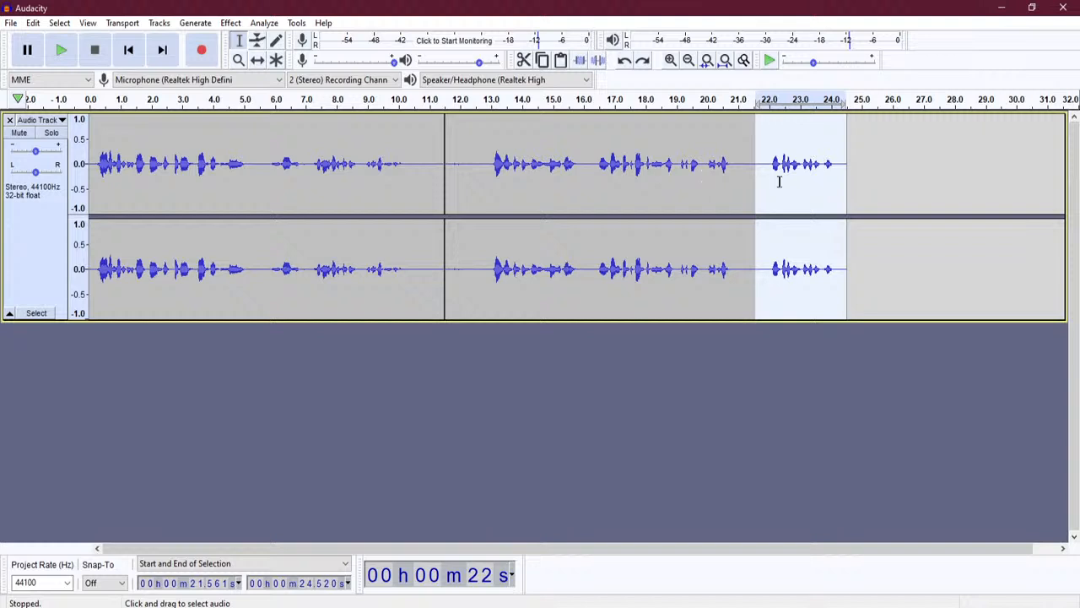
Silence the selected speech at the end of the second clip, then undo the silencing.
click(600, 61)
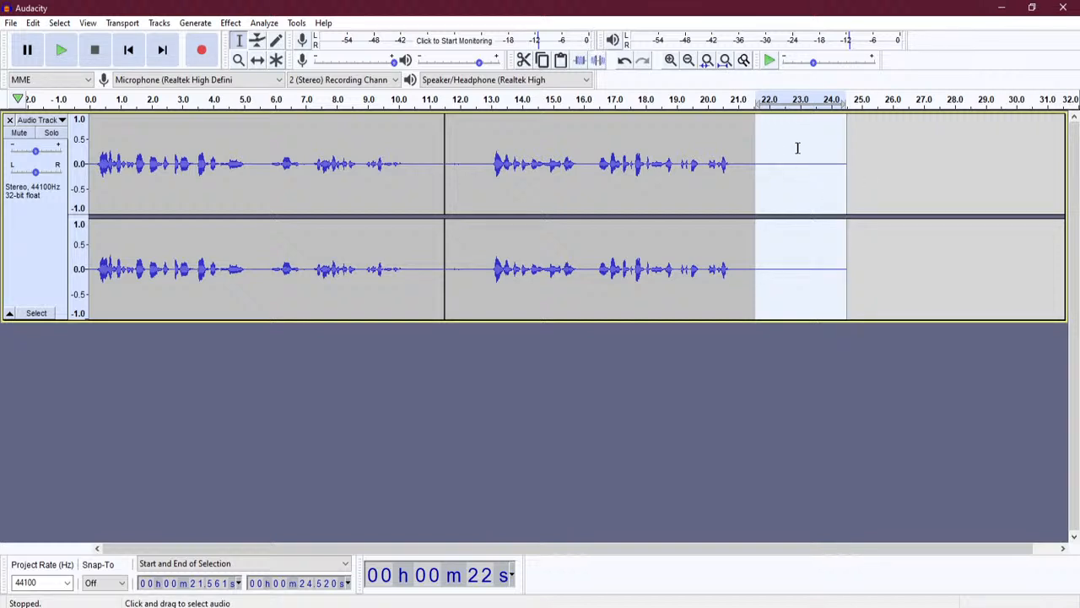
key(ctrl+z)
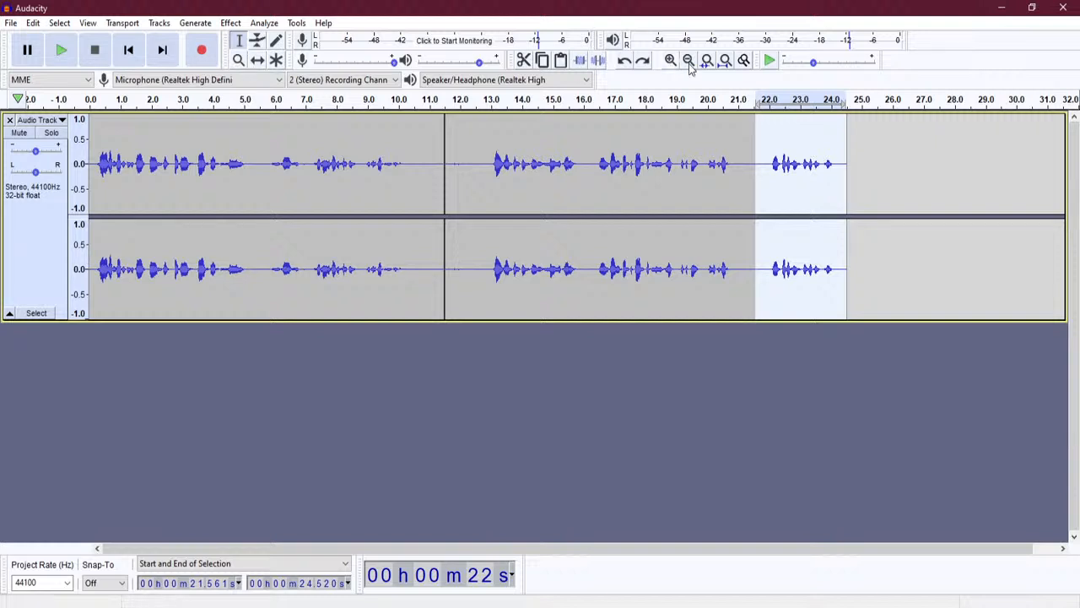
Zoom in on the waveform around 13 seconds with the Zoom tool.
click(239, 60)
click(486, 156)
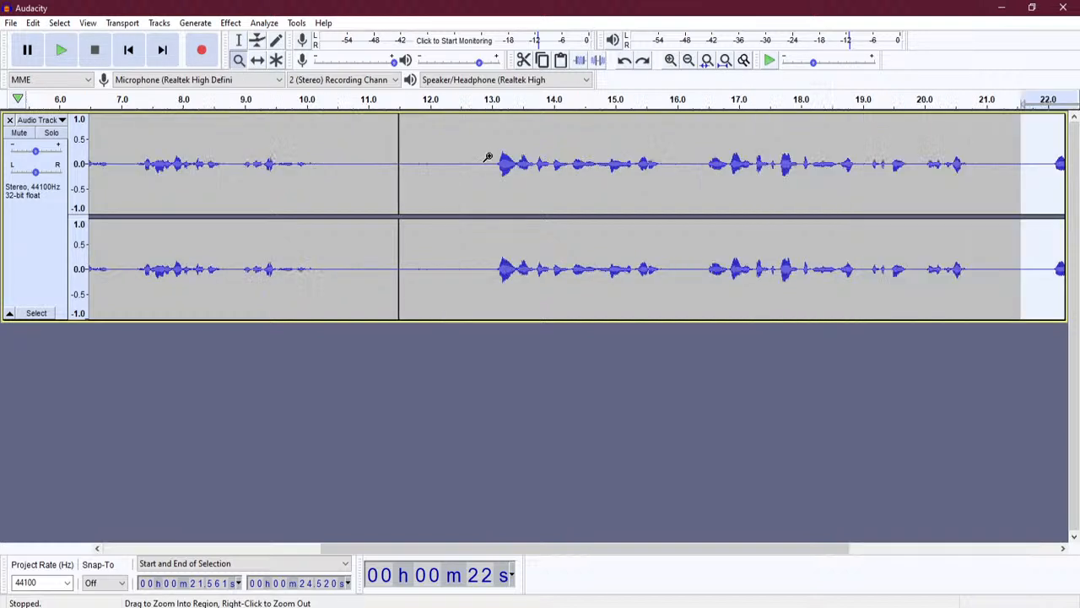
Zoom in further on the waveform around 13 seconds and zoom back out with the Zoom tool.
click(489, 157)
click(489, 157)
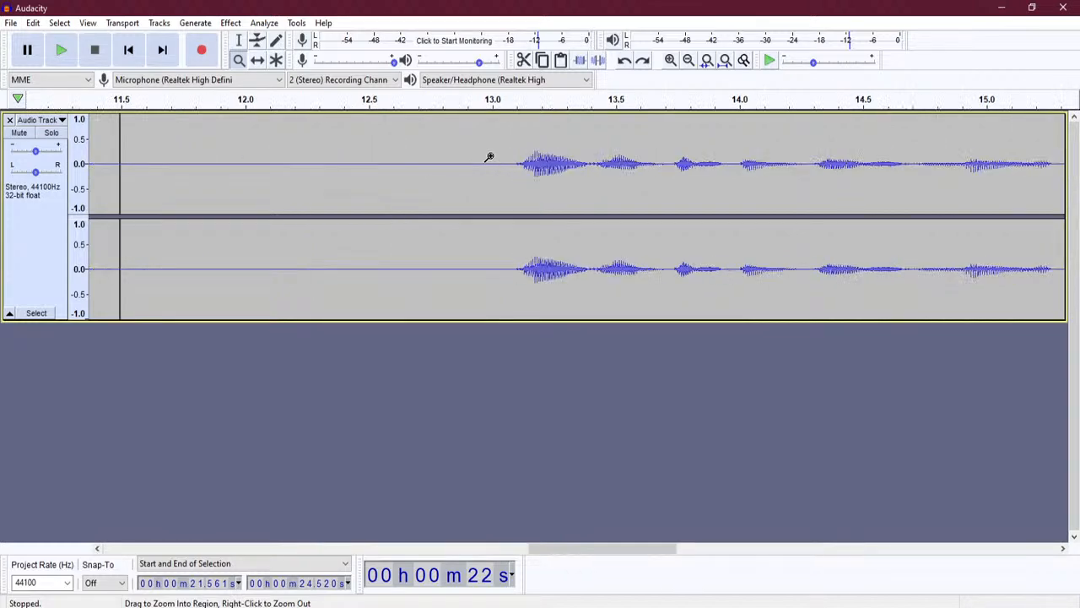
key(space)
right_click(488, 158)
right_click(488, 158)
right_click(488, 159)
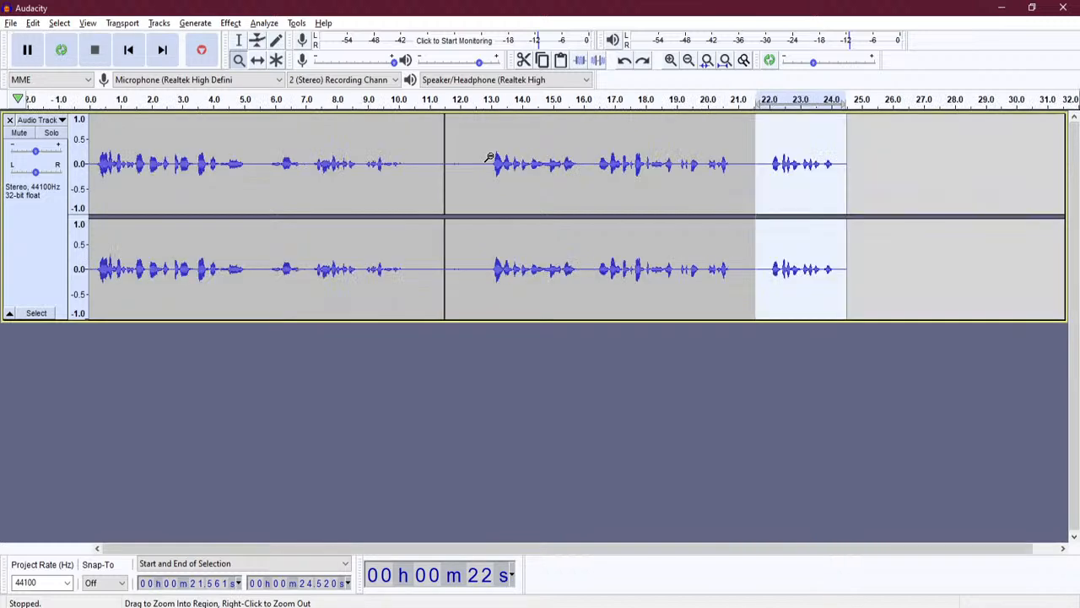
Zoom in three levels on the selected speech at the end of the second clip, and zoom back out two levels.
click(671, 61)
click(671, 61)
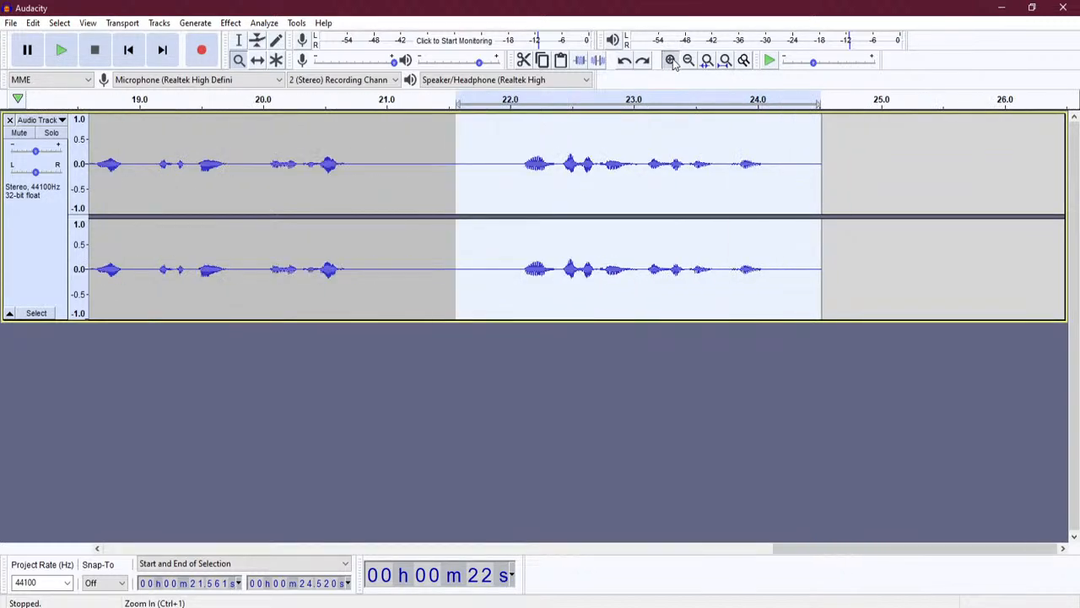
click(671, 61)
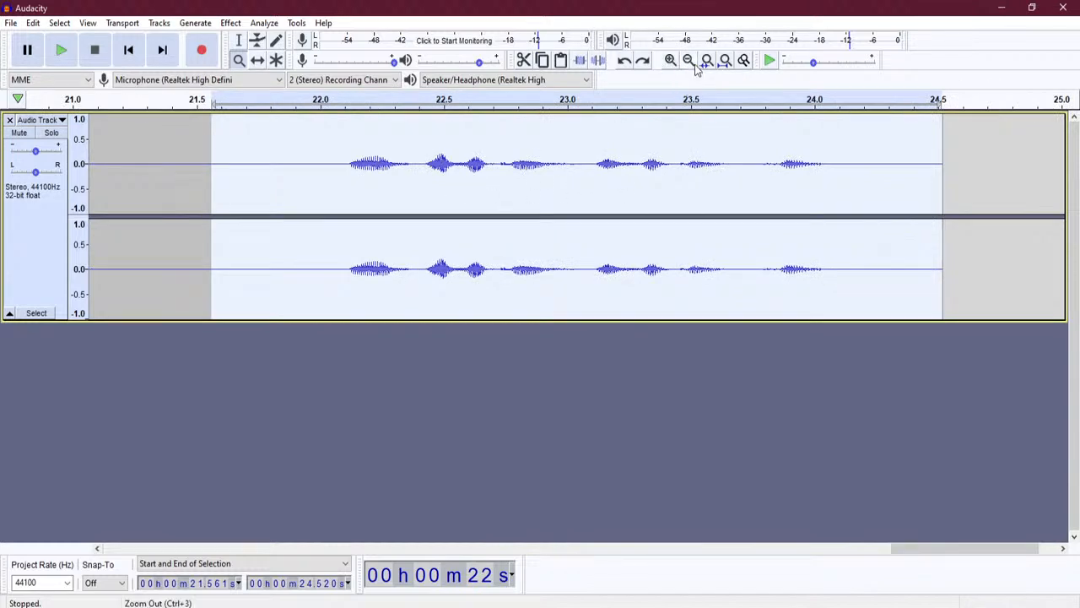
click(694, 65)
click(694, 65)
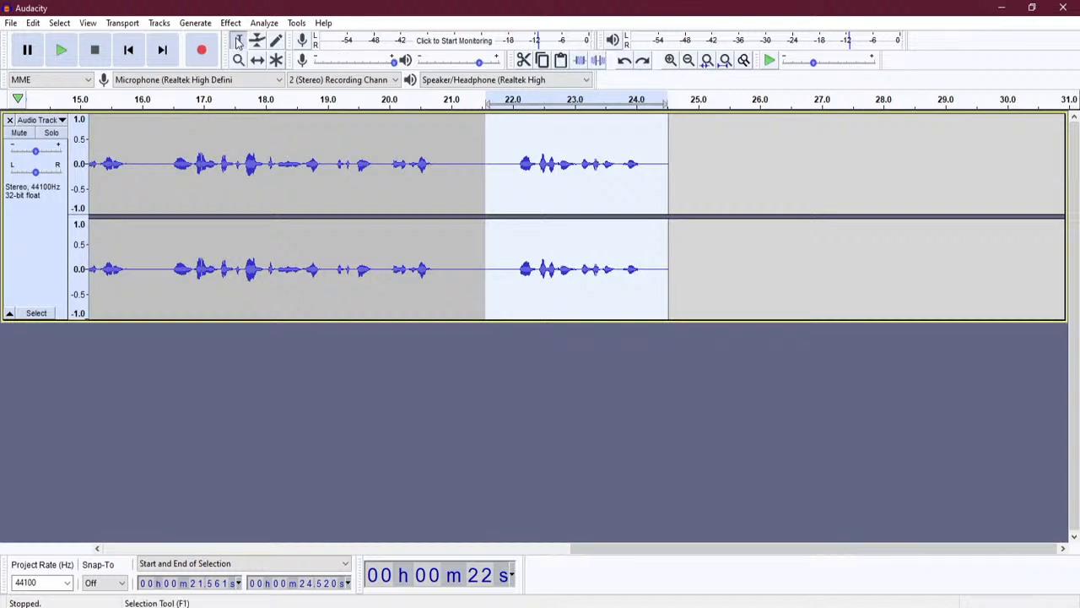
Select the audio from 16.460 to 18.383 seconds with the Selection tool, zoom in on it and zoom back out.
drag(171, 169, 290, 176)
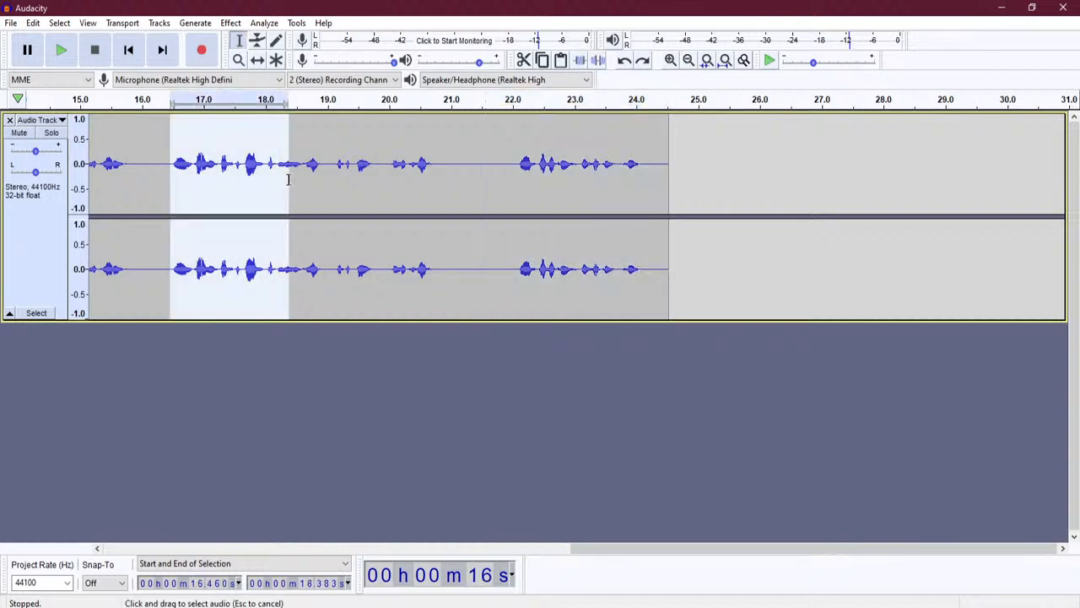
click(671, 64)
click(673, 65)
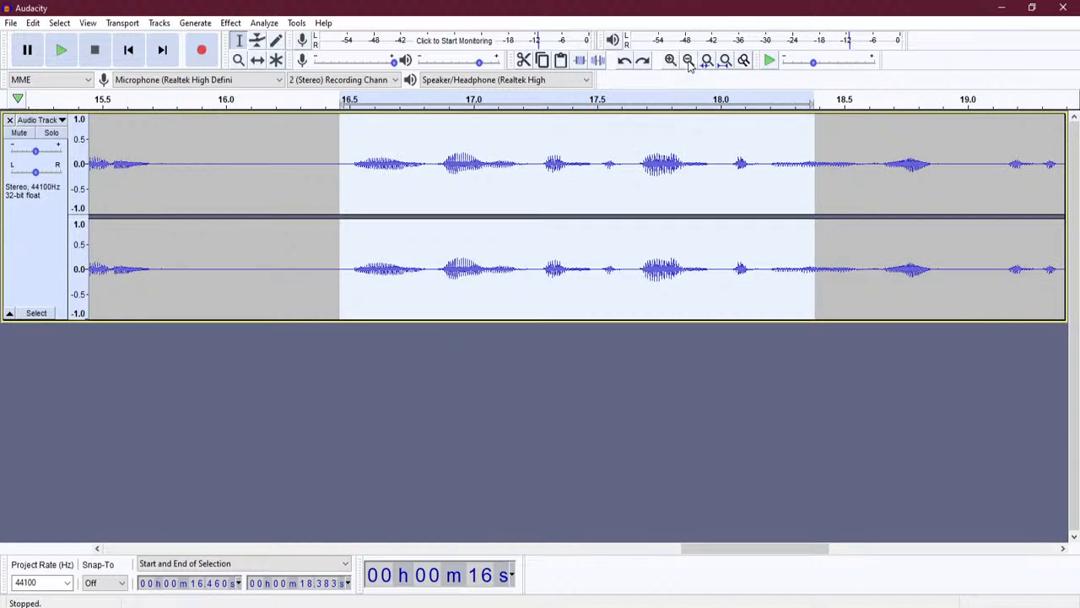
click(689, 60)
click(689, 59)
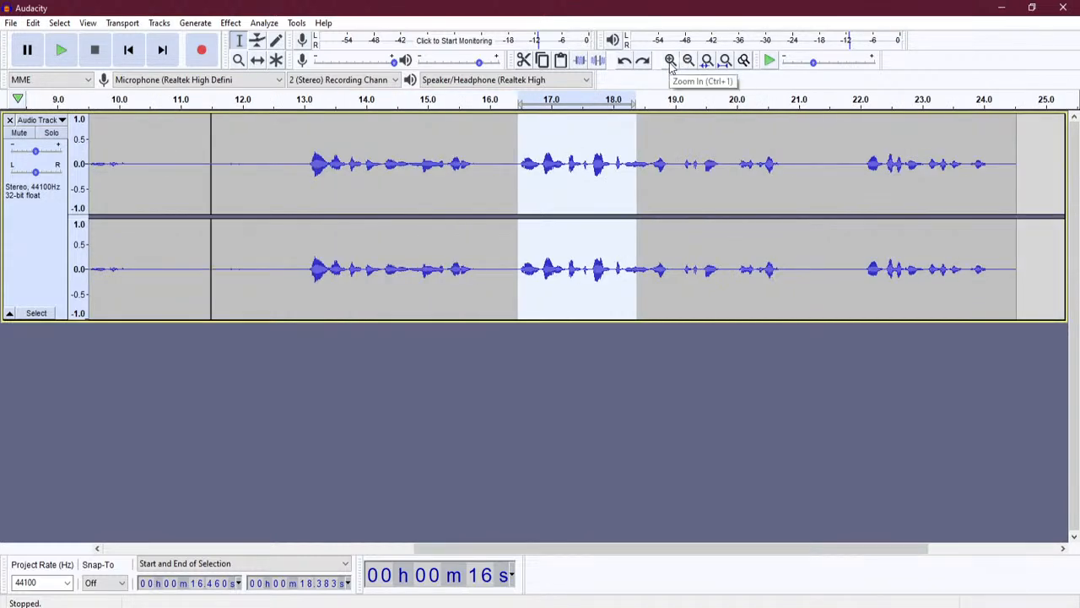
click(689, 65)
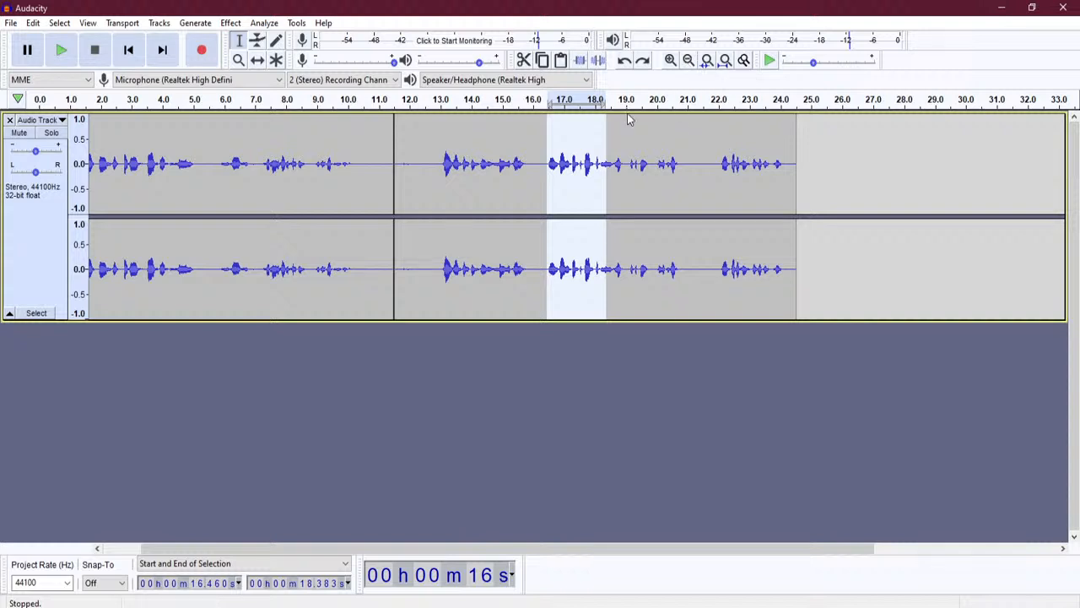
Zoom in two levels around the selected speech and zoom out two levels again.
key(ctrl+1)
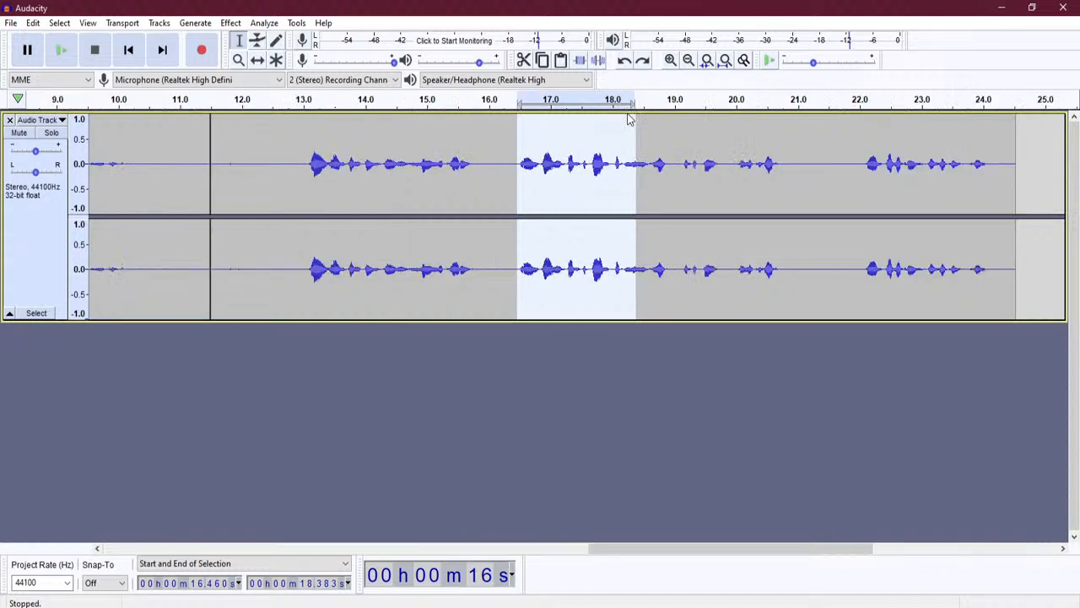
key(ctrl+1)
key(ctrl+3)
key(ctrl+3)
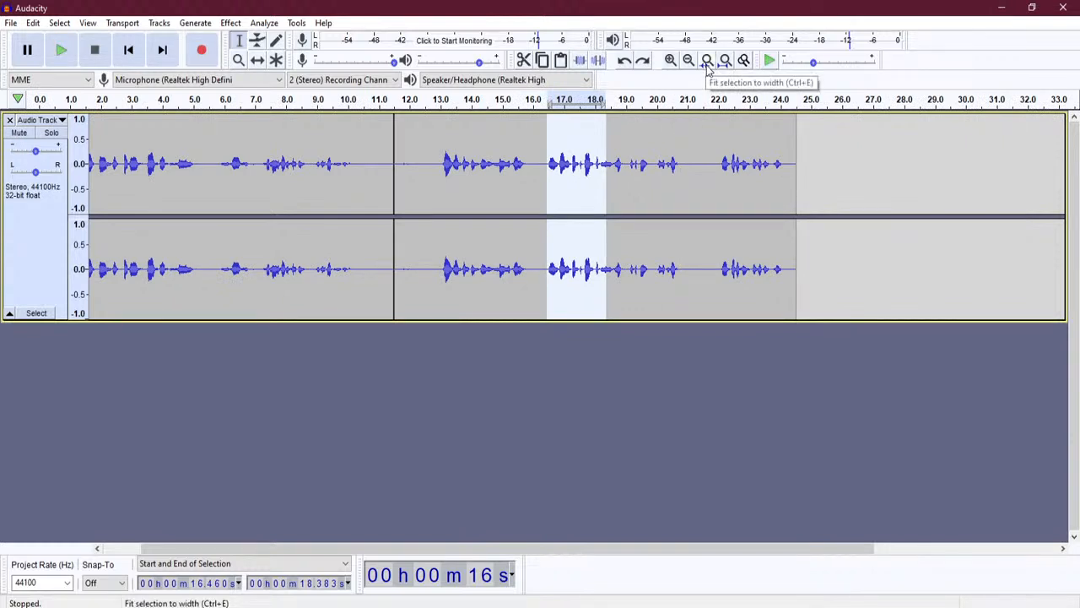
Deselect the track and alternate the view twice between fitting the selected time range and fitting the whole project to the width.
click(713, 357)
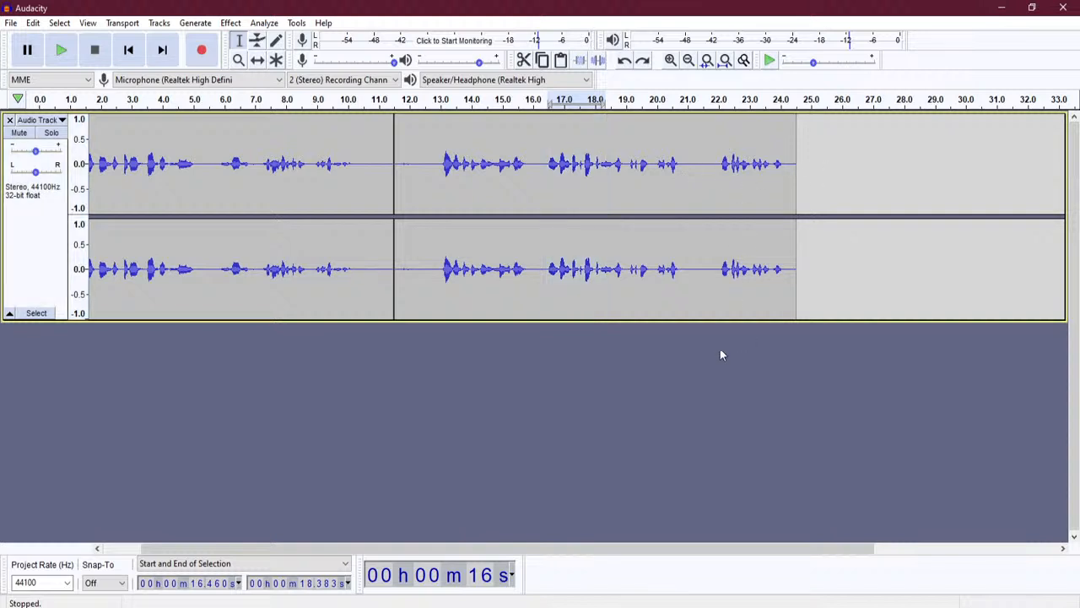
click(707, 60)
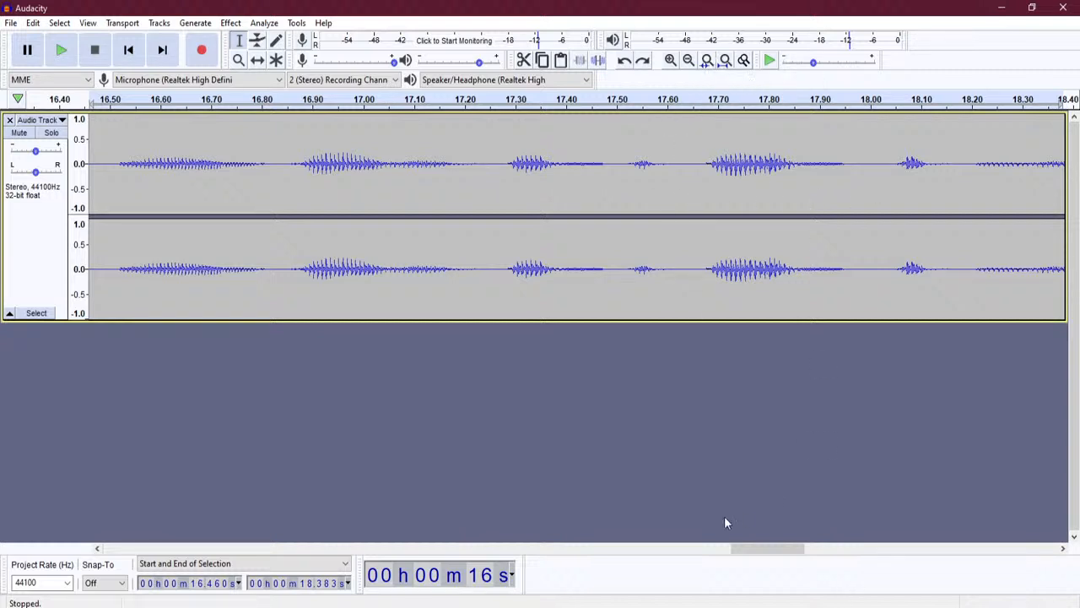
drag(750, 547, 1078, 582)
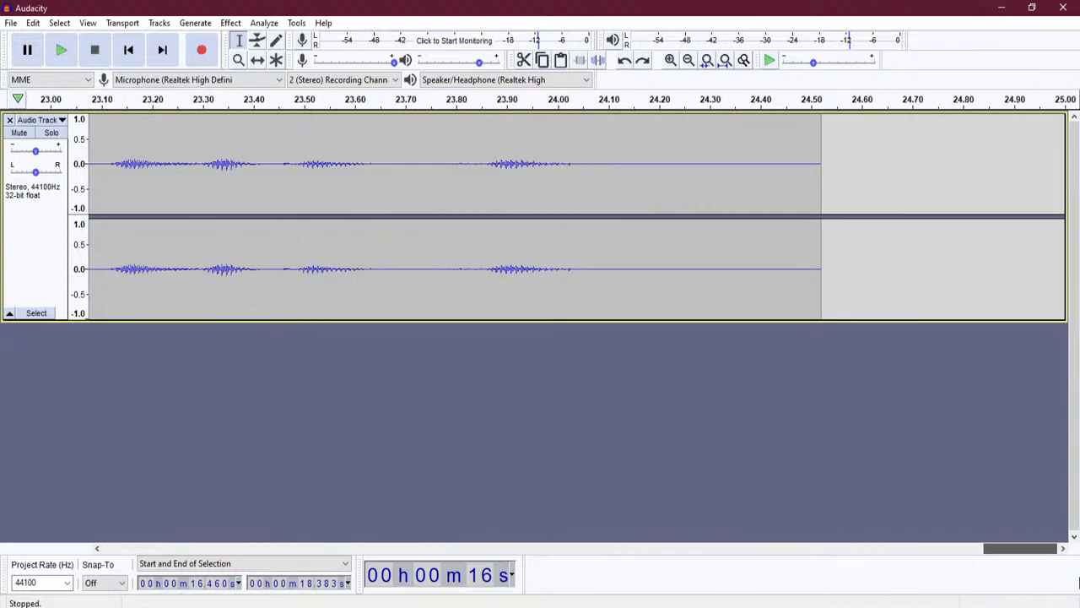
click(725, 62)
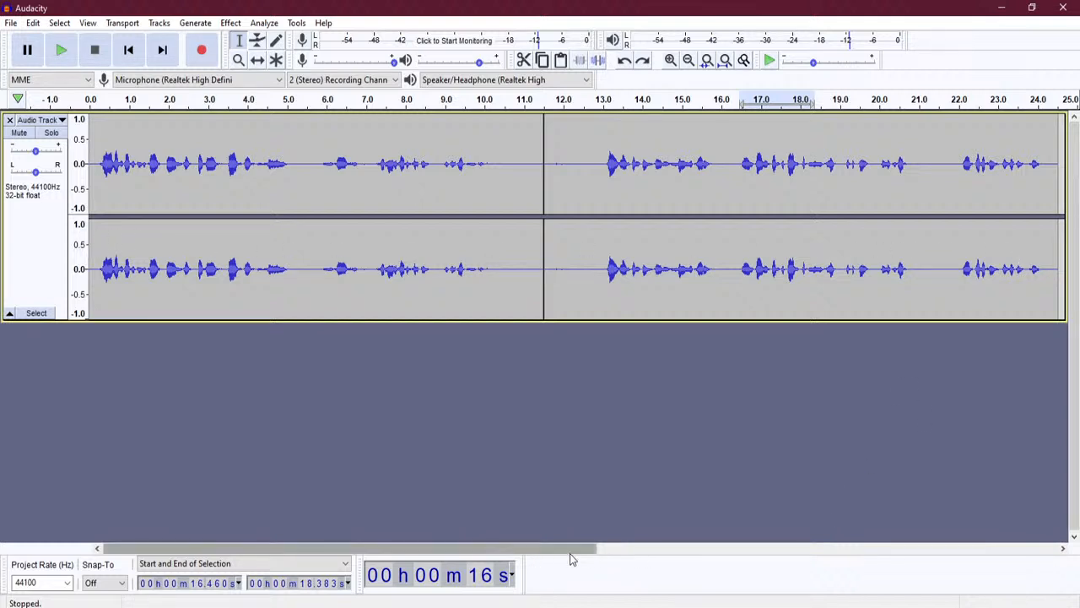
mouse_move(570, 558)
mouse_down()
mouse_move(748, 554)
mouse_move(570, 558)
mouse_up()
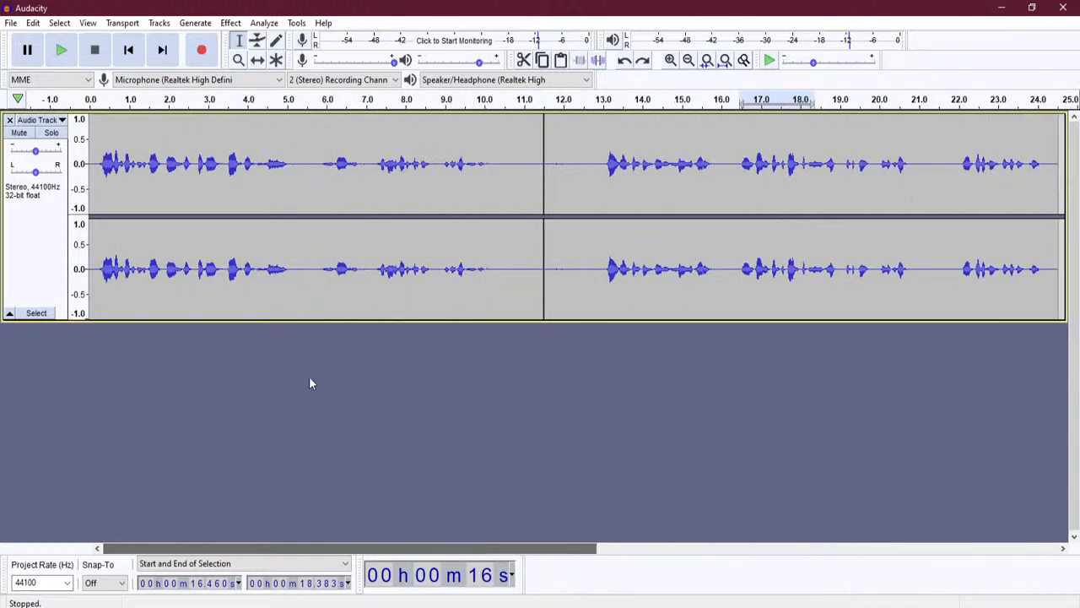
click(709, 62)
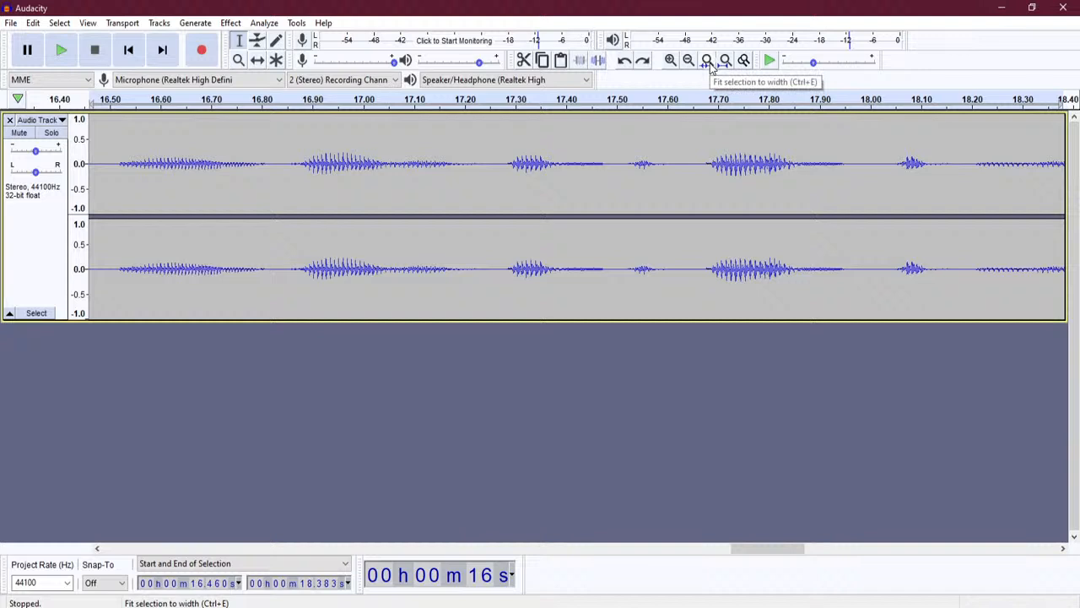
click(725, 60)
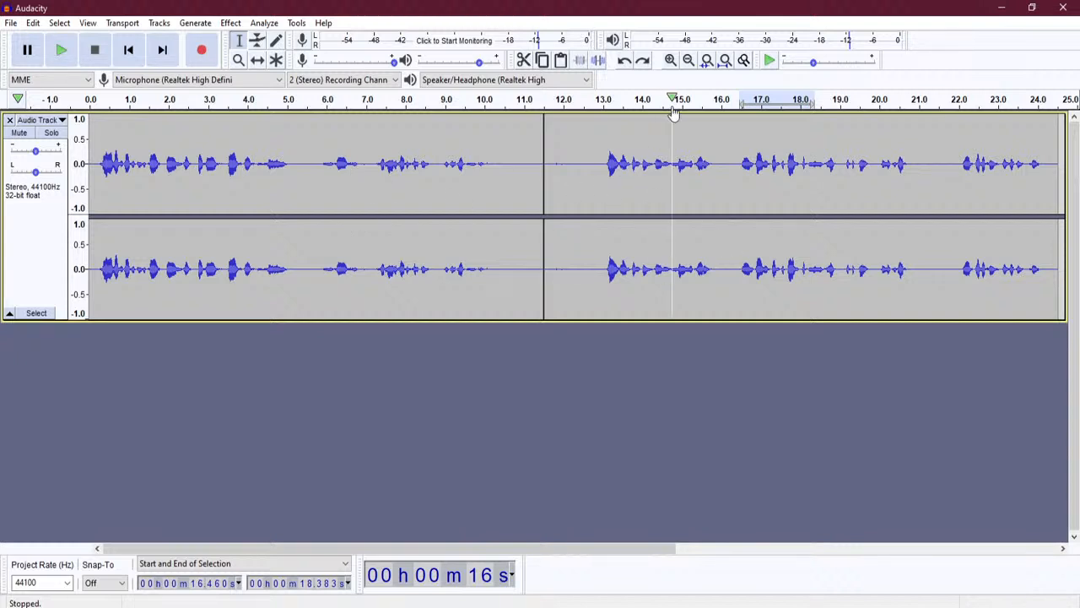
Switch the waveform repeatedly between the close-up and wide views with Zoom Toggle, finishing on the wide view.
click(745, 60)
click(745, 66)
click(747, 67)
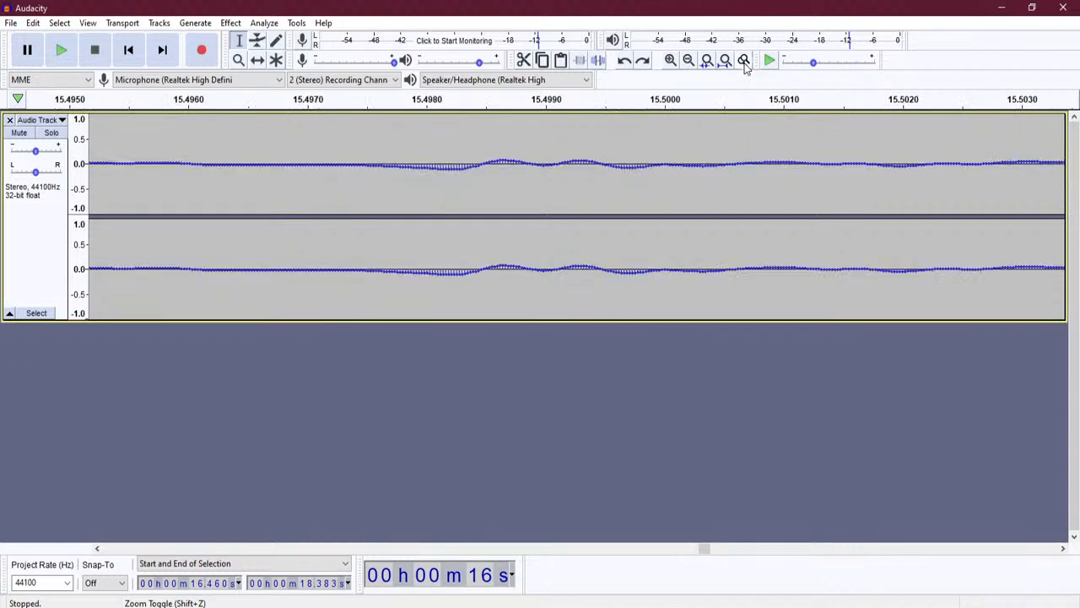
click(745, 63)
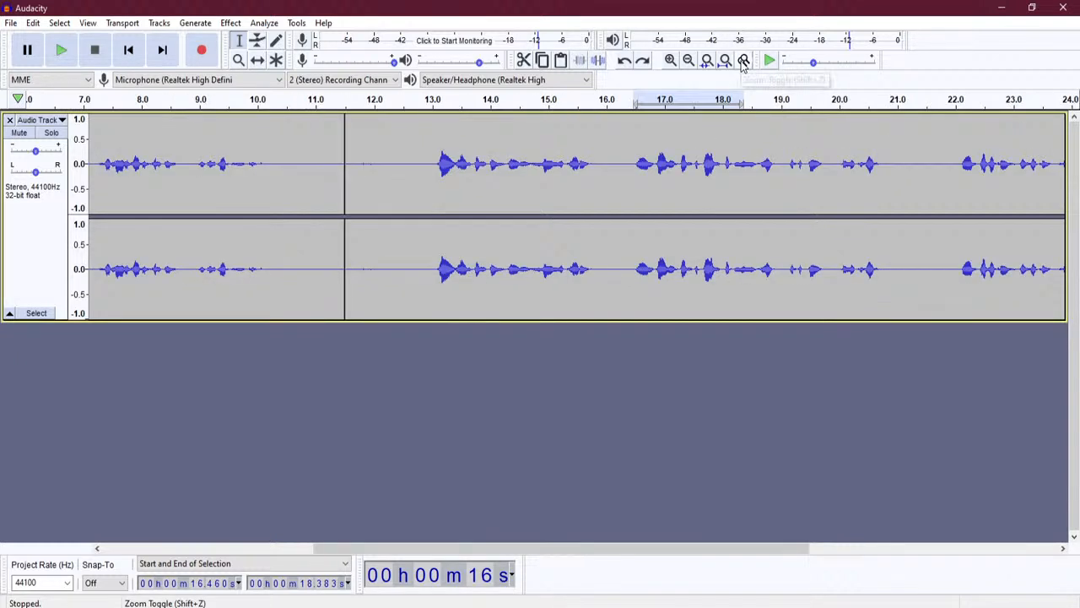
click(744, 62)
click(745, 63)
click(743, 63)
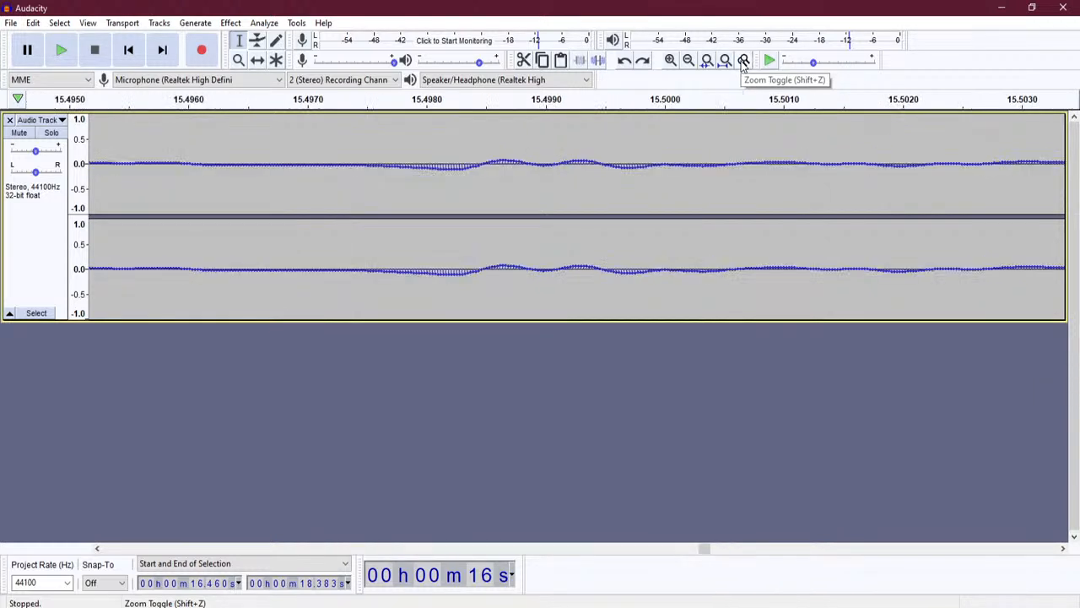
click(744, 63)
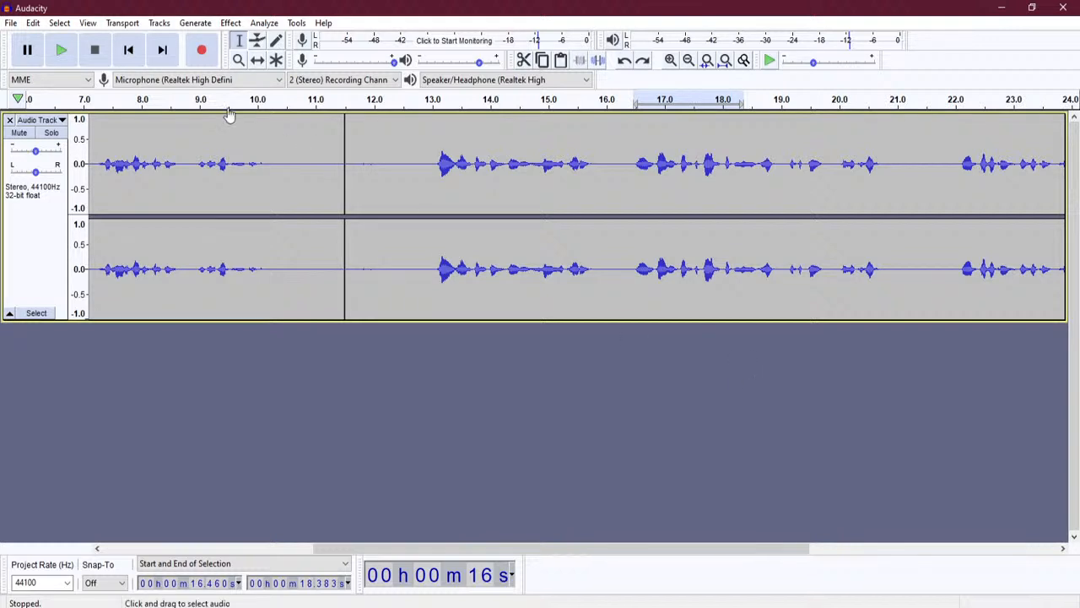
Play the audio from about 7 seconds on the timeline, stop it, and play again with Play-at-Speed.
click(90, 106)
key(space)
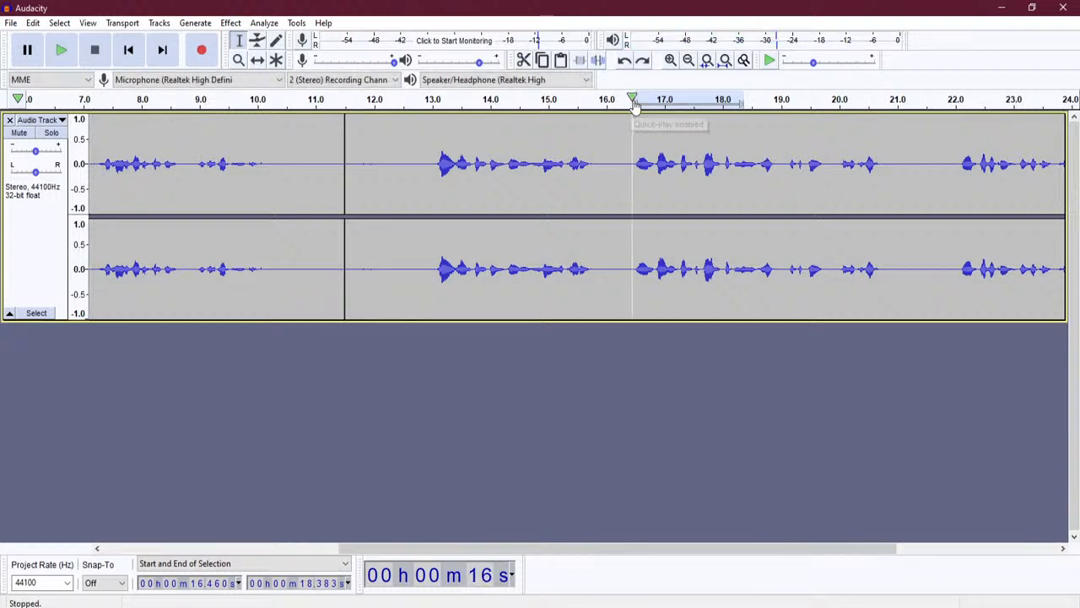
click(770, 61)
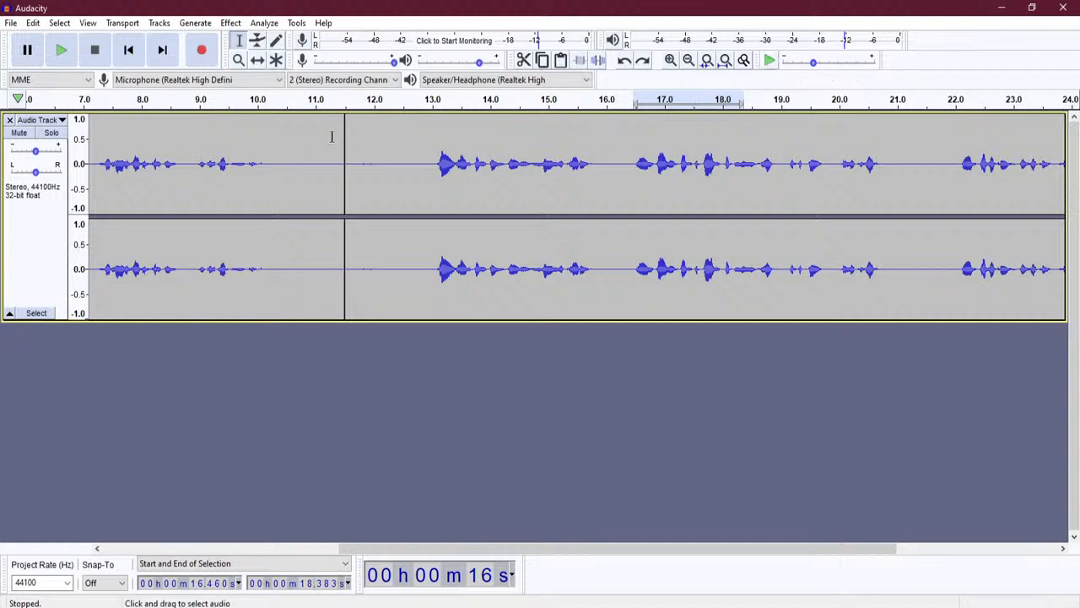
Select the speech from 12.748 to 16.161 seconds and play it with Play-at-Speed at 1.00x.
drag(417, 178, 615, 176)
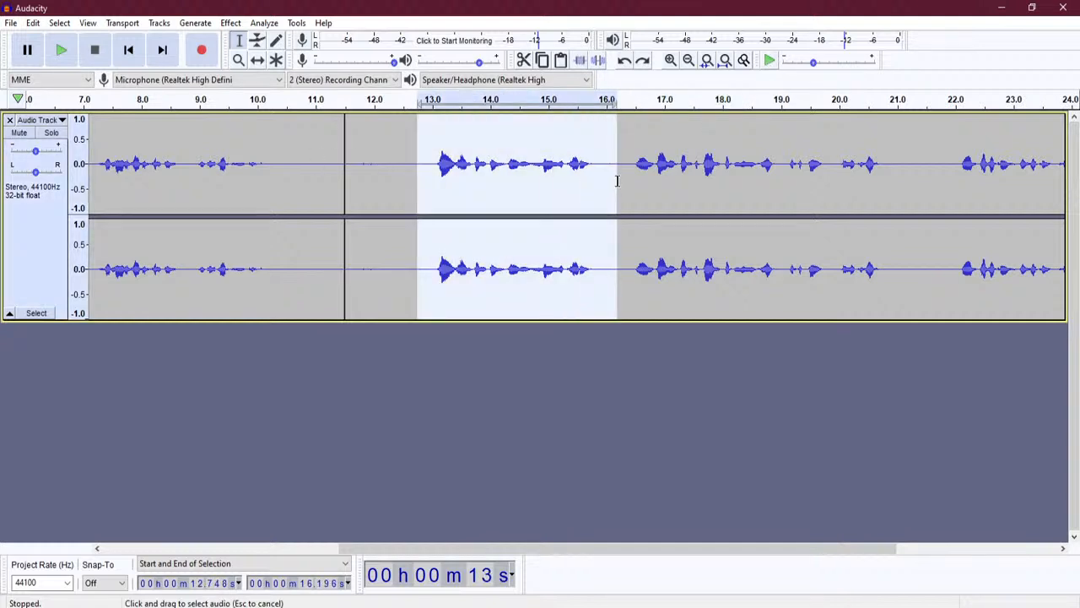
click(768, 66)
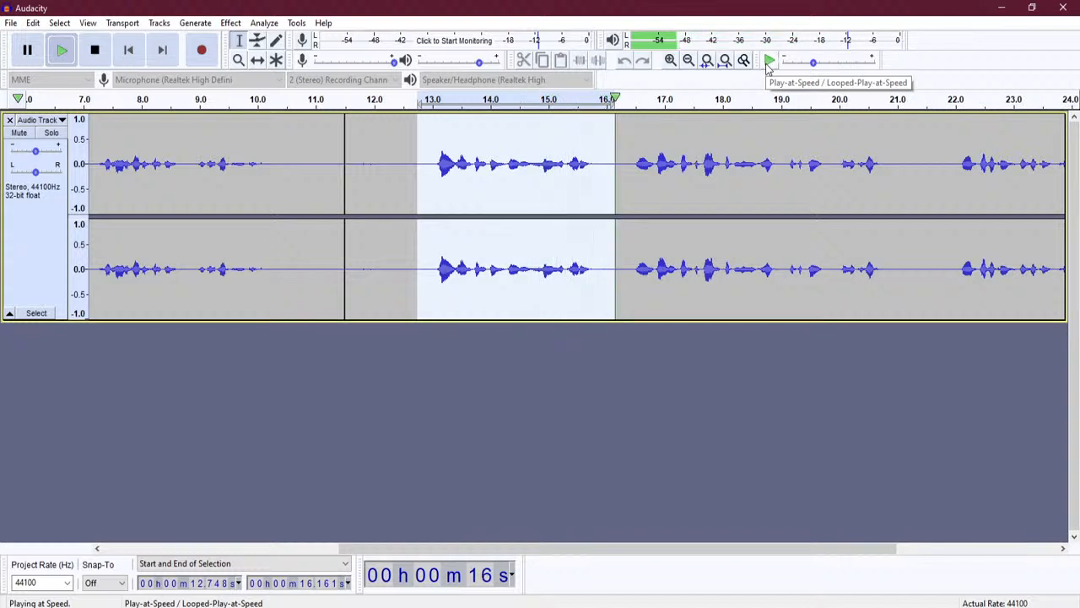
click(769, 66)
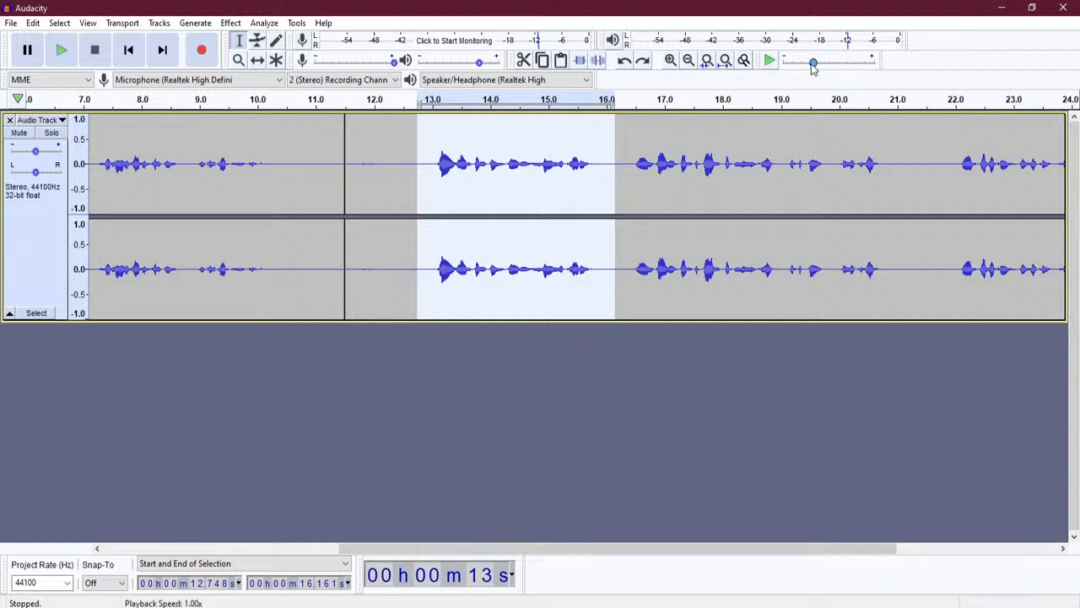
Lower the playback speed below 1.00x and play the selected speech, then replay it at a slightly higher speed.
mouse_move(813, 62)
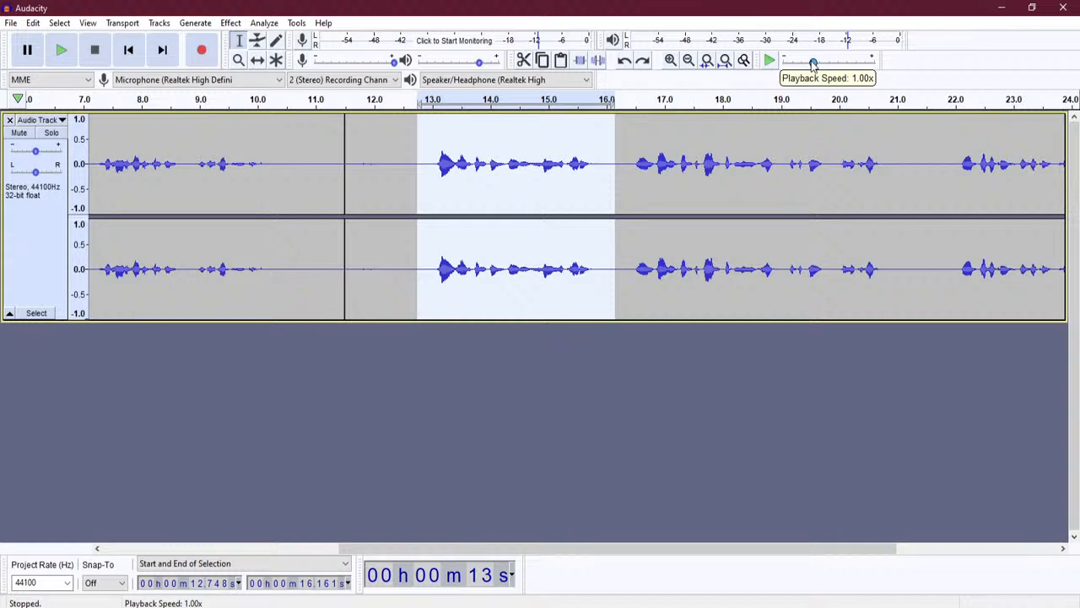
drag(814, 64, 797, 66)
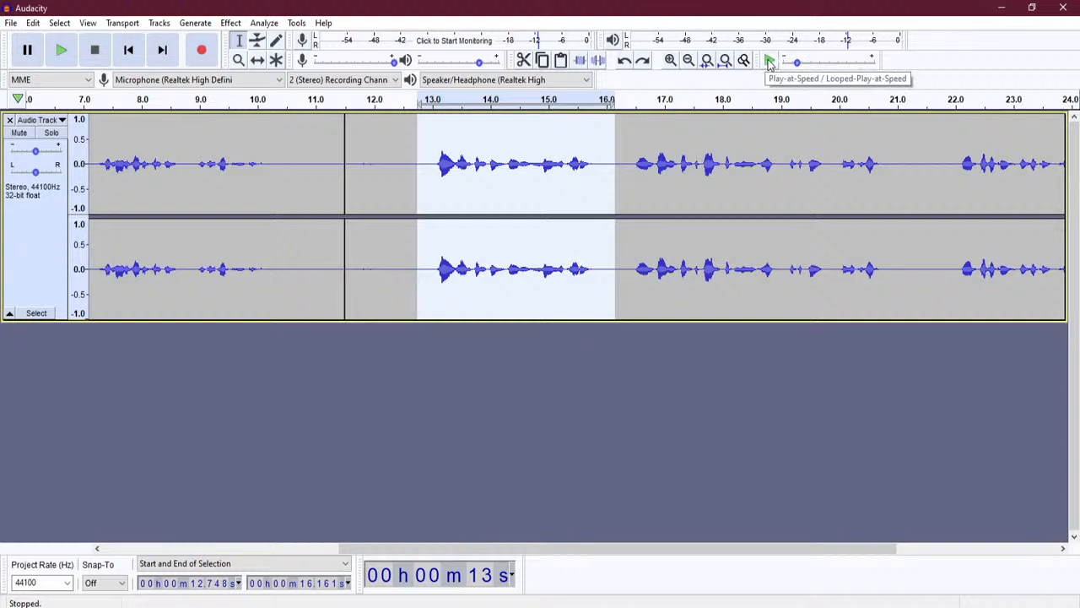
click(770, 61)
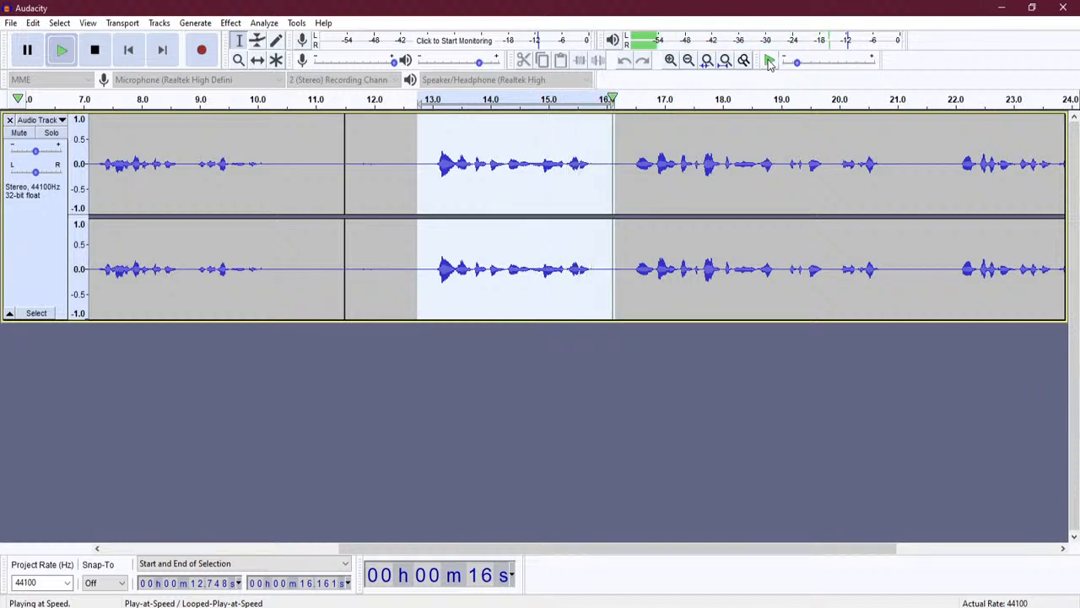
drag(798, 66, 797, 65)
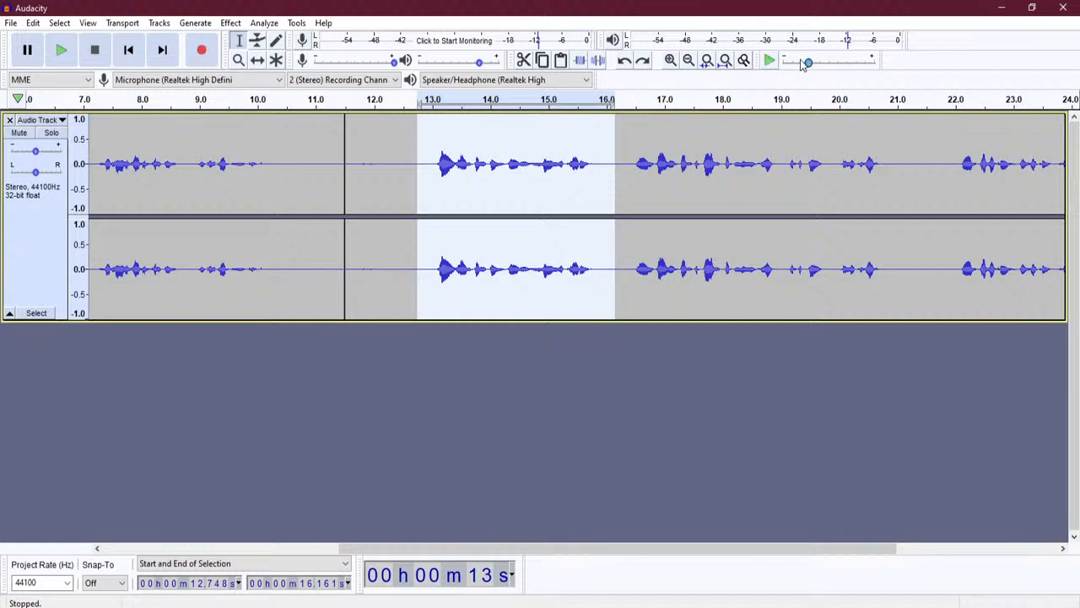
click(771, 60)
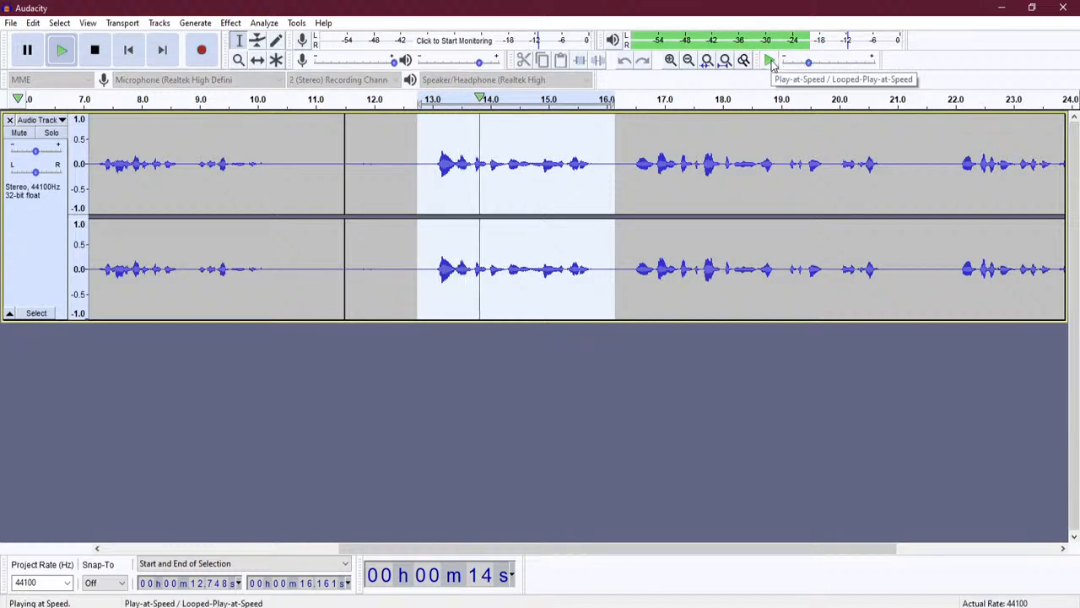
Set the playback speed to 0.71x, replay the selected speech, and raise the speed slightly.
drag(807, 64, 803, 64)
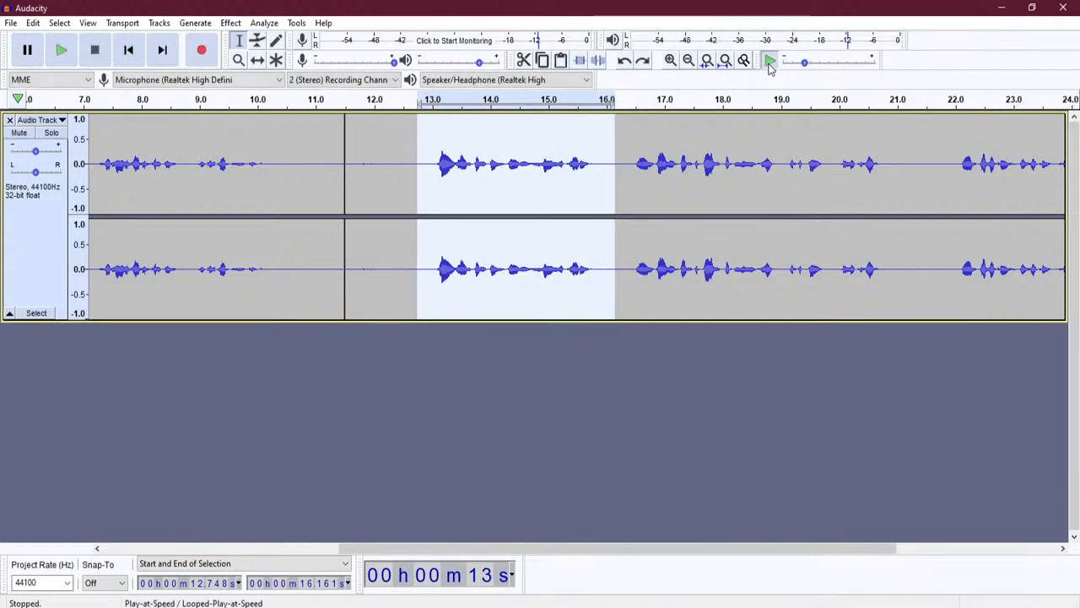
click(771, 61)
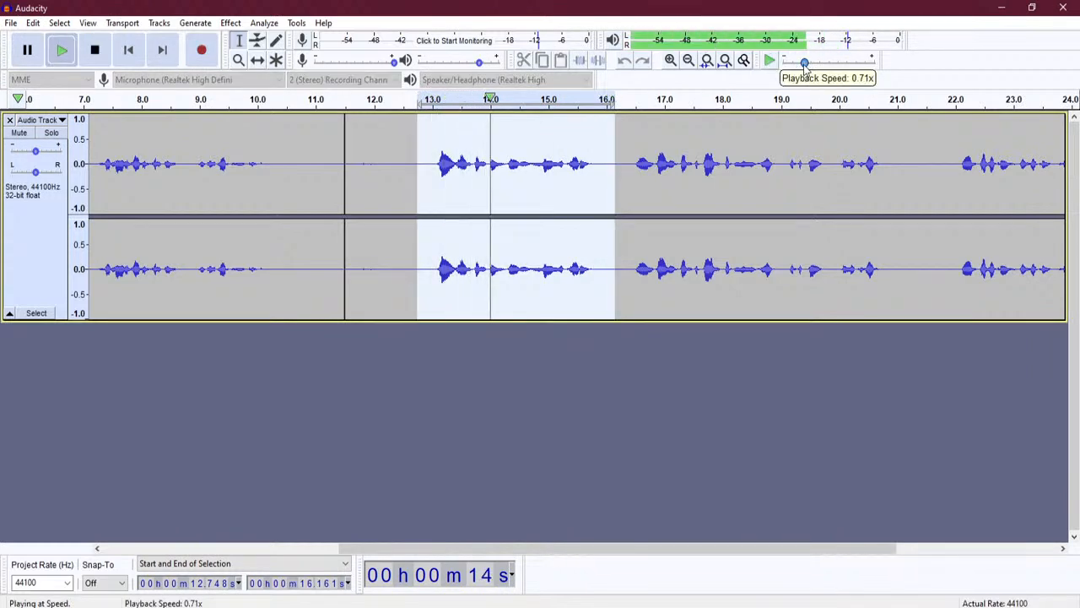
drag(805, 65, 808, 65)
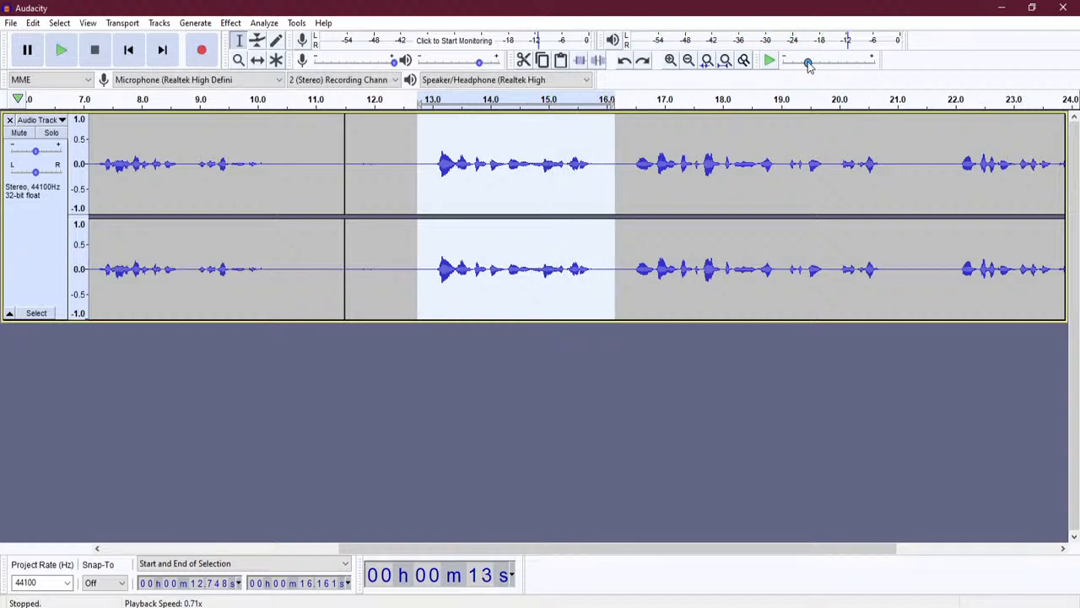
Play the selected speech with Play-at-Speed at 1.82x, then replay it at about 1.69x.
drag(808, 64, 811, 64)
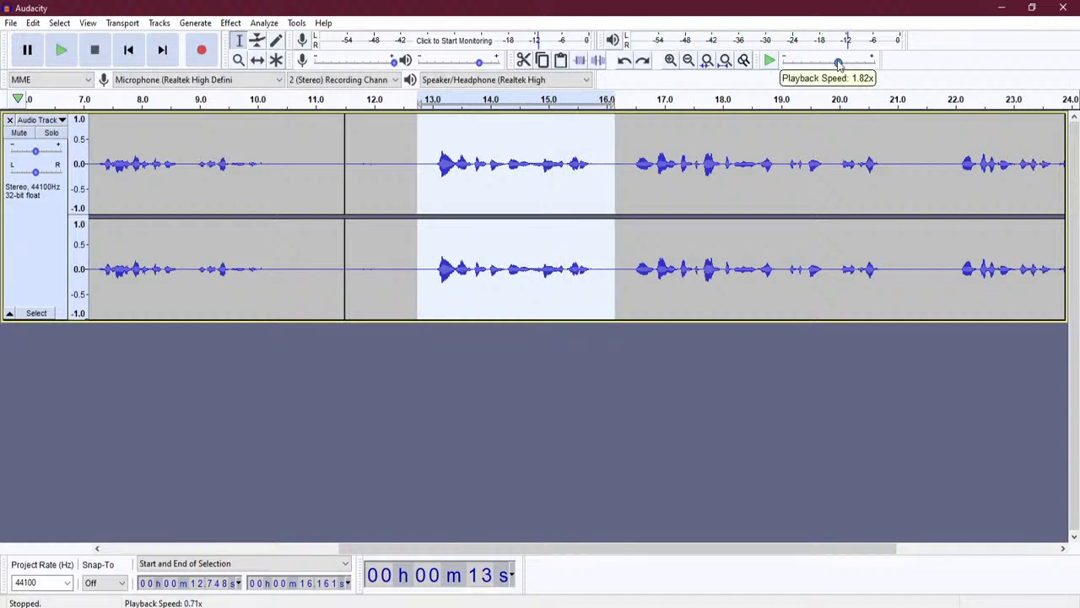
click(771, 62)
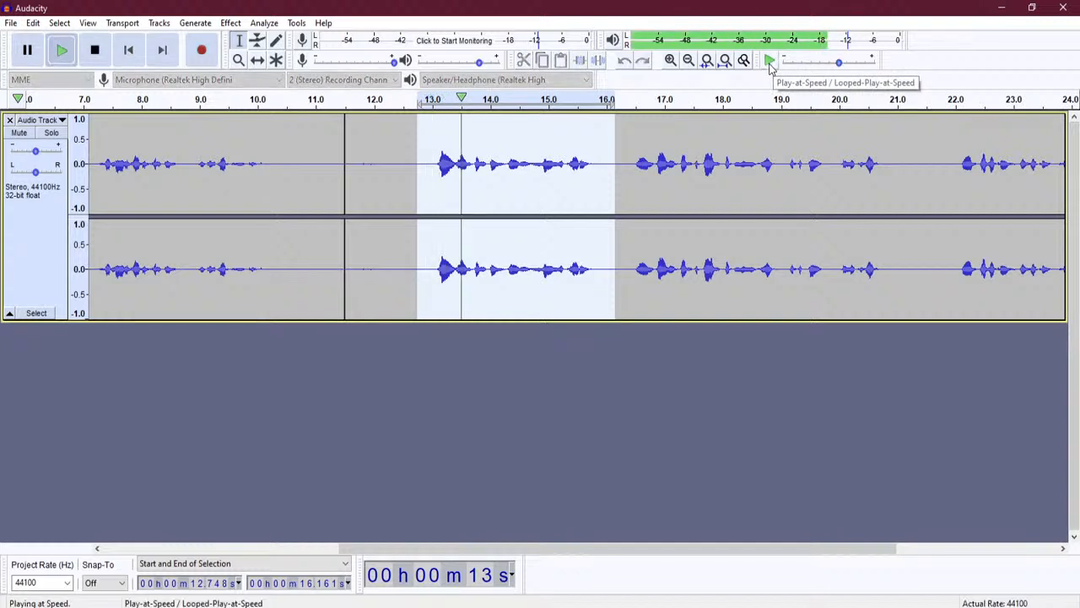
drag(840, 66, 833, 64)
click(770, 61)
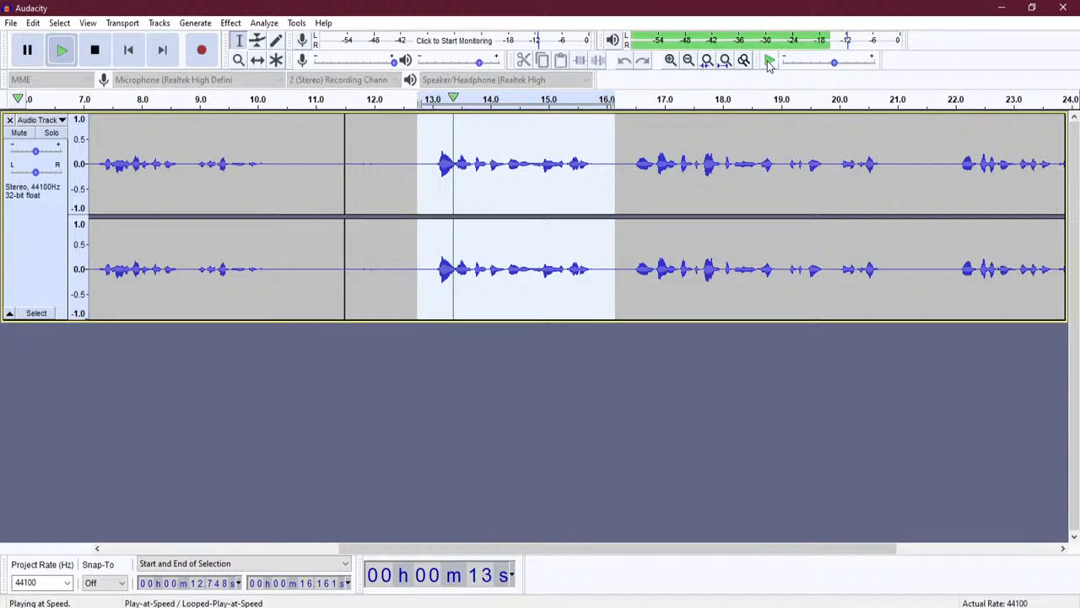
Set the playback speed to exactly 1, then reopen the speed setting and accept that value.
click(833, 64)
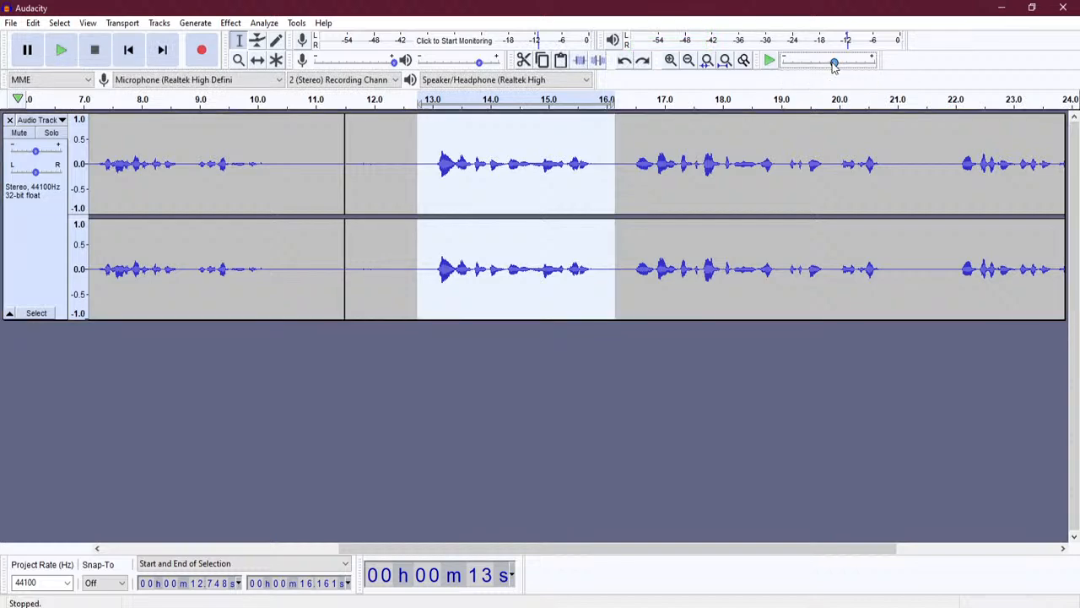
double_click(833, 64)
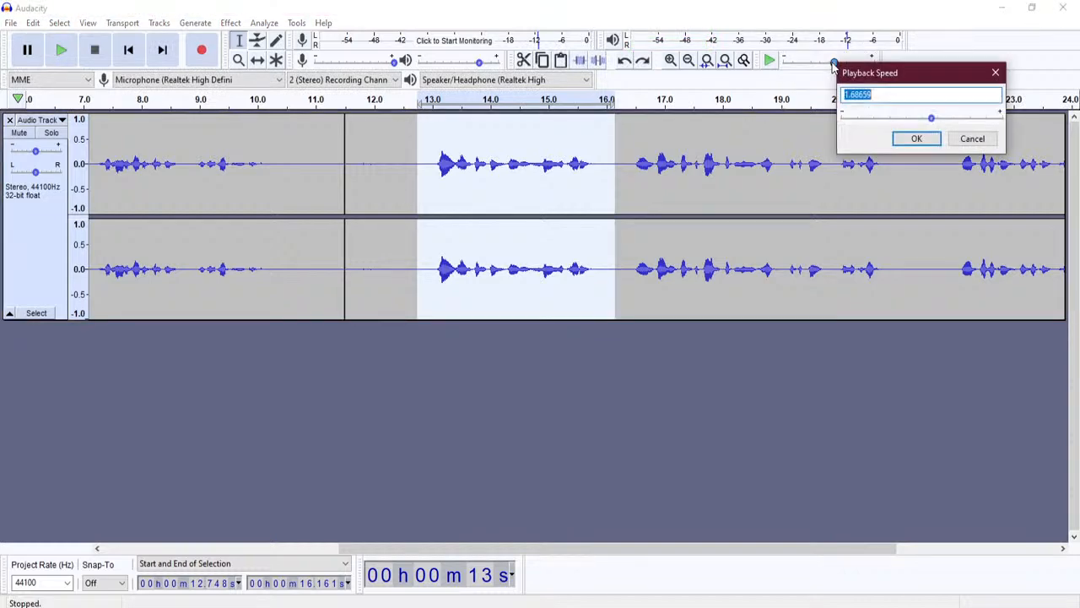
text(1)
click(916, 138)
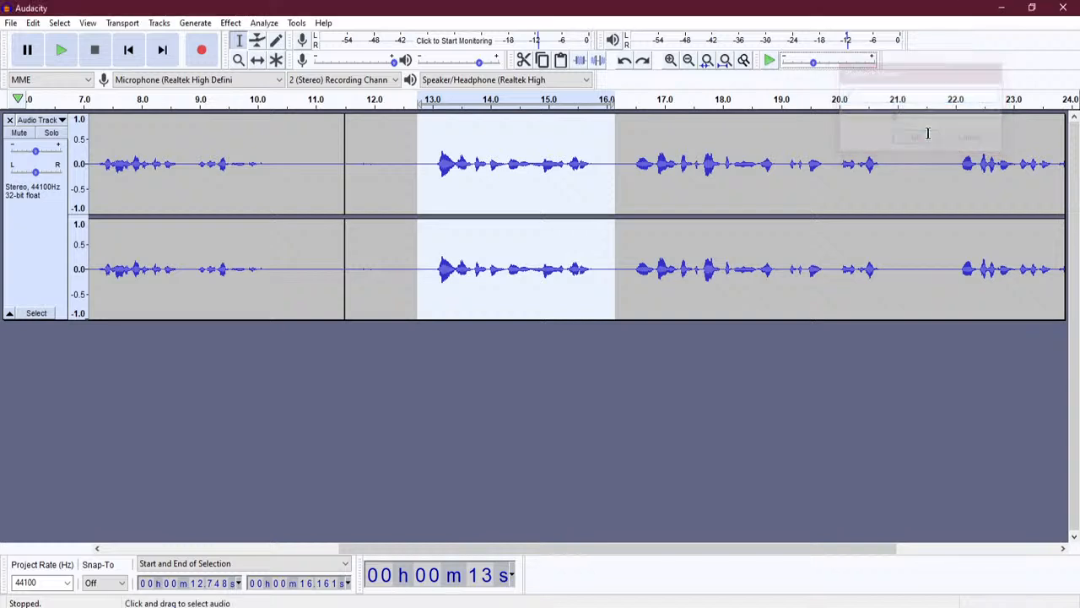
double_click(814, 63)
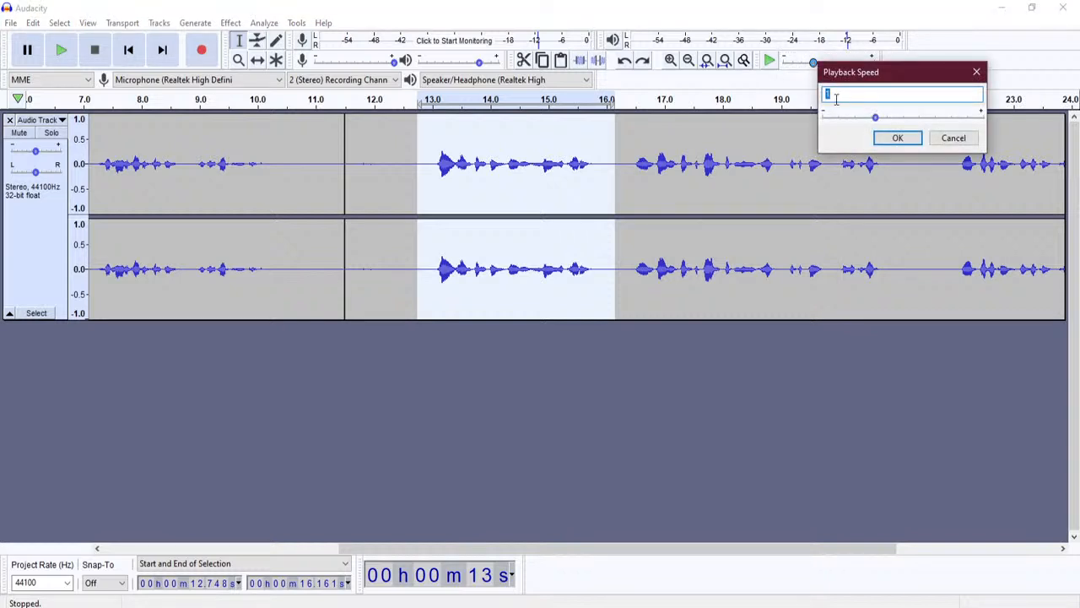
click(898, 139)
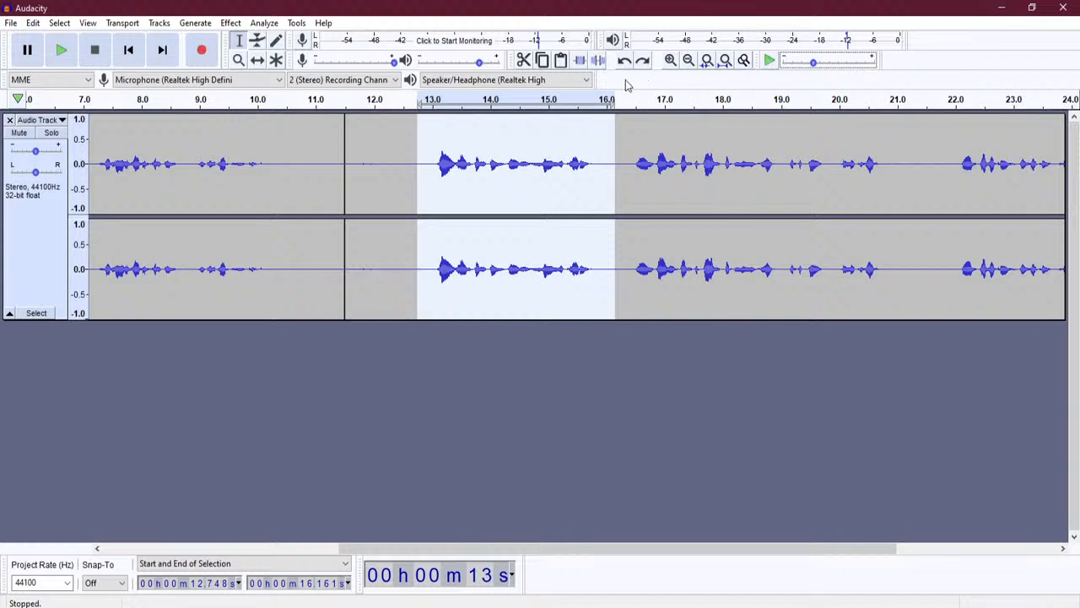
Cut the selected speech from 12.748 to 16.161 seconds, then try to silence audio with nothing selected.
double_click(524, 60)
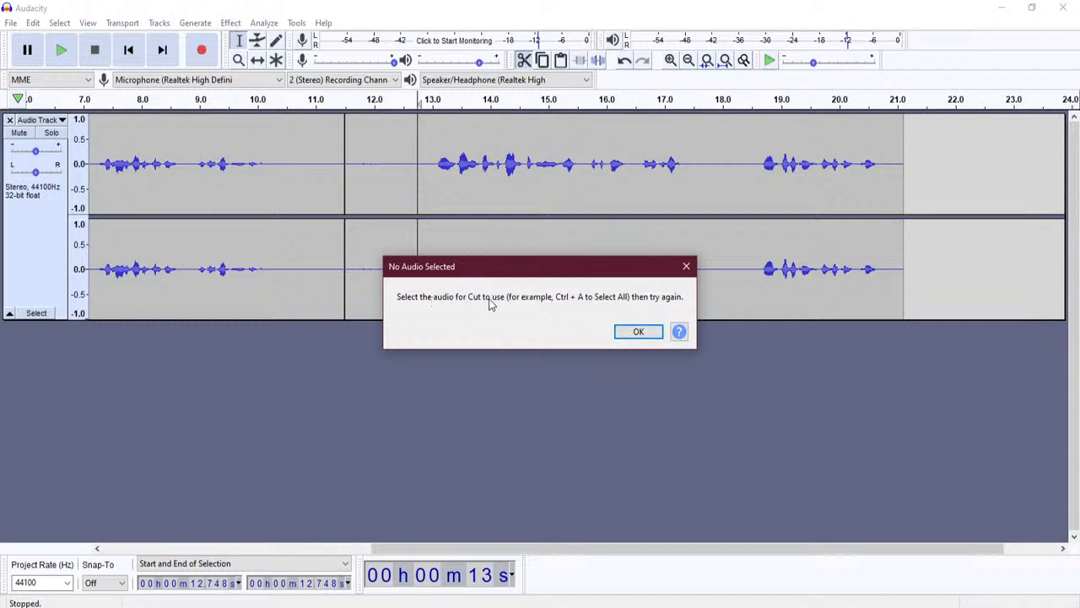
click(639, 331)
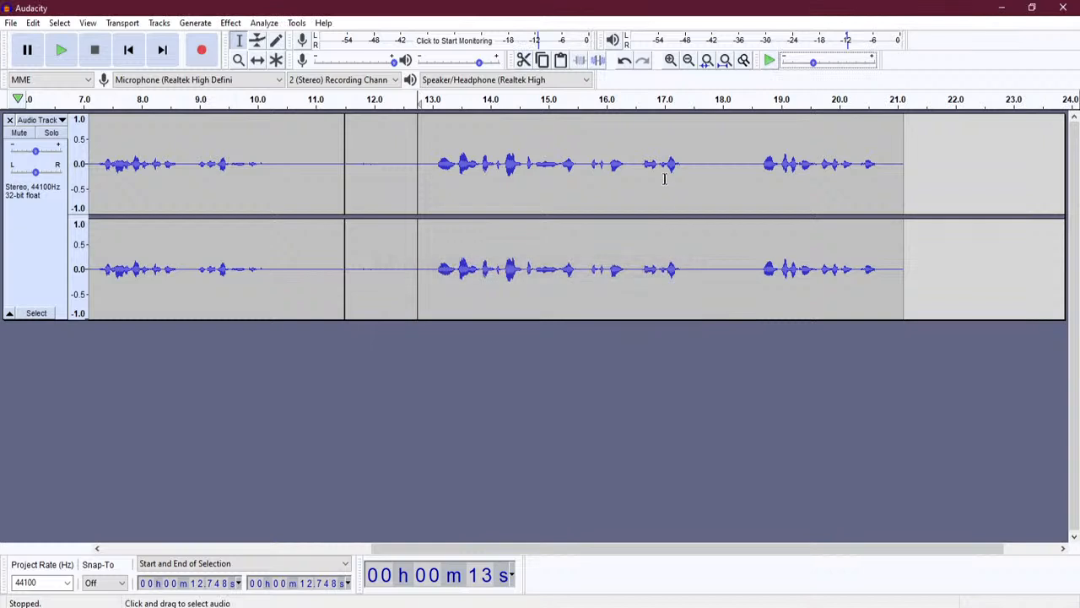
click(597, 60)
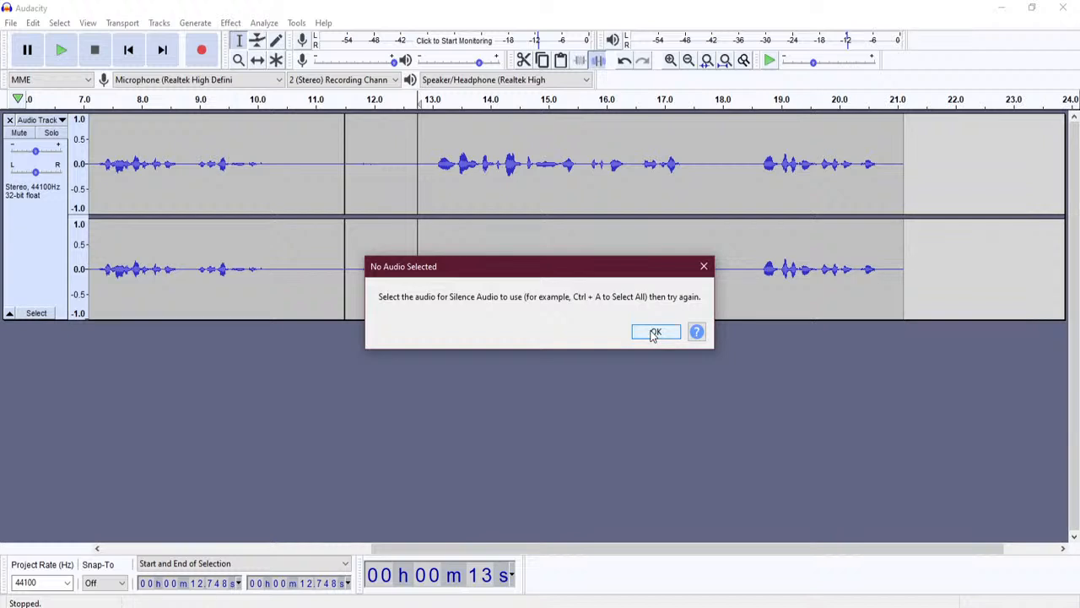
click(704, 268)
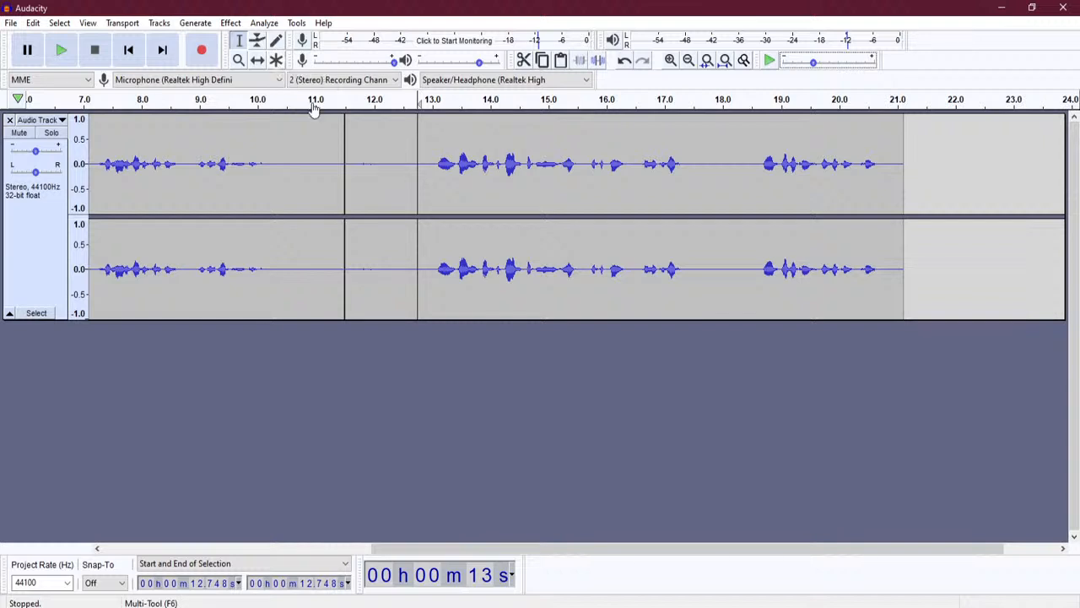
With the Multi-Tool, select the audio from 7.279 to 9.857 seconds, then narrow the selection to 8.081 to 9.311 seconds.
click(279, 60)
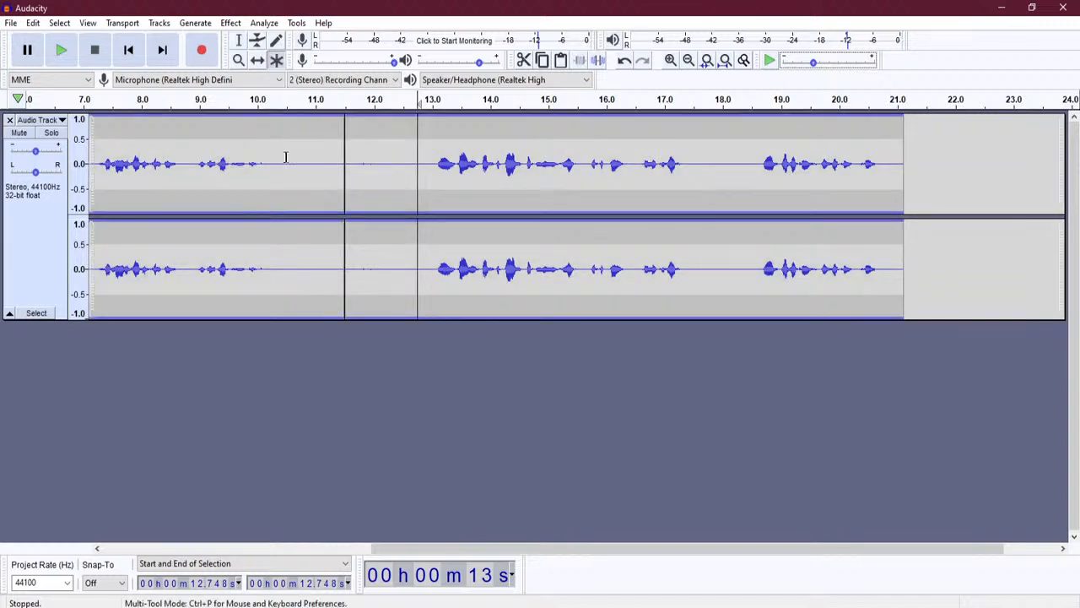
drag(99, 163, 248, 169)
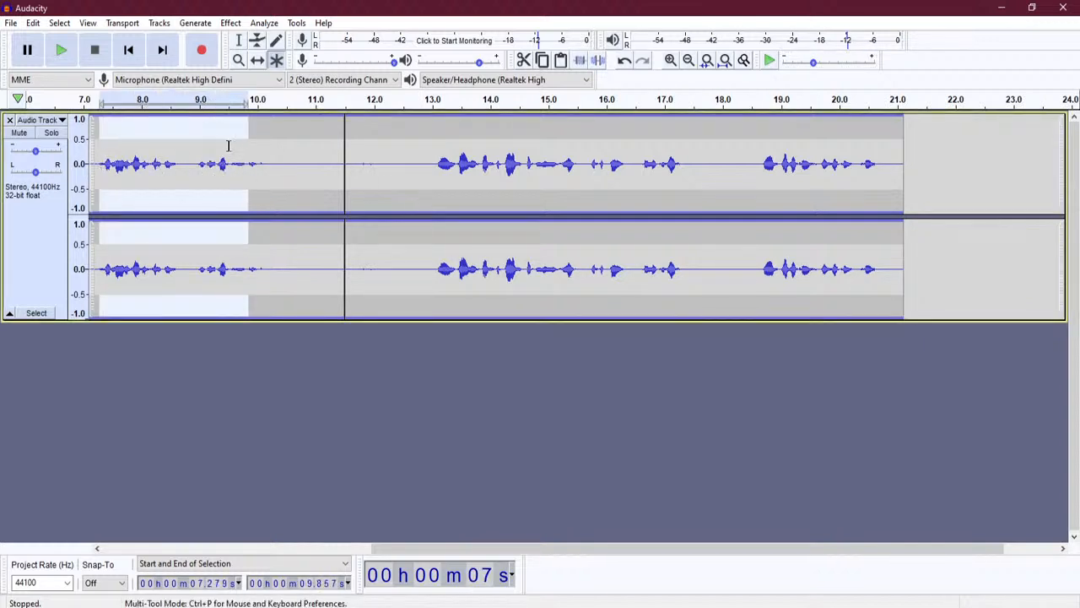
drag(249, 130, 146, 152)
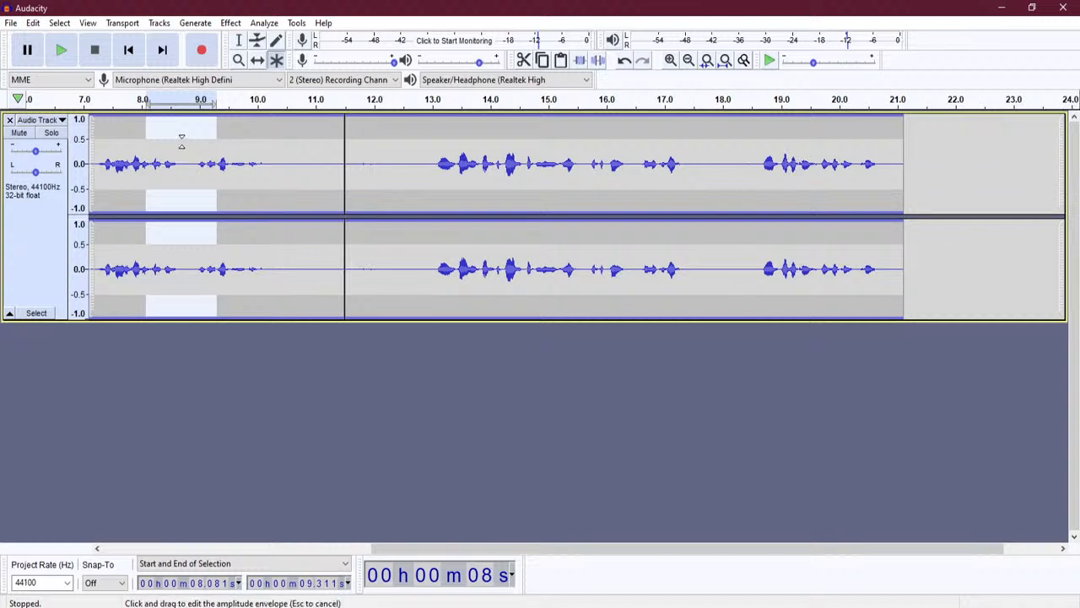
Lower the amplitude envelopes of both clips and shift the clips later in time with the Multi-Tool.
mouse_move(201, 140)
mouse_down()
mouse_move(207, 133)
mouse_move(210, 149)
mouse_up()
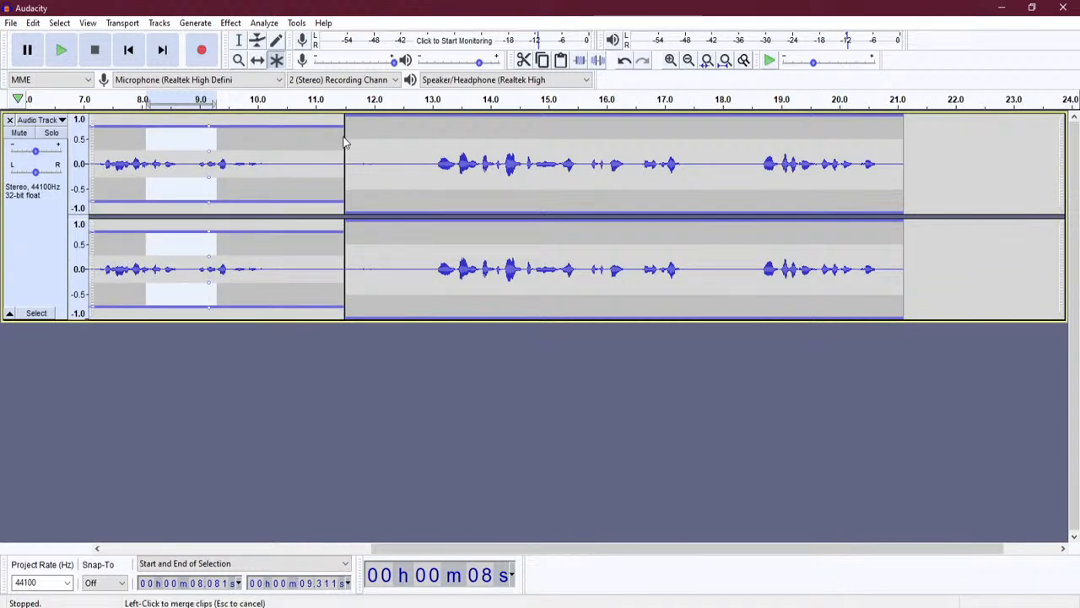
drag(400, 137, 452, 144)
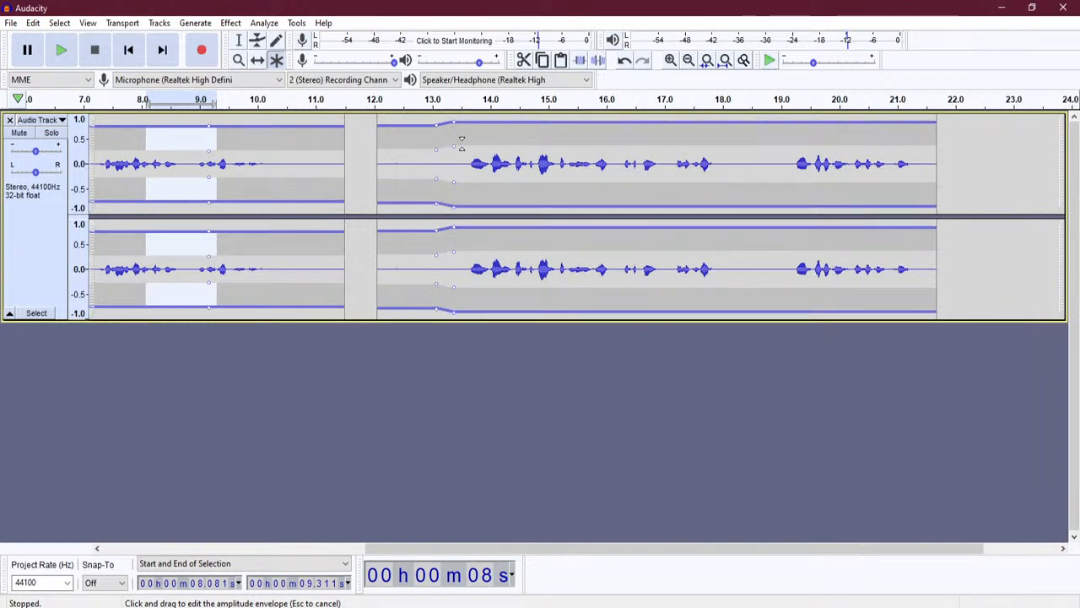
drag(526, 139, 801, 158)
shift+click(511, 132)
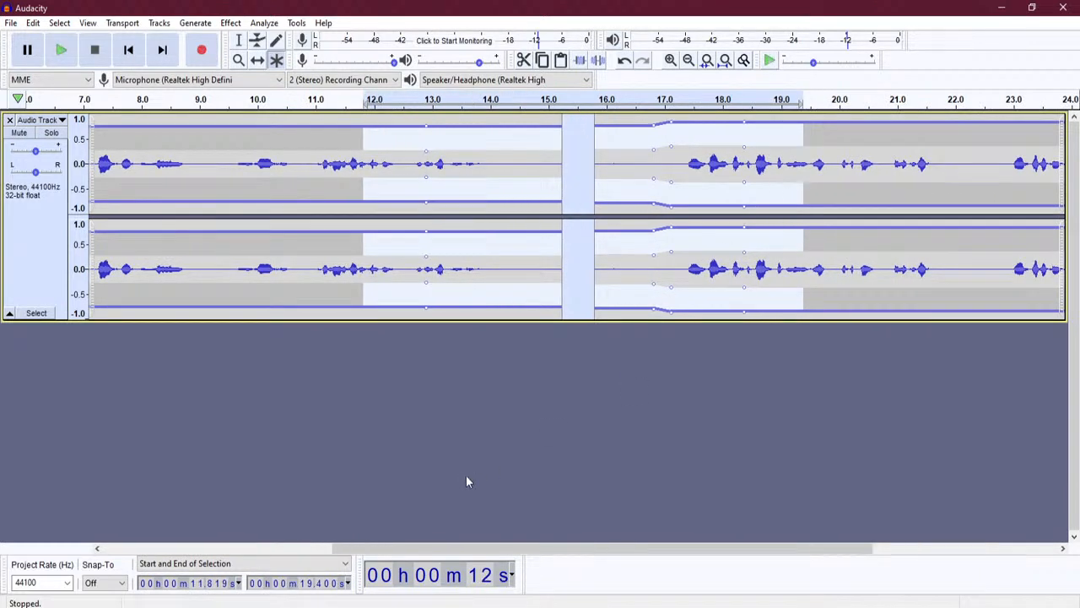
Time-shift the audio earlier with the Multi-Tool so the first clip begins at about 0 seconds.
drag(410, 548, 261, 545)
drag(304, 136, 242, 136)
drag(242, 549, 152, 549)
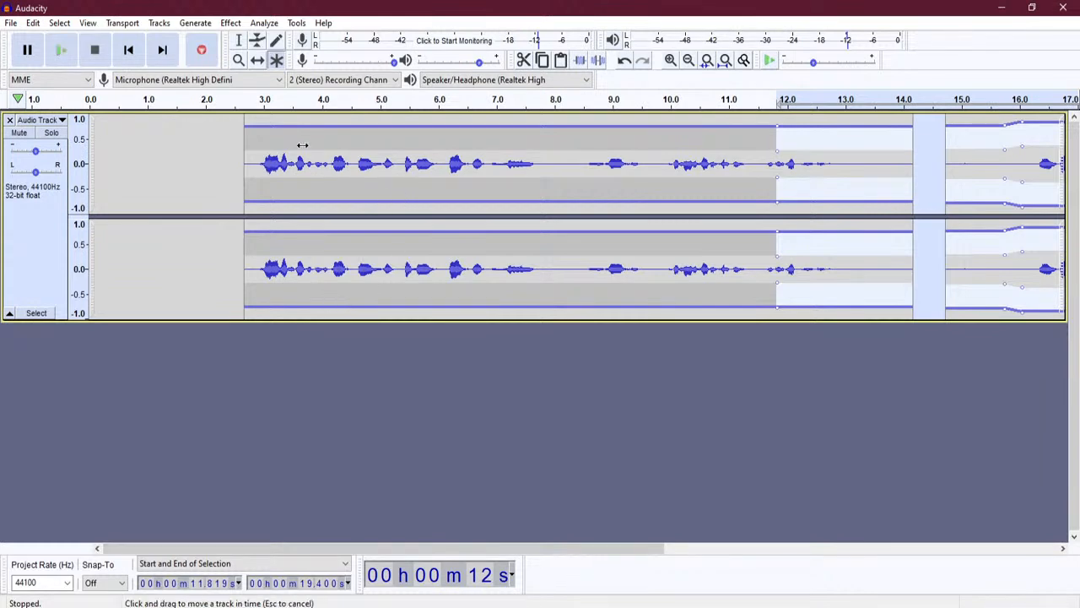
drag(303, 145, 149, 145)
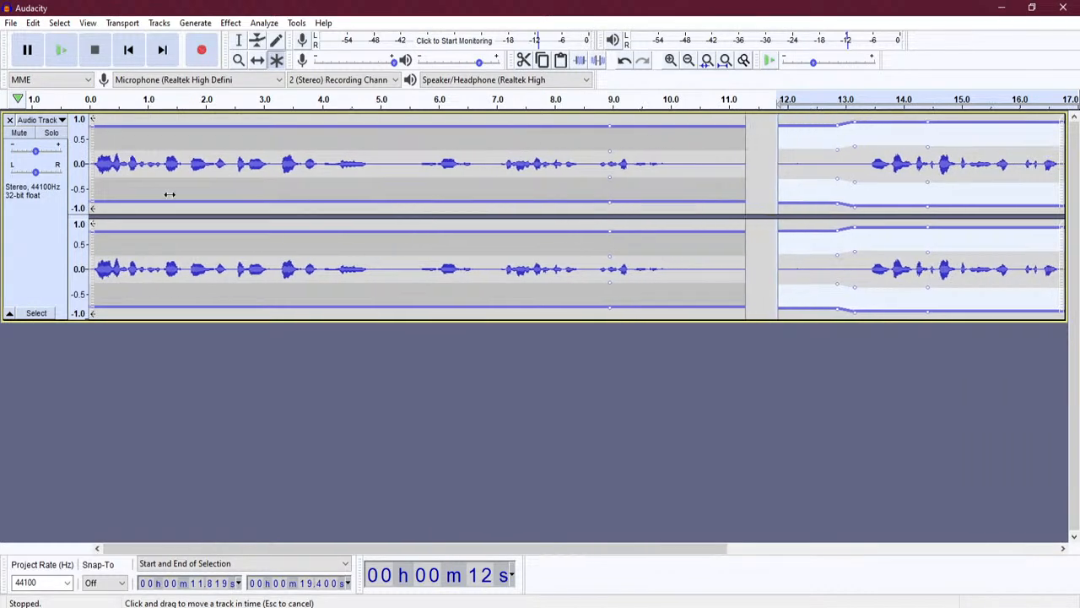
Undo the Multi-Tool edits, the cut and the earlier changes, back through the time shifts of the clips.
key(ctrl+z)
key(ctrl+z)
key(ctrl+z)
key(ctrl+z)
key(ctrl+z)
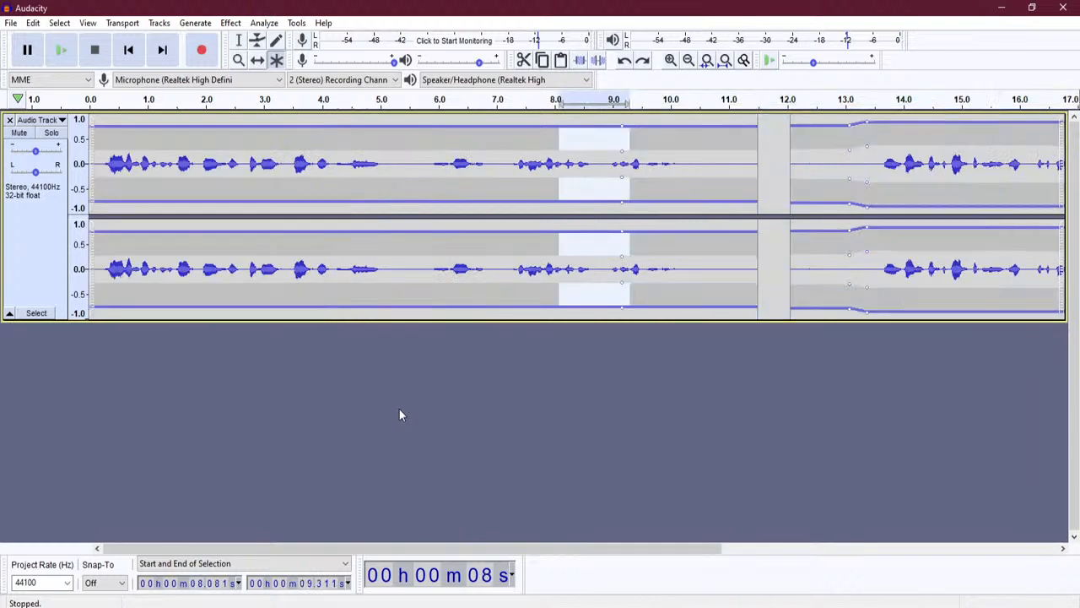
key(ctrl+z)
key(ctrl+z)
key(ctrl+z)
key(ctrl+z)
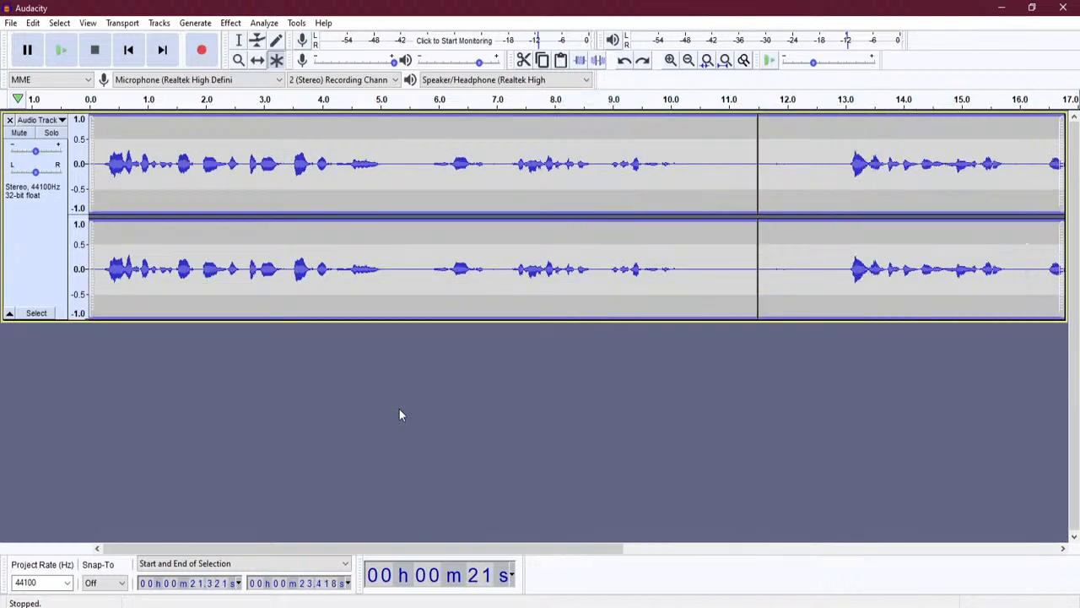
key(ctrl+z)
key(ctrl+z)
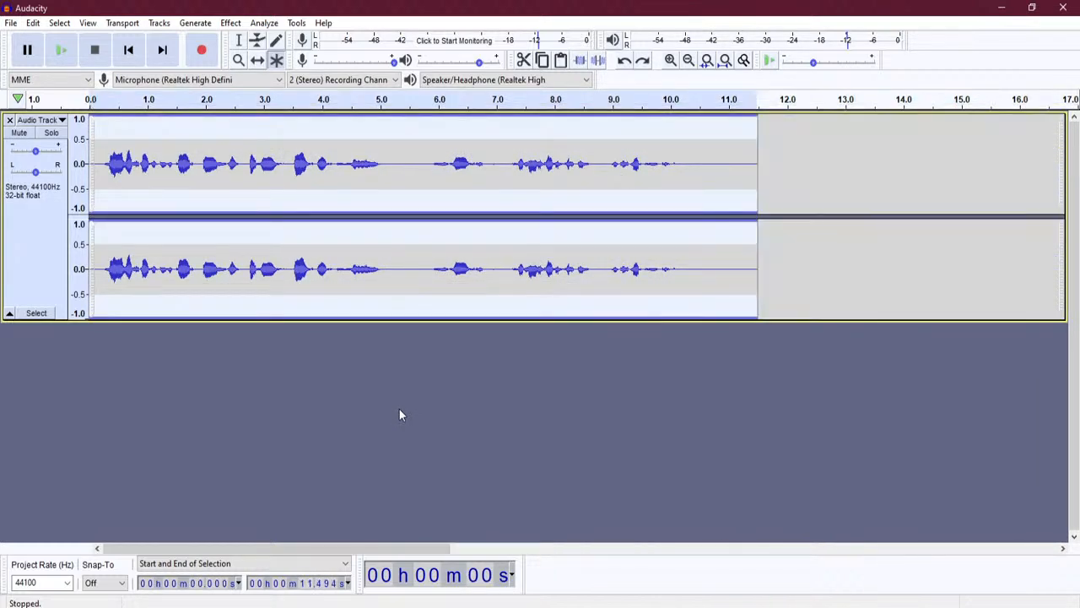
key(ctrl+z)
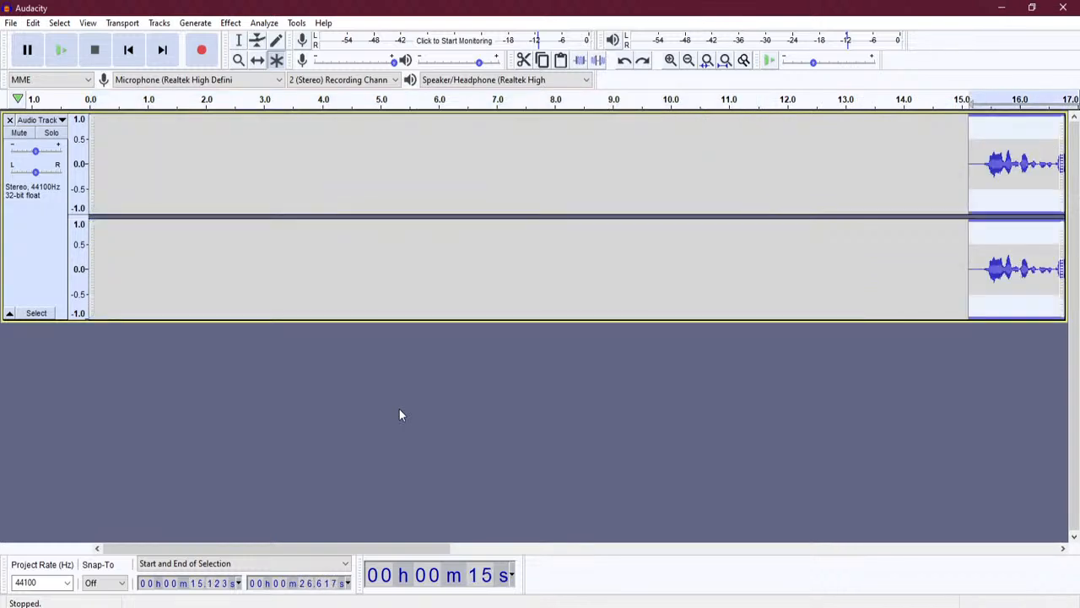
Redo the time shifts that place both clips end to end from 0 seconds, and switch to the Selection Tool.
click(33, 23)
click(61, 53)
click(32, 22)
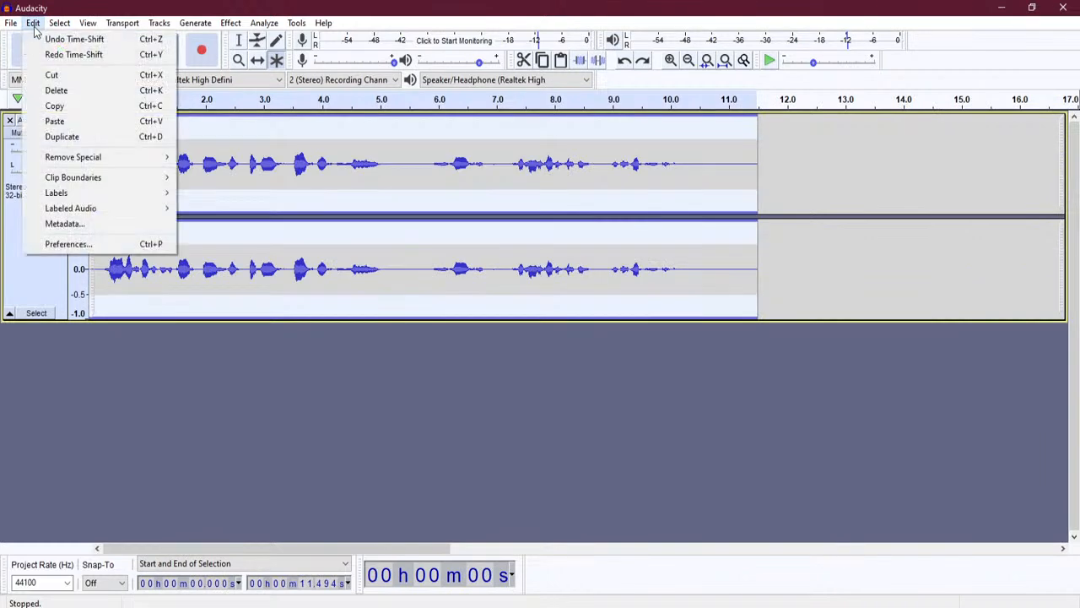
click(56, 53)
click(240, 41)
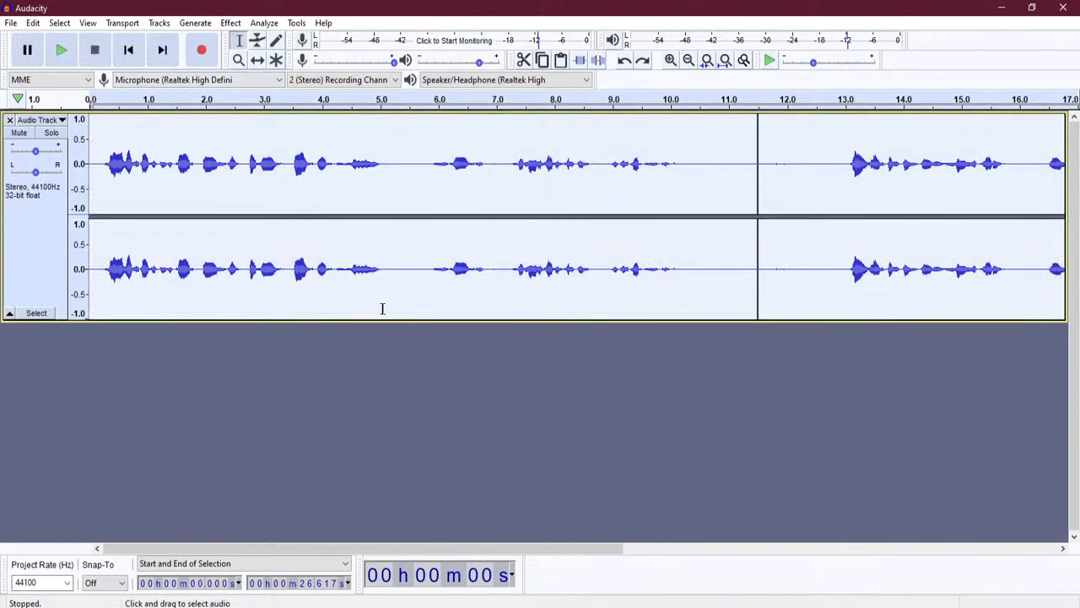
Play the audio from near the start of the timeline, then stop playback.
click(726, 59)
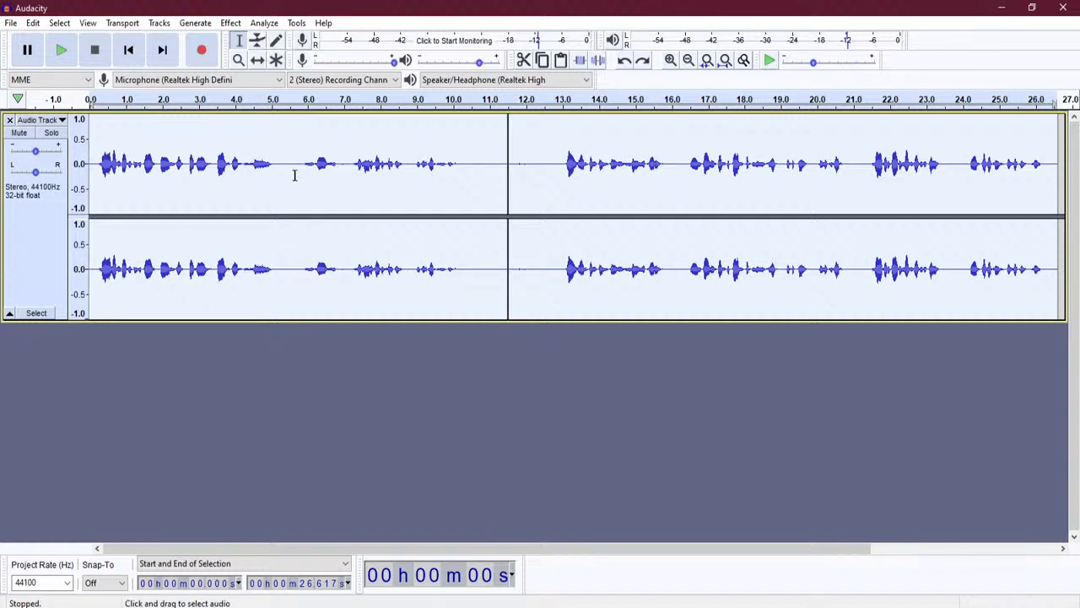
click(103, 99)
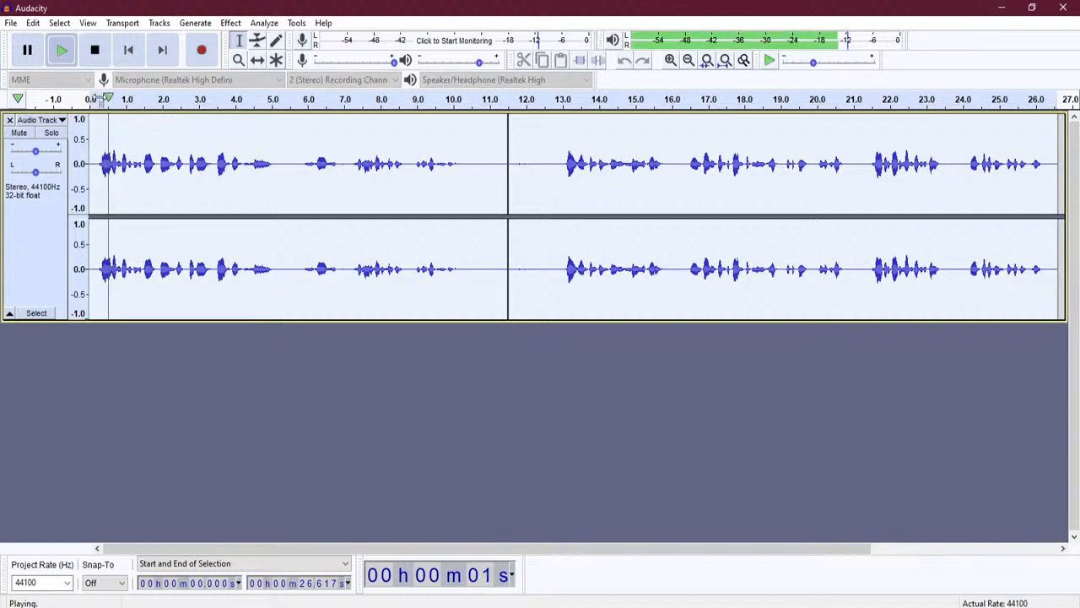
click(101, 53)
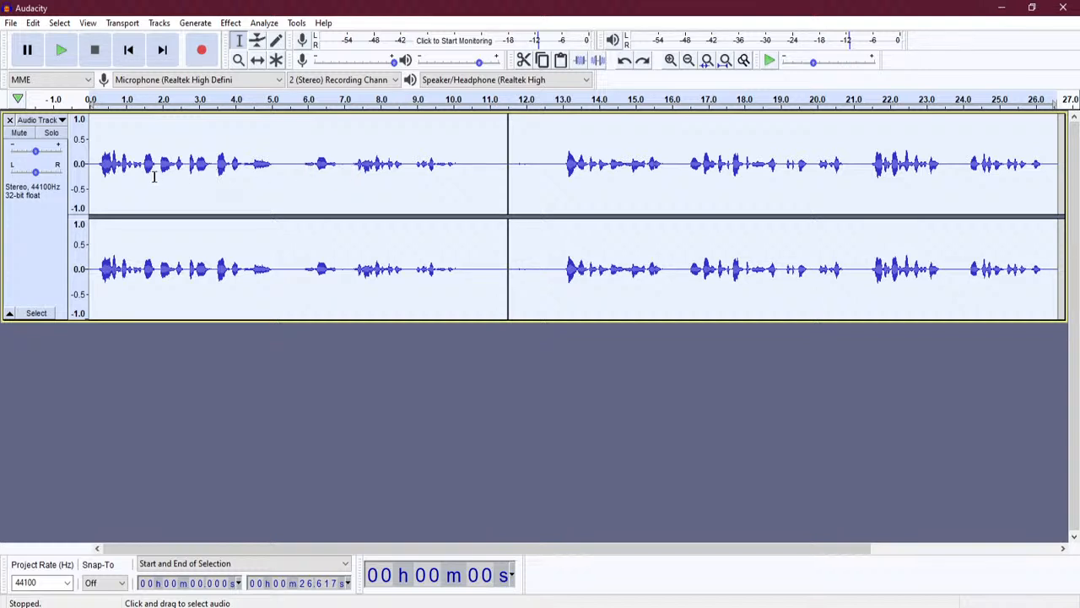
Lower the first clip's amplitude evenly with the Envelope Tool, then undo the change.
click(257, 41)
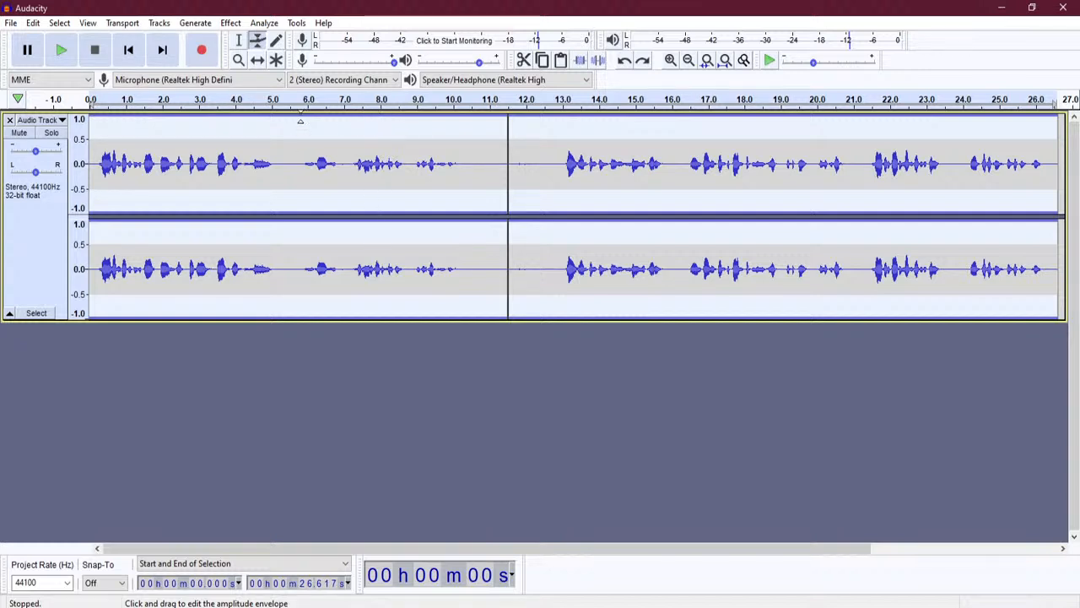
drag(298, 121, 295, 149)
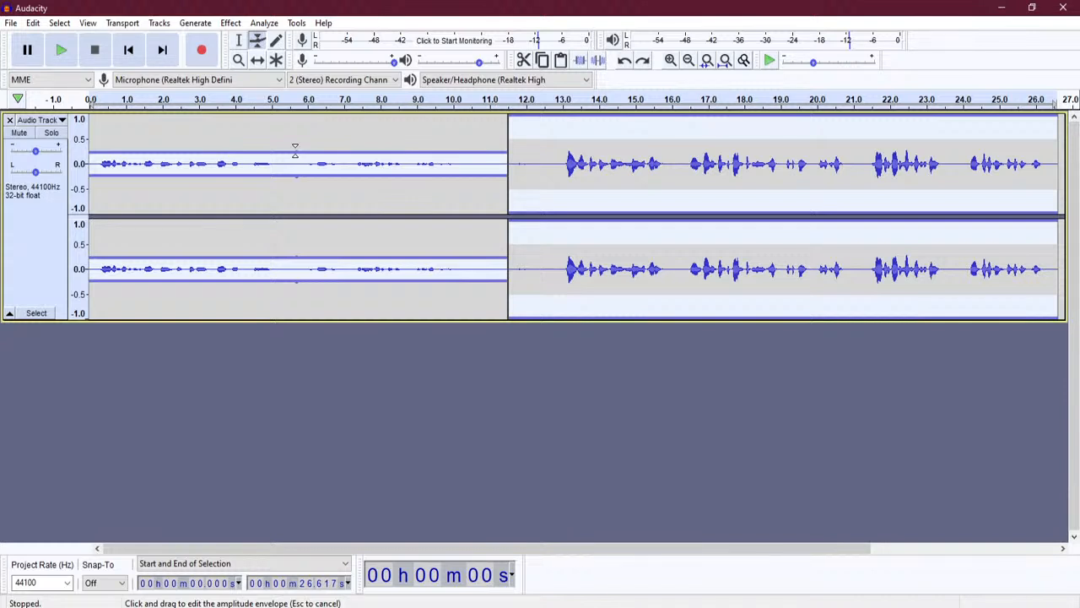
drag(295, 150, 295, 150)
key(ctrl+z)
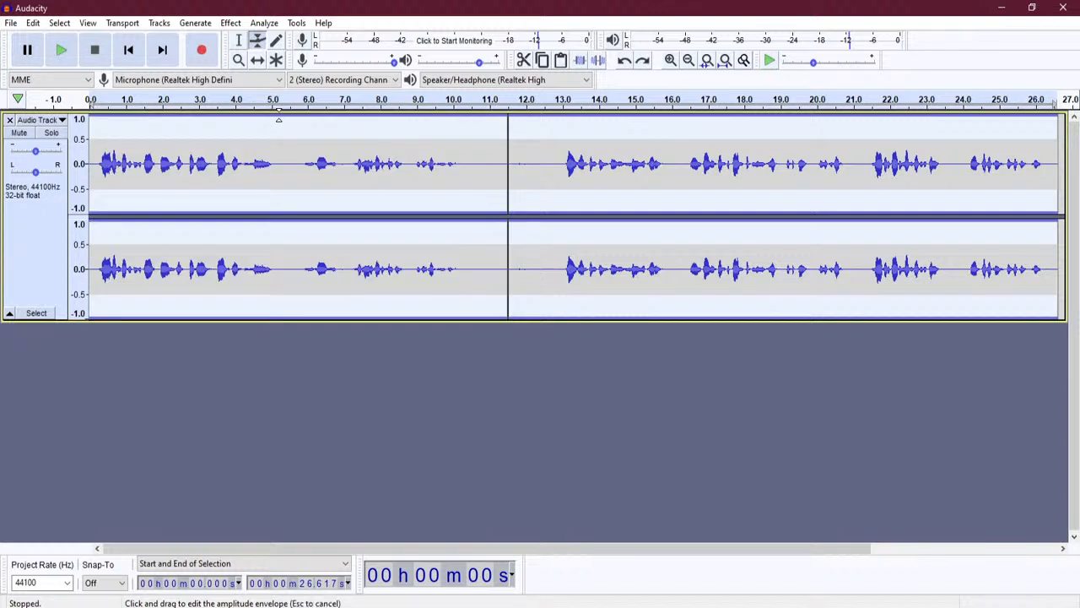
Add envelope control points to the first clip at about 5.2, 5.8, 7.0, 7.2 and 8.7 seconds.
click(279, 120)
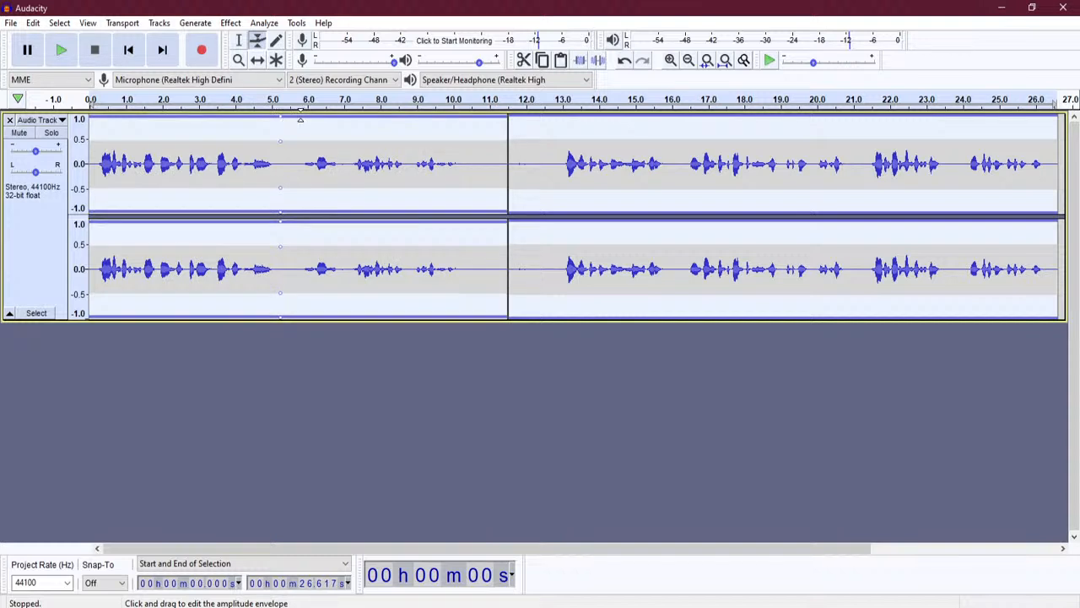
drag(301, 120, 353, 120)
key(ctrl+z)
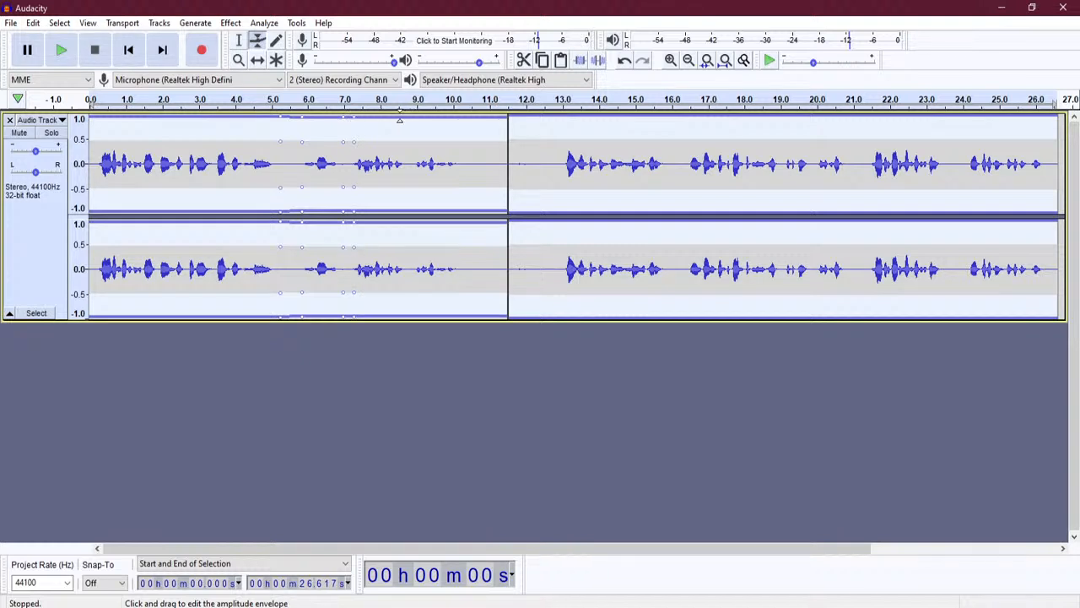
click(404, 115)
key(ctrl+z)
click(408, 120)
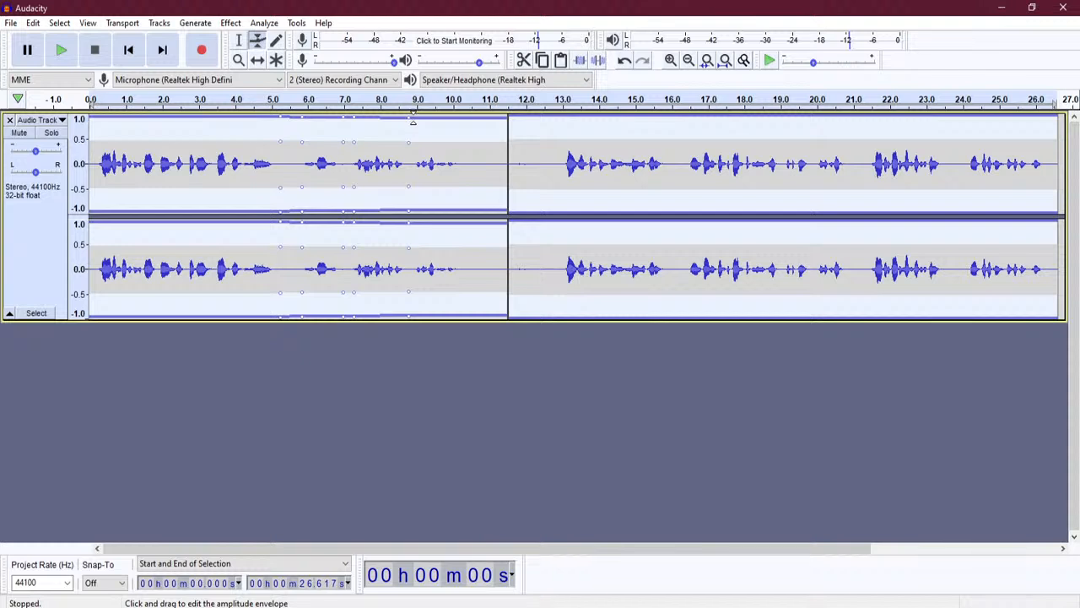
Shape the first clip's envelope: lower it to about 0.6 between 5.9 and 6.9 seconds and raise it above 1.0 from 7.2 to 8.8 seconds.
drag(413, 121, 459, 174)
click(415, 121)
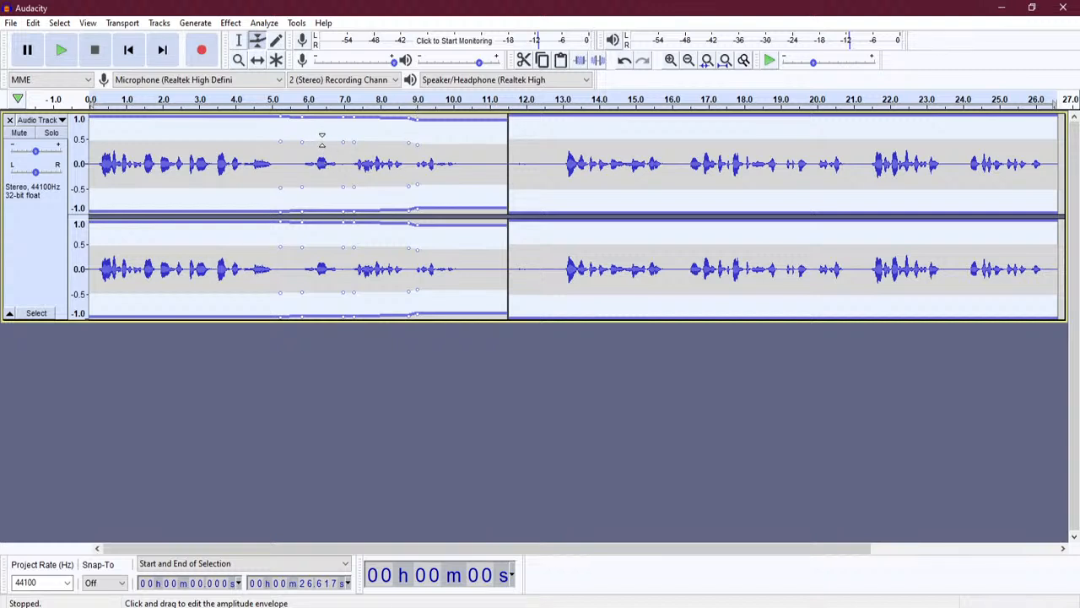
drag(302, 123, 303, 131)
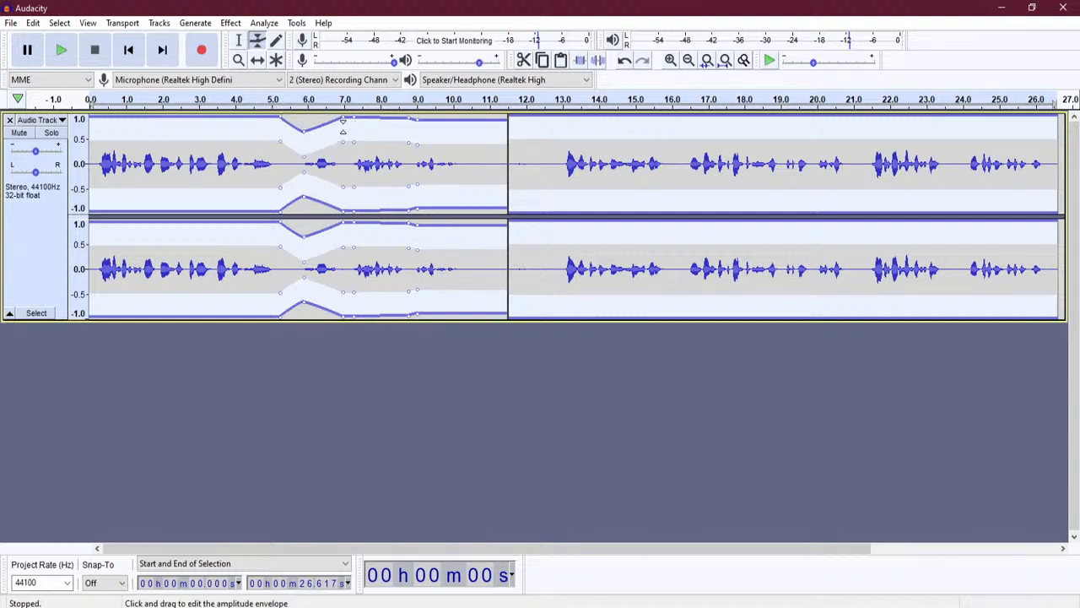
mouse_move(342, 119)
mouse_down()
mouse_move(340, 131)
mouse_move(304, 133)
mouse_move(341, 134)
mouse_move(355, 116)
mouse_up()
drag(409, 142, 405, 123)
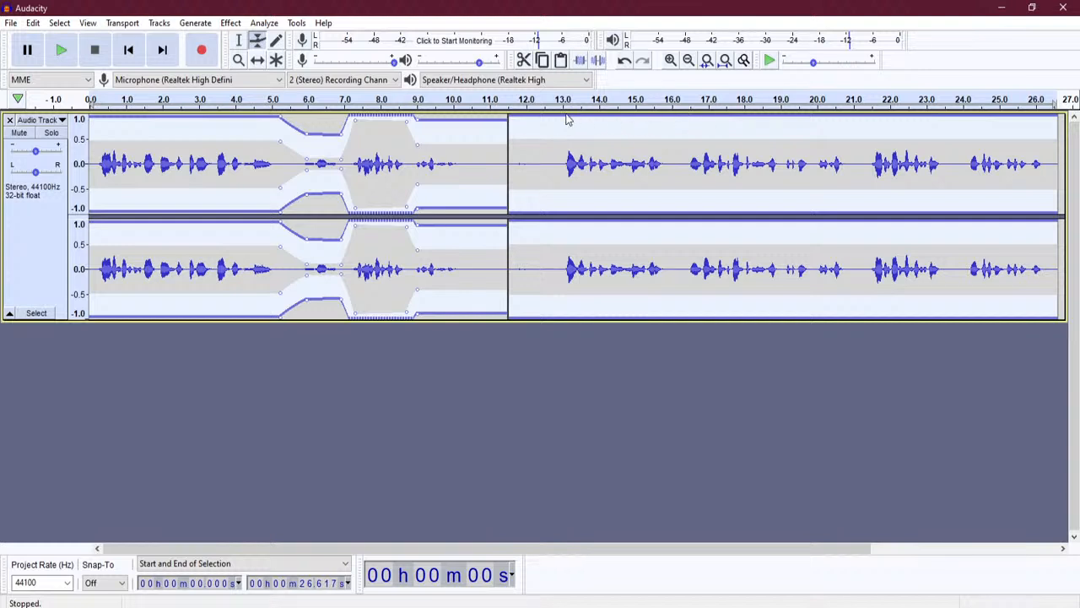
Add an envelope point to the second clip at about 13.0 seconds, lower the clip's envelope to about 0.5, and undo the lowering.
drag(565, 120, 561, 122)
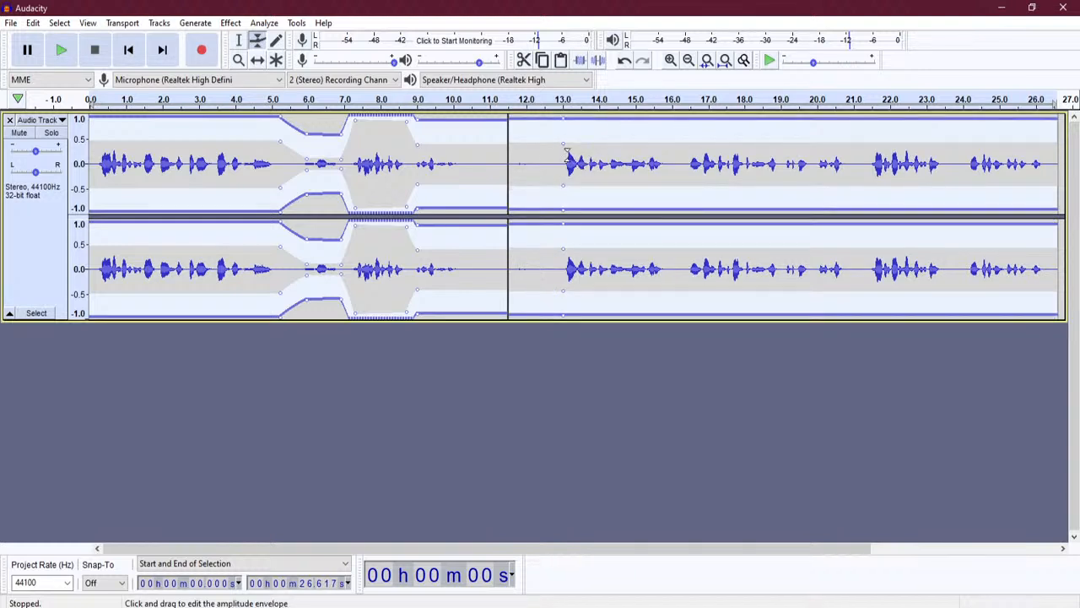
drag(563, 123, 564, 138)
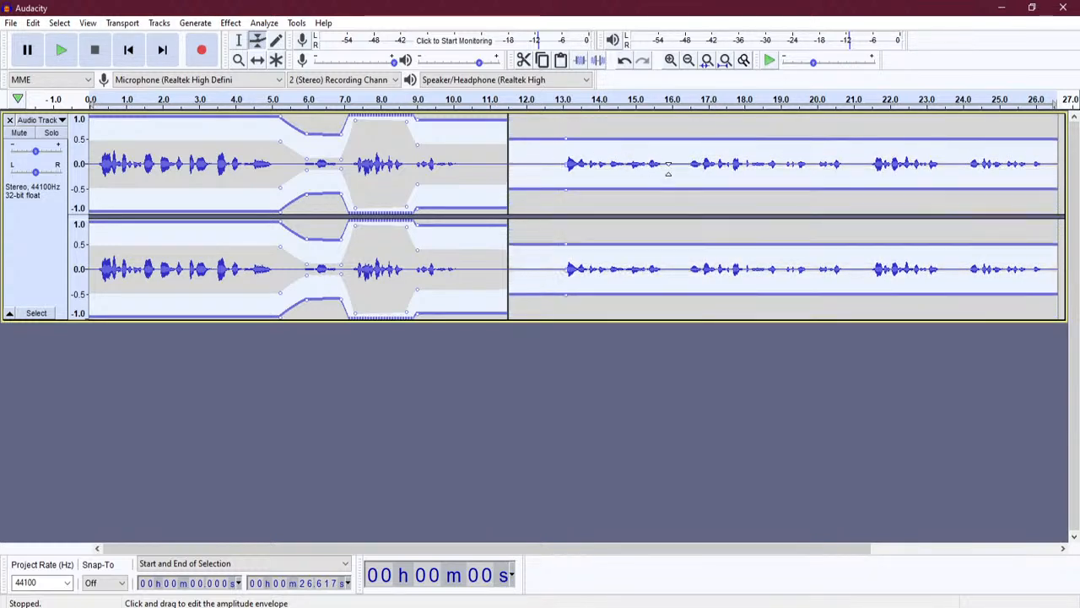
key(ctrl+z)
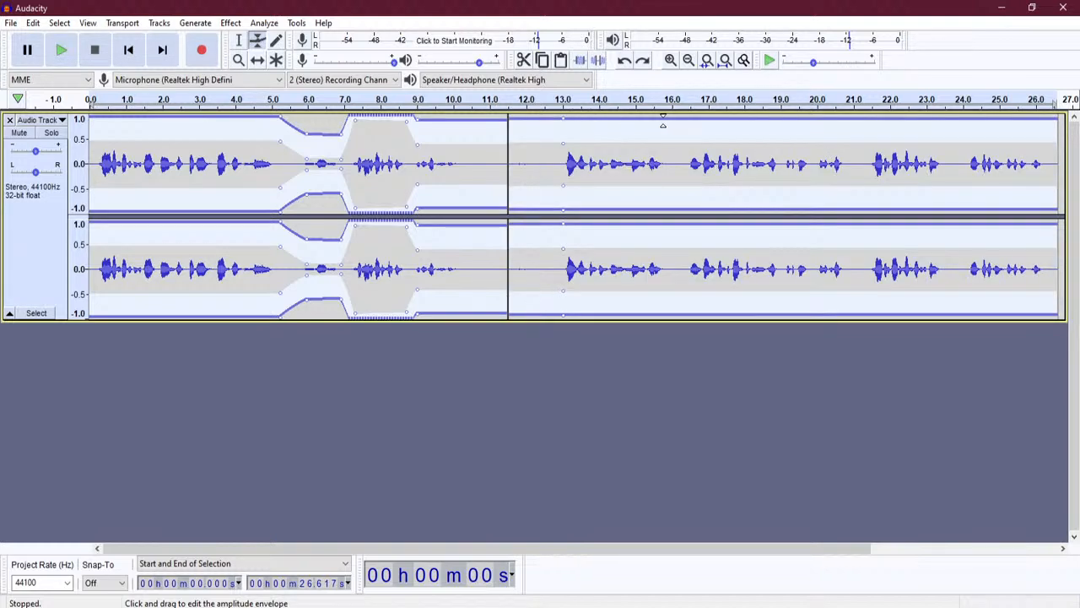
Shape the second clip's envelope to rise from 13.0 to 15.8 seconds and fall from 16.4 to 20.7 seconds, and play back the track.
drag(664, 125, 664, 129)
drag(564, 122, 564, 141)
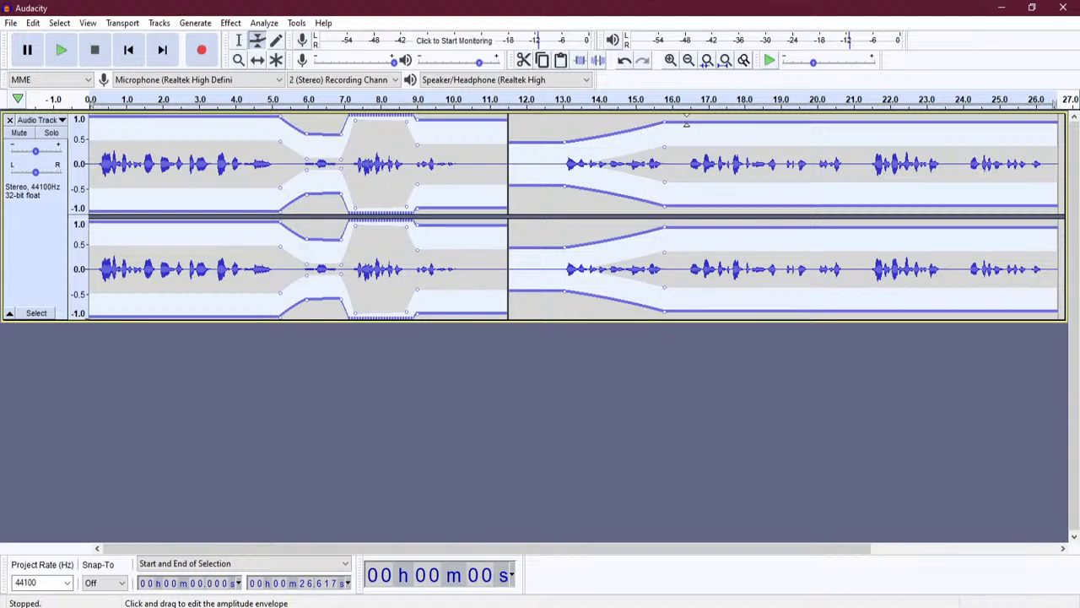
click(686, 123)
drag(841, 123, 842, 148)
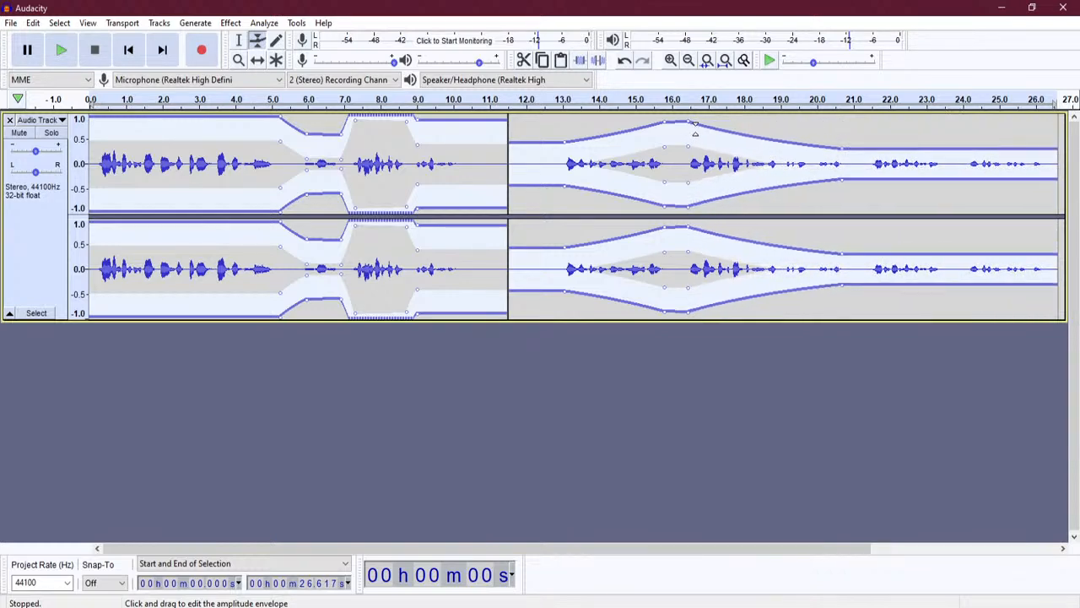
click(62, 50)
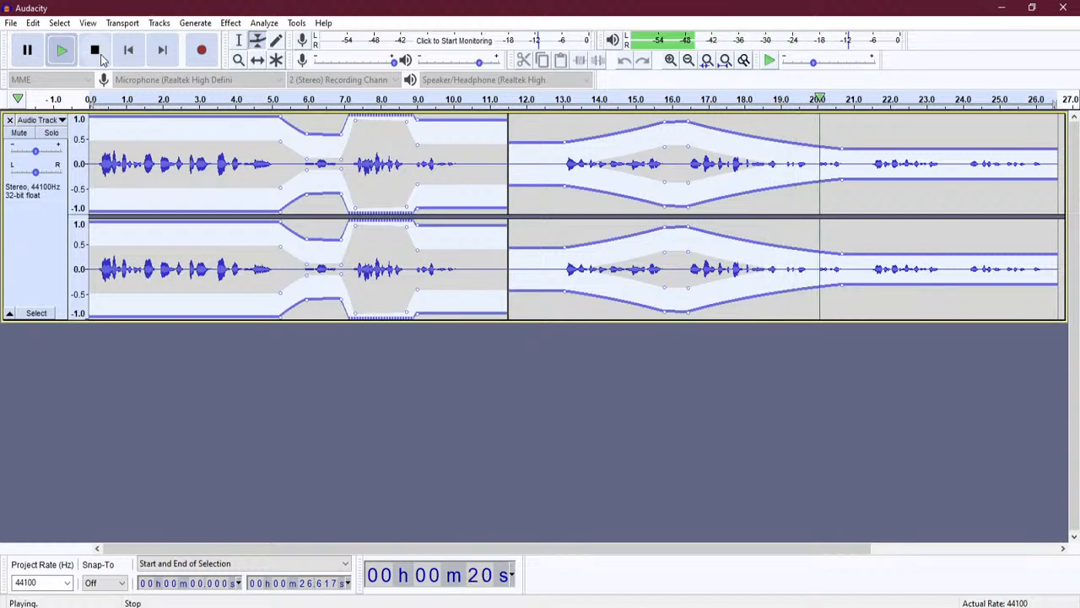
click(100, 58)
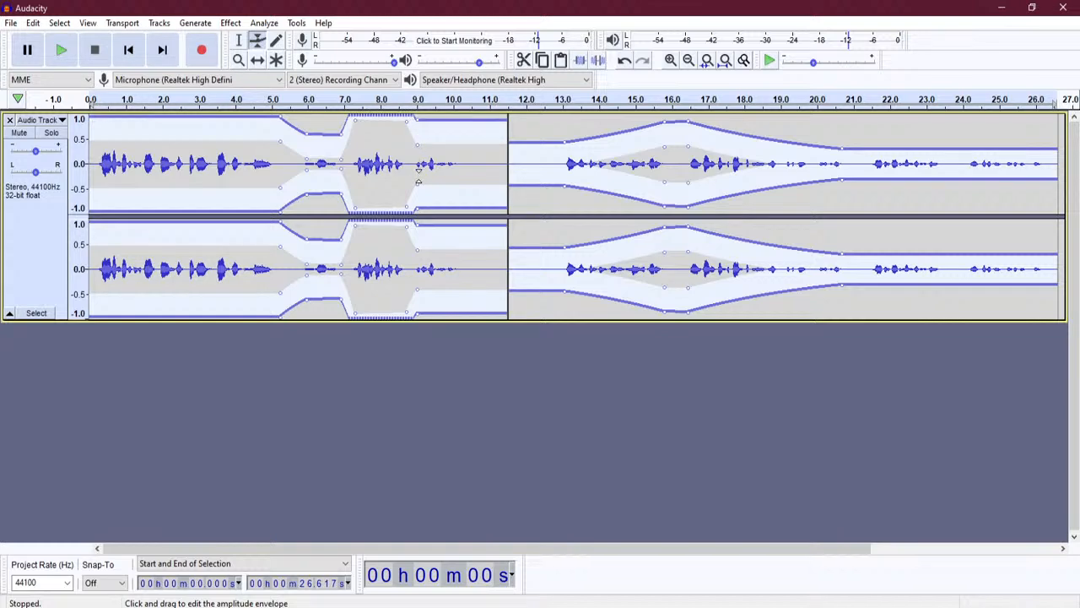
Lower the first clip's envelope to about 0.1 between 6.0 and 6.8 seconds and after 9.0 seconds, and play it from near the start.
drag(308, 132, 337, 154)
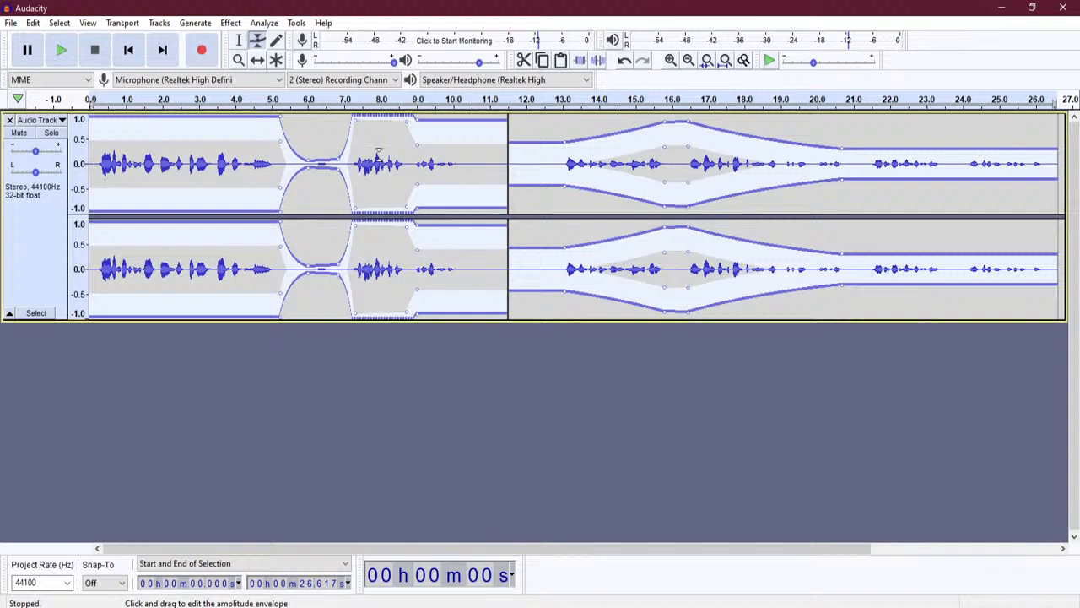
drag(417, 127, 414, 156)
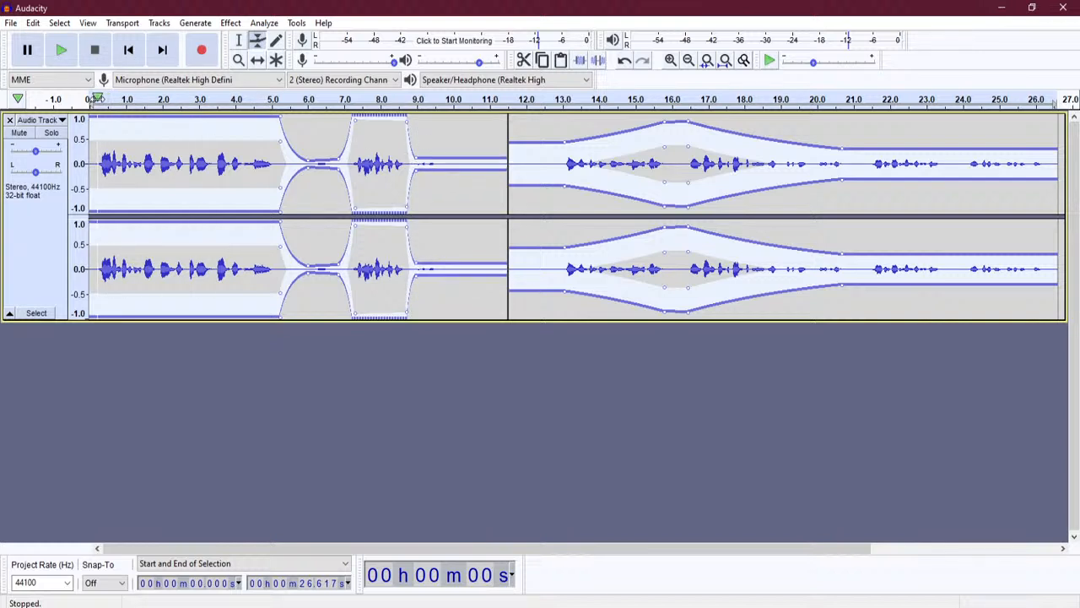
click(97, 99)
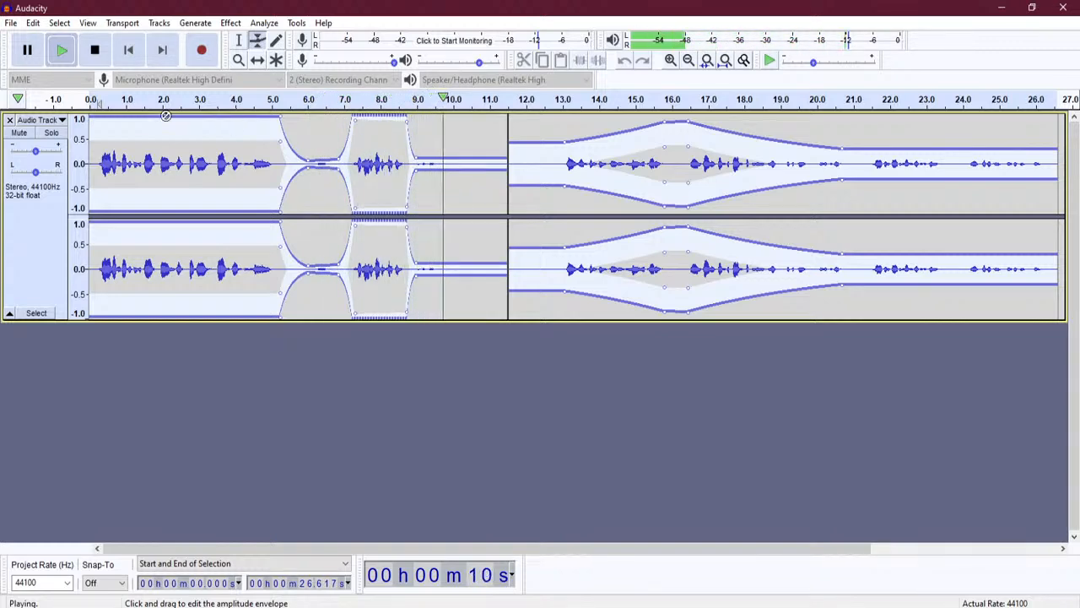
click(95, 51)
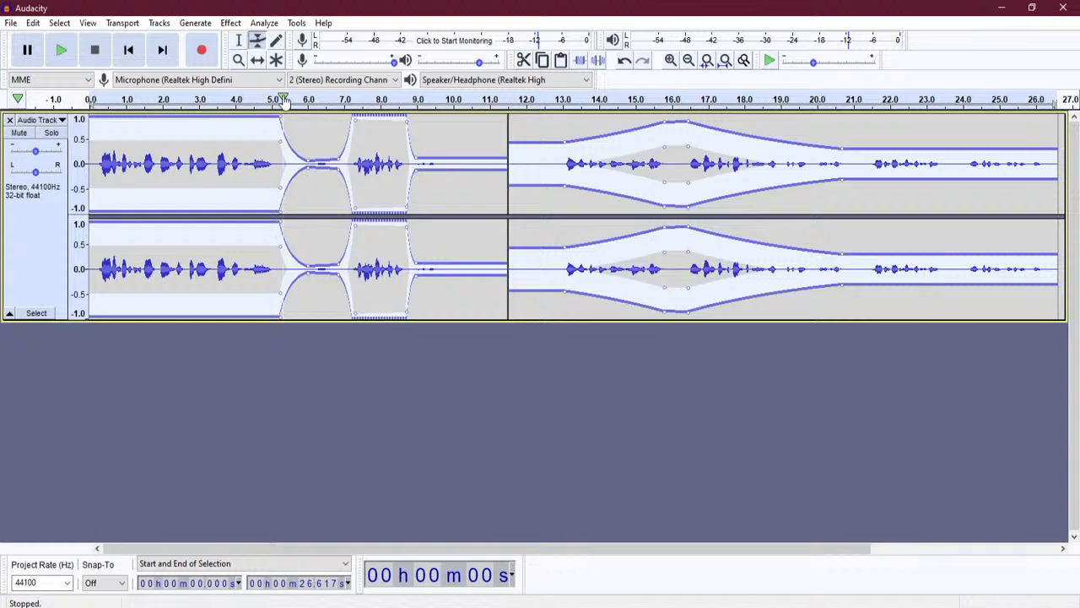
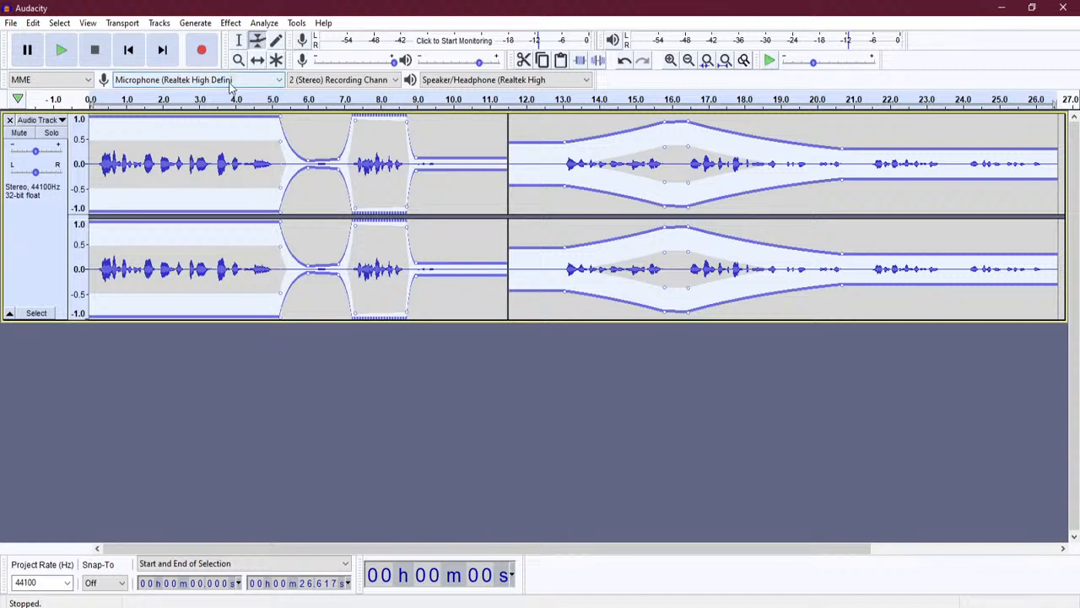
Undo all the envelope edits on both clips, including every control point on the first clip.
key(ctrl+z)
key(ctrl+z)
key(ctrl+z)
key(ctrl+z)
key(ctrl+z)
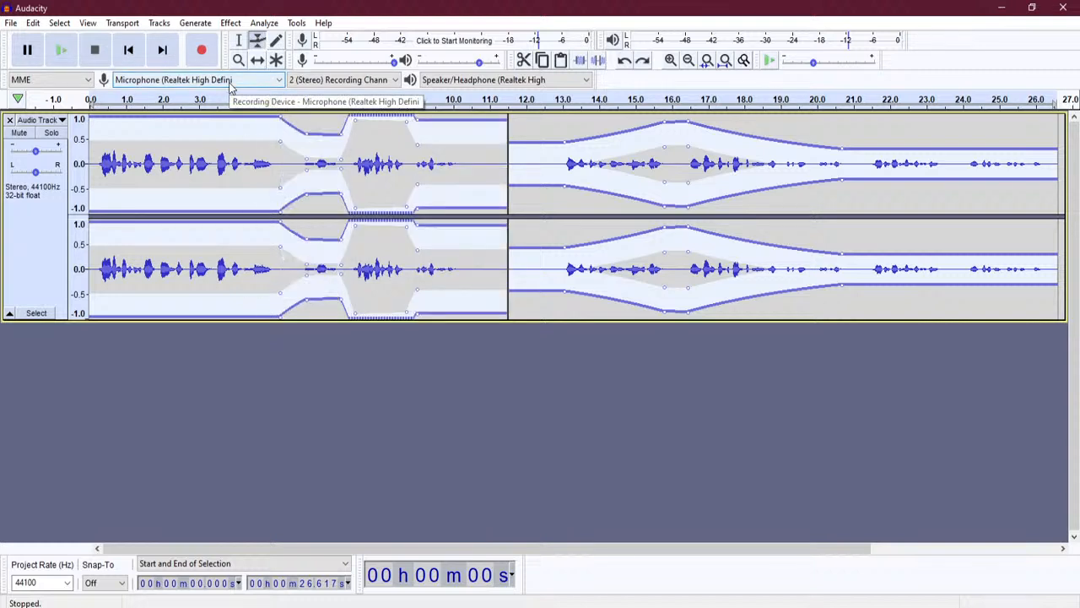
key(ctrl+z)
key(ctrl+z)
key(ctrl+z)
key(ctrl+z)
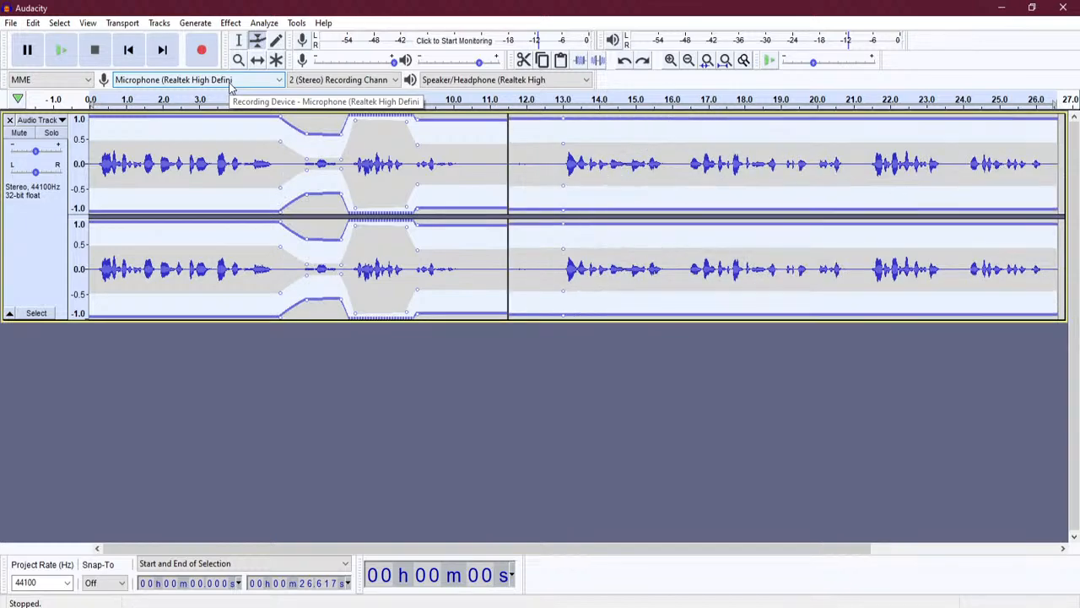
key(ctrl+z)
key(ctrl+z)
key(ctrl+z)
key(ctrl+z)
key(ctrl+z)
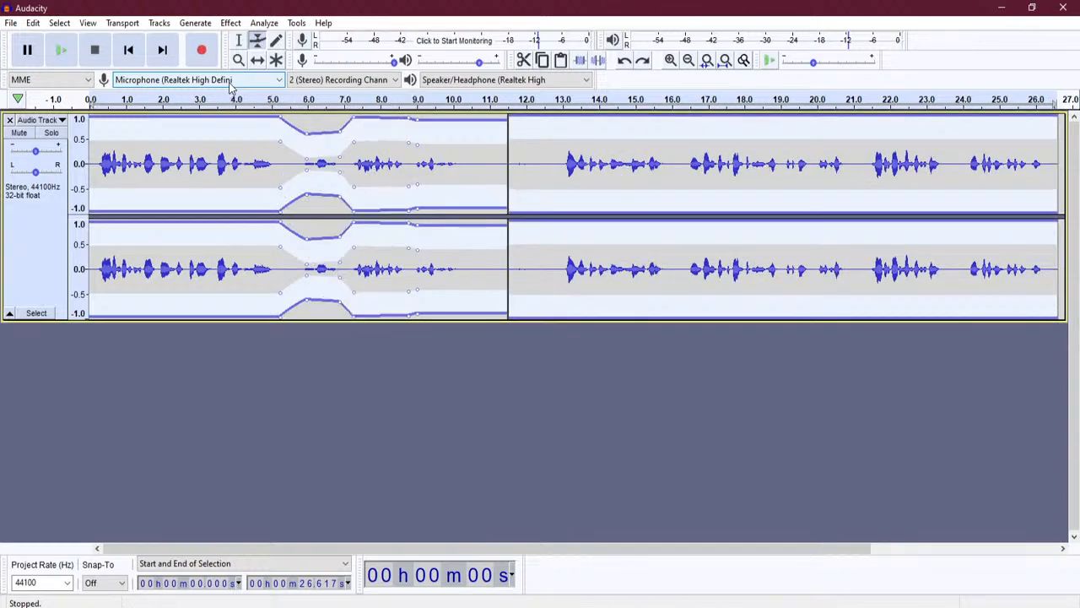
key(ctrl+z)
key(ctrl+z)
key(ctrl+z)
key(ctrl+z)
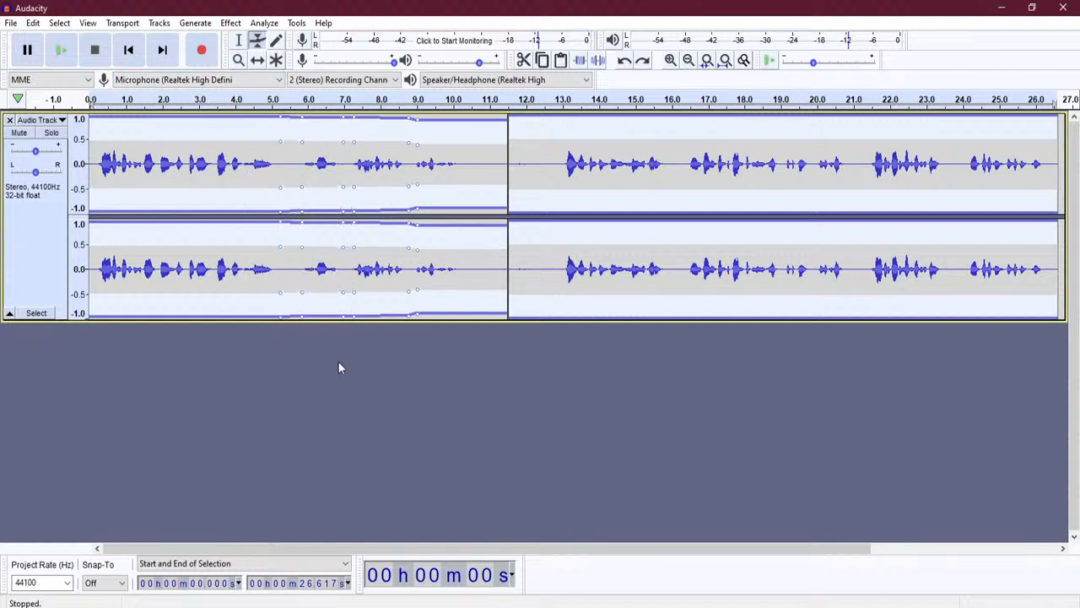
key(ctrl+z)
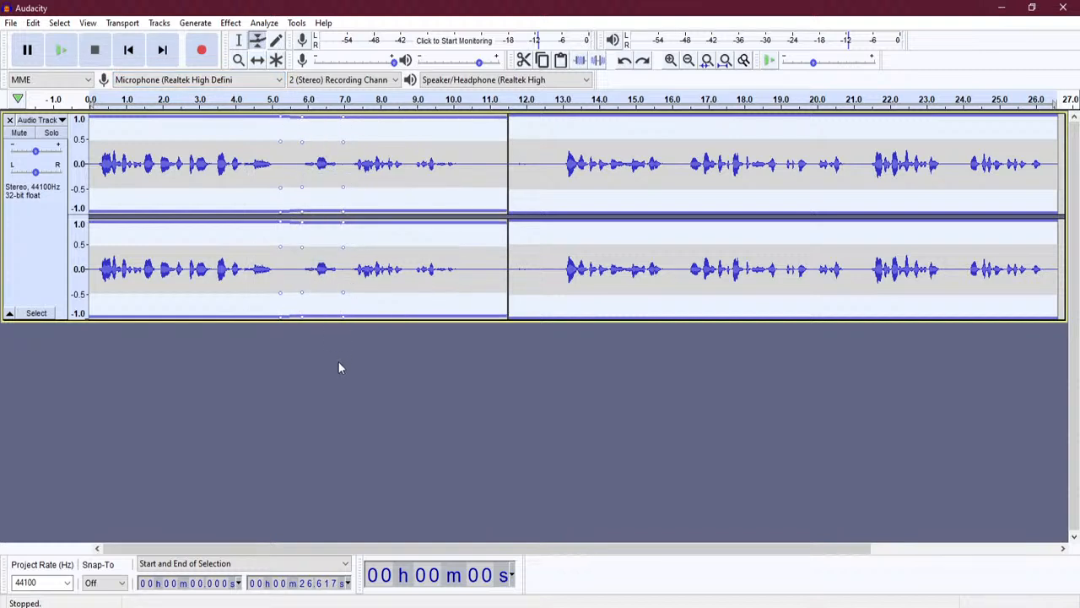
key(ctrl+z)
key(ctrl+z)
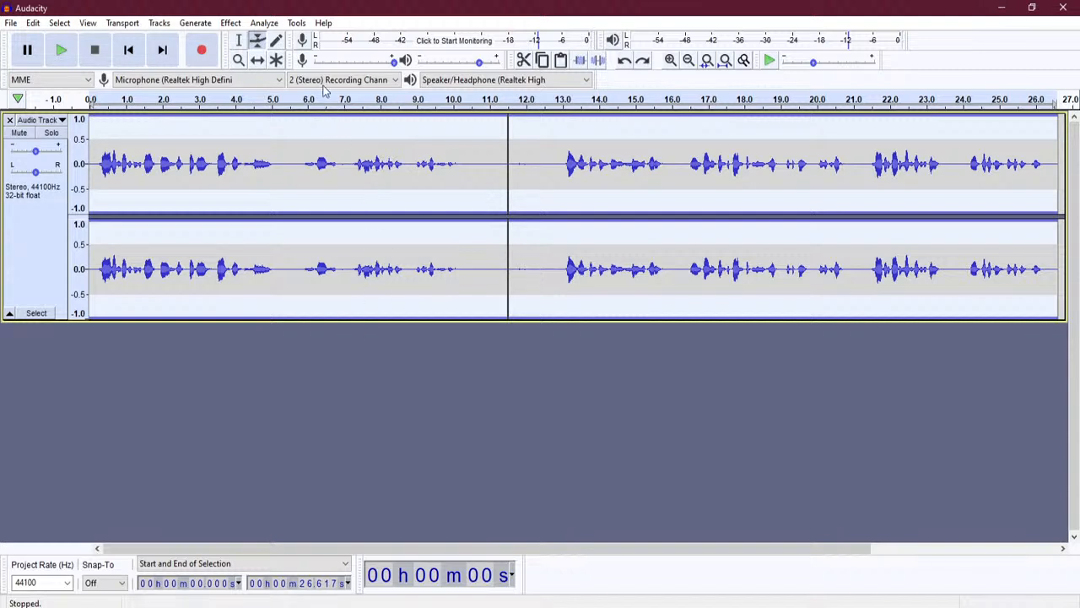
Redraw the upper channel's samples from about 13.3068 to 13.3090 seconds with the Draw Tool, and play back from just before them.
click(745, 60)
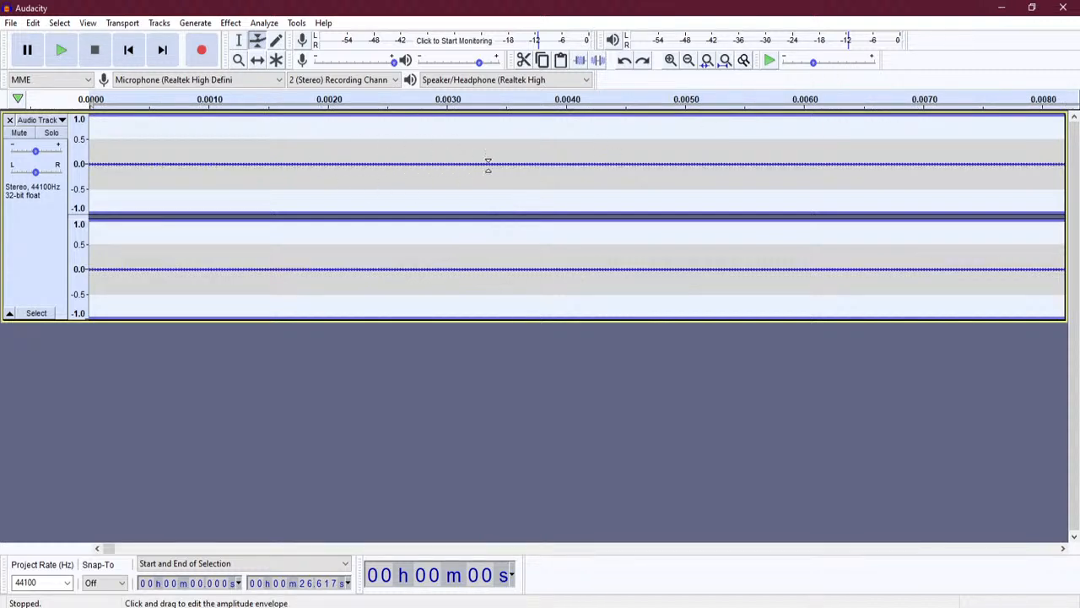
click(744, 60)
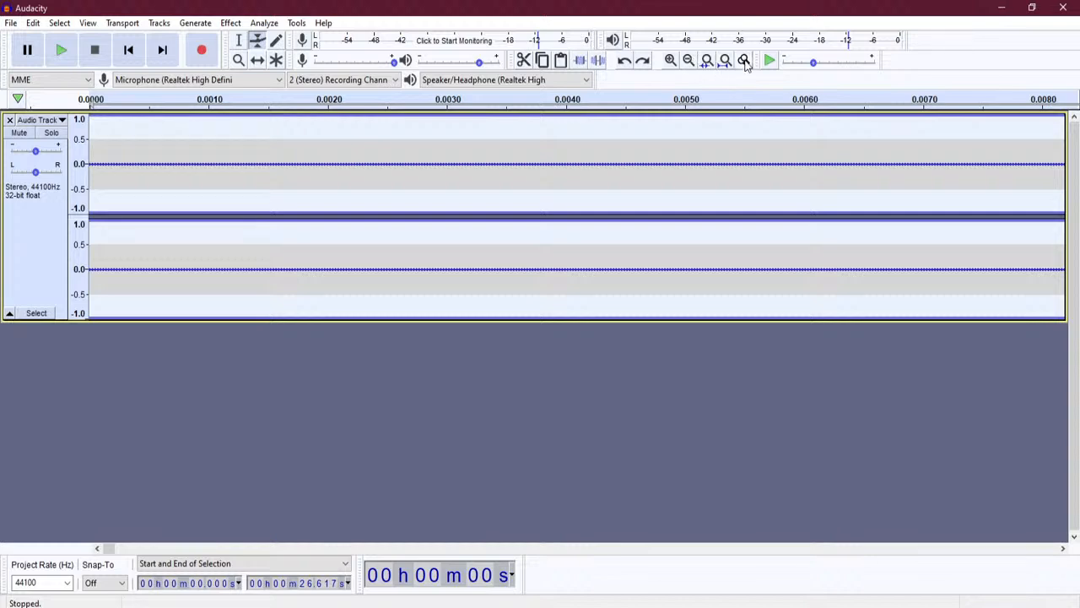
click(671, 60)
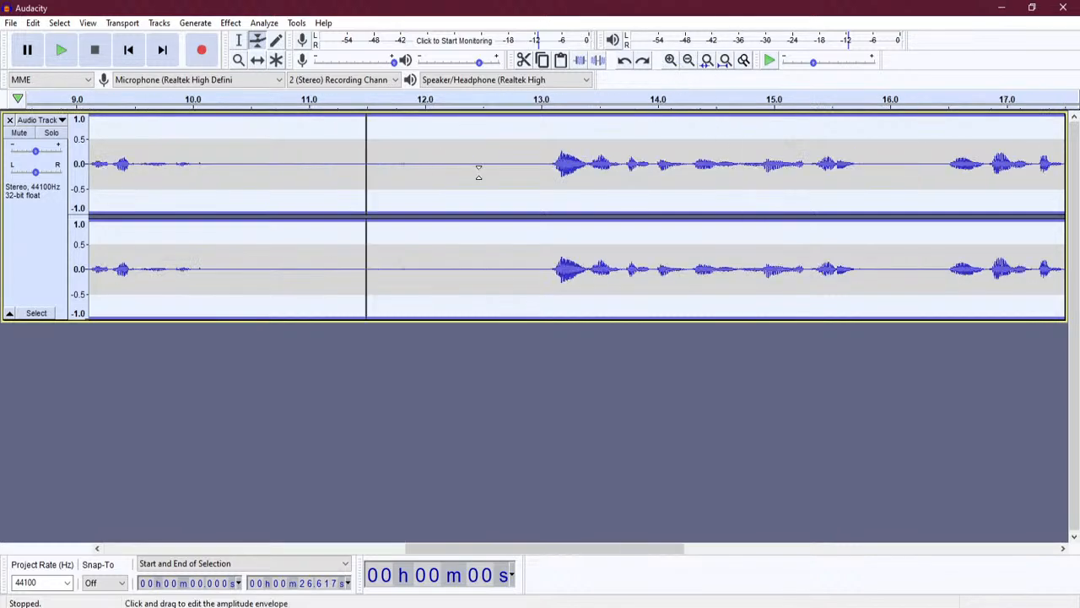
click(671, 60)
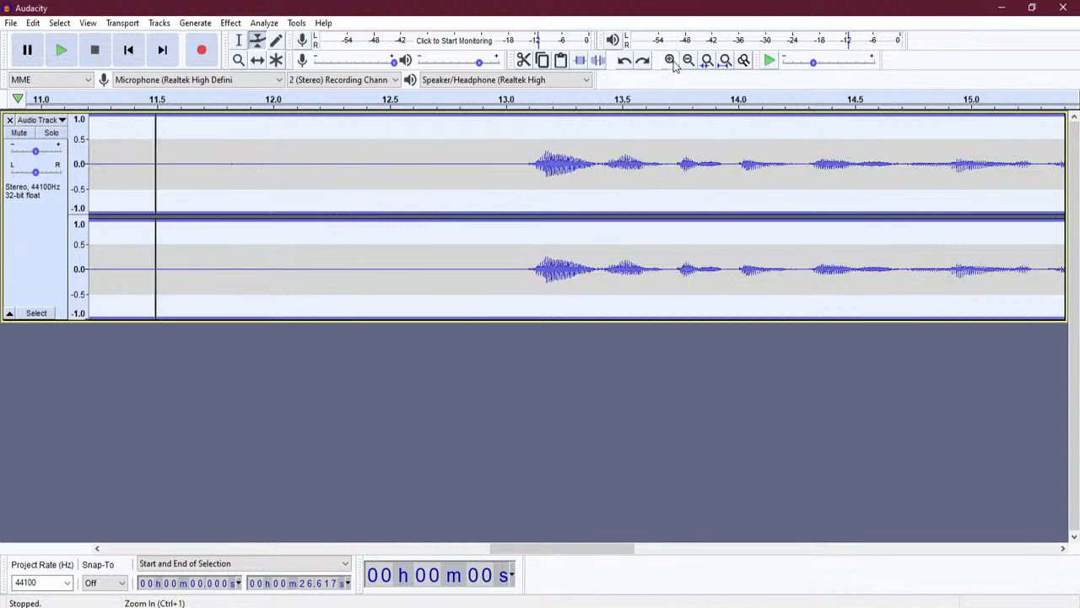
click(672, 62)
click(671, 61)
click(671, 61)
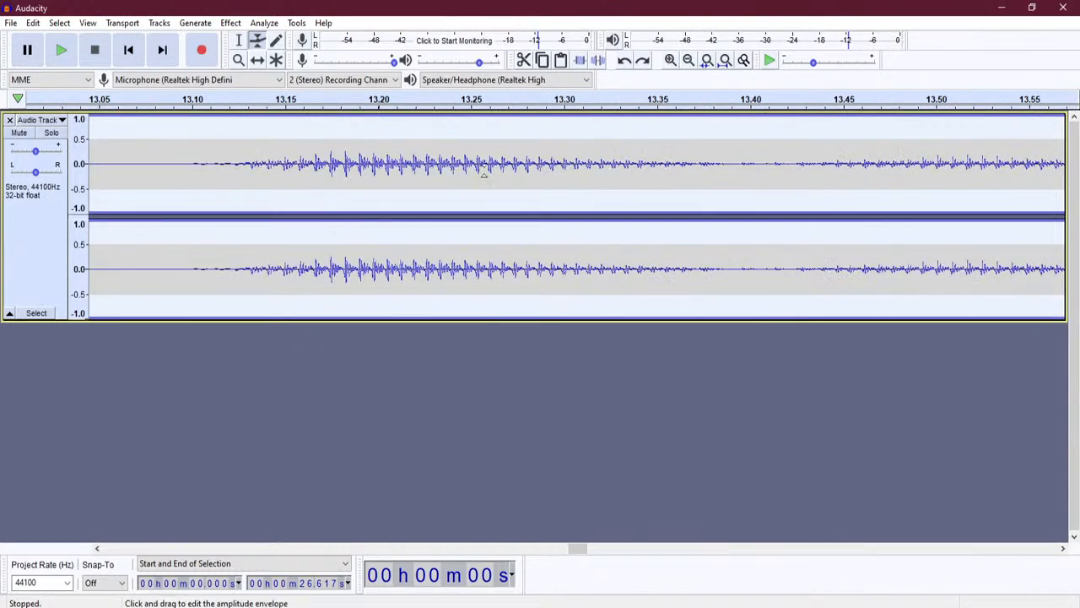
click(671, 61)
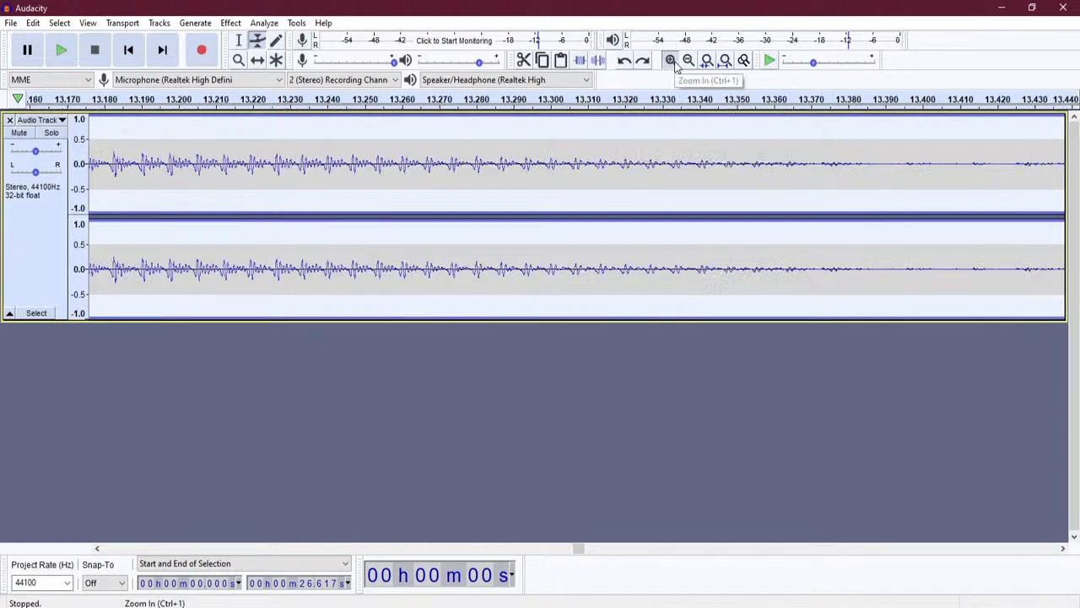
click(671, 61)
click(671, 61)
click(671, 60)
click(671, 61)
click(671, 61)
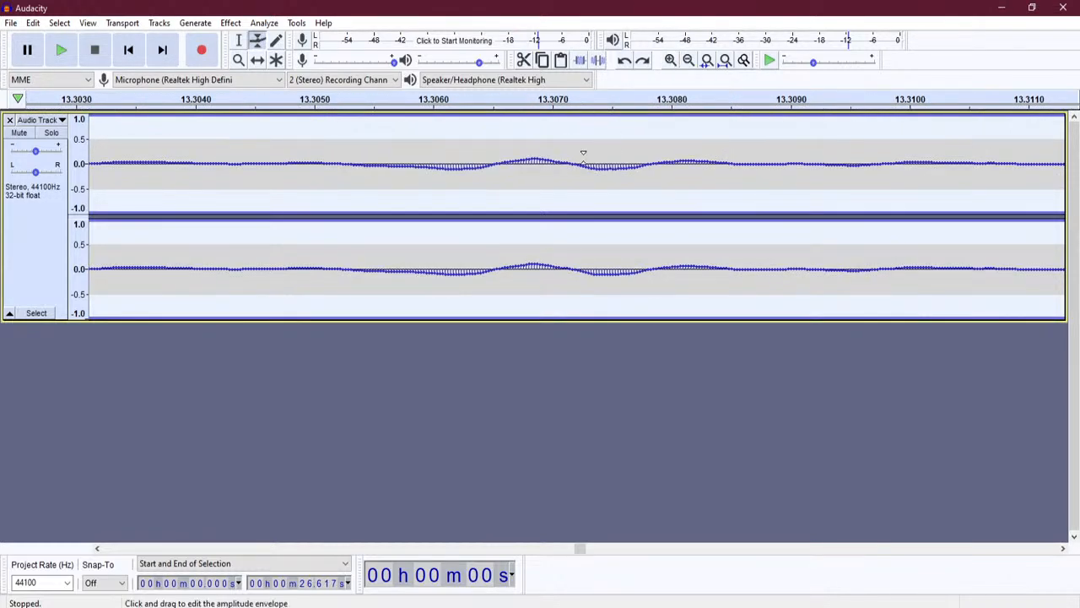
click(674, 63)
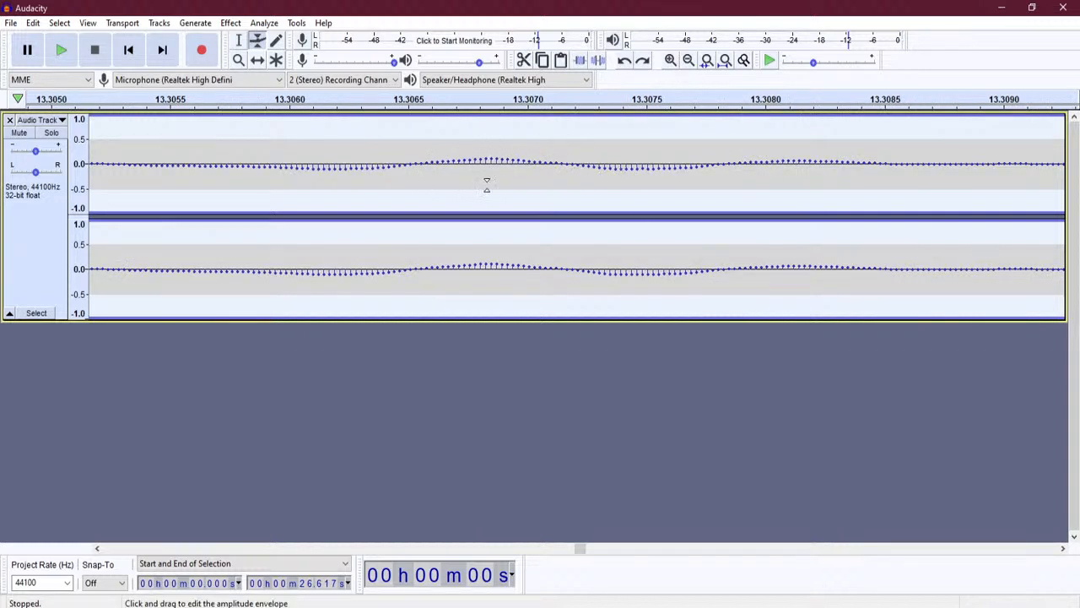
click(277, 43)
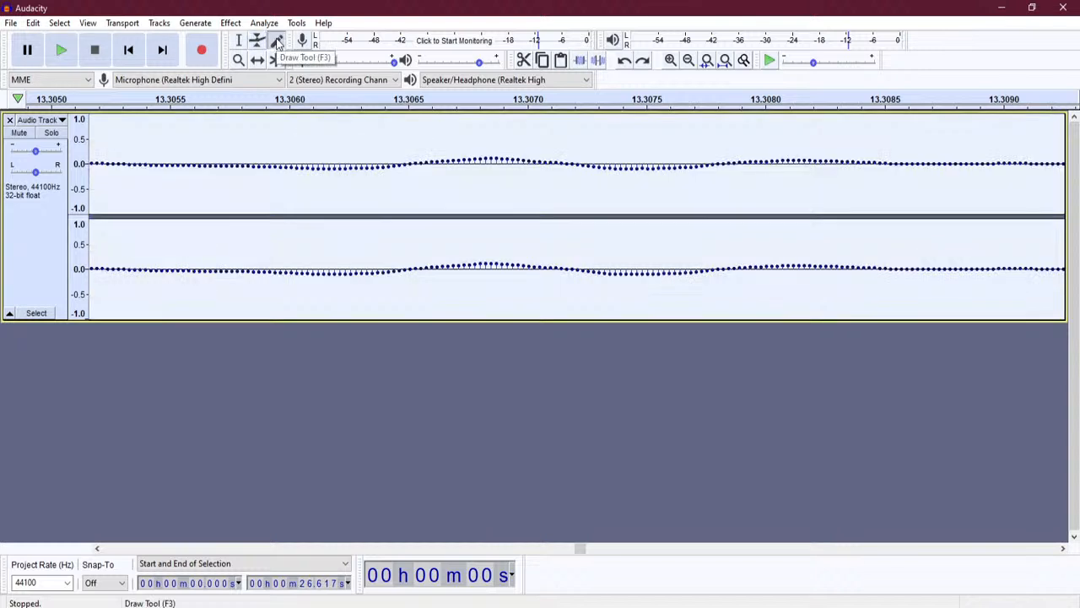
mouse_move(483, 154)
mouse_down()
mouse_move(482, 116)
mouse_move(490, 184)
mouse_move(506, 139)
mouse_move(525, 140)
mouse_move(542, 147)
mouse_move(555, 197)
mouse_move(570, 138)
mouse_move(585, 173)
mouse_move(615, 132)
mouse_move(650, 163)
mouse_move(671, 121)
mouse_move(692, 164)
mouse_move(713, 126)
mouse_move(758, 145)
mouse_move(781, 125)
mouse_move(850, 178)
mouse_move(911, 173)
mouse_move(975, 125)
mouse_move(1007, 149)
mouse_up()
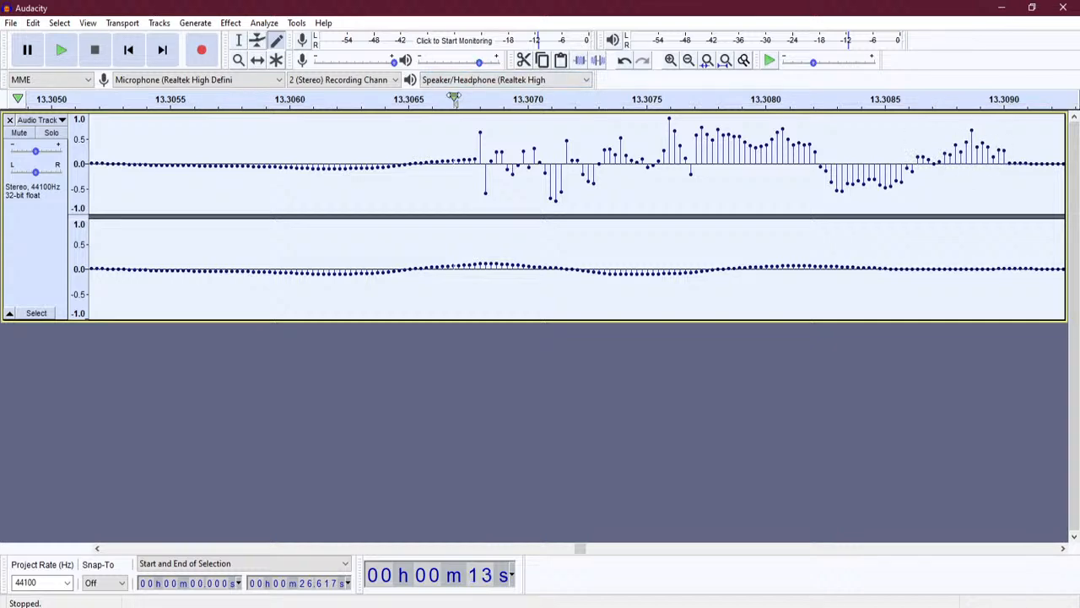
click(454, 99)
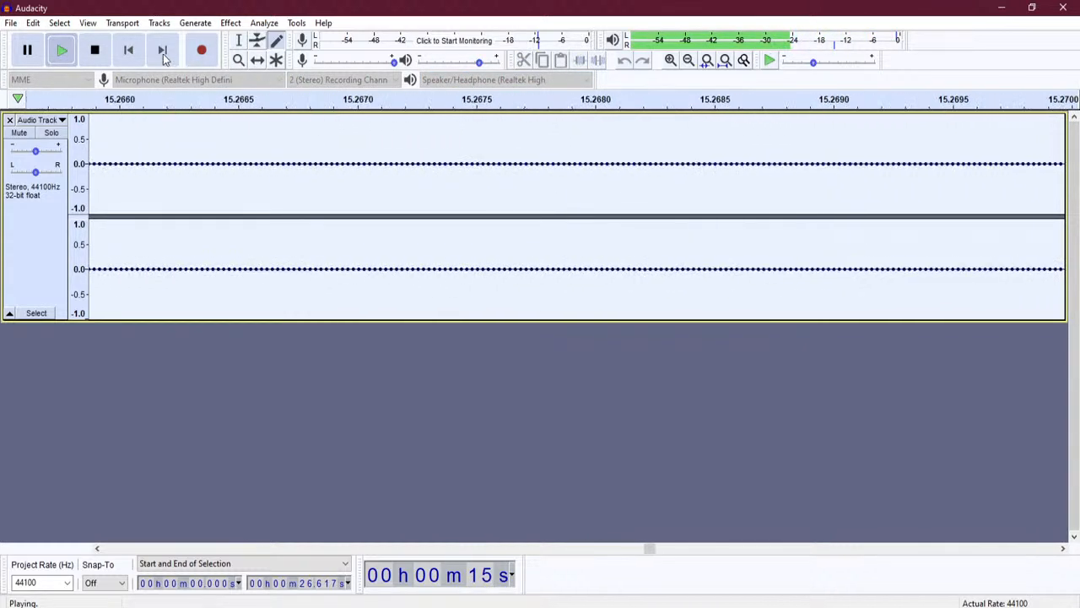
click(95, 49)
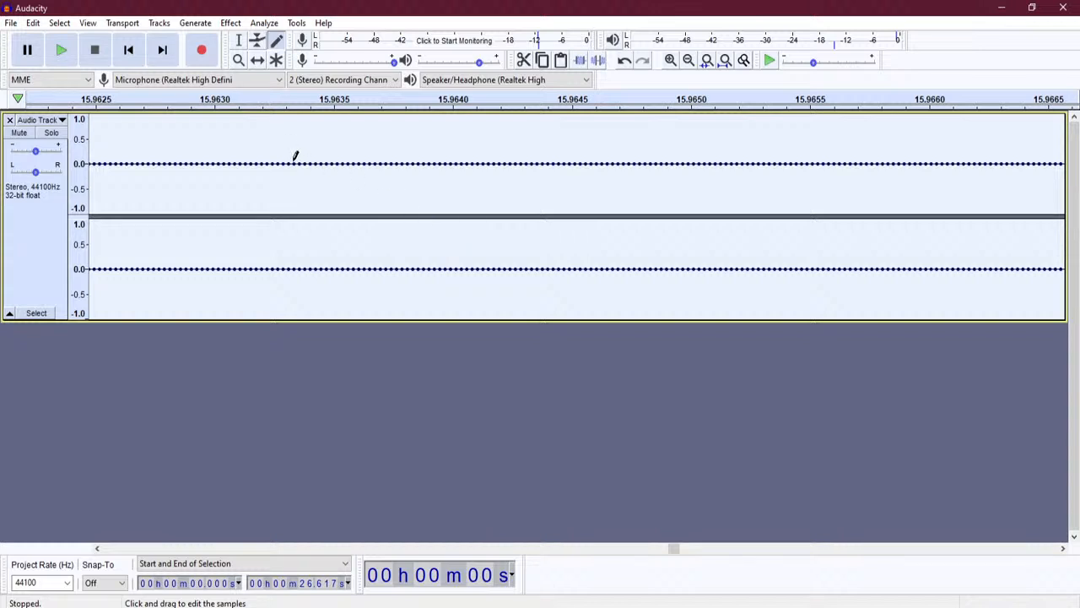
Draw an irregular waveform over the upper channel's samples from about 15.9626 to 15.9664 seconds, and play from its start.
mouse_move(118, 162)
mouse_down()
mouse_move(279, 126)
mouse_move(432, 145)
mouse_move(554, 134)
mouse_move(598, 167)
mouse_move(638, 167)
mouse_move(679, 146)
mouse_move(731, 169)
mouse_move(853, 148)
mouse_move(1030, 161)
mouse_up()
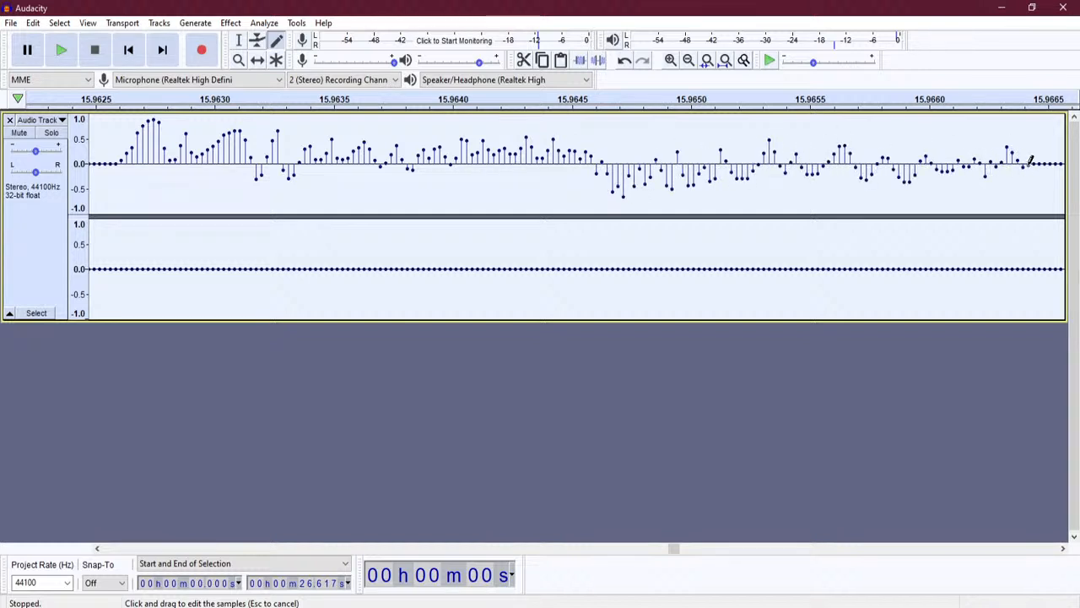
click(109, 99)
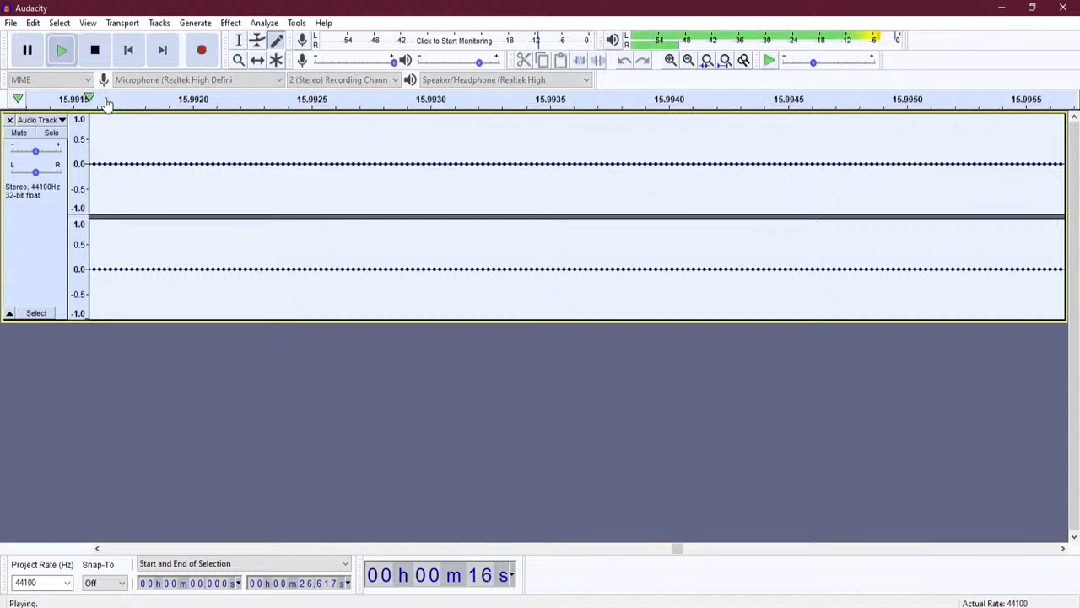
Stop playback and select the quiet stretch from about 11.712 to 12.098 seconds, just after the clip boundary, with the Selection Tool.
key(space)
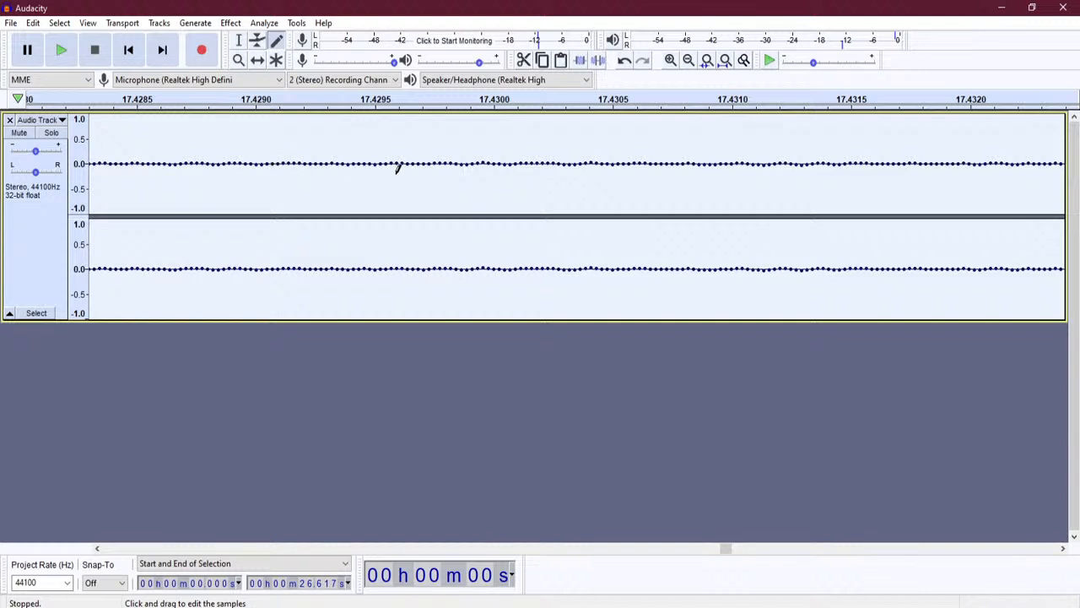
click(743, 60)
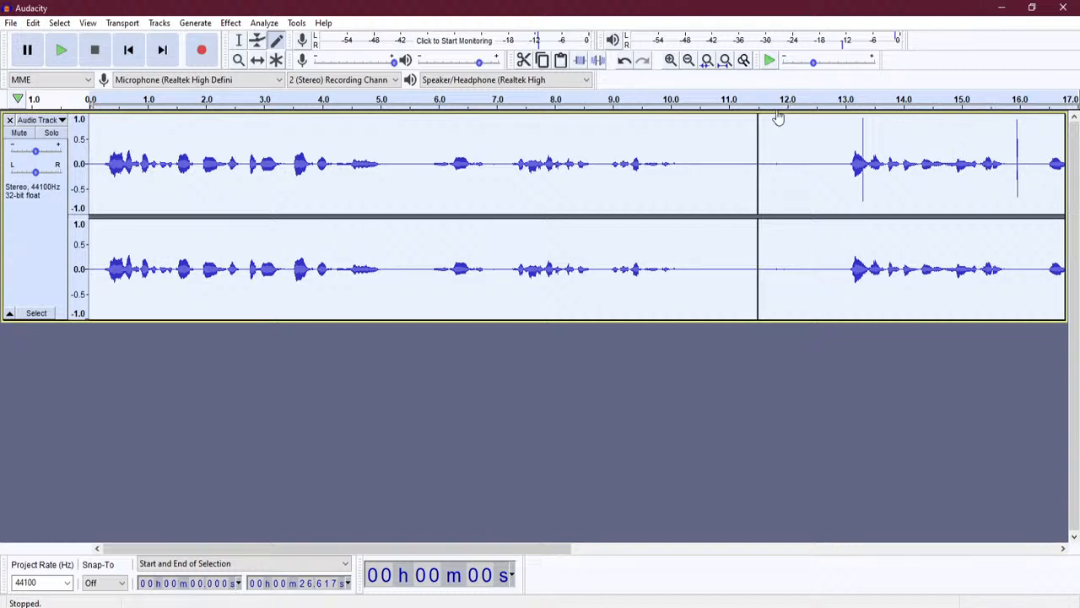
click(670, 61)
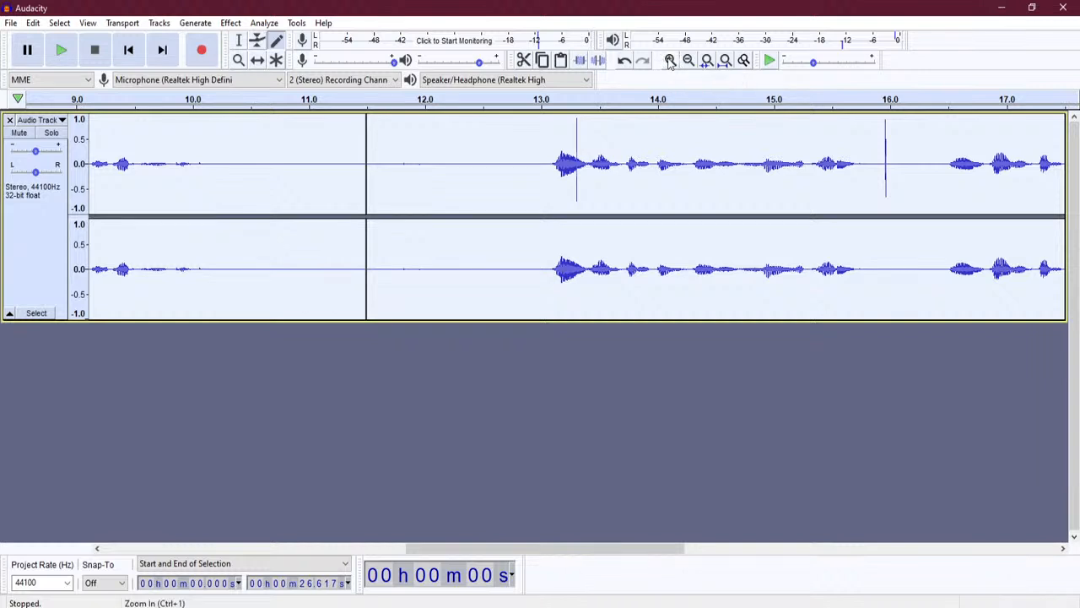
click(671, 61)
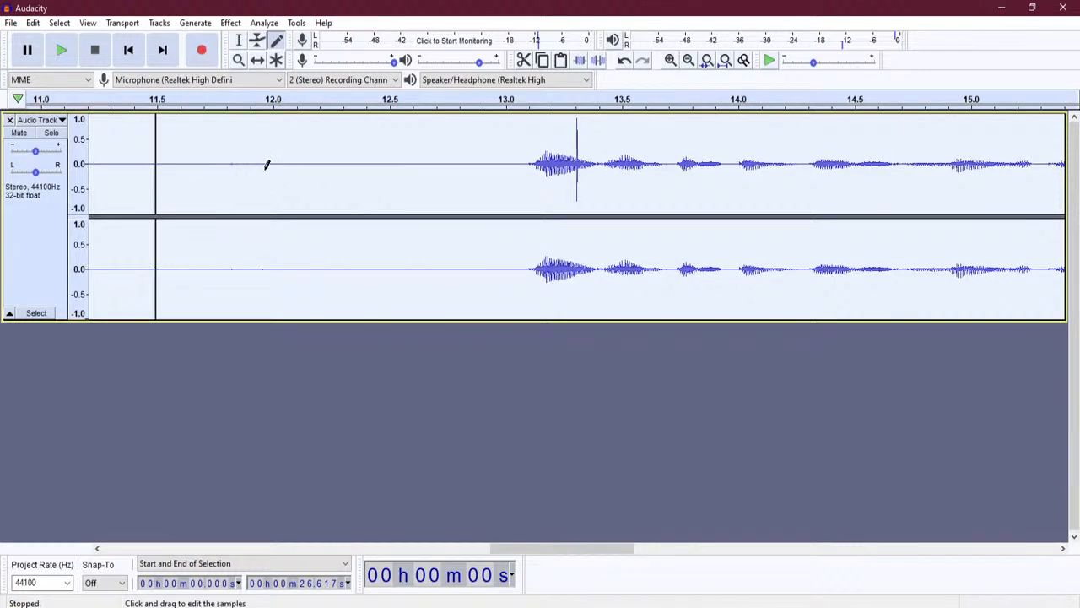
click(239, 39)
drag(205, 156, 295, 161)
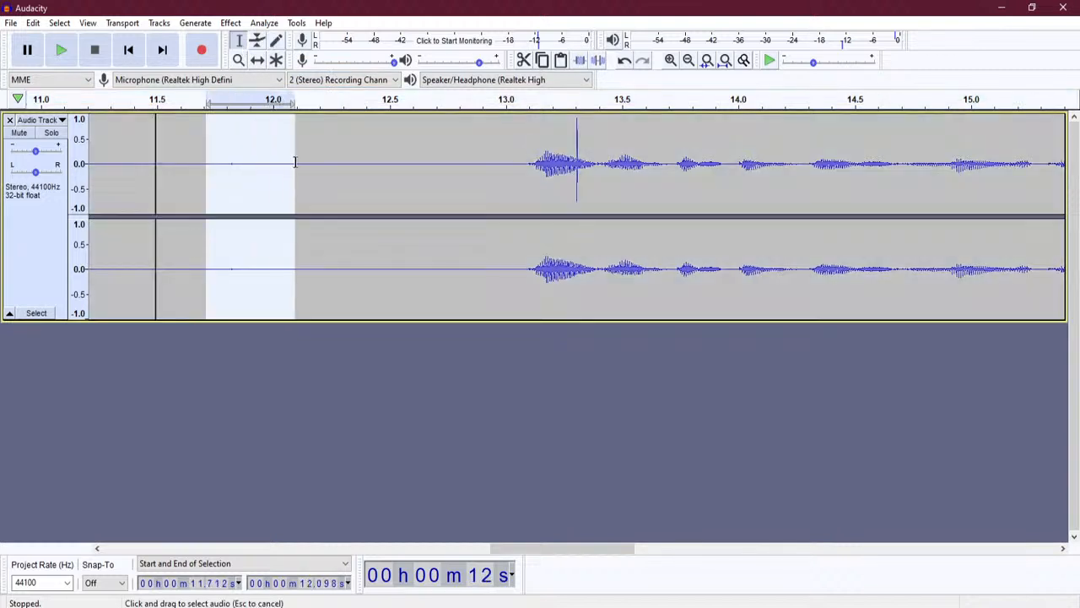
Examine the tiny blip in the selected stretch up close, play the selection, and deselect the track.
click(670, 61)
click(670, 61)
click(671, 61)
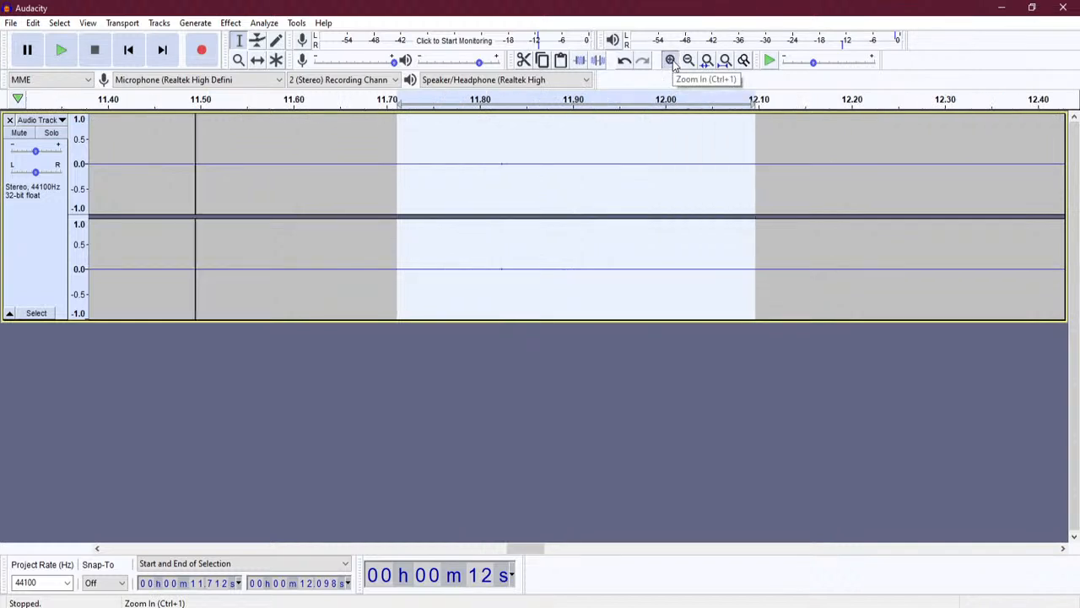
click(672, 61)
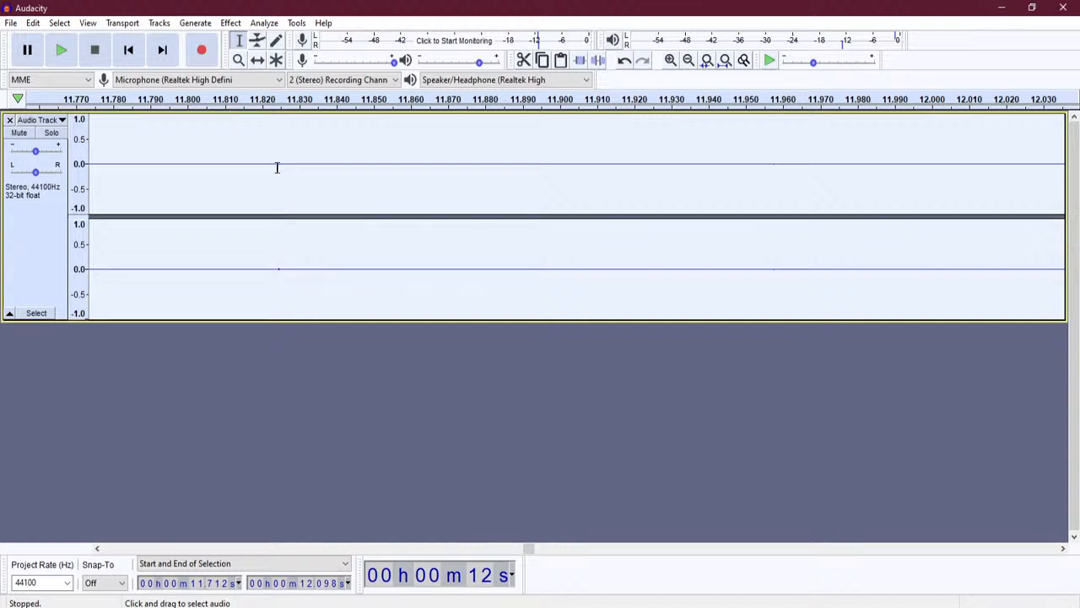
click(67, 55)
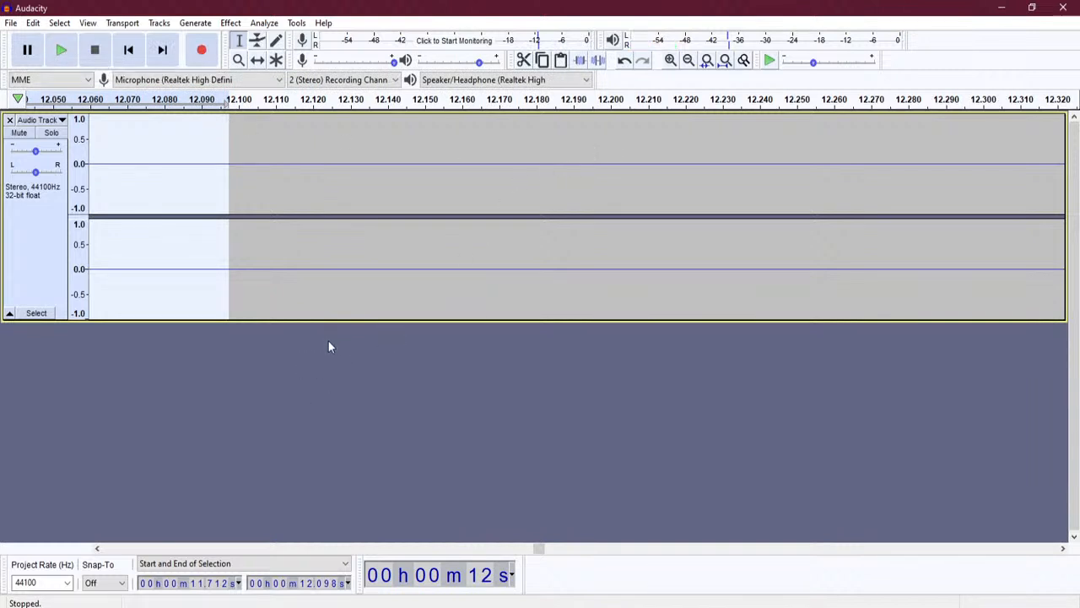
click(744, 60)
click(571, 442)
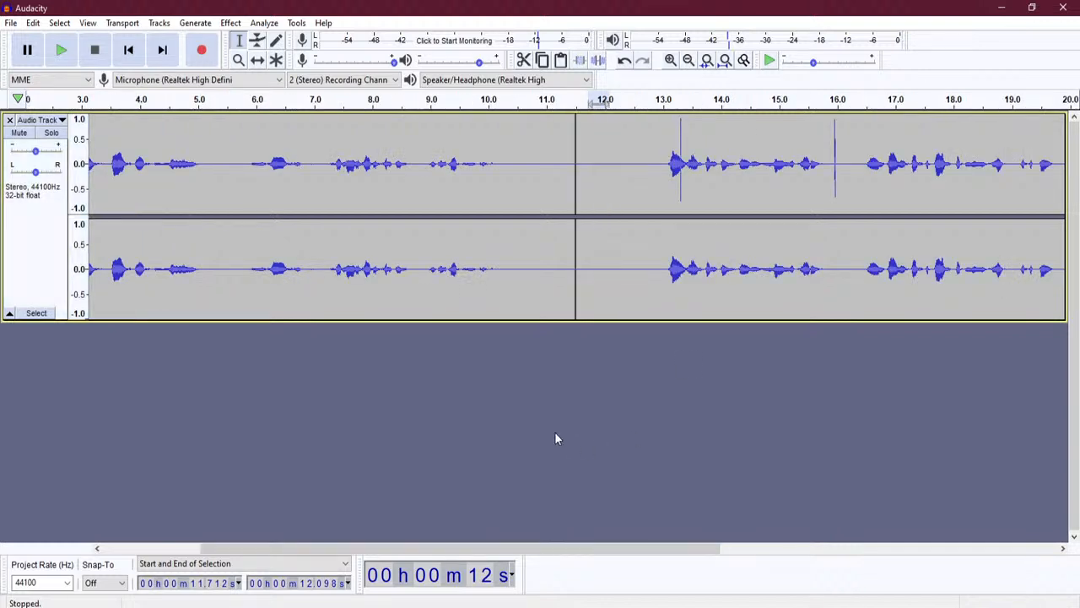